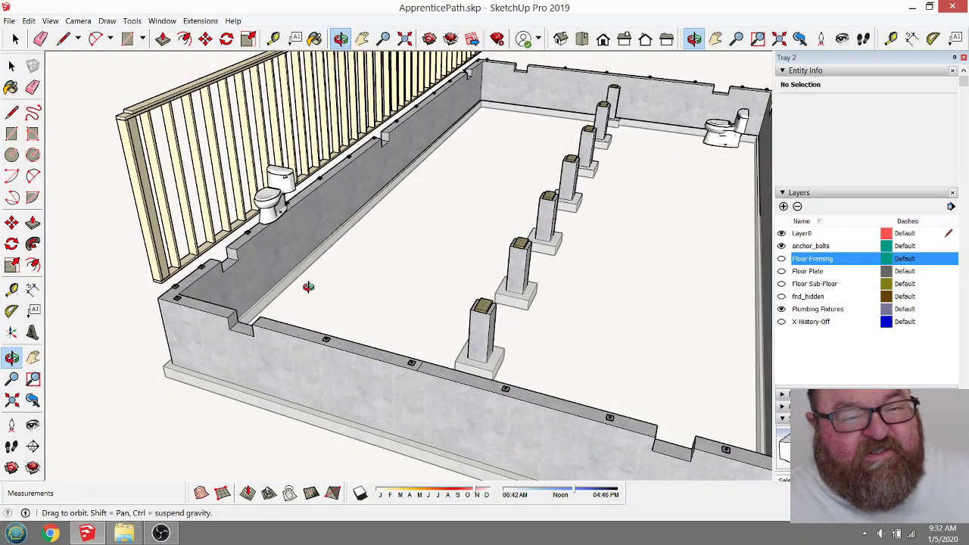
Step: Orbit and zoom to a top-down view of the foundation and floor plan sheet
drag(327, 331, 348, 322)
scroll(348, 322, down, 10)
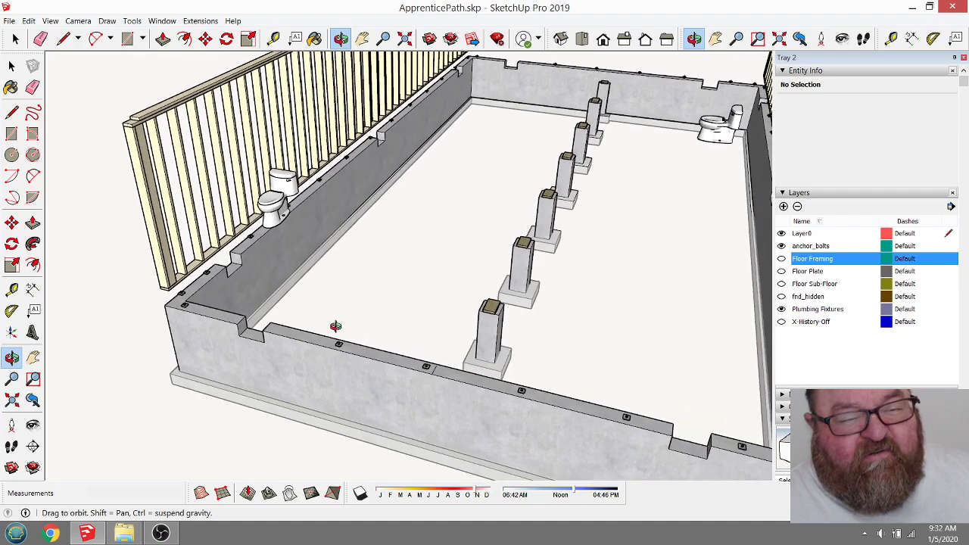
scroll(407, 220, down, 5)
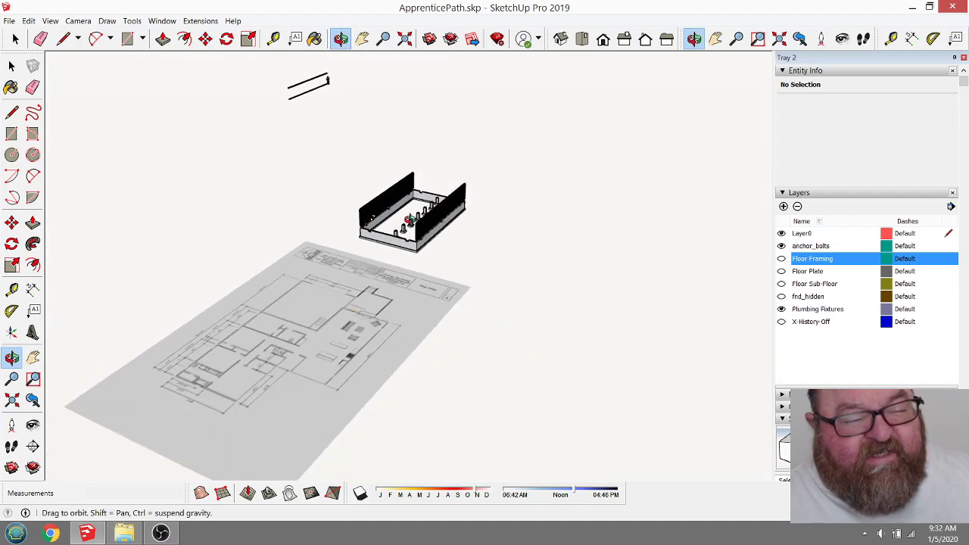
drag(378, 340, 643, 260)
scroll(640, 268, up, 6)
drag(577, 304, 480, 188)
scroll(480, 189, up, 5)
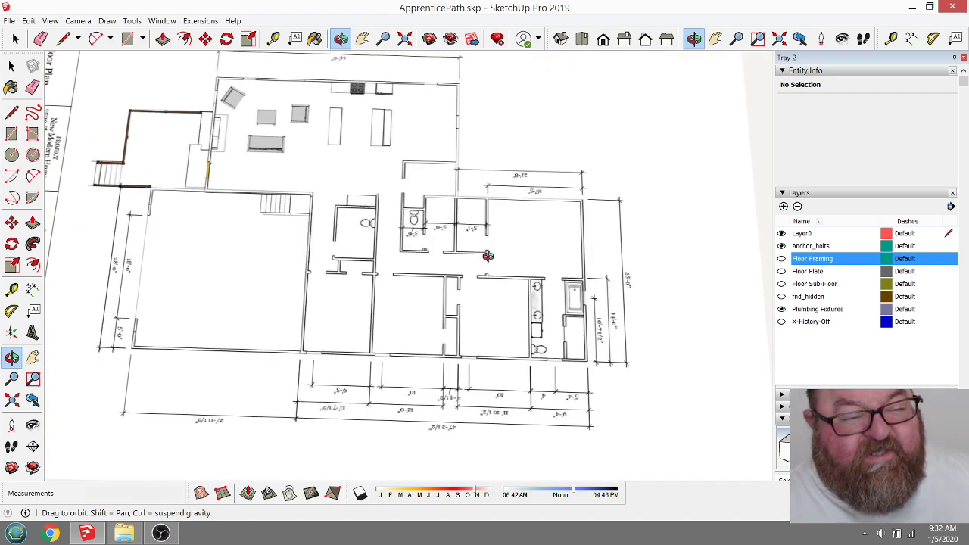
scroll(485, 256, down, 2)
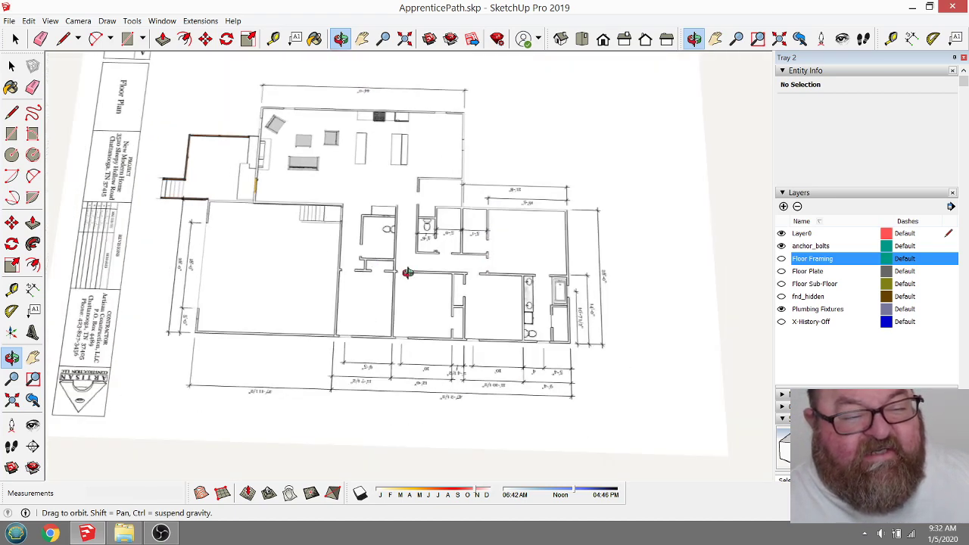
scroll(408, 273, up, 1)
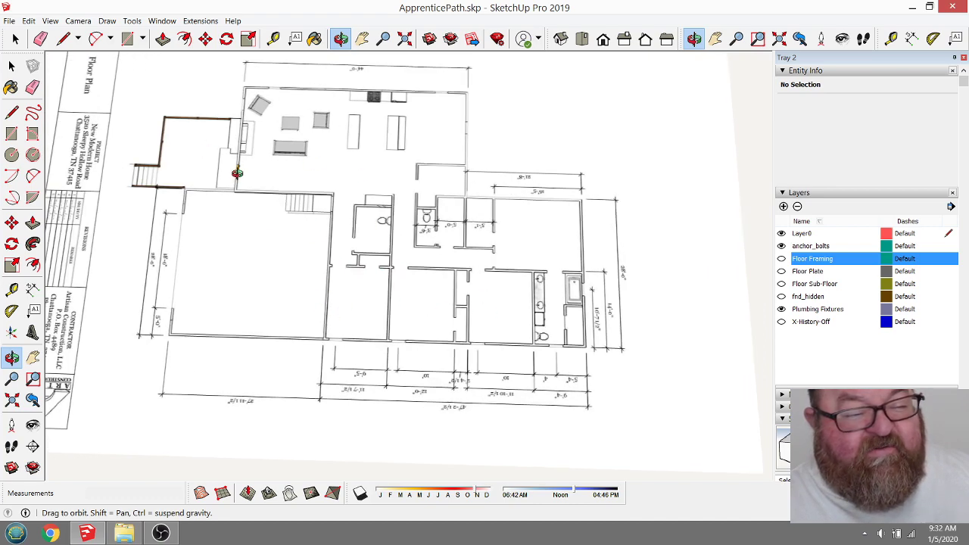
drag(424, 296, 342, 271)
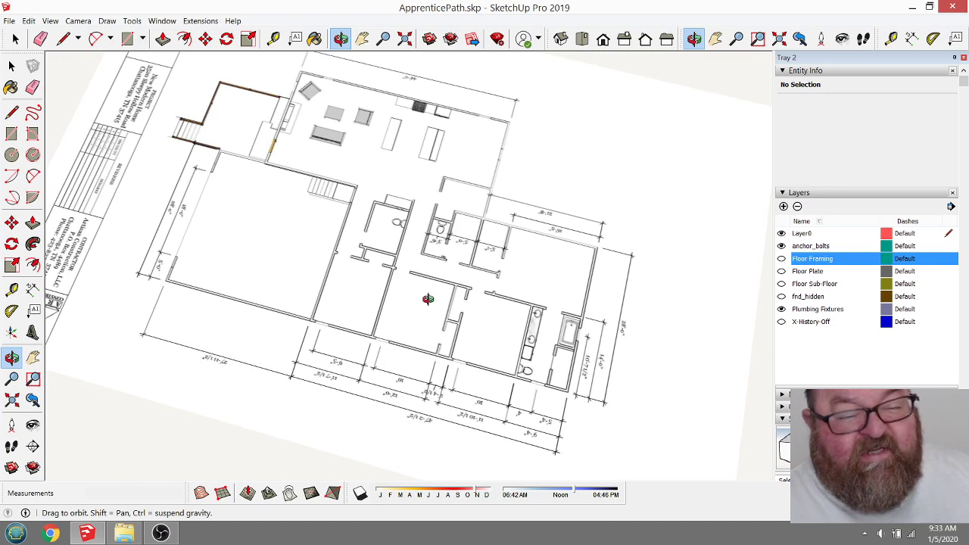
drag(427, 299, 480, 384)
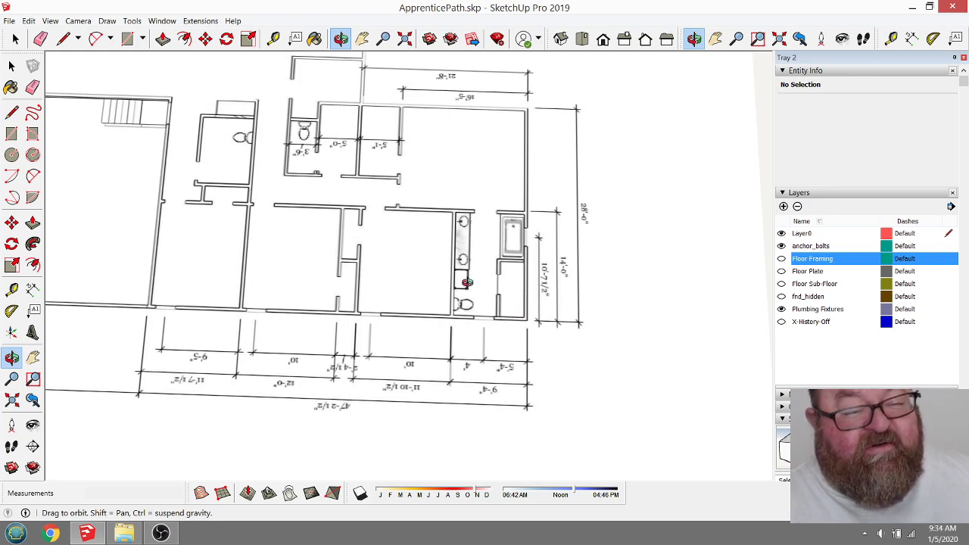
Step: Return to the whole model and orbit to a frontal view of the foundation
key(F8)
scroll(299, 91, up, 3)
drag(299, 91, 254, 204)
scroll(255, 203, up, 5)
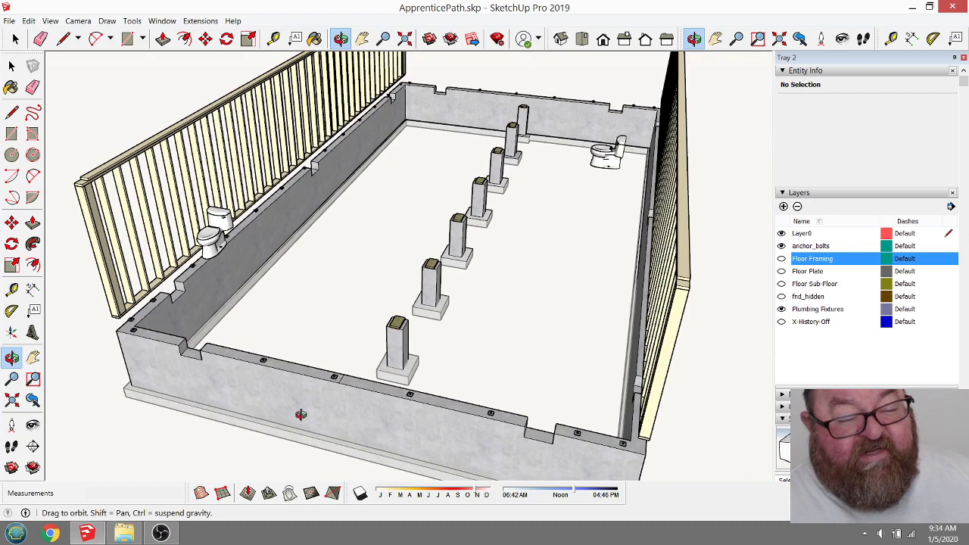
drag(317, 364, 292, 337)
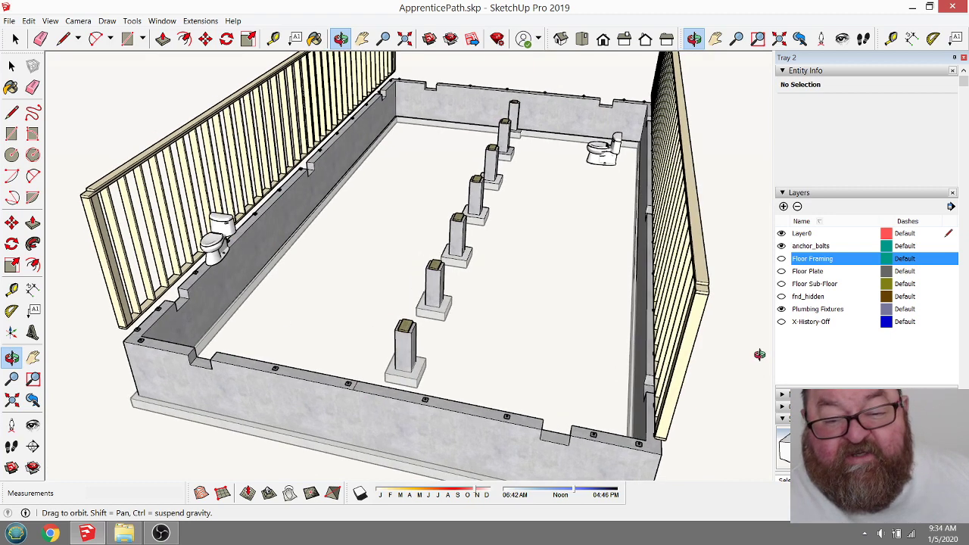
Step: Turn on the Floor Framing and Floor Sub-Floor layers to show joists and sheathing
click(782, 259)
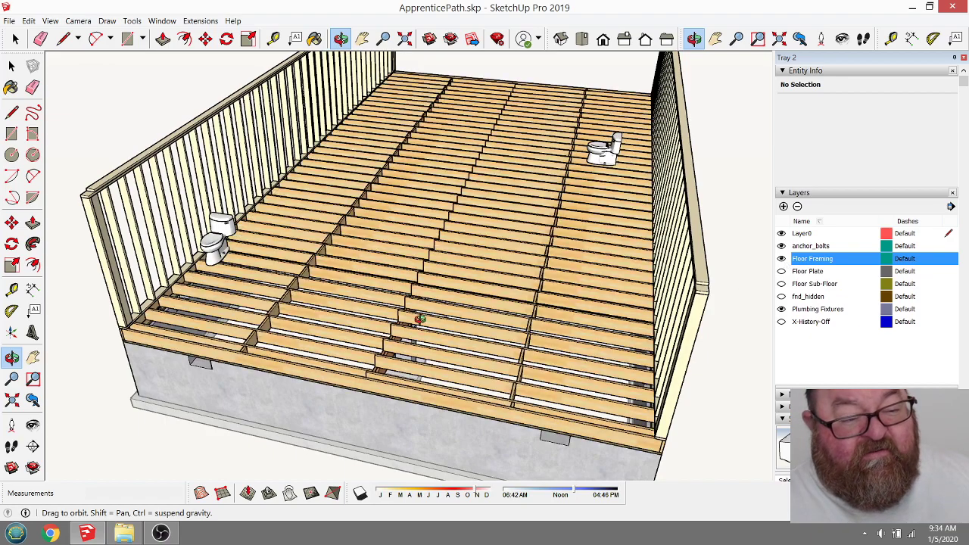
mouse_move(420, 320)
mouse_down()
mouse_move(456, 349)
mouse_move(406, 327)
mouse_up()
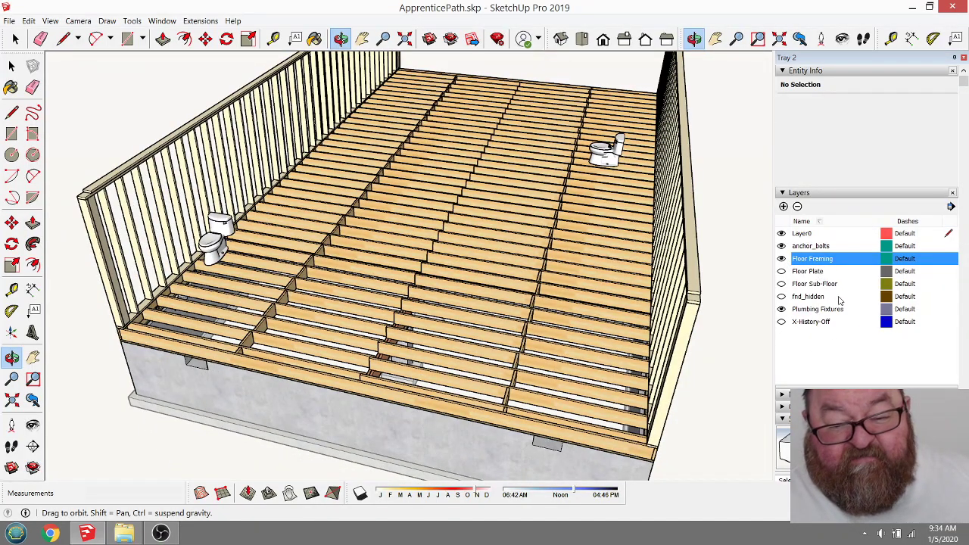
click(781, 284)
drag(305, 315, 572, 358)
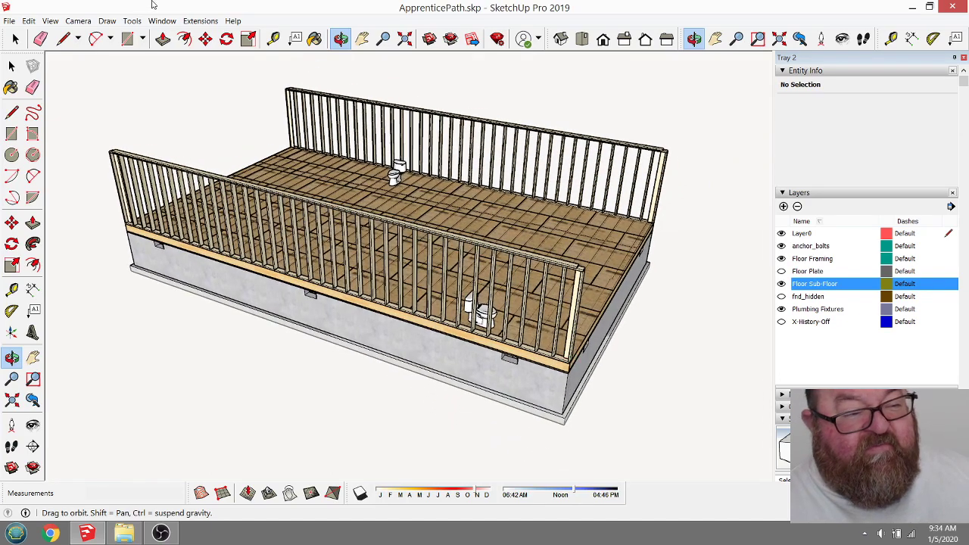
click(200, 20)
mouse_move(226, 102)
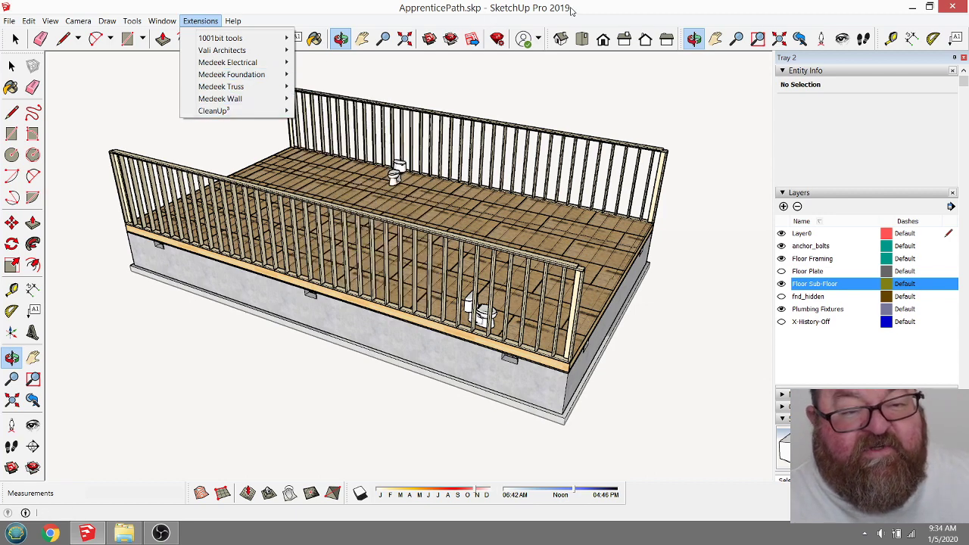
click(426, 258)
drag(425, 258, 508, 388)
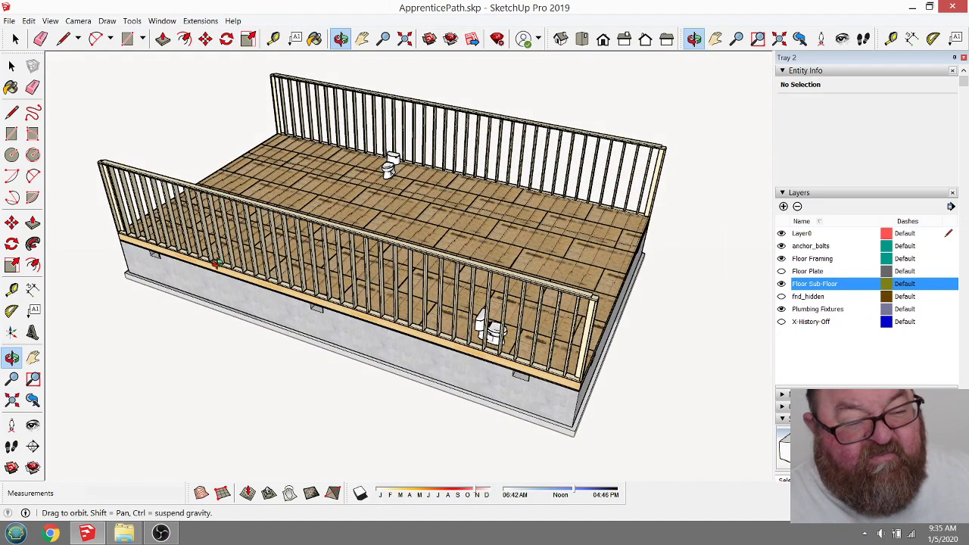
drag(301, 300, 182, 246)
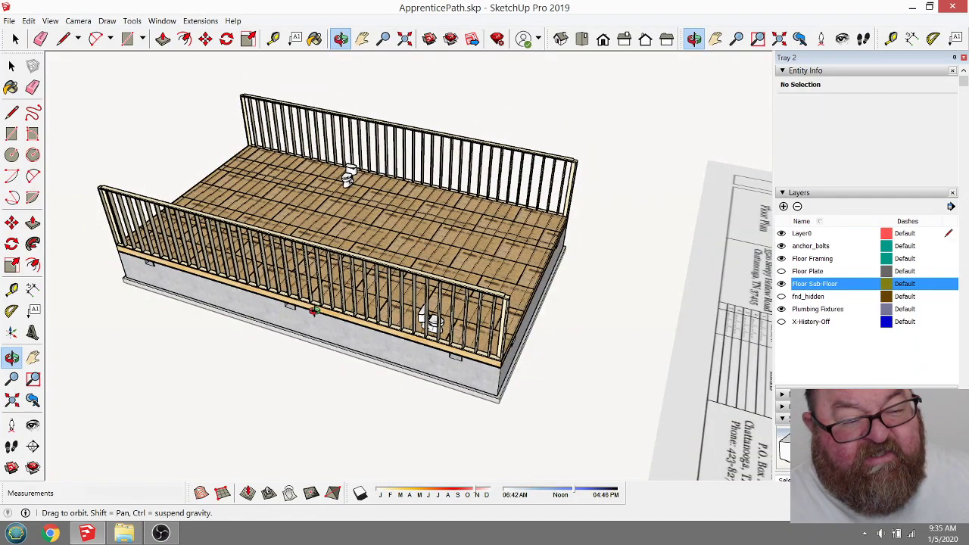
drag(334, 312, 526, 384)
scroll(443, 306, up, 5)
scroll(526, 384, up, 5)
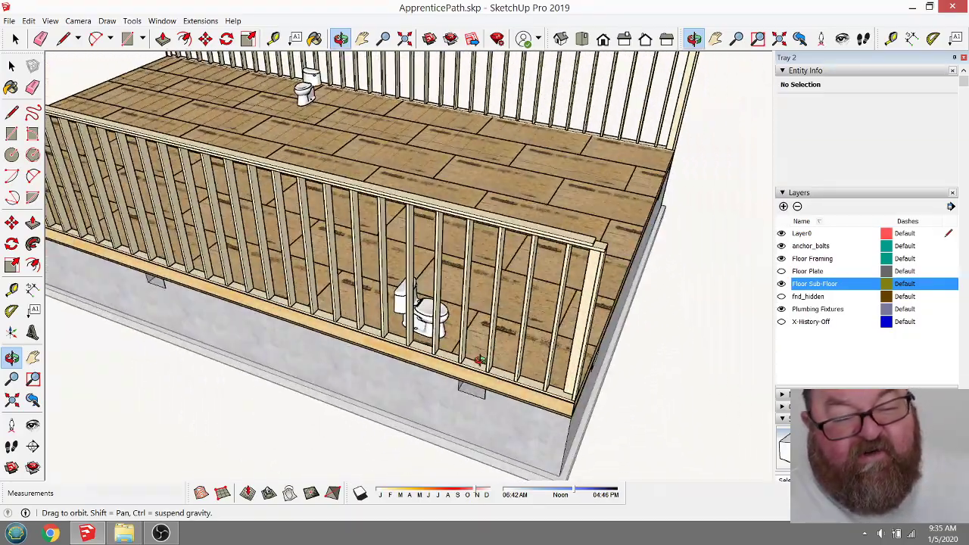
scroll(526, 384, up, 5)
scroll(446, 356, down, 6)
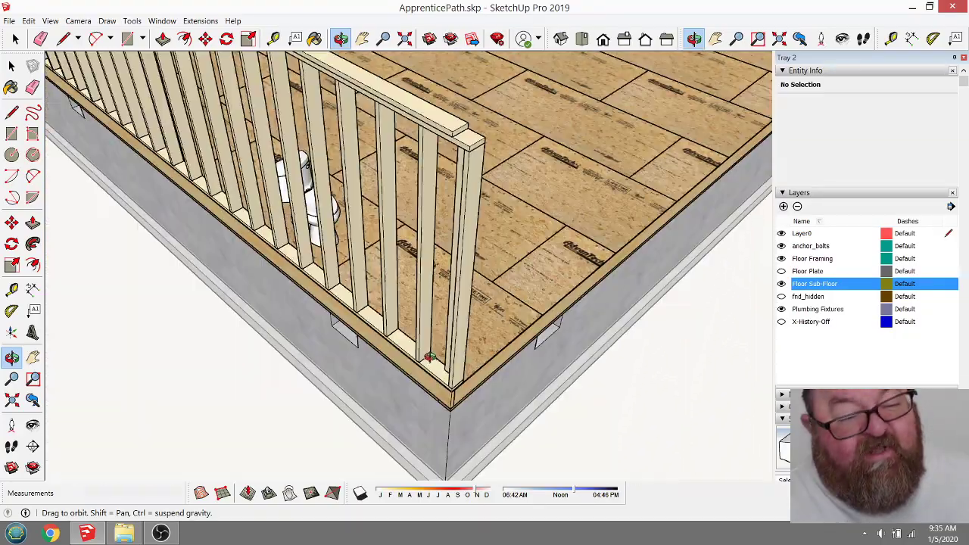
scroll(442, 346, up, 6)
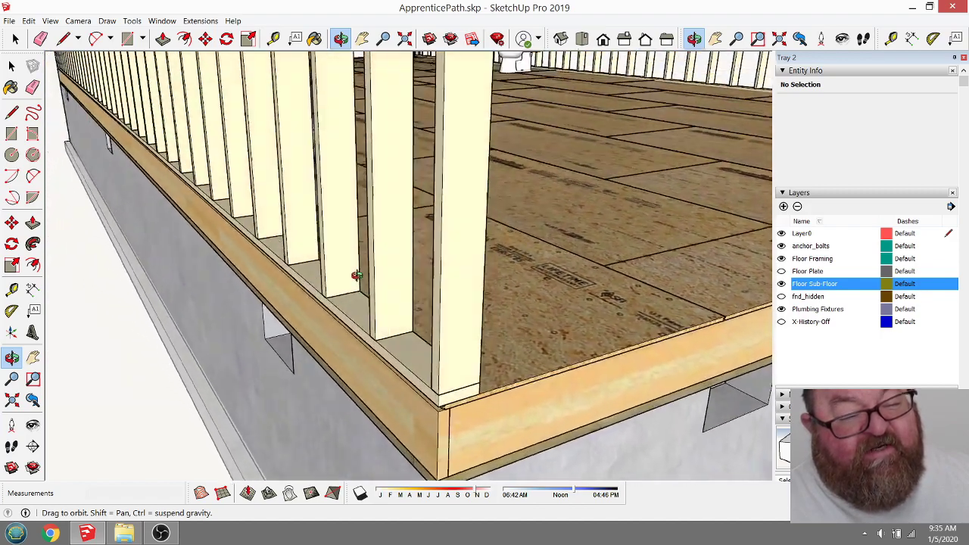
scroll(356, 275, down, 3)
drag(320, 255, 348, 265)
scroll(378, 276, up, 3)
scroll(379, 276, down, 3)
mouse_move(409, 344)
mouse_down()
mouse_move(411, 368)
mouse_move(400, 322)
mouse_move(395, 364)
mouse_up()
scroll(394, 331, up, 3)
scroll(395, 331, down, 3)
scroll(395, 365, up, 3)
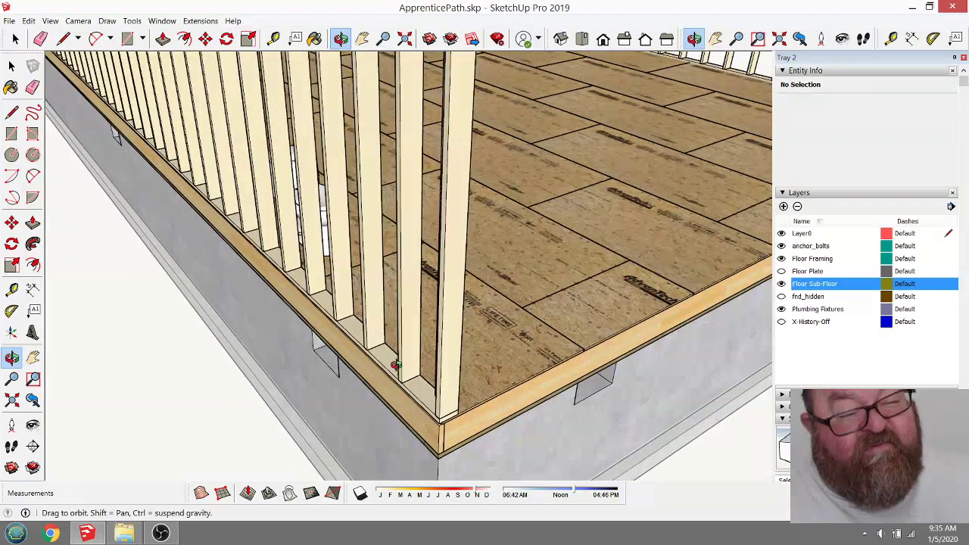
scroll(418, 393, up, 3)
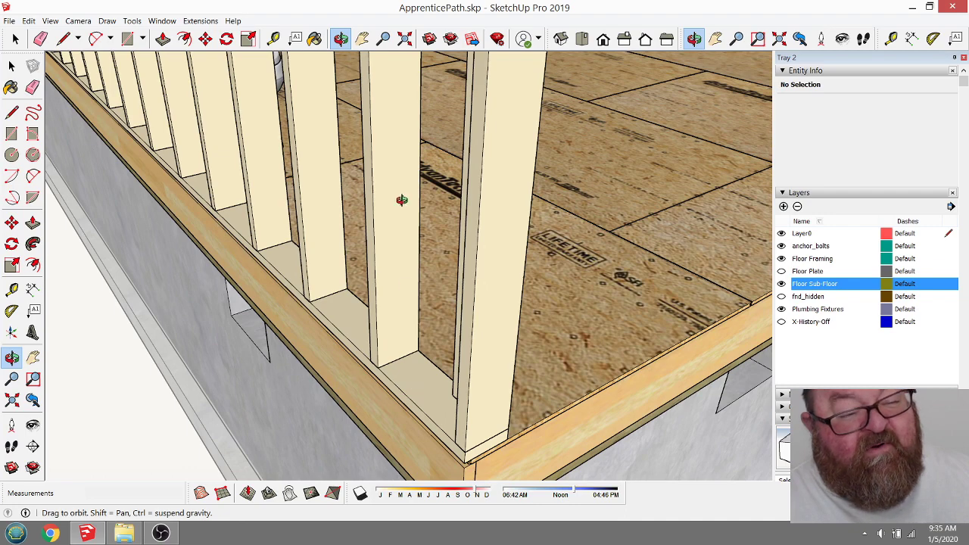
scroll(398, 211, down, 3)
drag(398, 212, 443, 220)
scroll(449, 358, up, 3)
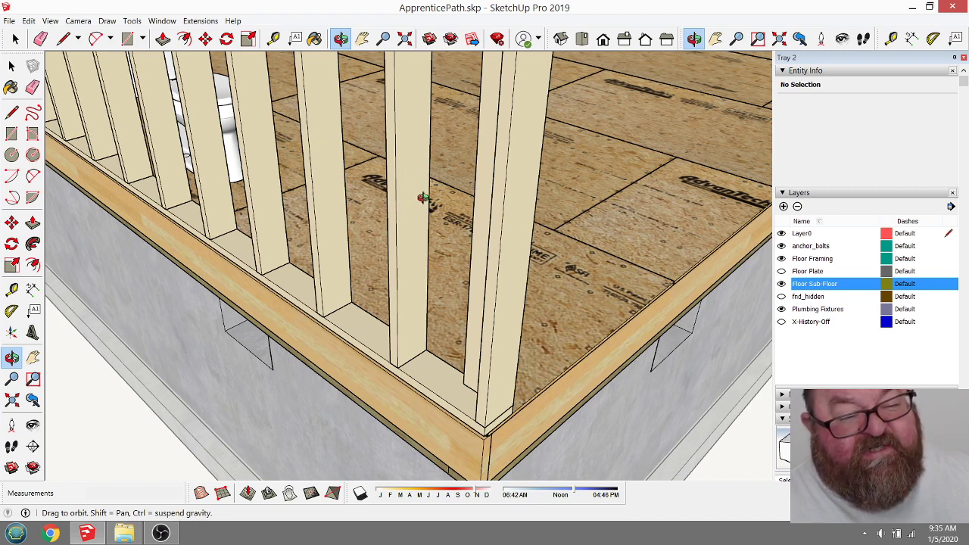
drag(378, 325, 373, 283)
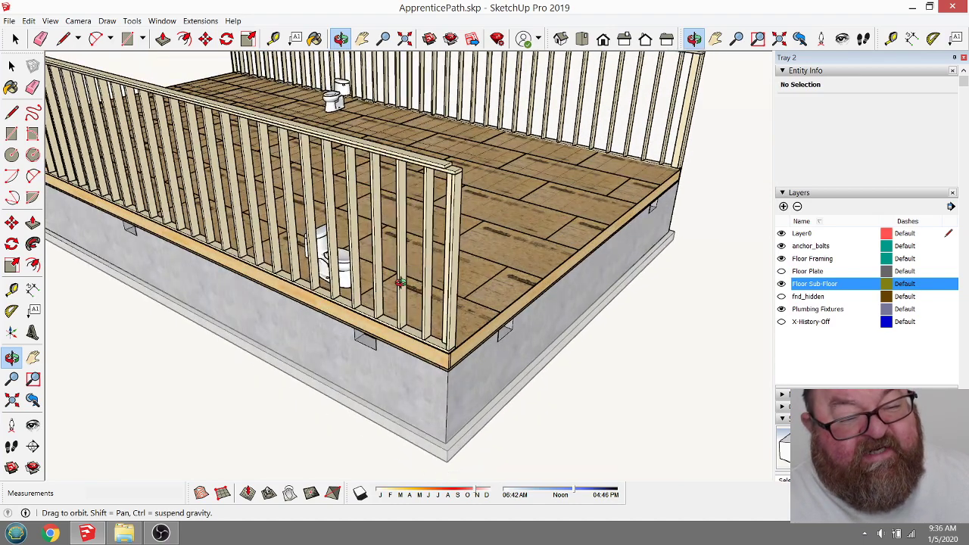
scroll(400, 283, up, 3)
scroll(411, 283, up, 2)
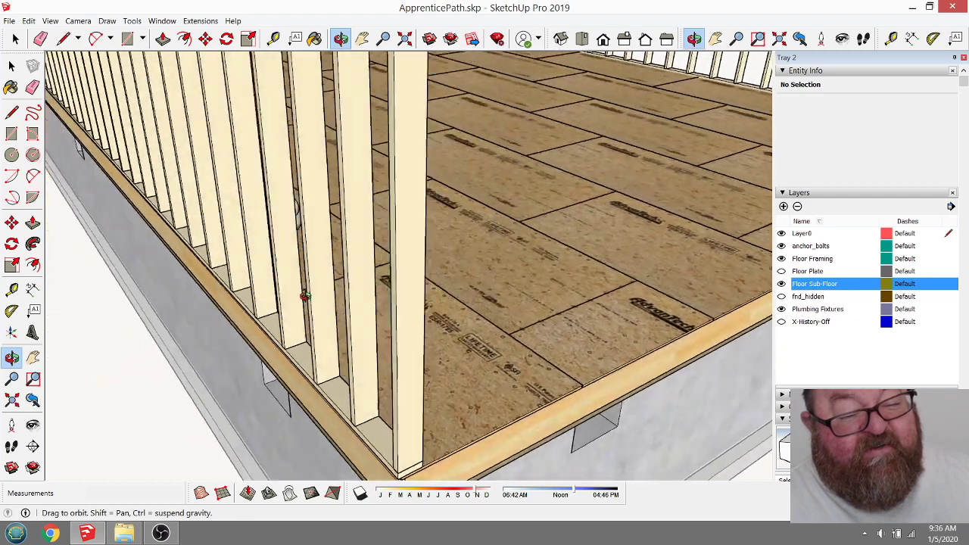
scroll(304, 295, down, 5)
scroll(246, 235, down, 2)
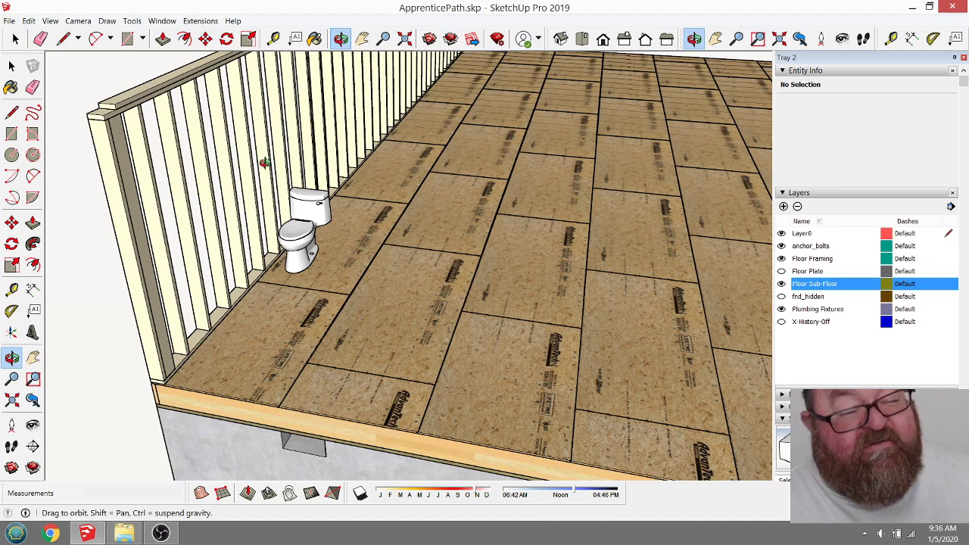
drag(213, 208, 311, 303)
Step: Select the near long framed wall group and delete it
click(15, 39)
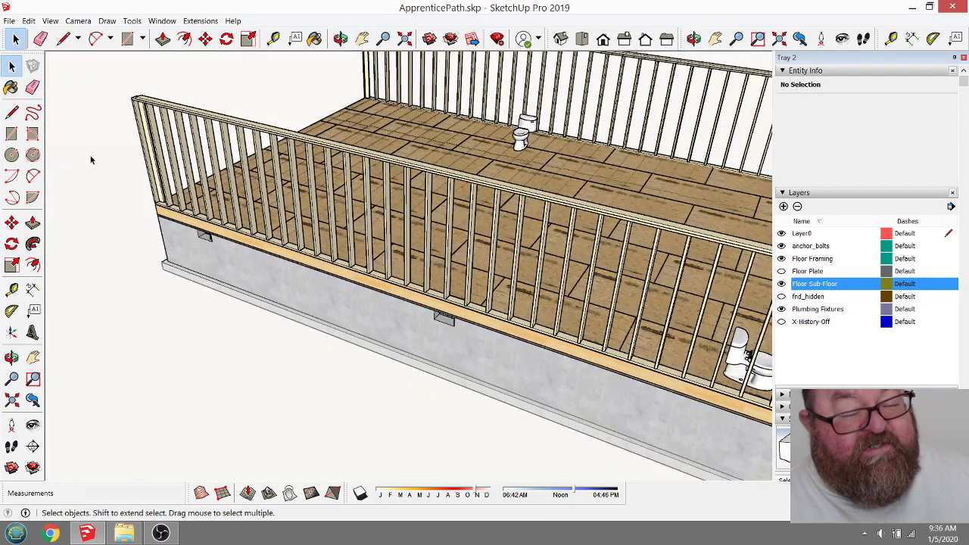
scroll(91, 160, down, 1)
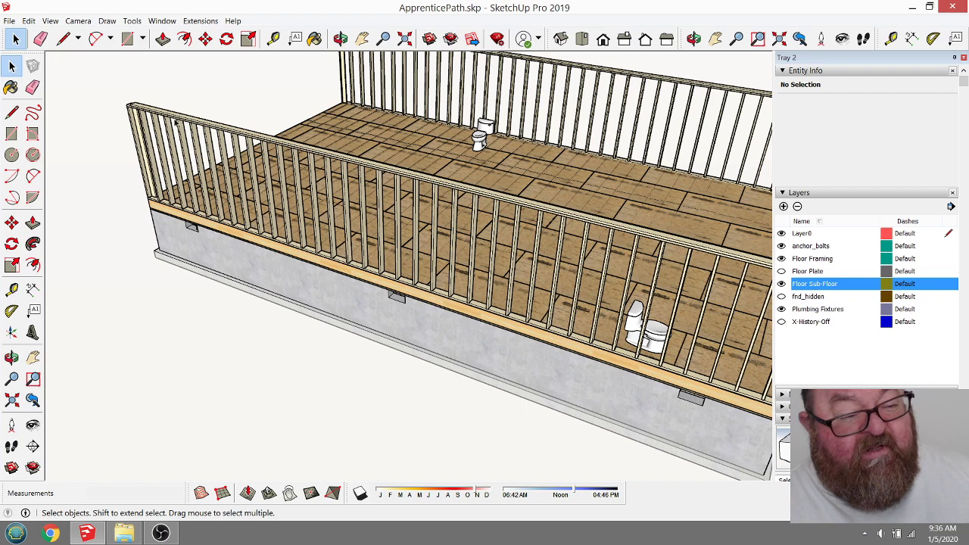
click(165, 121)
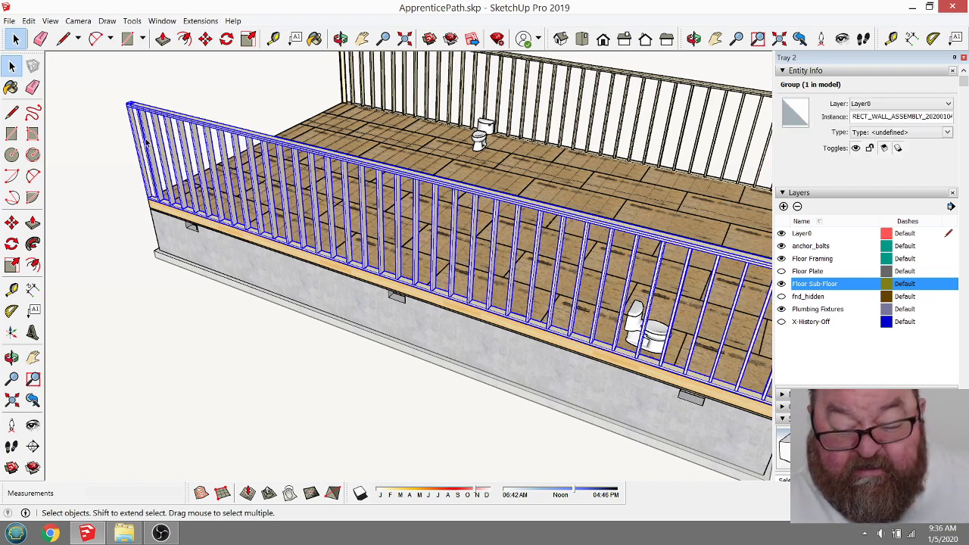
key(Delete)
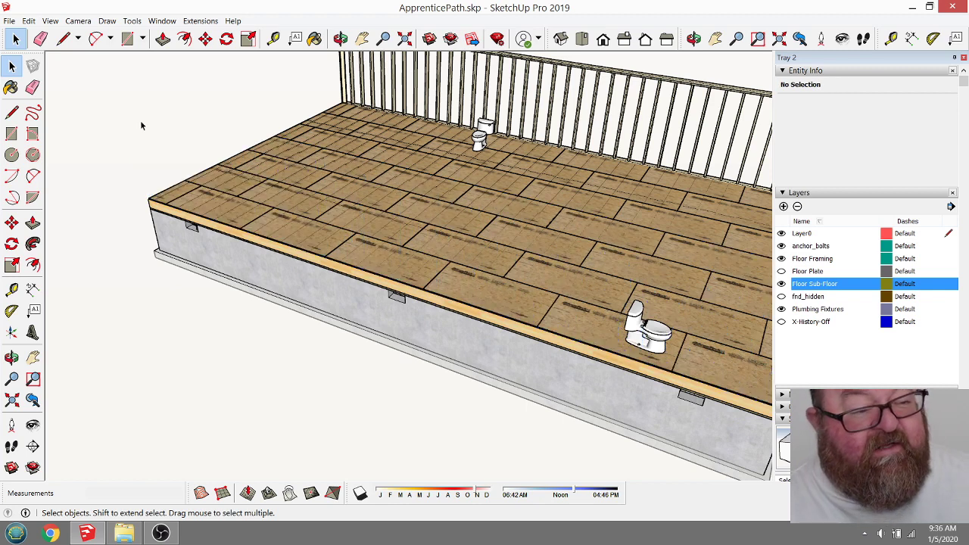
Step: Open Medeek Wall's Draw Rectangular Wall Assembly dialog: Int-Ext, 97.125 in., 2x6 studs at 16 in
click(209, 20)
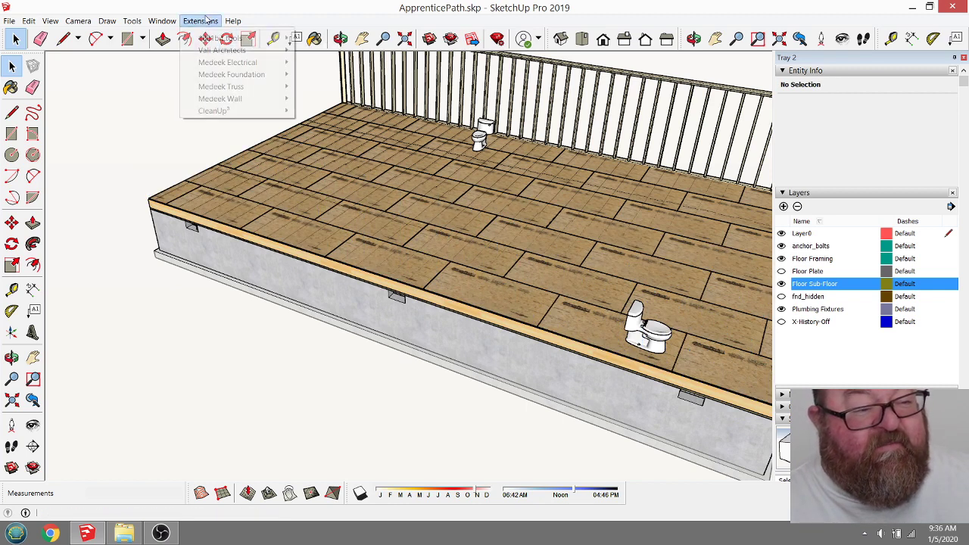
mouse_move(220, 101)
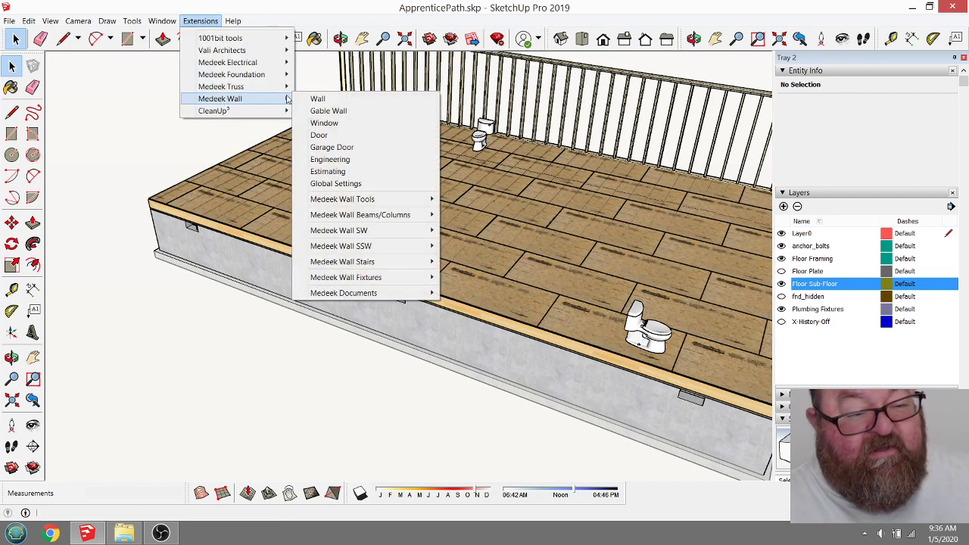
click(317, 99)
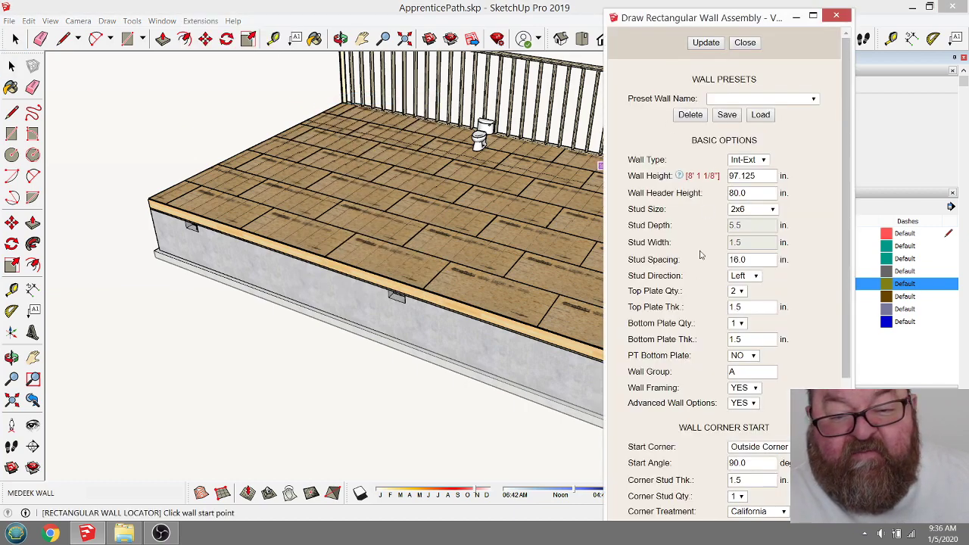
scroll(672, 254, down, 5)
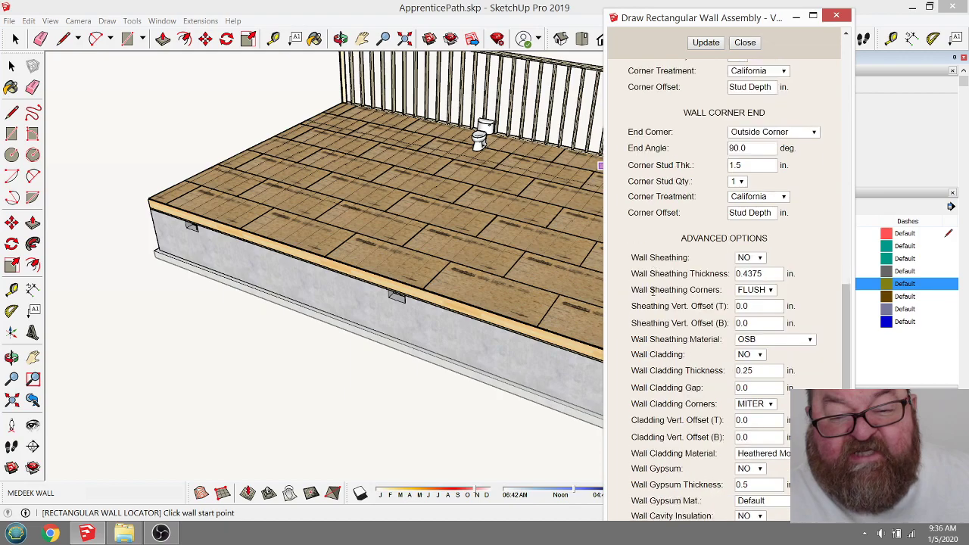
scroll(657, 287, up, 6)
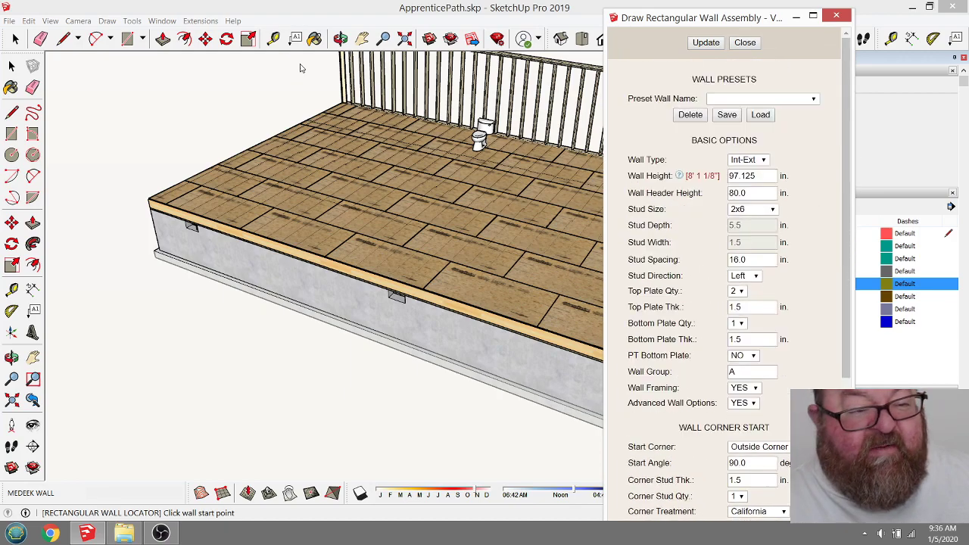
Step: Orbit and zoom in on the deck's rim joist corner
click(341, 39)
drag(424, 317, 257, 312)
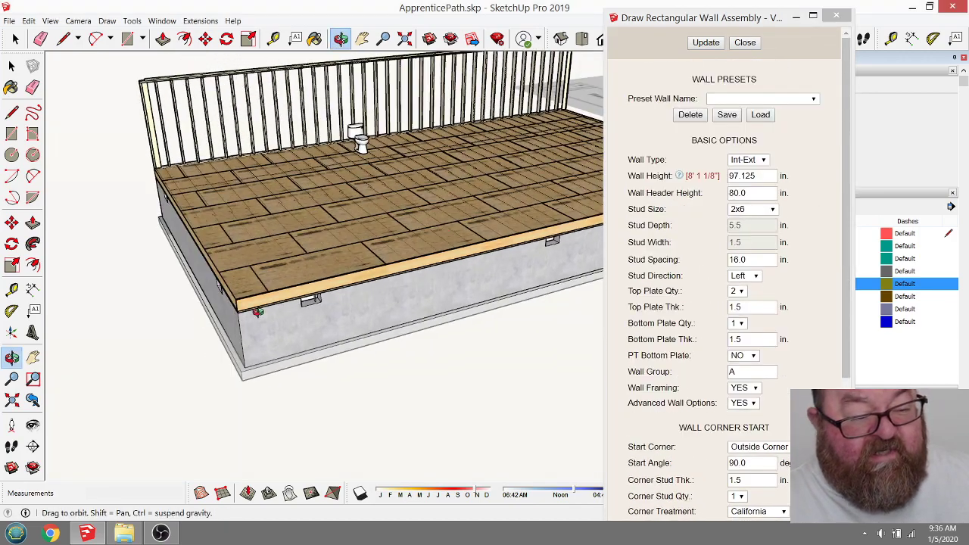
scroll(257, 312, up, 10)
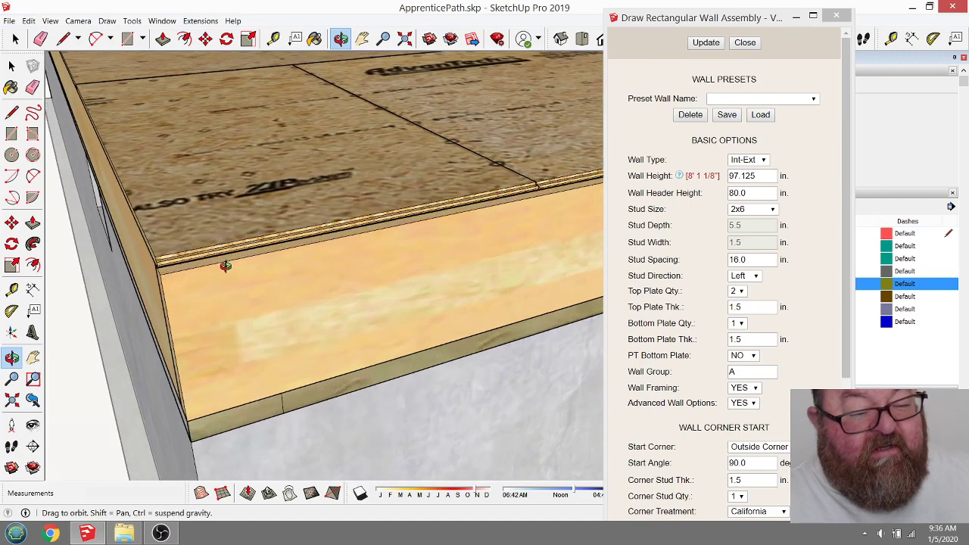
drag(225, 266, 392, 268)
drag(389, 283, 314, 367)
scroll(314, 367, down, 5)
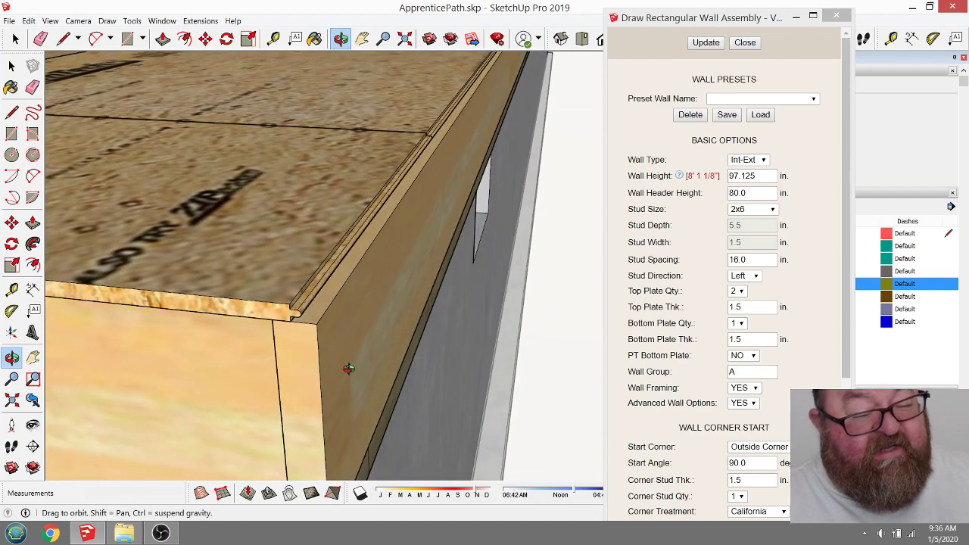
scroll(377, 362, down, 8)
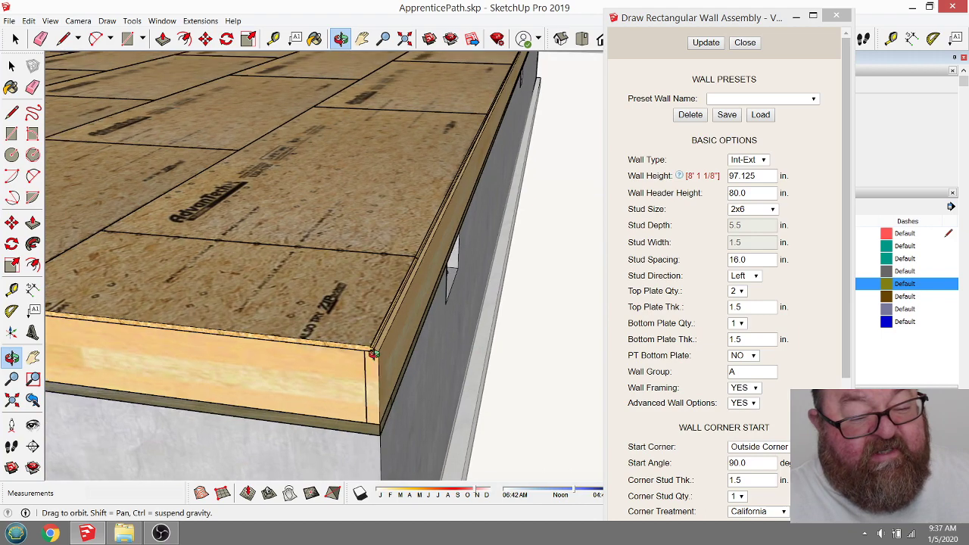
scroll(450, 374, down, 2)
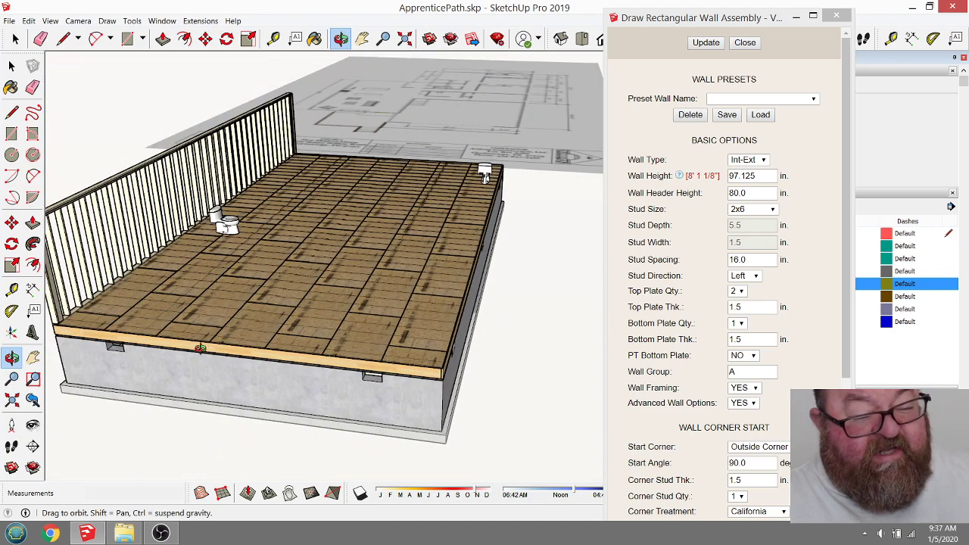
mouse_move(200, 349)
mouse_down()
mouse_move(302, 375)
mouse_move(195, 365)
mouse_move(153, 334)
mouse_move(307, 313)
mouse_move(351, 371)
mouse_move(277, 354)
mouse_move(325, 318)
mouse_move(355, 340)
mouse_move(284, 348)
mouse_up()
Step: Move the existing framed wall group up about 5/8" onto the sub-floor top
click(12, 66)
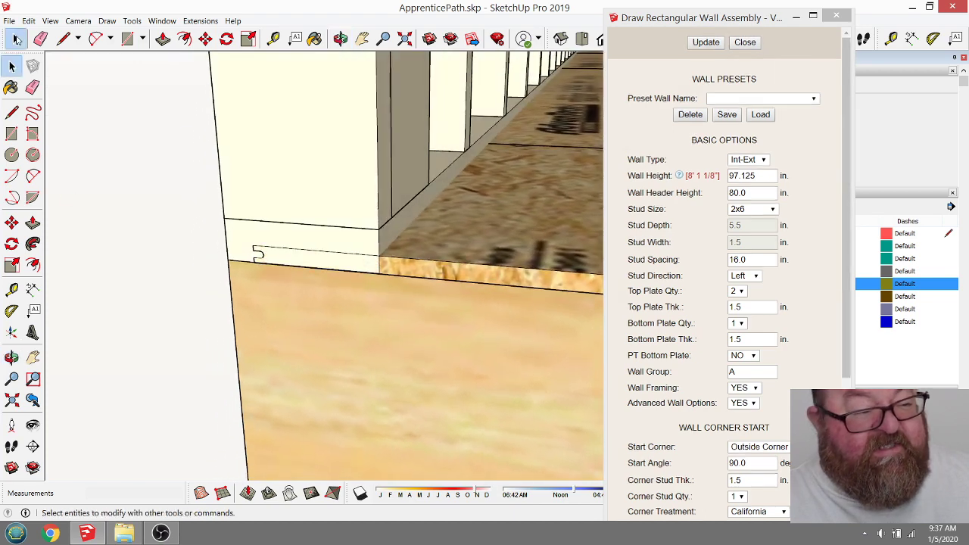
click(299, 157)
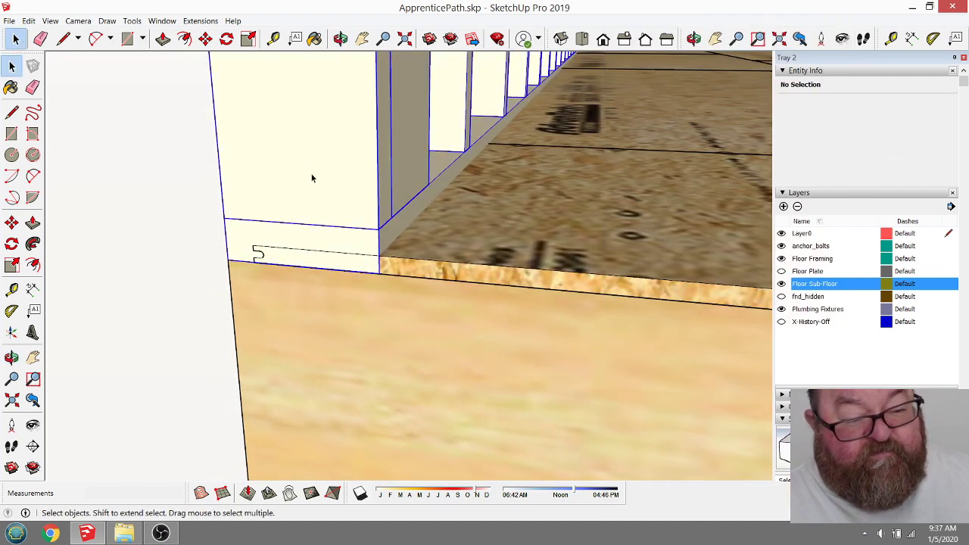
click(205, 39)
click(383, 276)
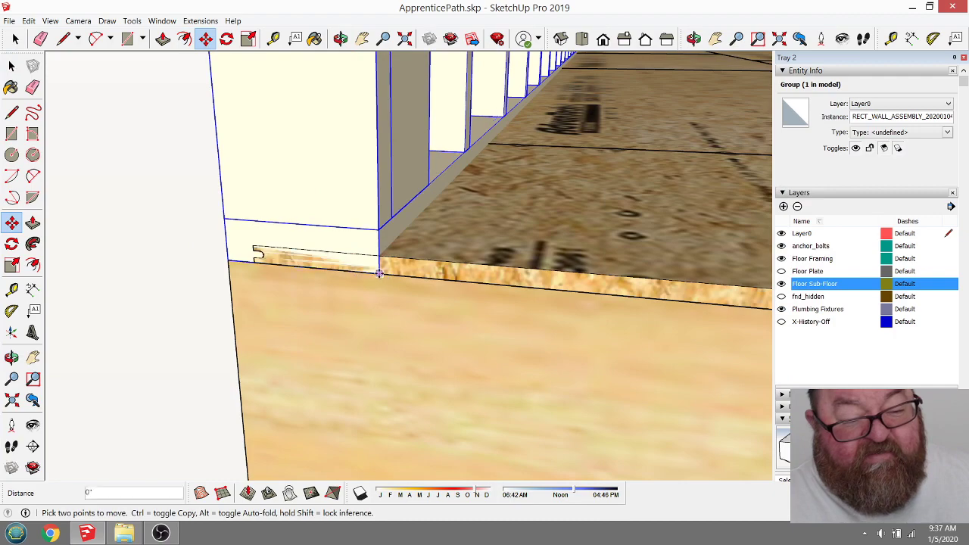
click(379, 255)
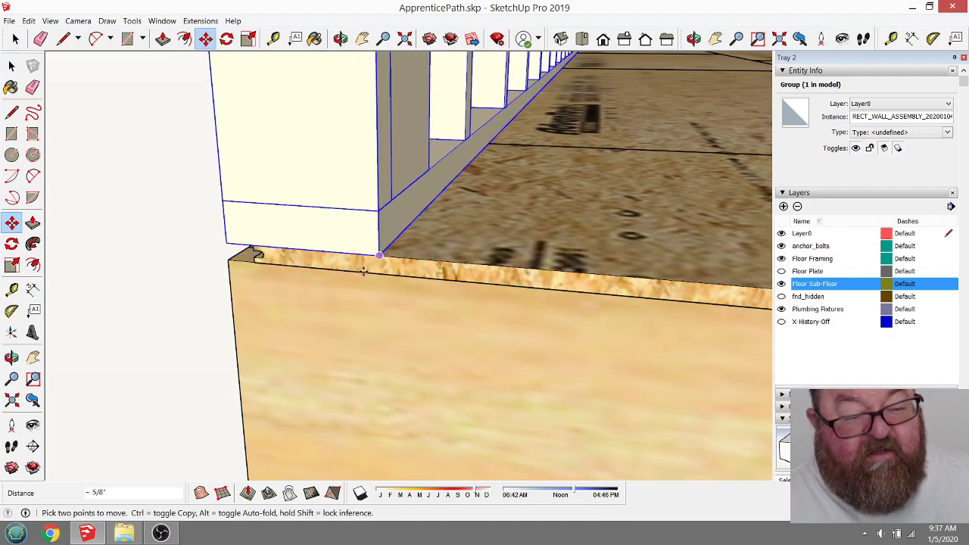
scroll(332, 295, down, 1)
click(341, 38)
drag(304, 301, 375, 374)
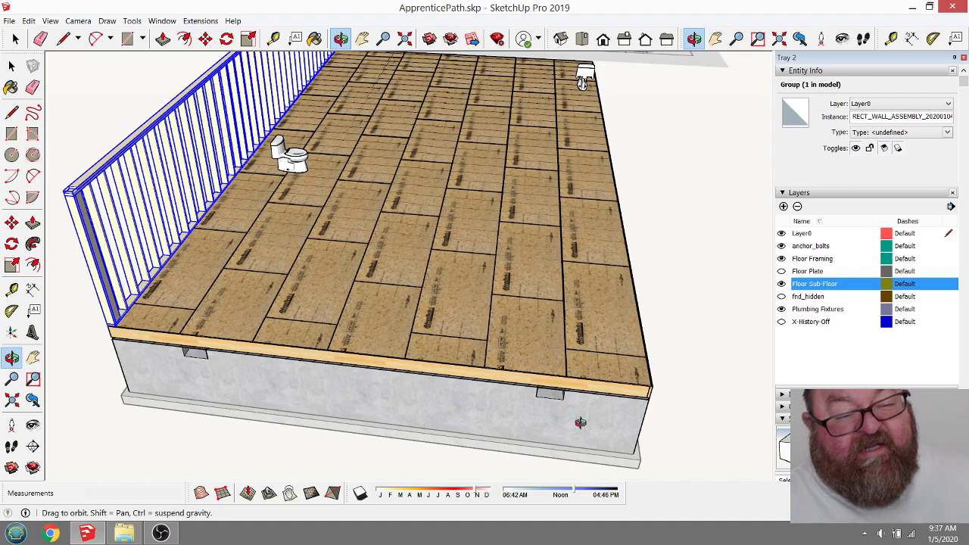
scroll(580, 422, up, 10)
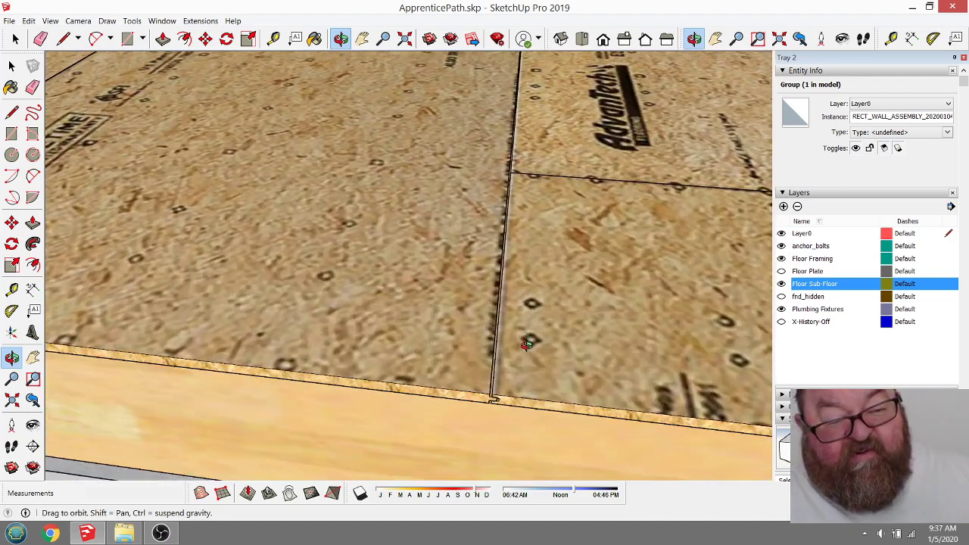
drag(526, 344, 482, 322)
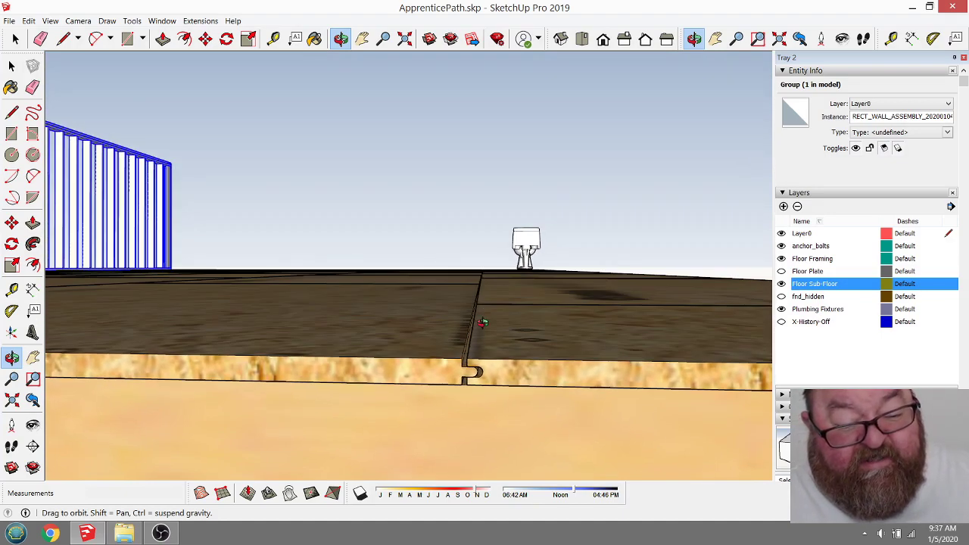
drag(463, 392, 452, 311)
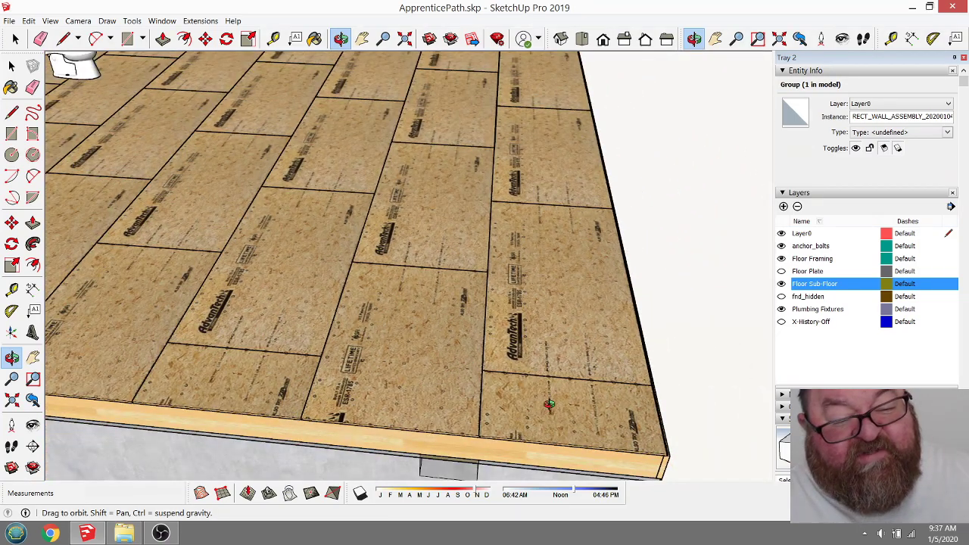
scroll(548, 405, down, 8)
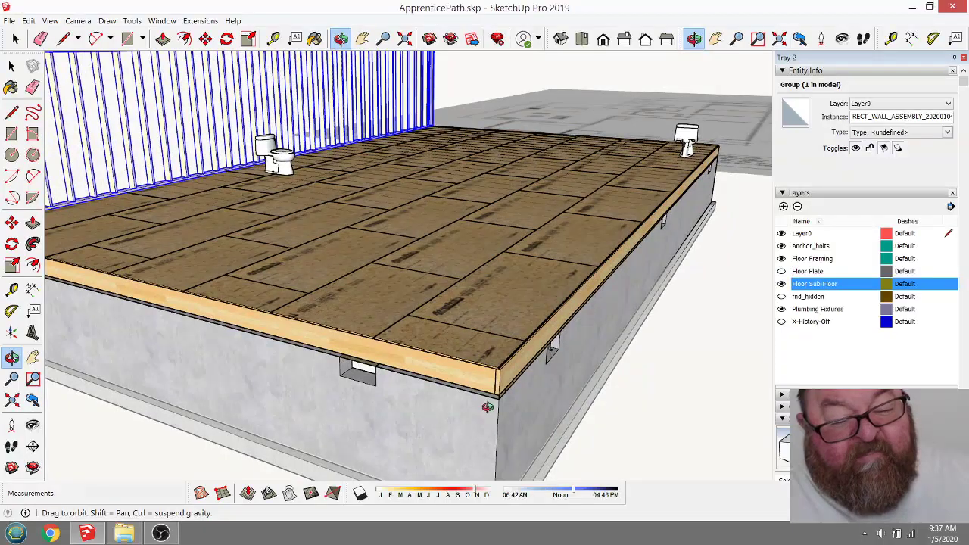
scroll(508, 410, up, 10)
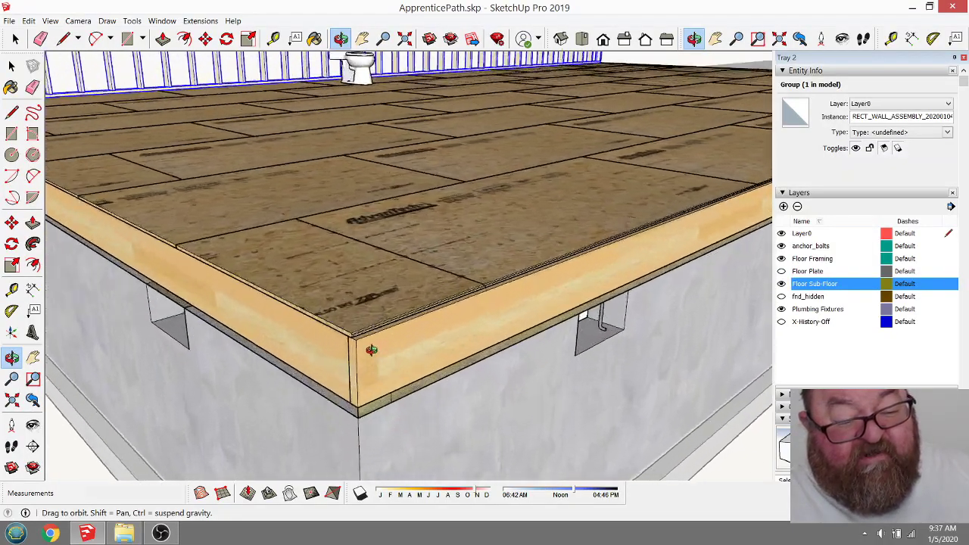
scroll(357, 334, up, 3)
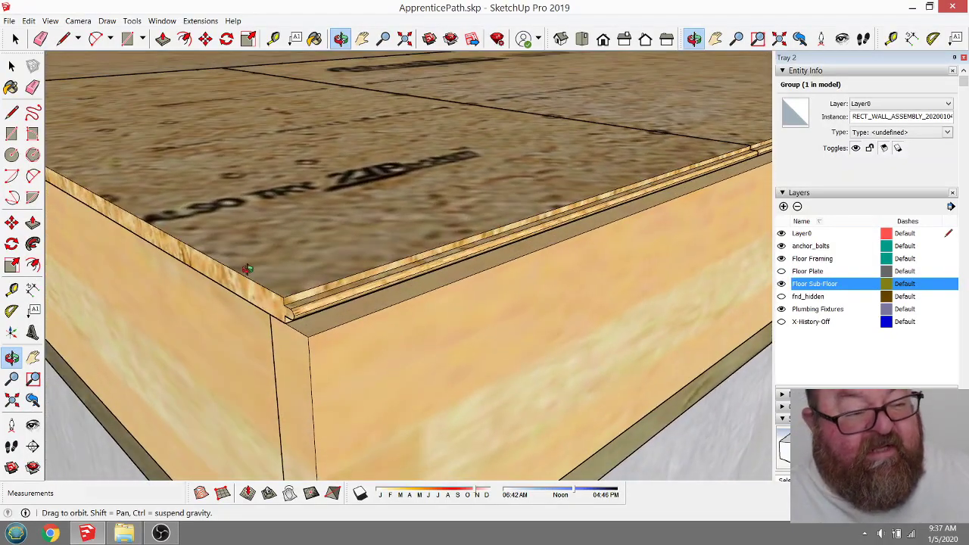
Step: Draw a 48' Medeek rectangular wall from the near deck corner to the far corner
click(200, 21)
mouse_move(227, 99)
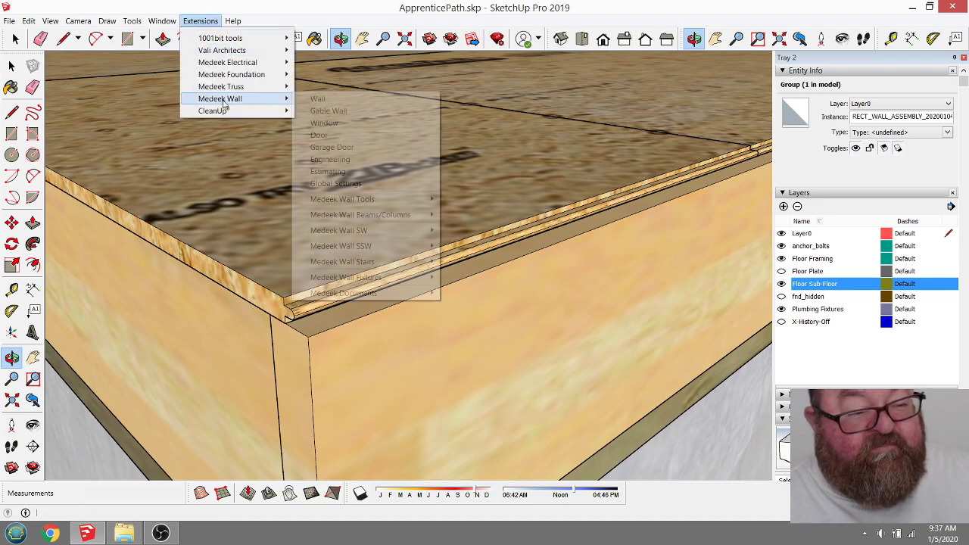
click(317, 99)
click(314, 331)
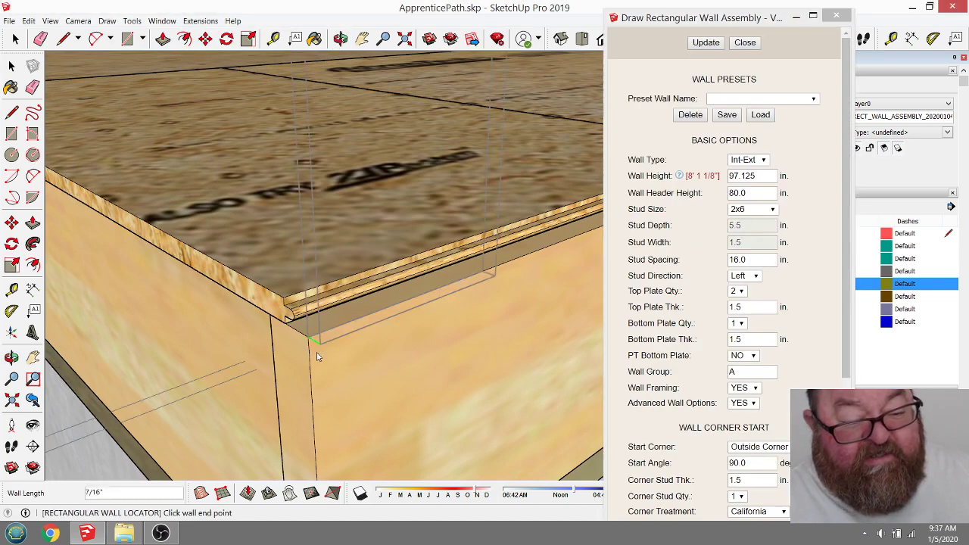
middle_drag(316, 350, 230, 380)
scroll(229, 381, down, 10)
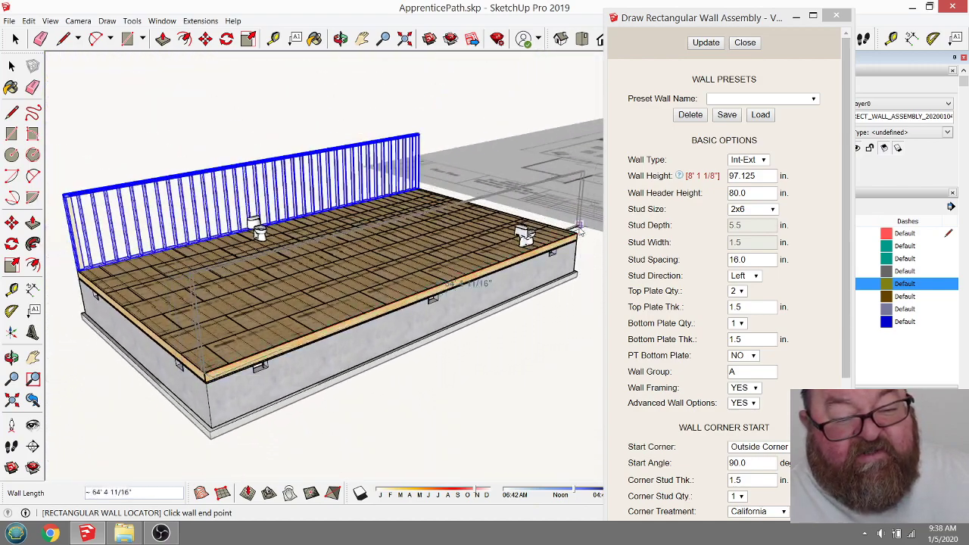
scroll(556, 261, up, 6)
scroll(560, 261, up, 5)
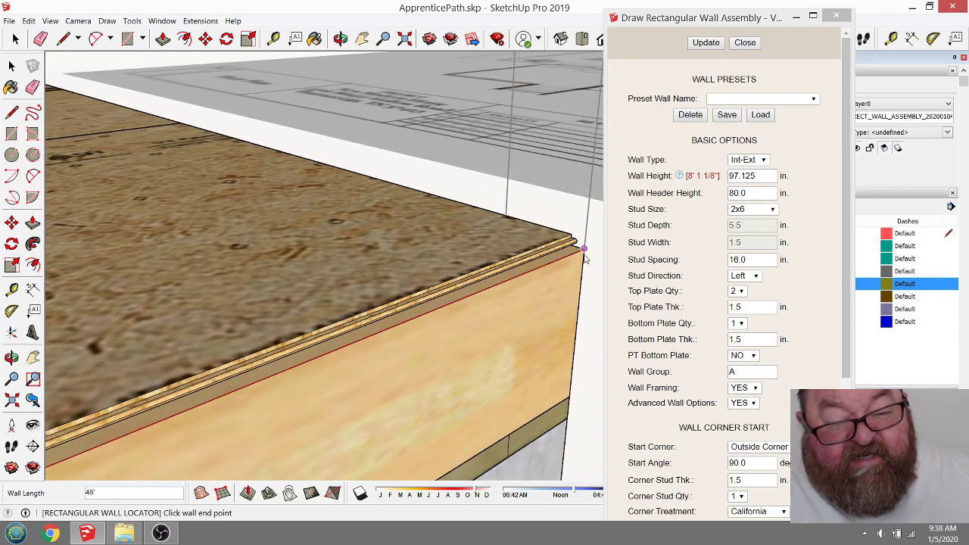
click(582, 261)
Step: Orbit to inspect the new wall at the deck's front-right corner
scroll(476, 303, down, 2)
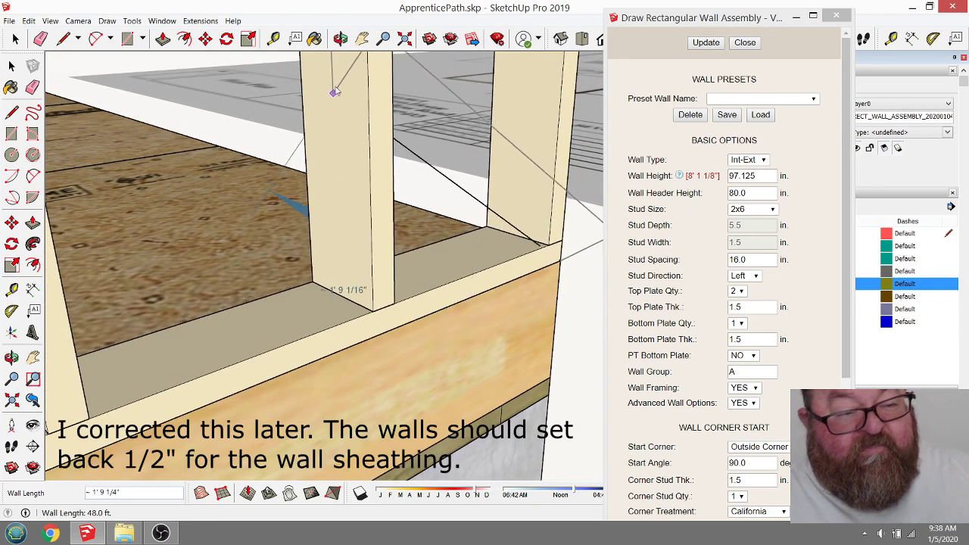
click(340, 38)
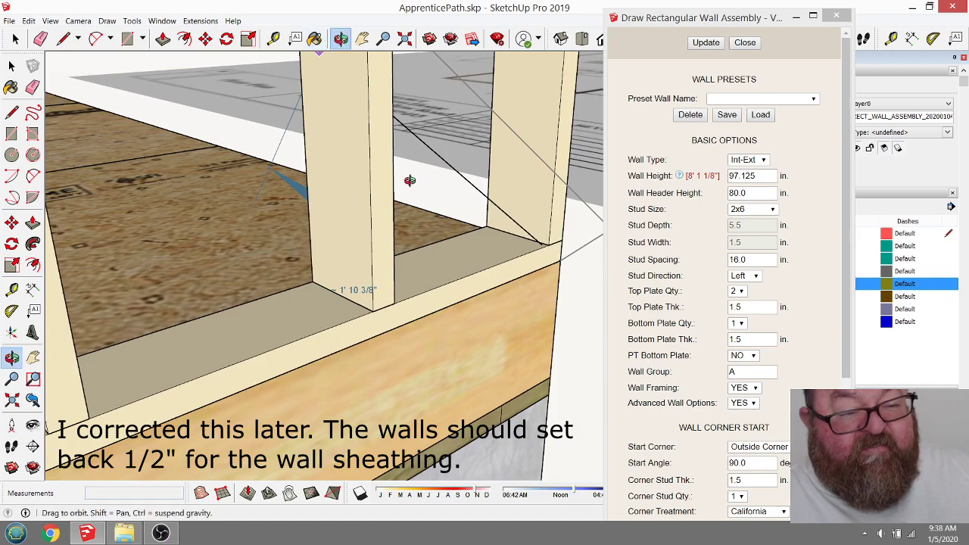
drag(406, 180, 426, 340)
scroll(426, 340, down, 8)
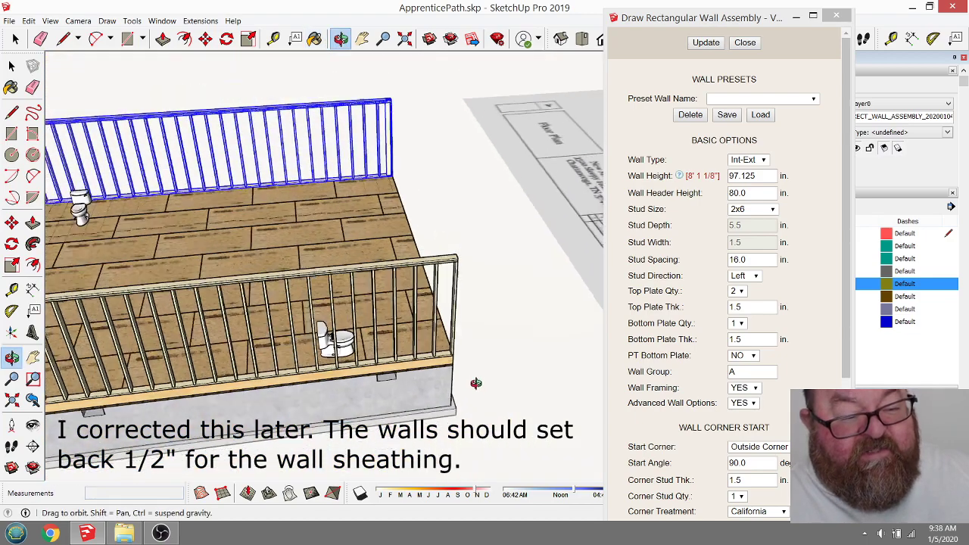
drag(513, 411, 229, 352)
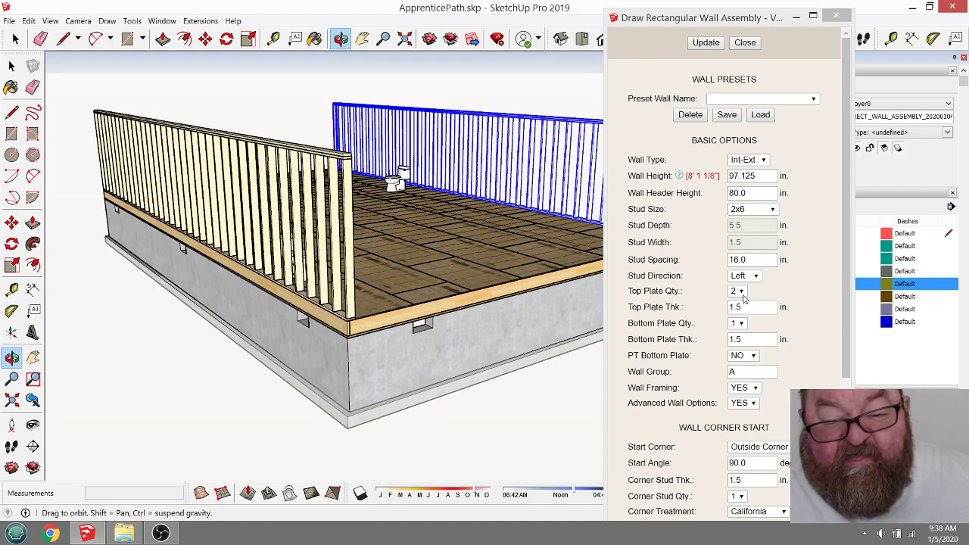
scroll(400, 420, up, 5)
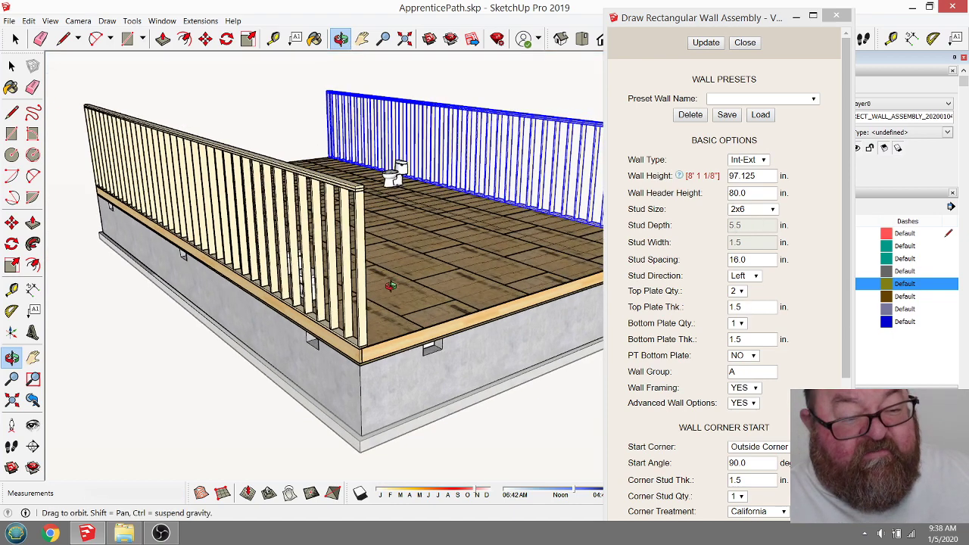
scroll(400, 421, up, 4)
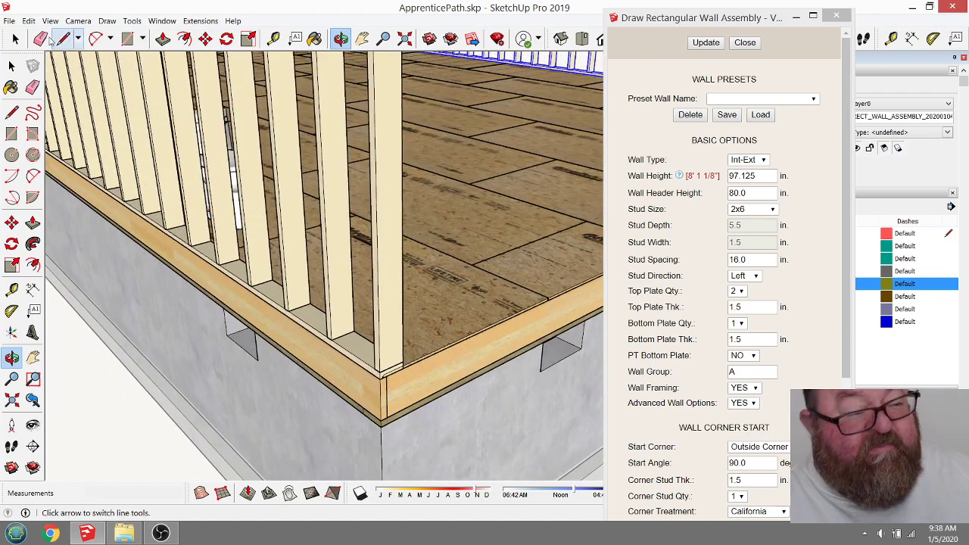
key(space)
scroll(402, 314, up, 5)
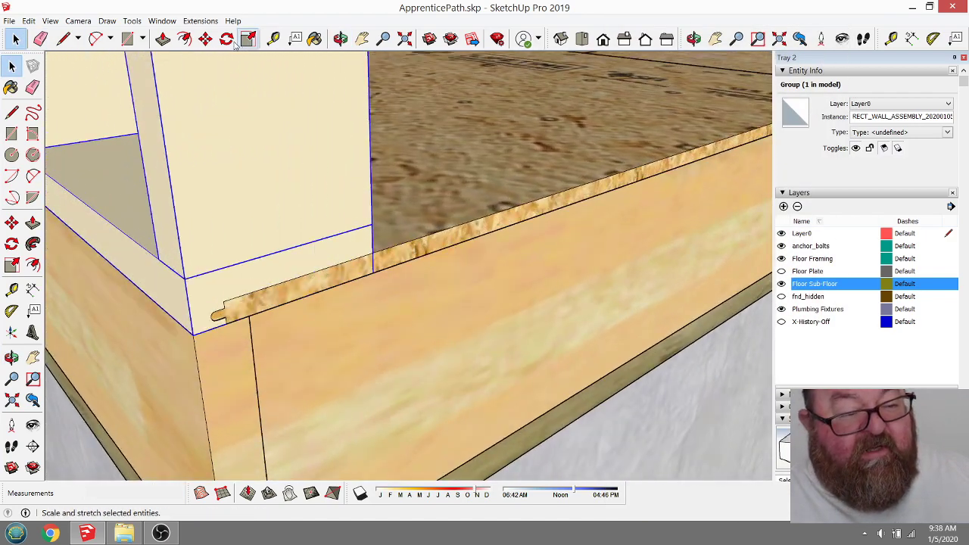
Step: Move the wall assembly by its corner 5/8" onto the sub-floor edge
click(205, 39)
click(372, 266)
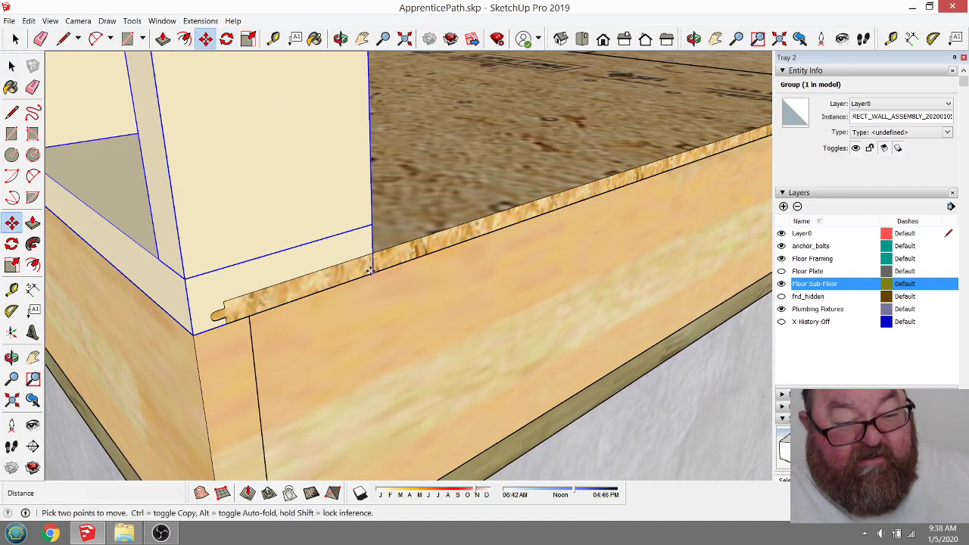
click(372, 253)
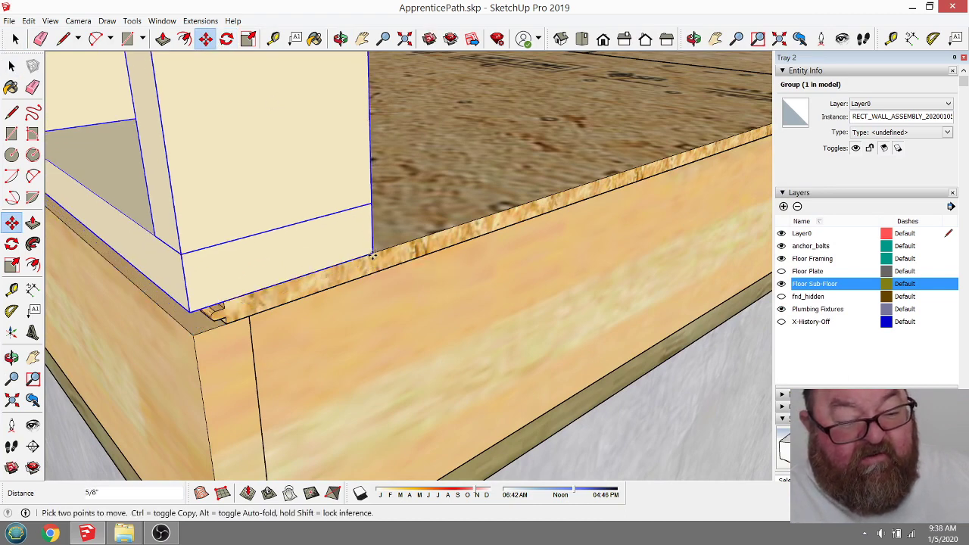
middle_drag(371, 254, 403, 248)
Step: Orbit along the wall to check it sits flush on the sub-floor corner
click(340, 38)
drag(379, 249, 265, 257)
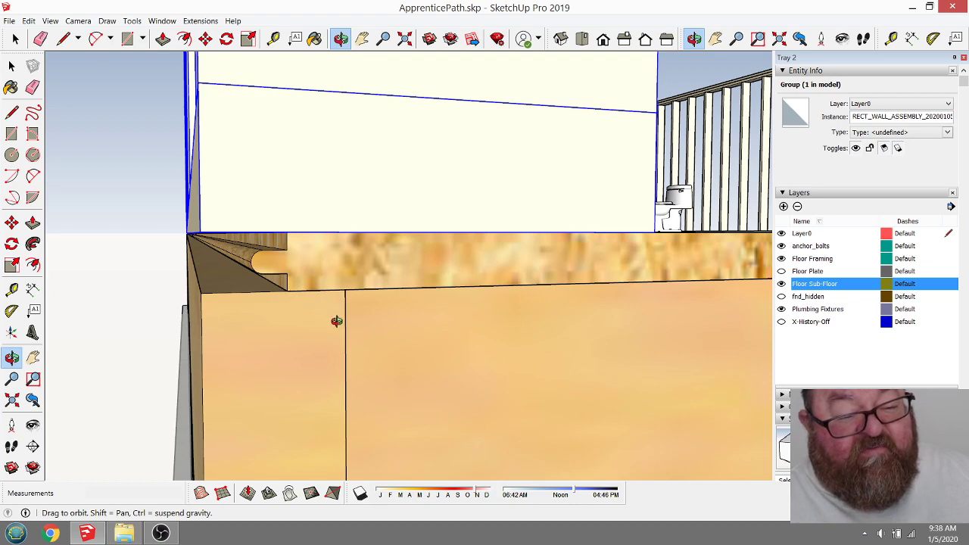
drag(336, 321, 348, 240)
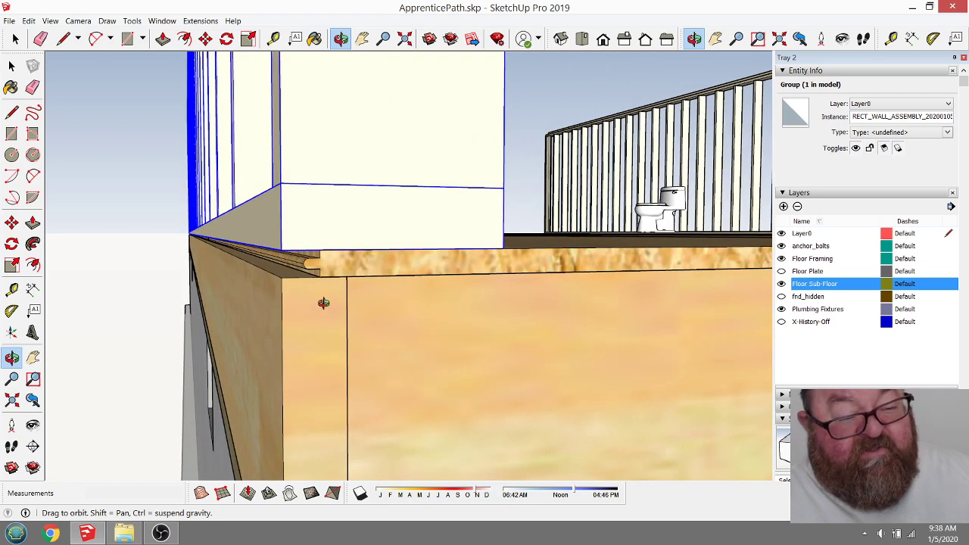
drag(310, 317, 297, 291)
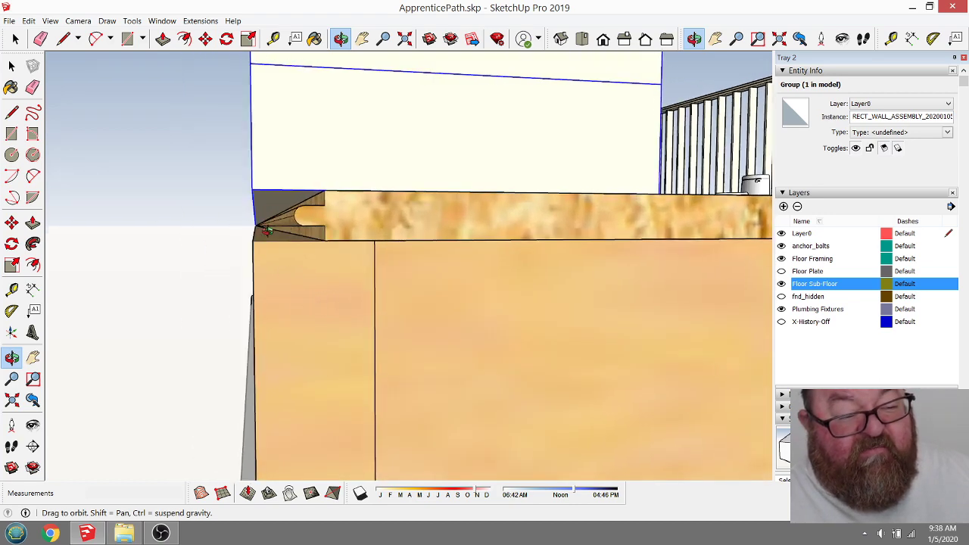
drag(268, 236, 252, 323)
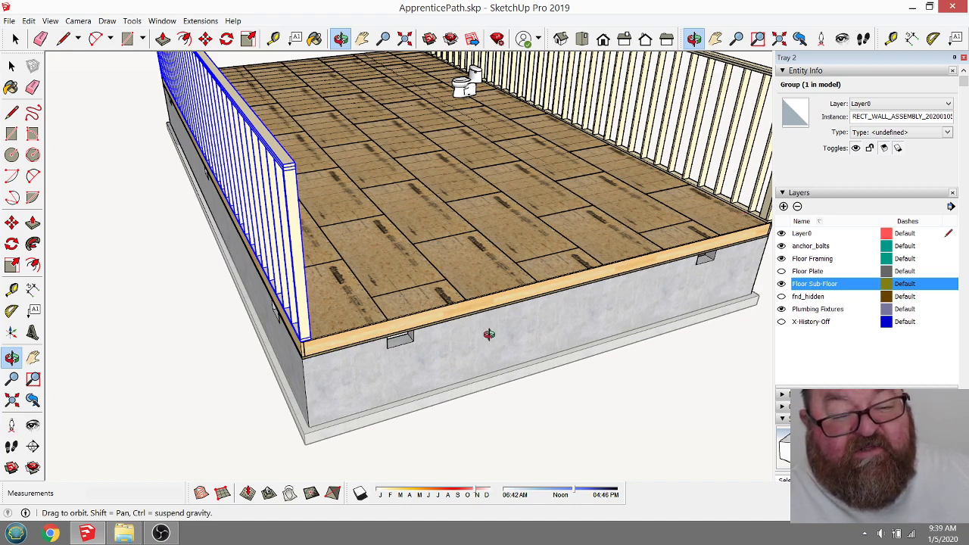
drag(489, 333, 613, 376)
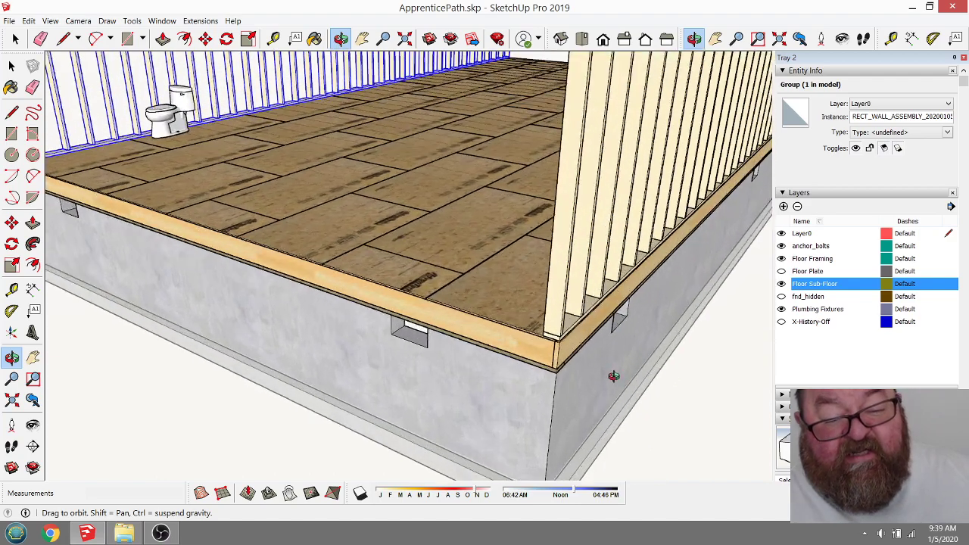
scroll(613, 376, up, 5)
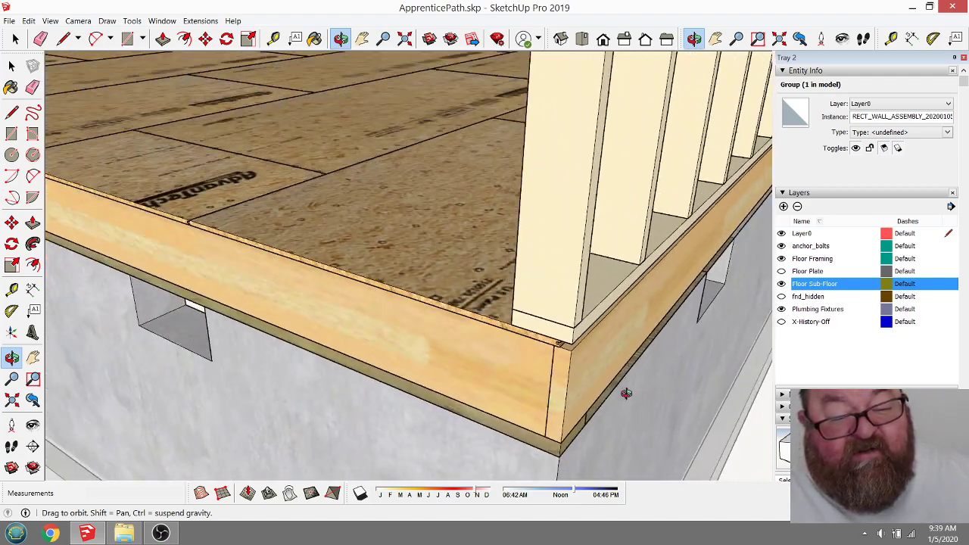
scroll(626, 393, down, 8)
drag(625, 393, 578, 310)
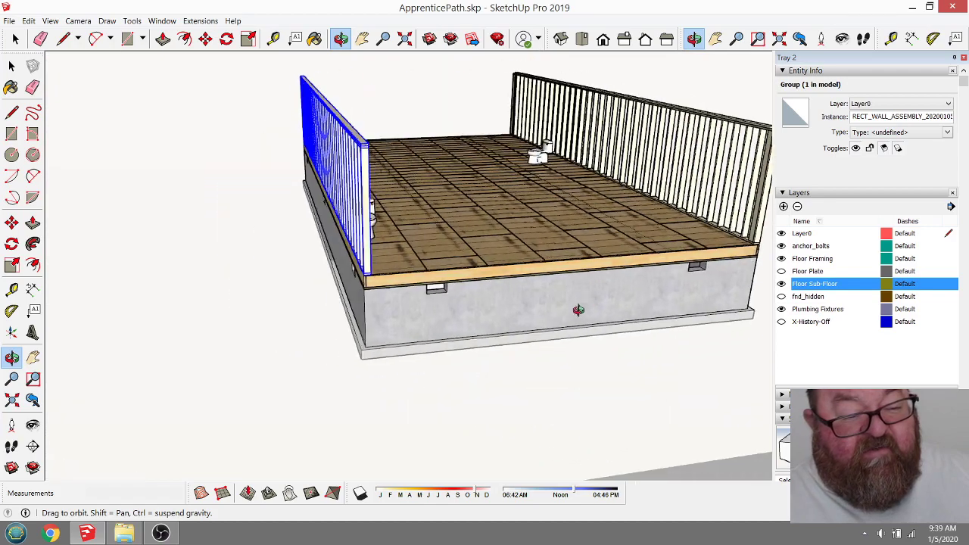
scroll(360, 285, up, 8)
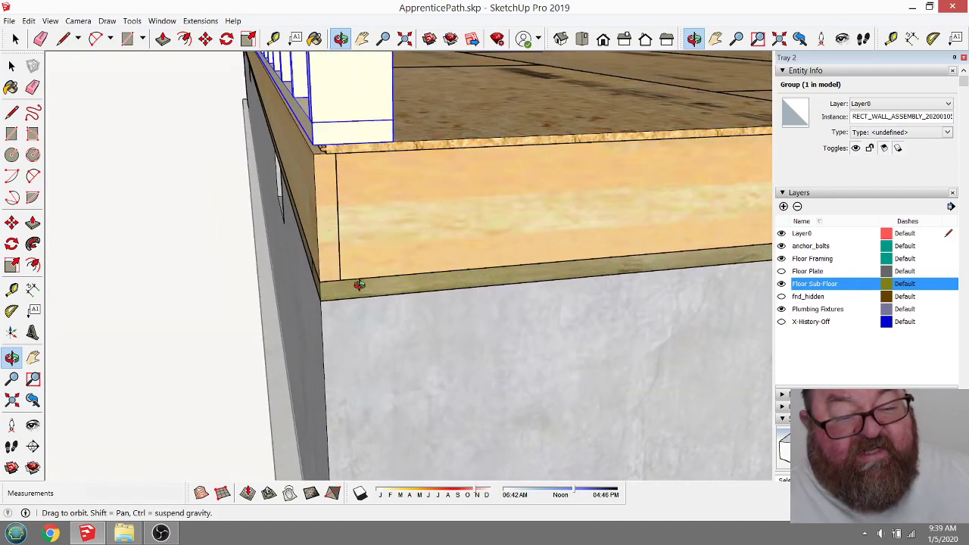
scroll(344, 268, down, 10)
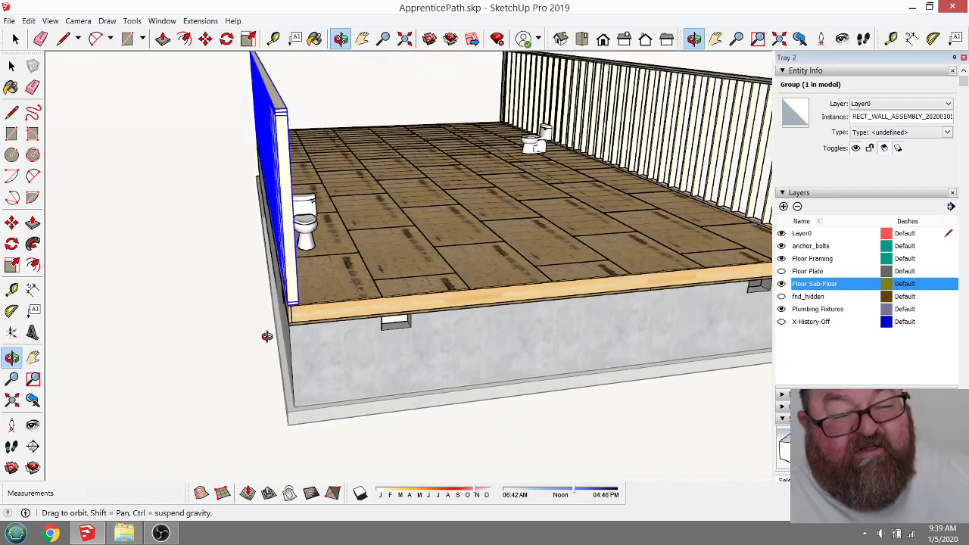
drag(333, 305, 323, 368)
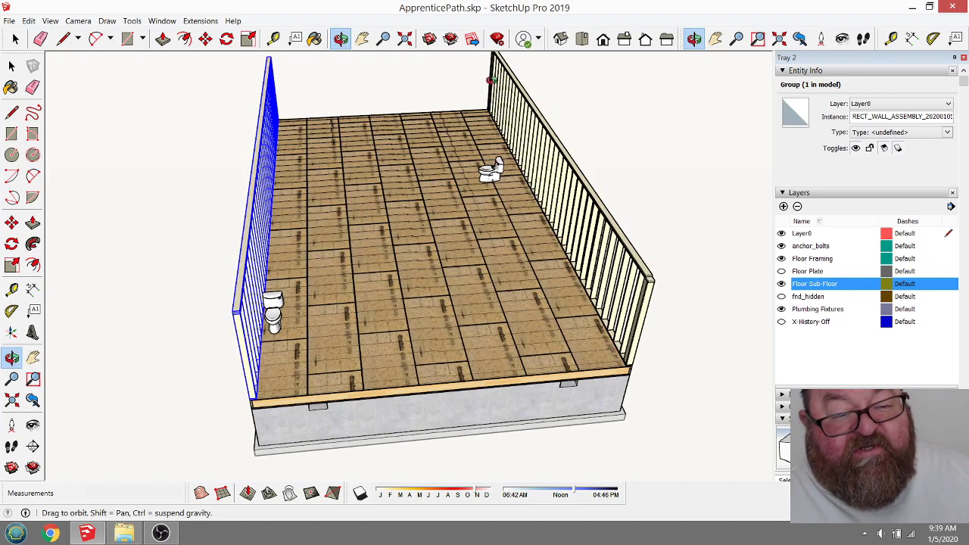
drag(617, 336, 507, 296)
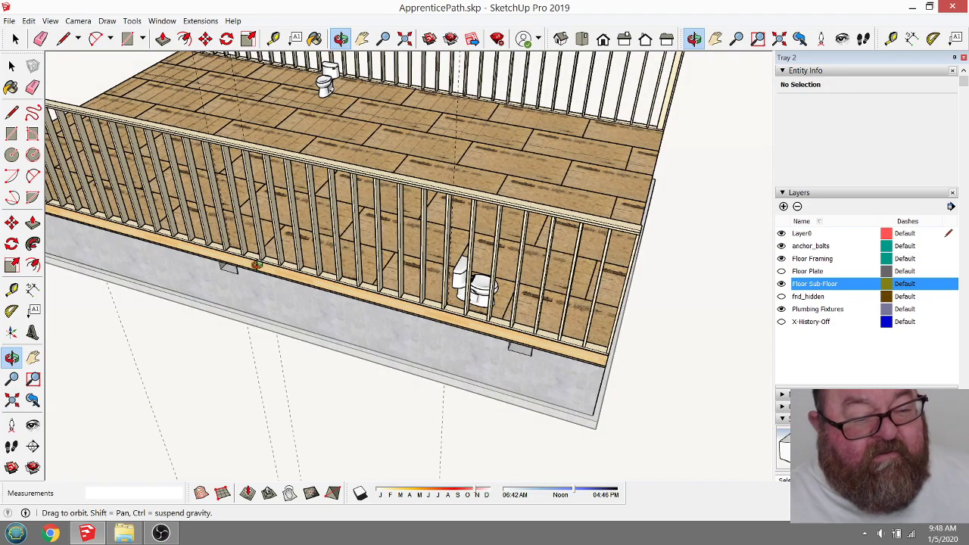
drag(258, 265, 419, 303)
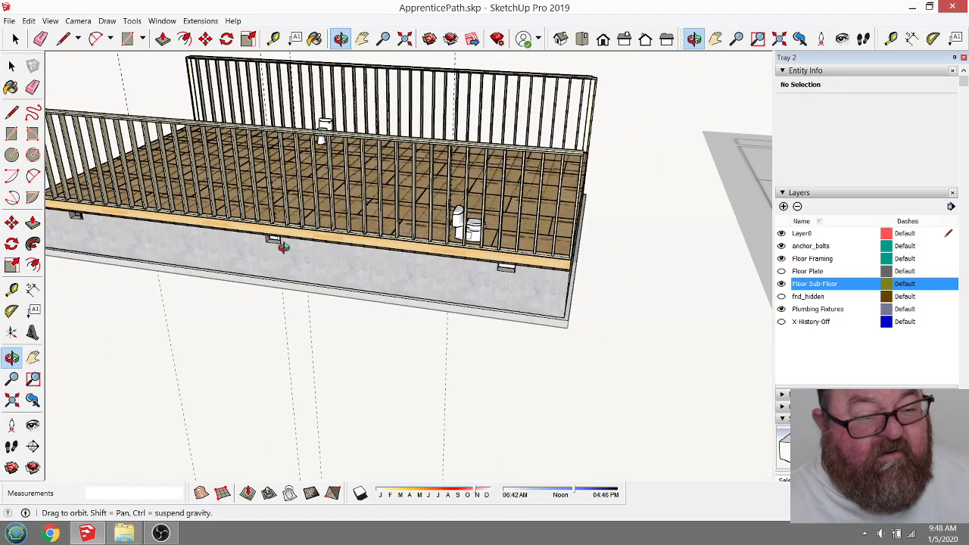
drag(281, 247, 290, 302)
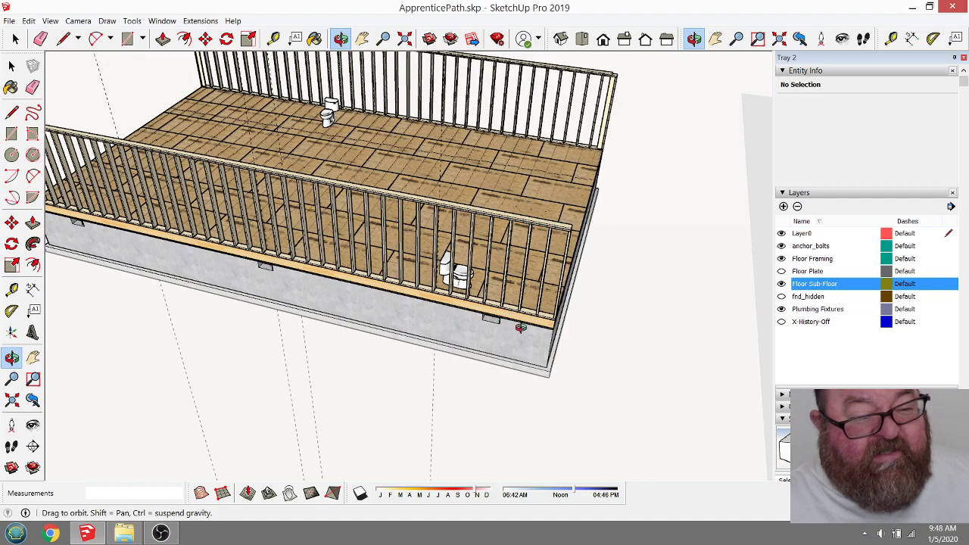
drag(520, 327, 523, 327)
scroll(341, 287, down, 3)
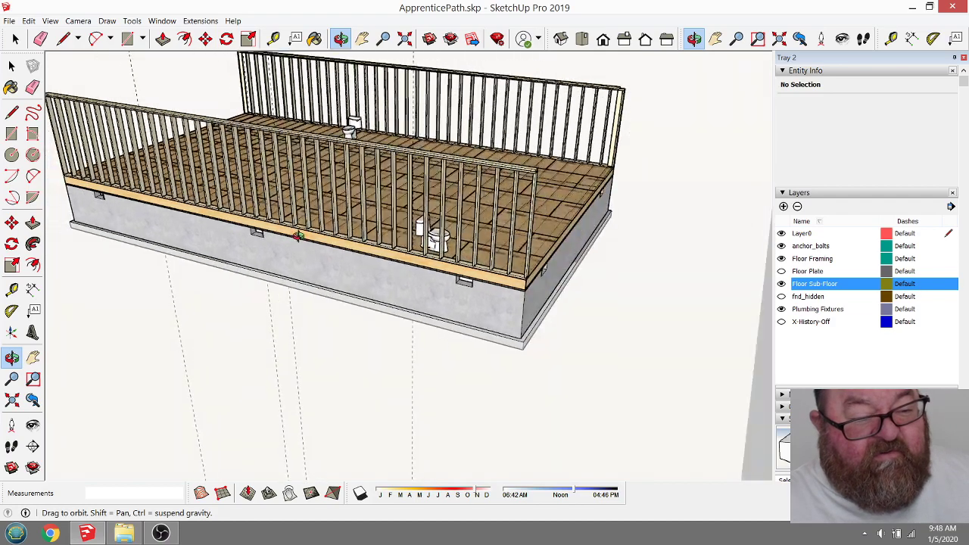
scroll(355, 276, up, 6)
drag(357, 274, 321, 252)
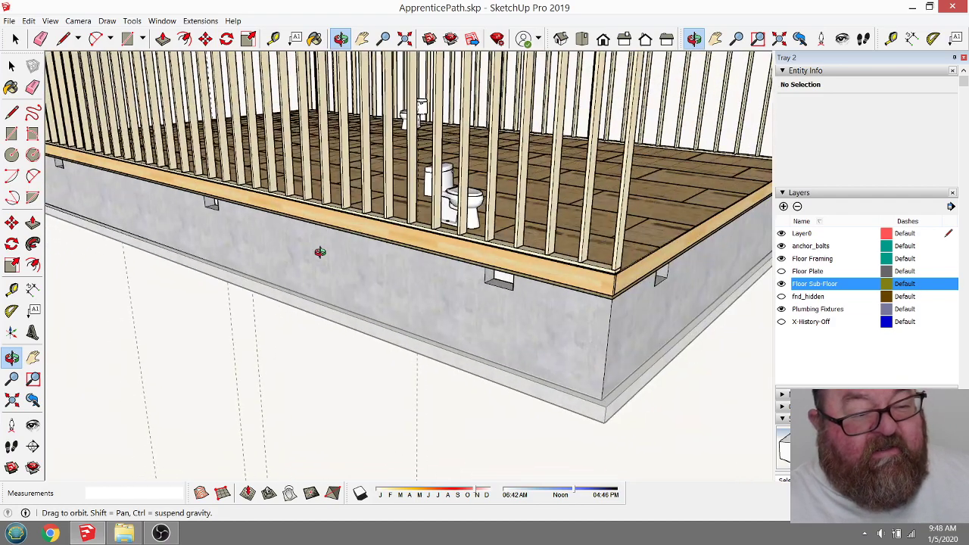
drag(566, 268, 515, 319)
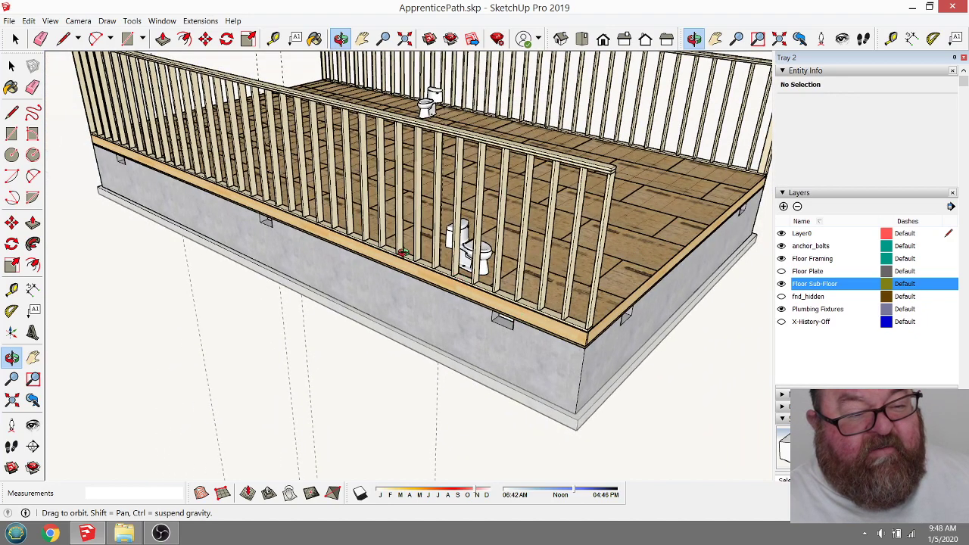
drag(429, 248, 462, 313)
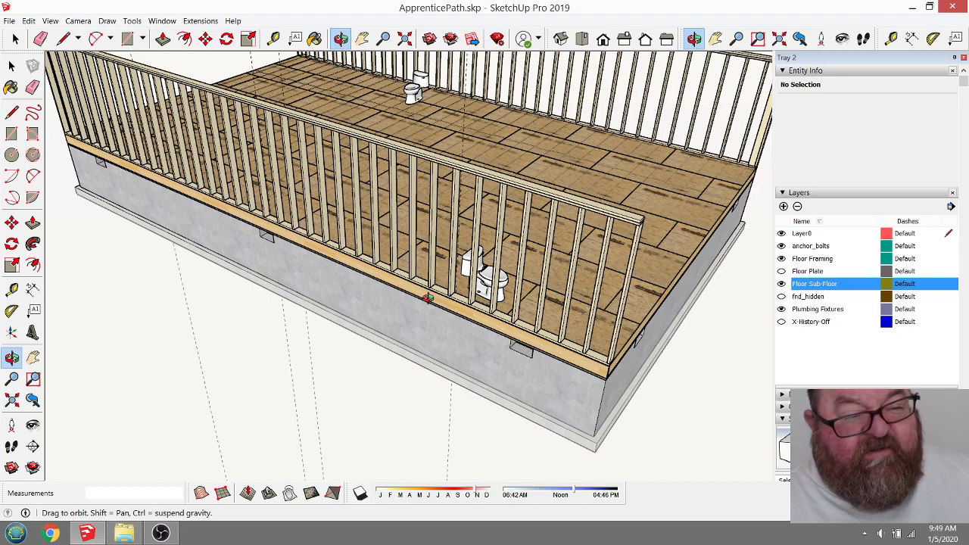
drag(416, 280, 457, 290)
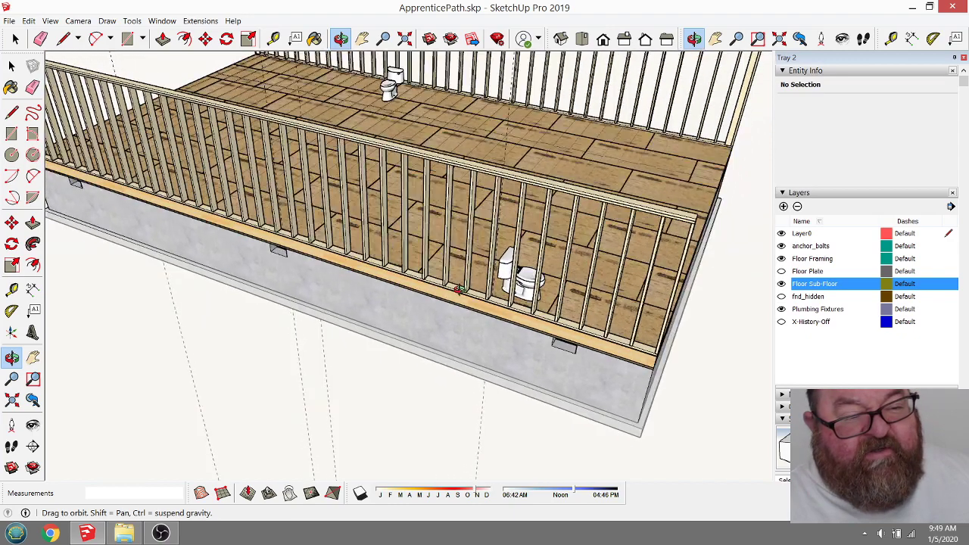
drag(259, 200, 283, 217)
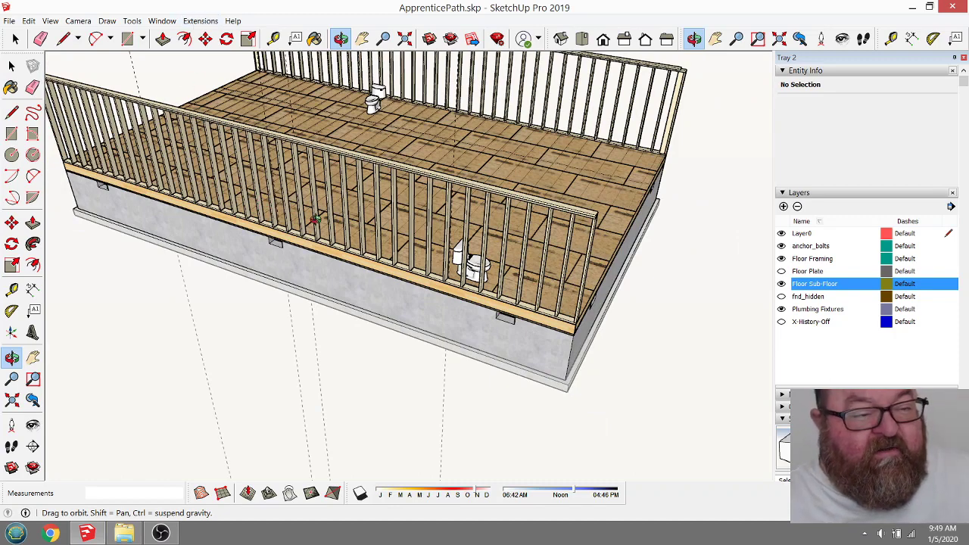
scroll(314, 220, down, 2)
scroll(302, 222, down, 6)
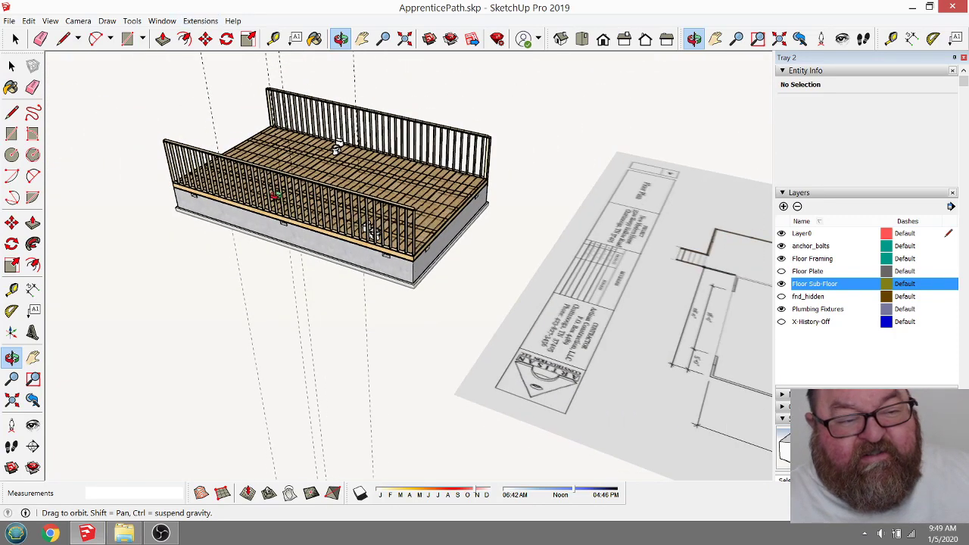
Step: Orbit and zoom toward the floor-plan drawing
scroll(311, 168, down, 1)
middle_drag(311, 168, 495, 346)
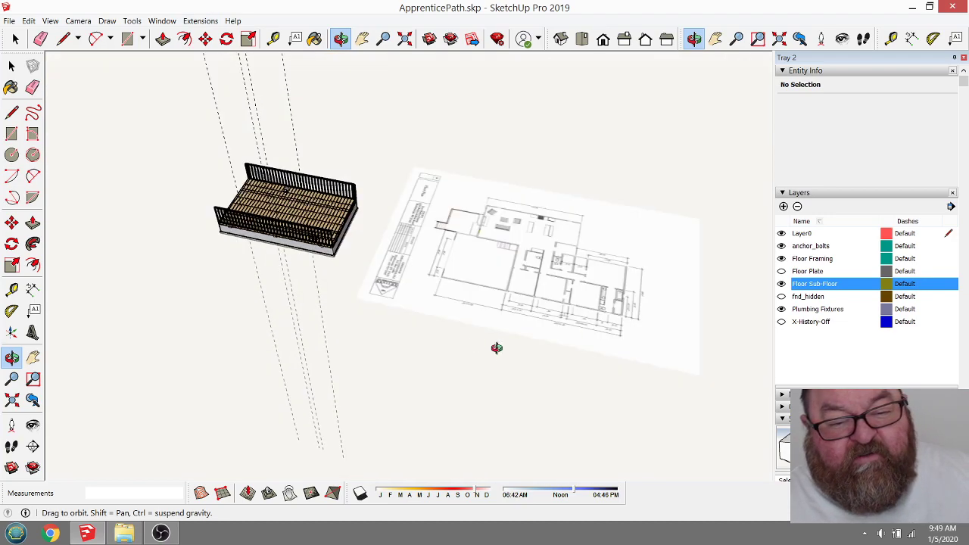
scroll(621, 310, up, 5)
scroll(621, 309, up, 2)
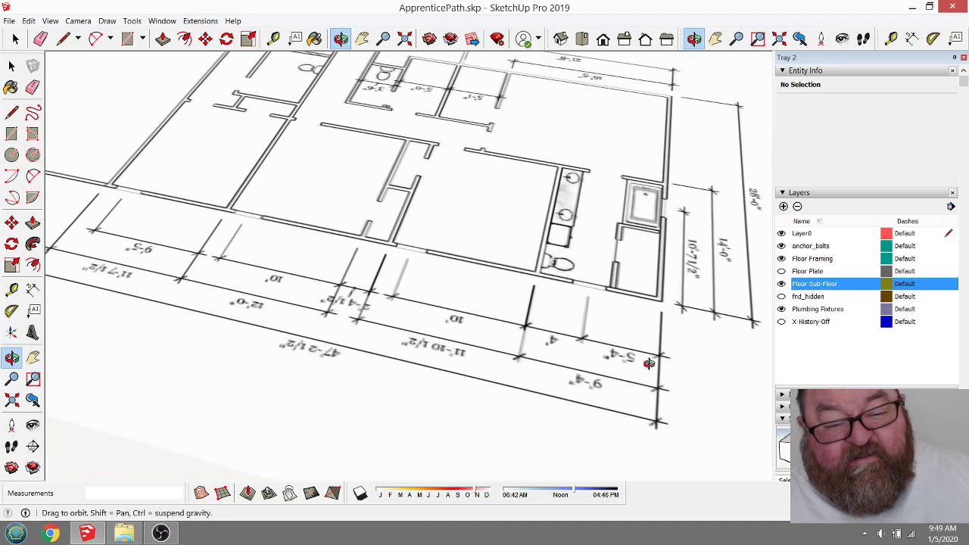
scroll(649, 363, up, 3)
scroll(500, 368, up, 2)
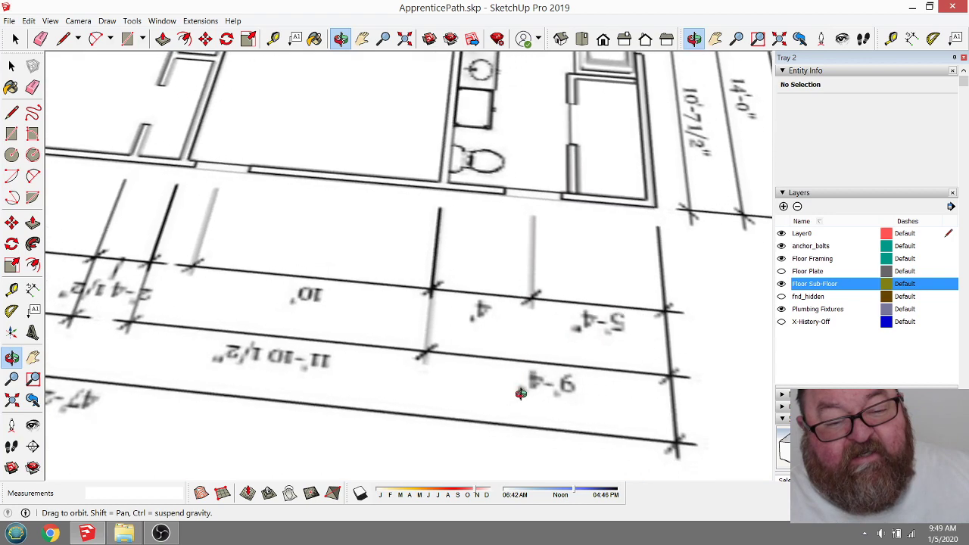
scroll(637, 335, down, 1)
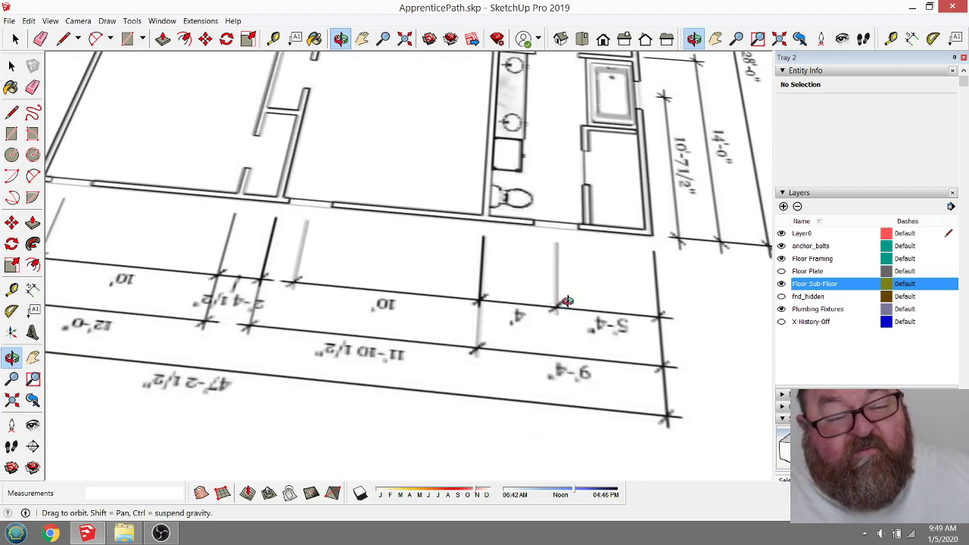
scroll(568, 302, down, 1)
scroll(488, 301, up, 1)
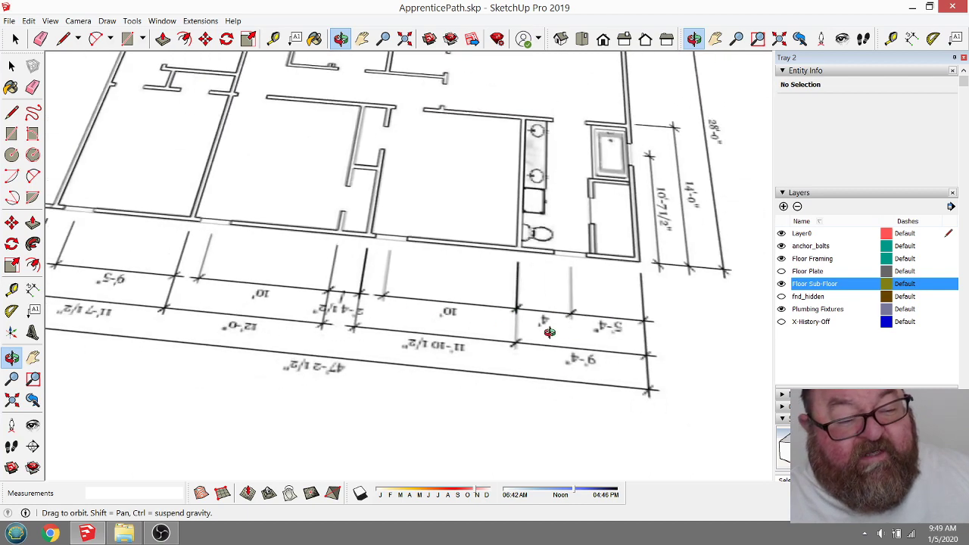
scroll(548, 332, down, 1)
scroll(559, 326, up, 1)
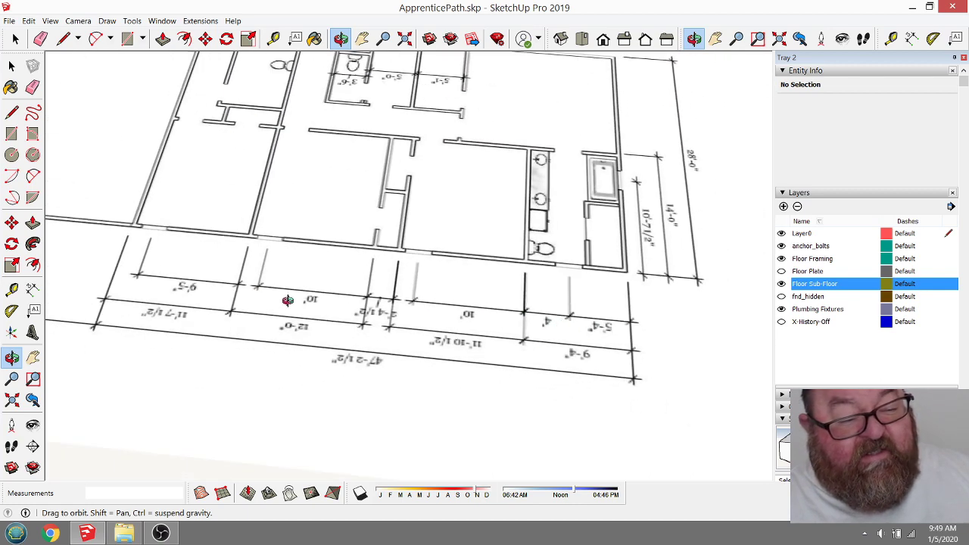
scroll(164, 282, up, 2)
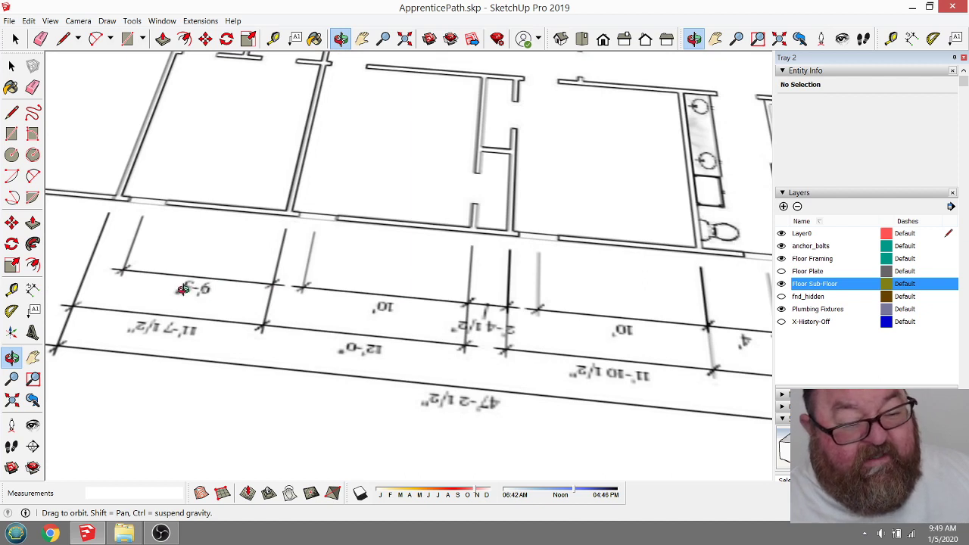
scroll(153, 276, down, 2)
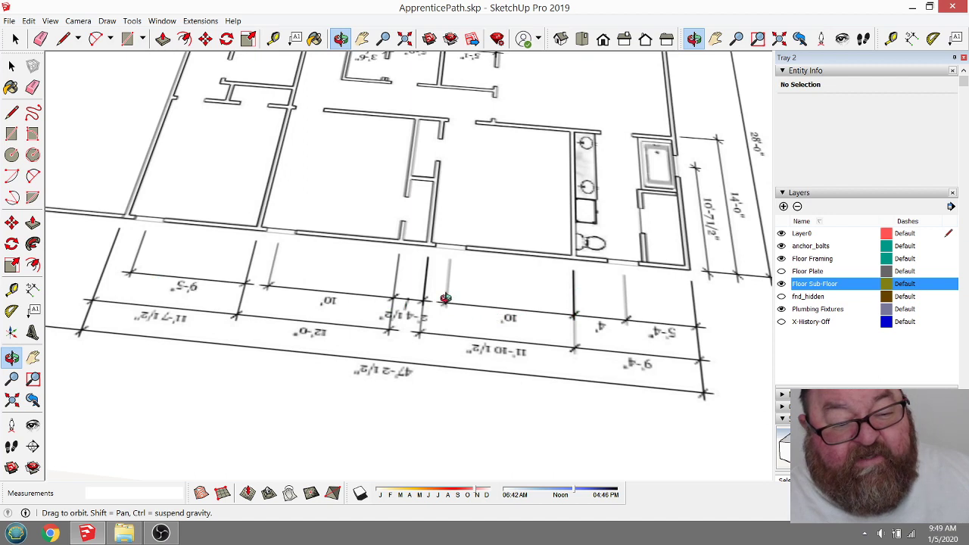
Step: Tilt the view slightly and zoom in and out around the floor plan
drag(441, 276, 457, 305)
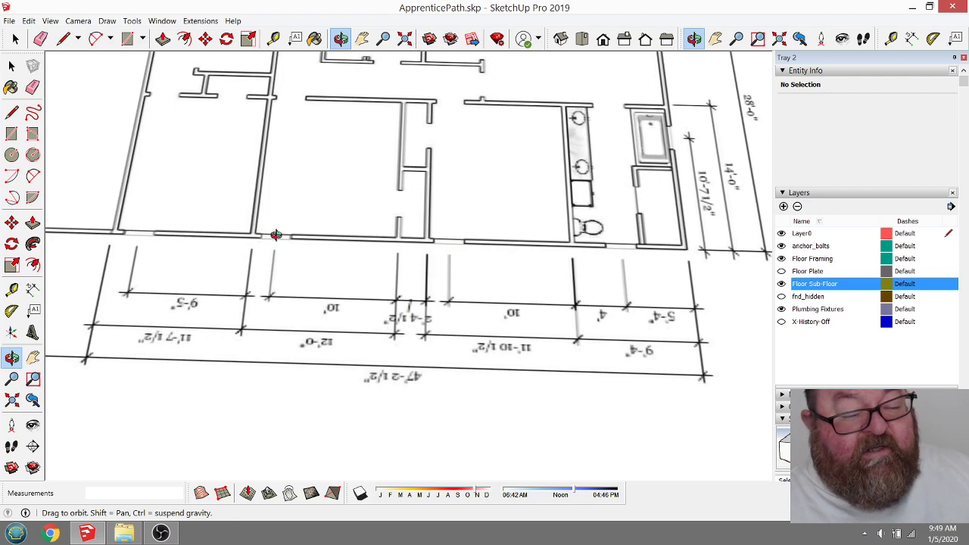
scroll(267, 241, up, 5)
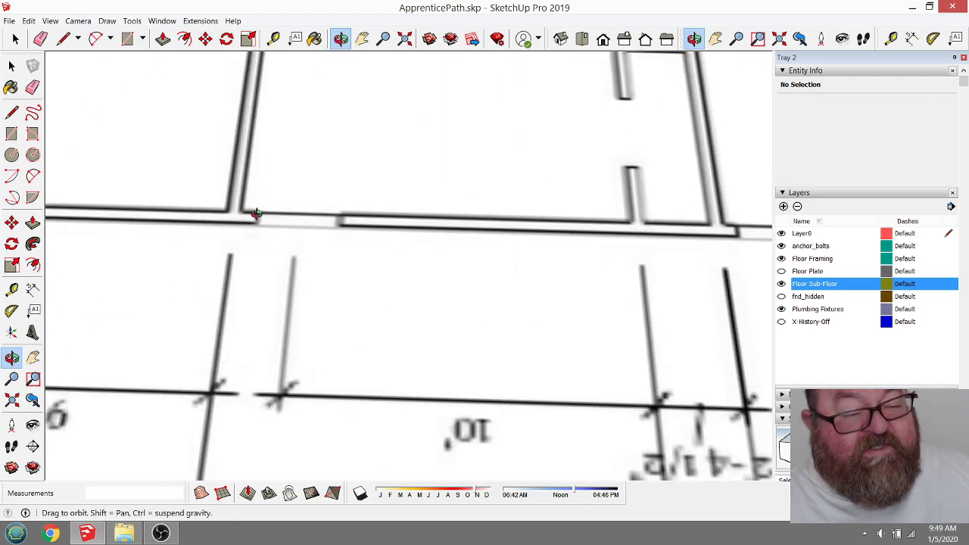
scroll(259, 216, down, 3)
scroll(259, 227, up, 1)
scroll(260, 227, up, 1)
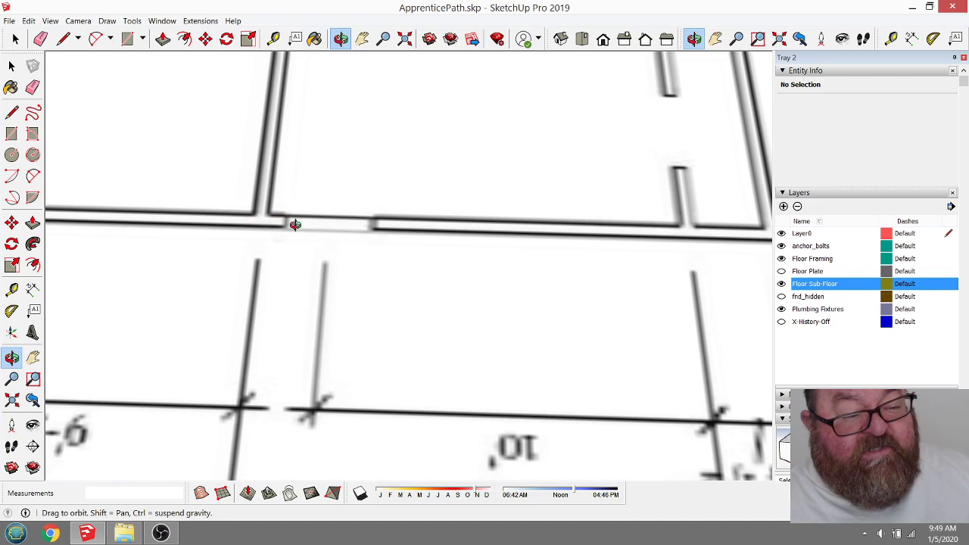
scroll(318, 218, down, 1)
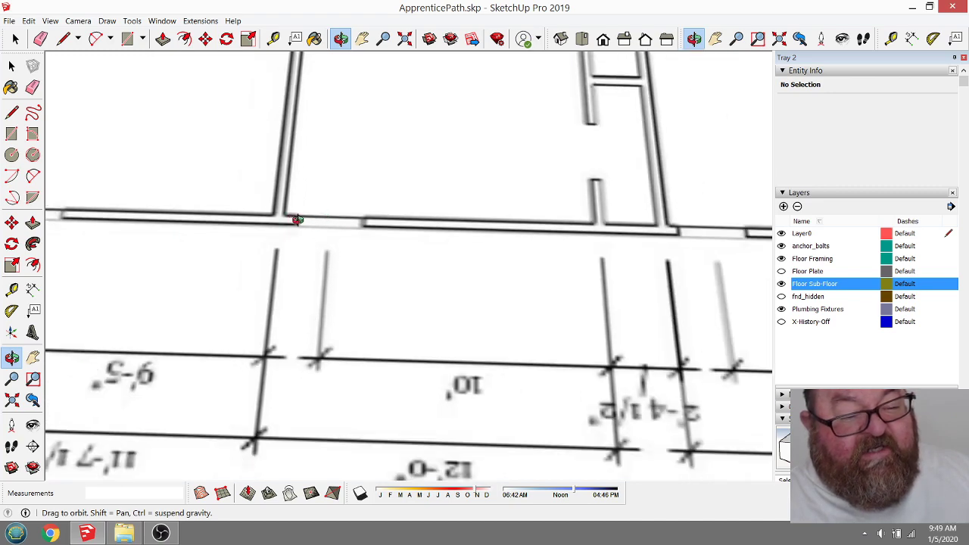
scroll(295, 218, down, 2)
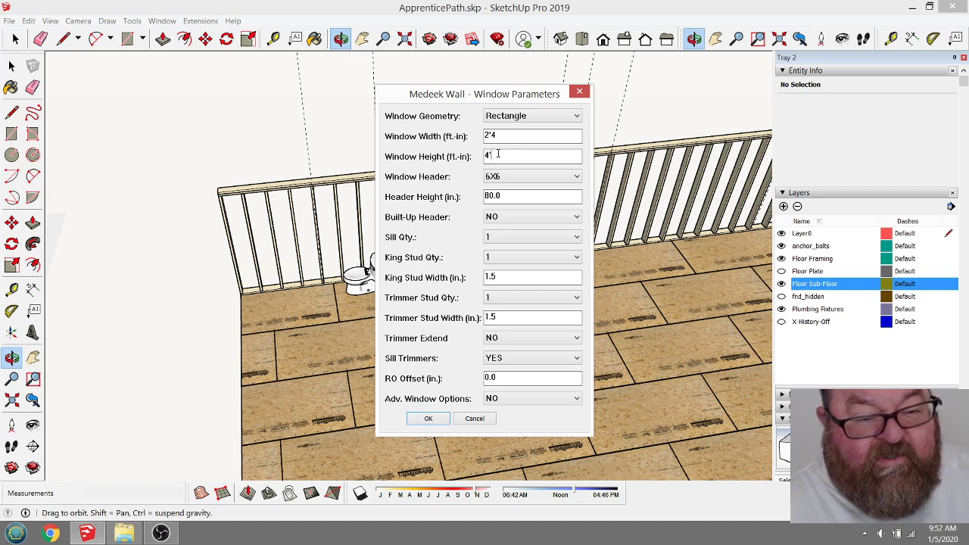
Step: Keep Rectangle window geometry and set the window header to (2) 2X10
click(576, 117)
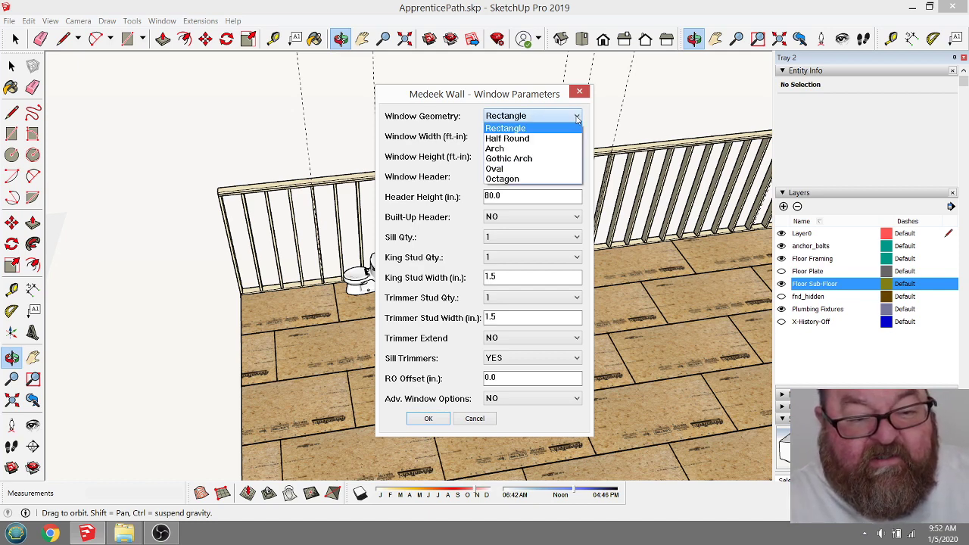
click(541, 128)
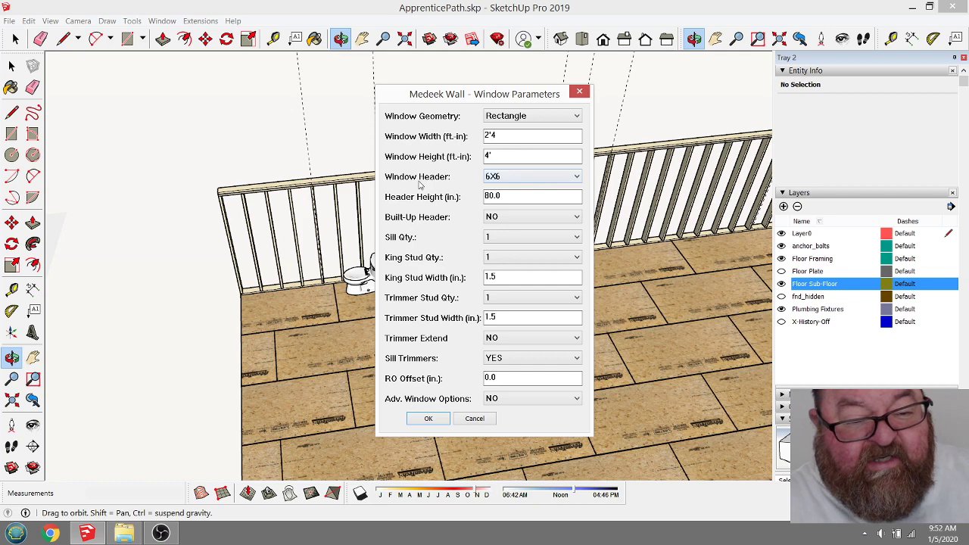
click(575, 178)
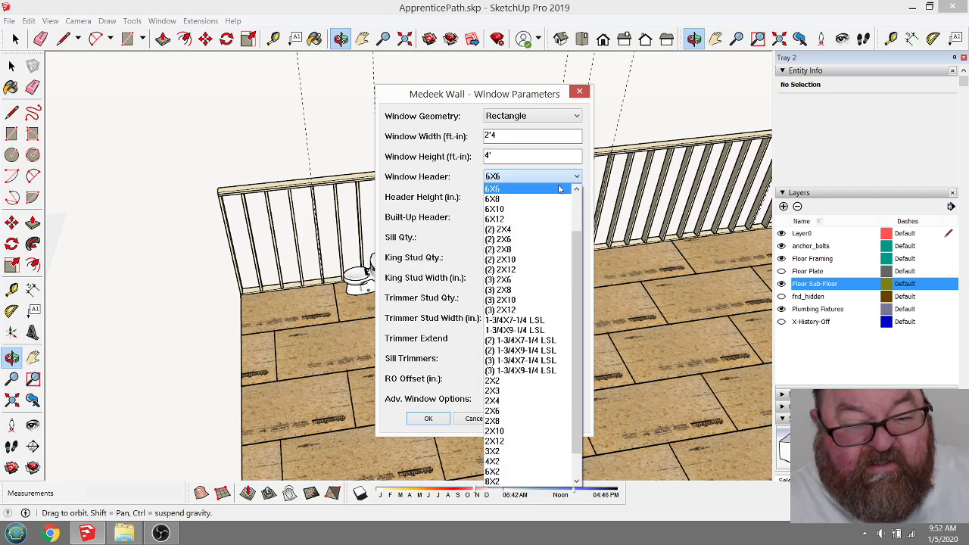
click(523, 259)
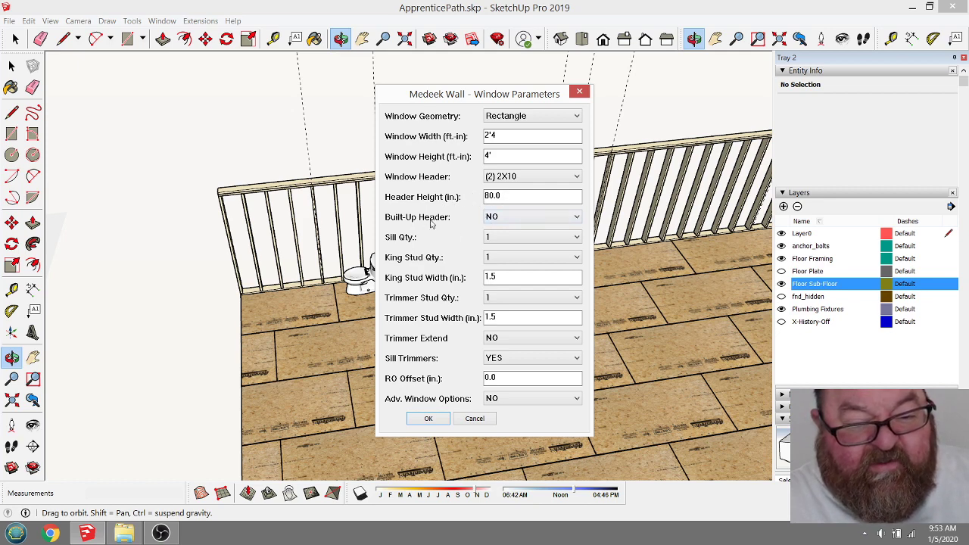
scroll(501, 225, down, 1)
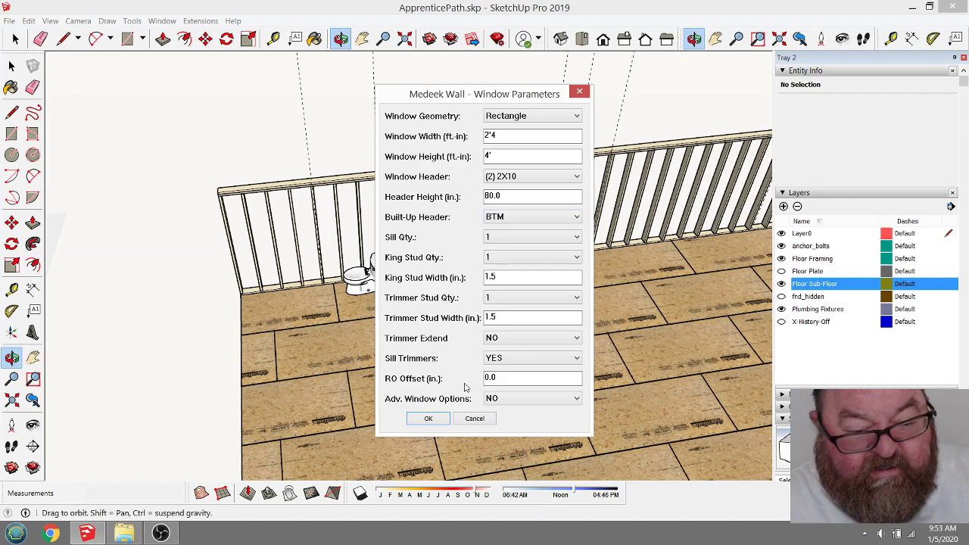
Step: Accept the window settings and place the 2'4" x 4' window in the long wall
click(428, 419)
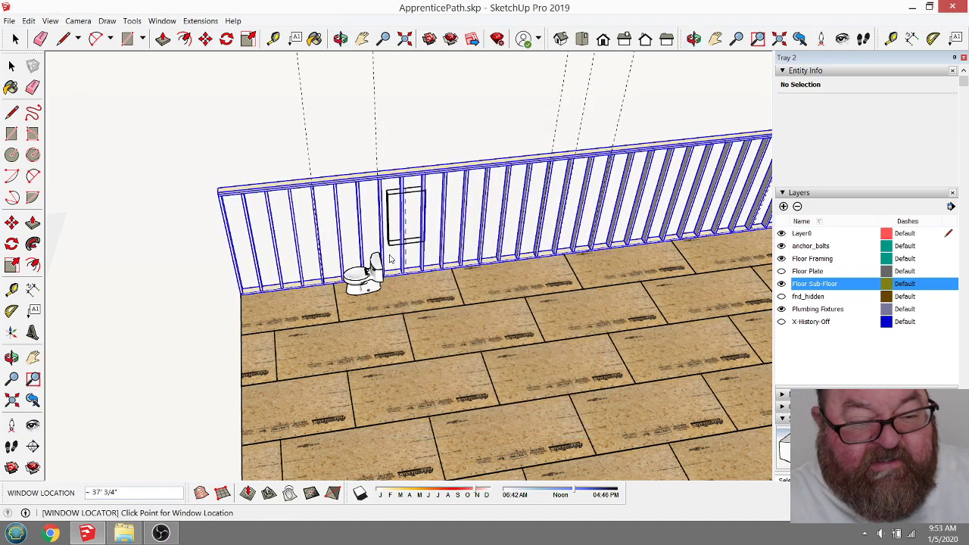
scroll(551, 258, up, 6)
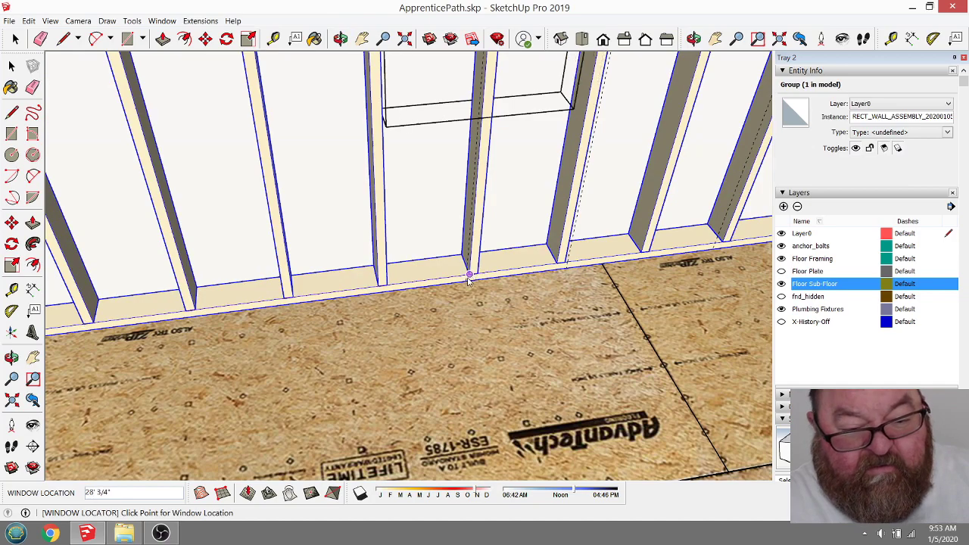
scroll(469, 280, up, 5)
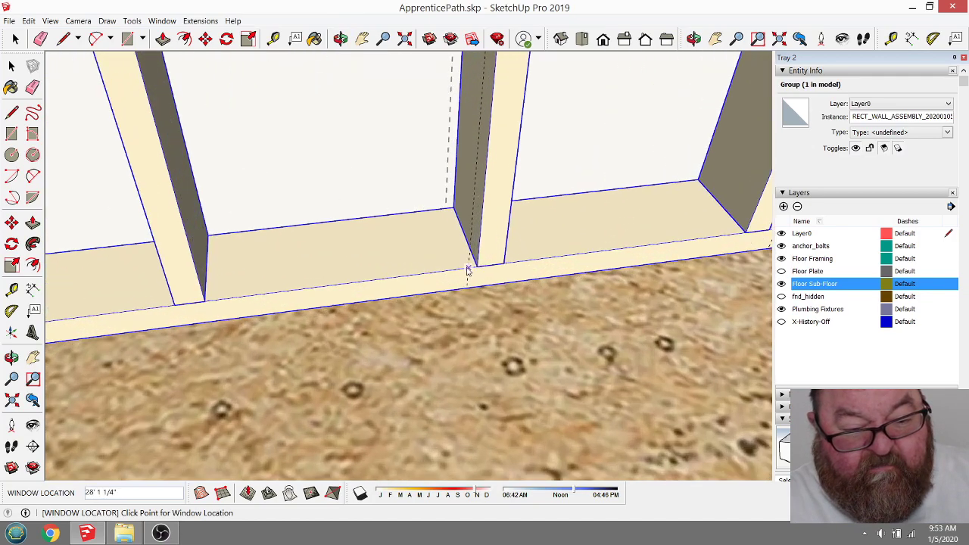
scroll(467, 270, down, 8)
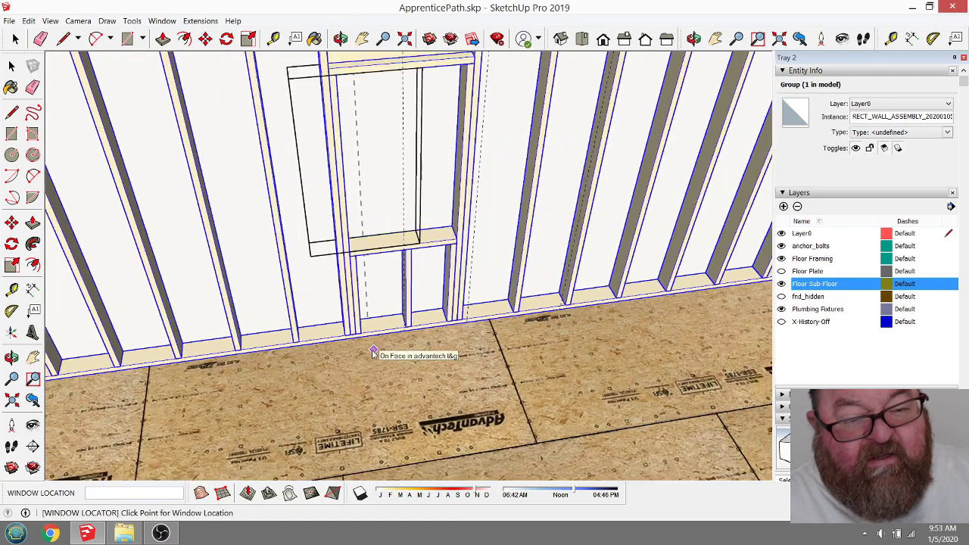
scroll(373, 353, down, 3)
scroll(432, 196, up, 4)
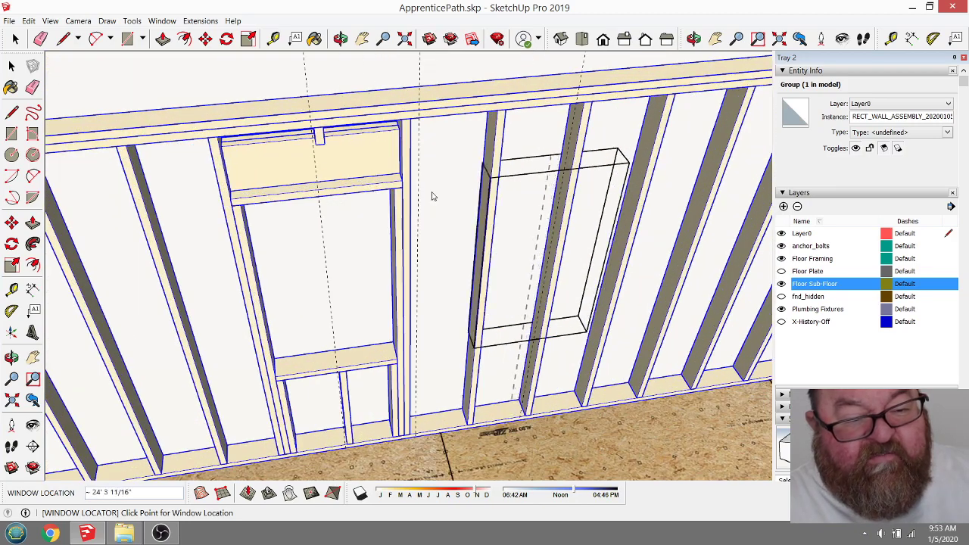
Step: Orbit to face the framed wall and zoom in on the window opening with Tape Measure
click(340, 39)
mouse_move(355, 91)
mouse_down()
mouse_move(389, 113)
mouse_move(348, 107)
mouse_up()
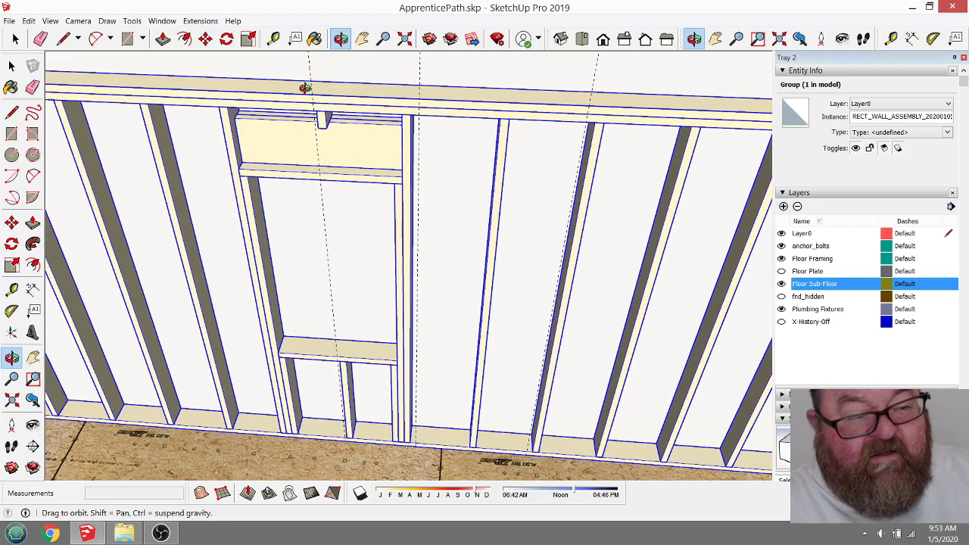
click(273, 39)
scroll(441, 116, up, 5)
scroll(441, 119, down, 4)
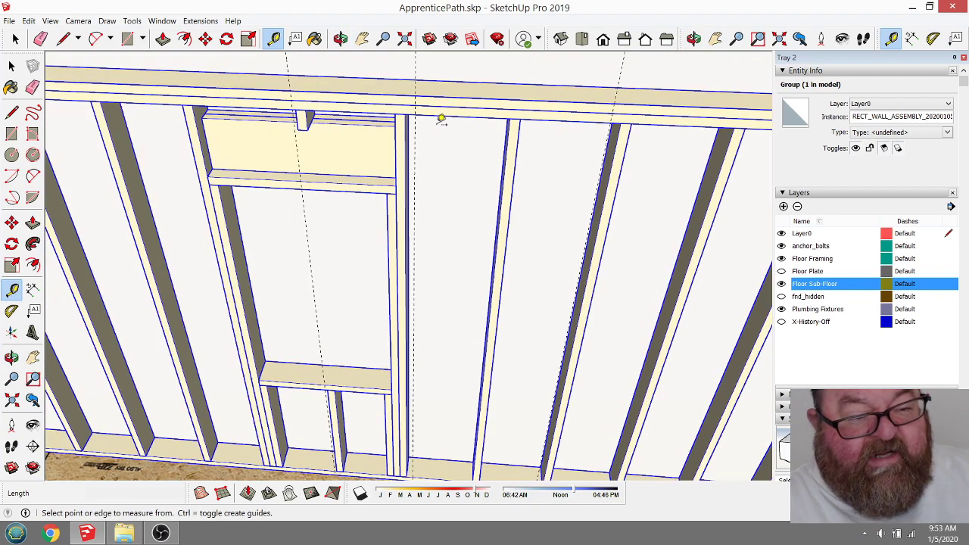
scroll(449, 330, down, 4)
scroll(448, 242, up, 2)
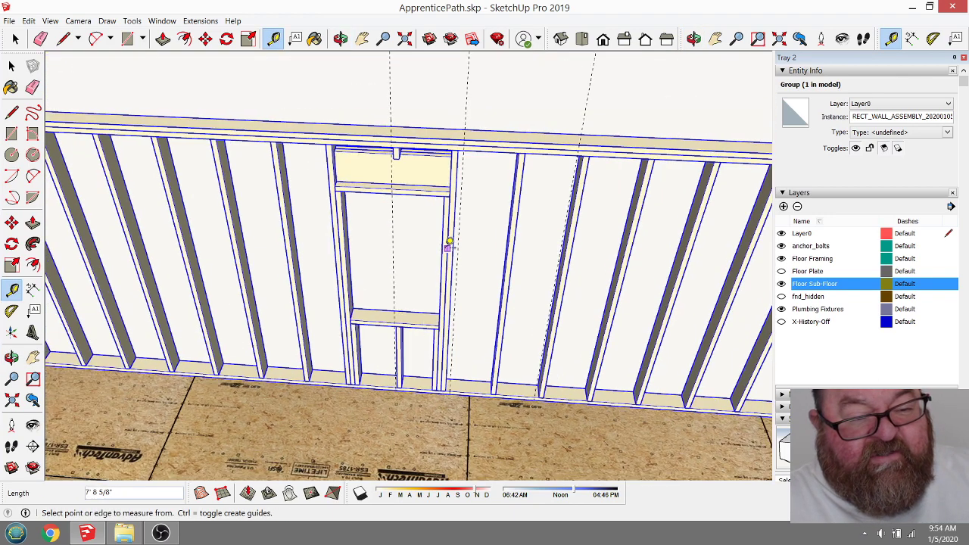
scroll(449, 246, up, 1)
Step: Orbit around the deck to view the window's header, sill and cripple studs from above
key(o)
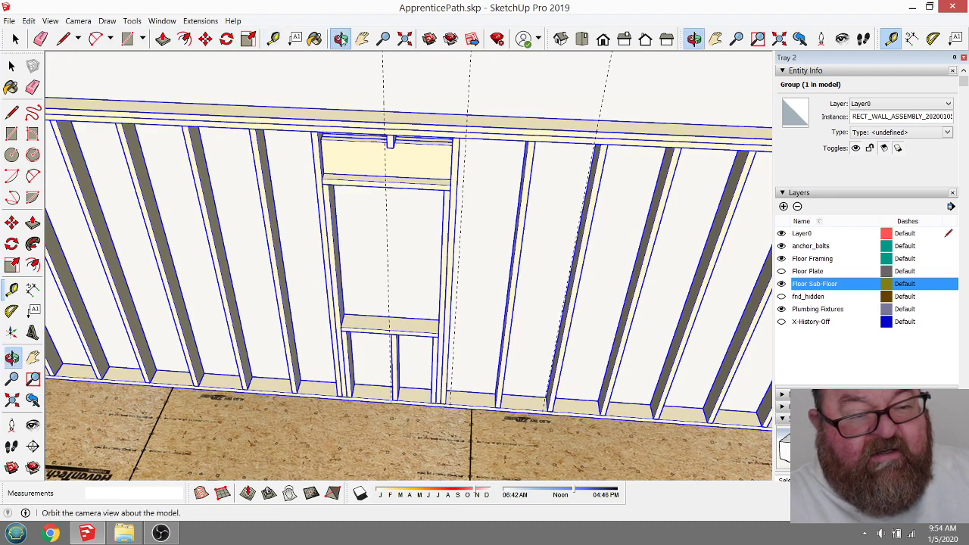
drag(549, 170, 366, 211)
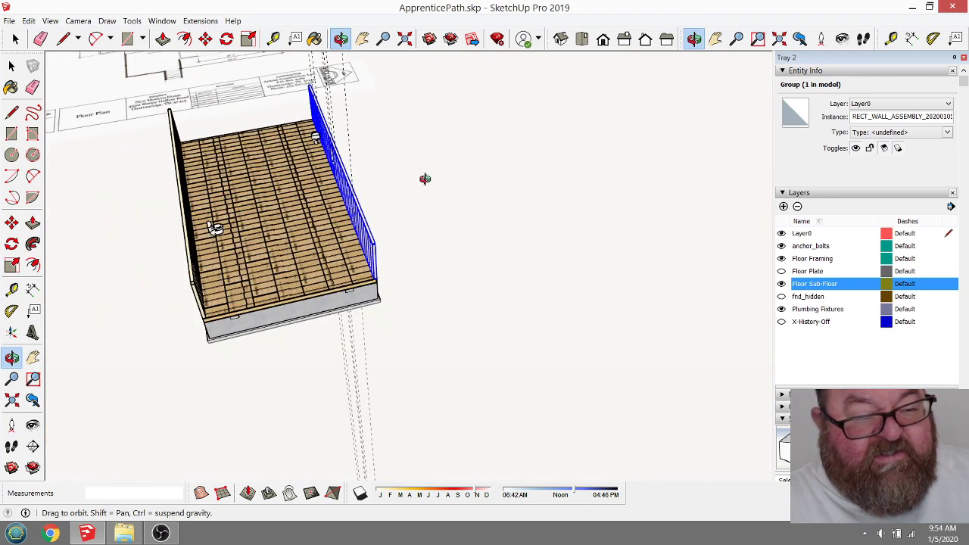
drag(425, 179, 351, 151)
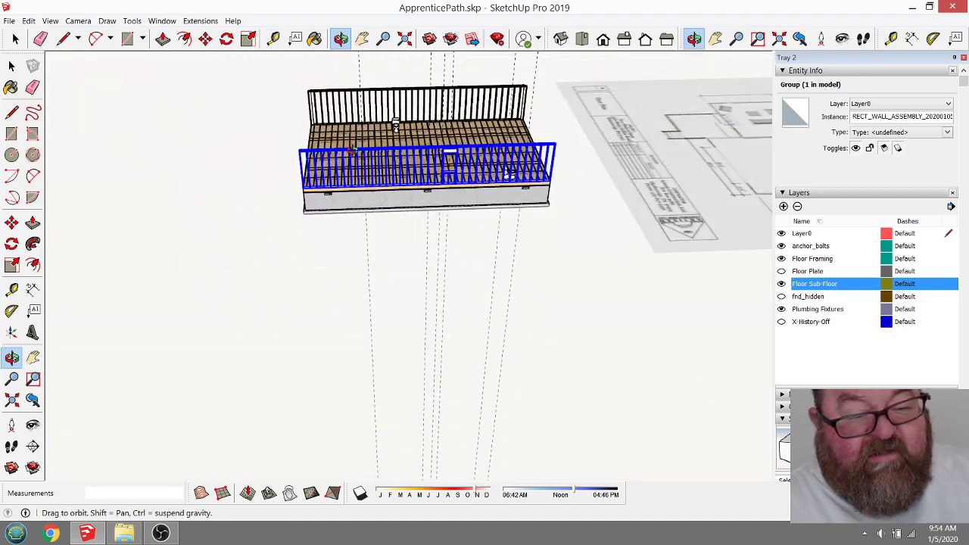
scroll(351, 149, up, 10)
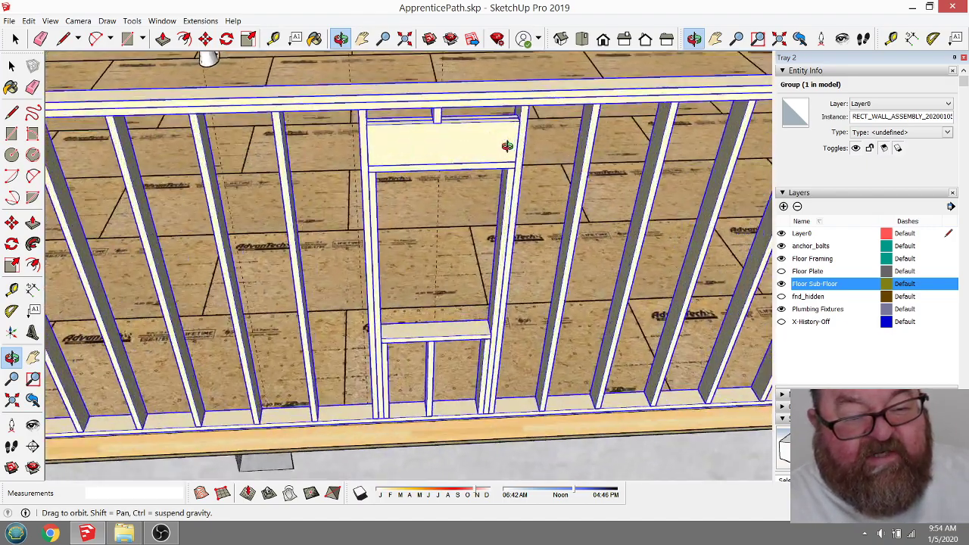
drag(507, 146, 456, 145)
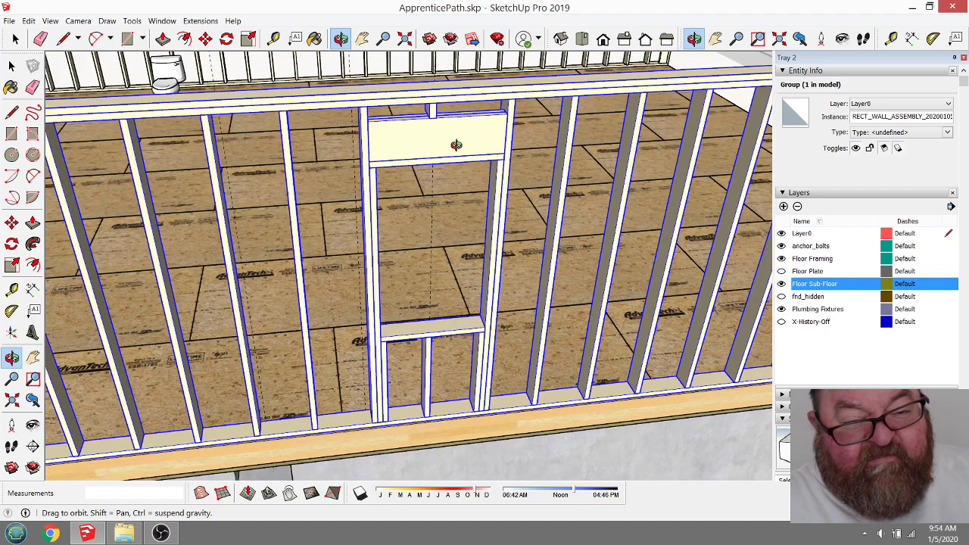
scroll(456, 145, up, 2)
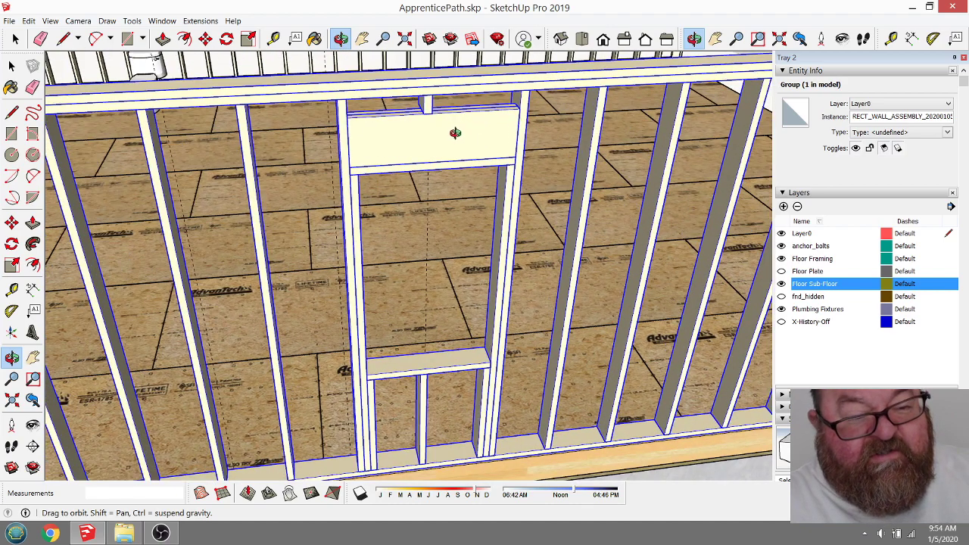
scroll(467, 185, down, 5)
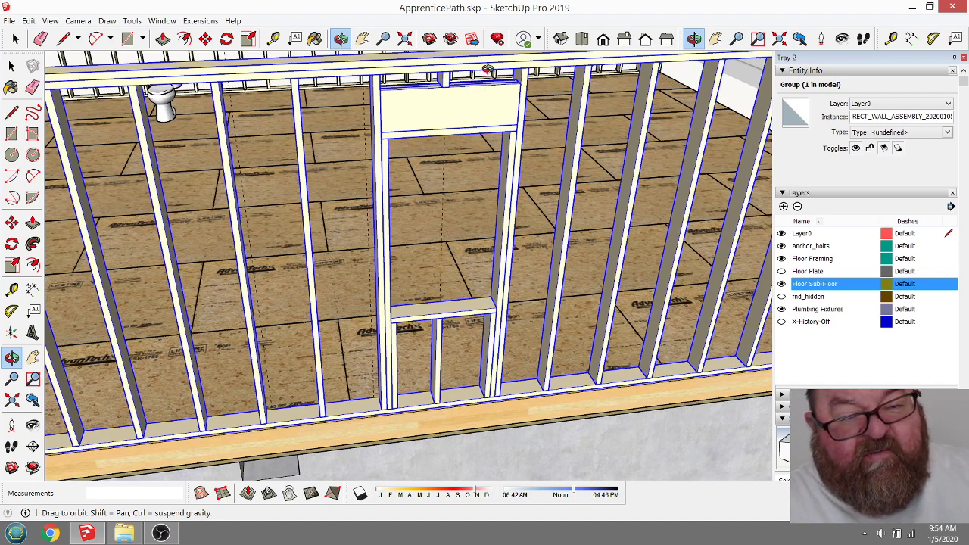
Step: Tape-measure from the bottom plate edge up to the window header
click(273, 39)
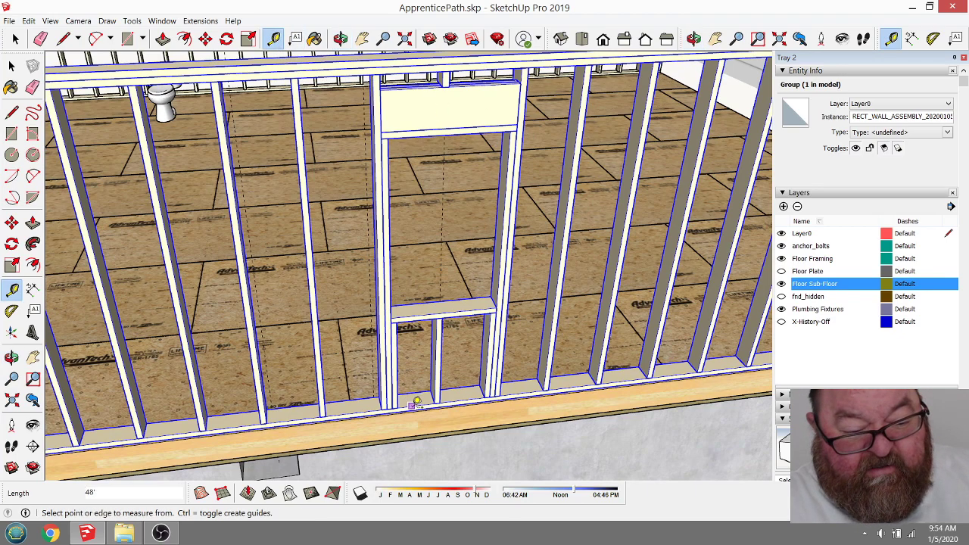
scroll(421, 405, up, 3)
scroll(421, 404, up, 4)
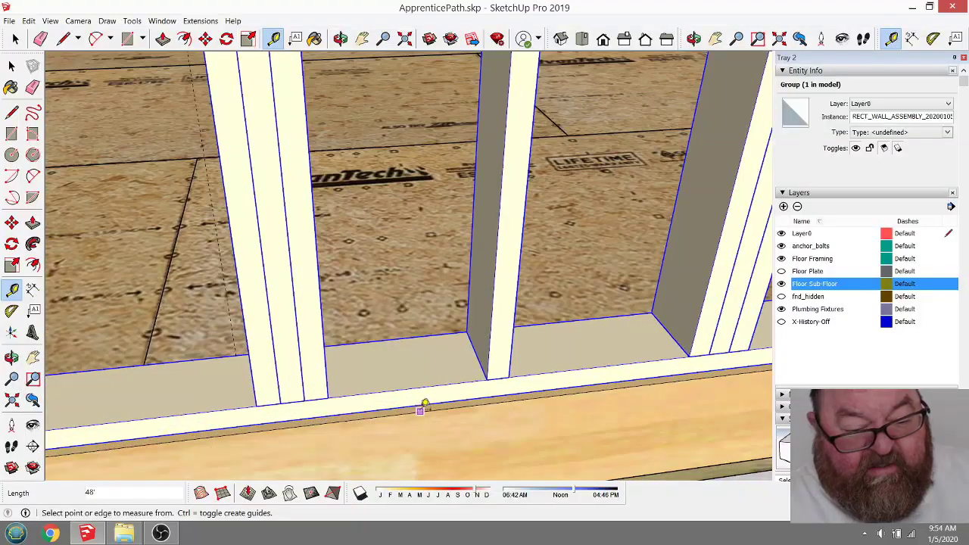
click(421, 405)
scroll(426, 439, down, 6)
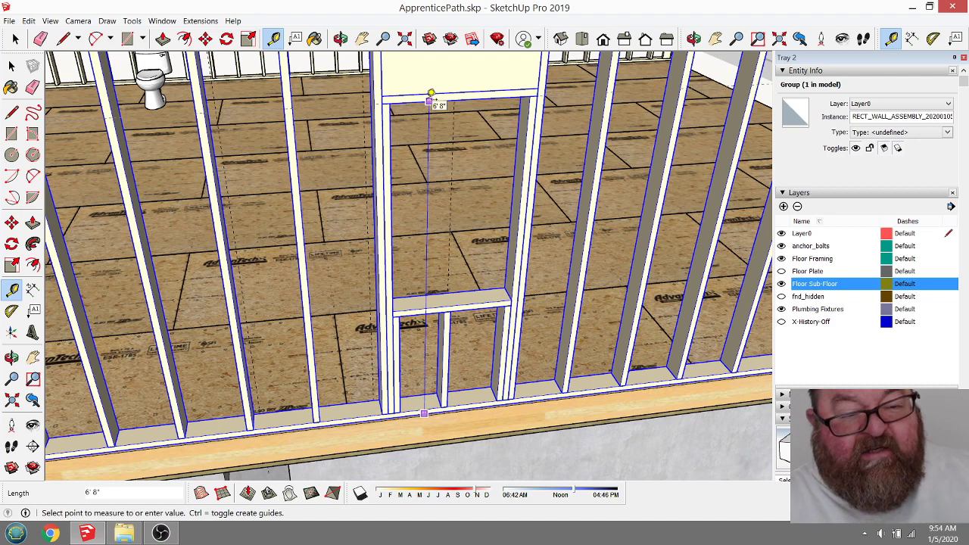
click(431, 94)
Step: Measure the 3 3/8" gap at the window header
scroll(429, 93, down, 3)
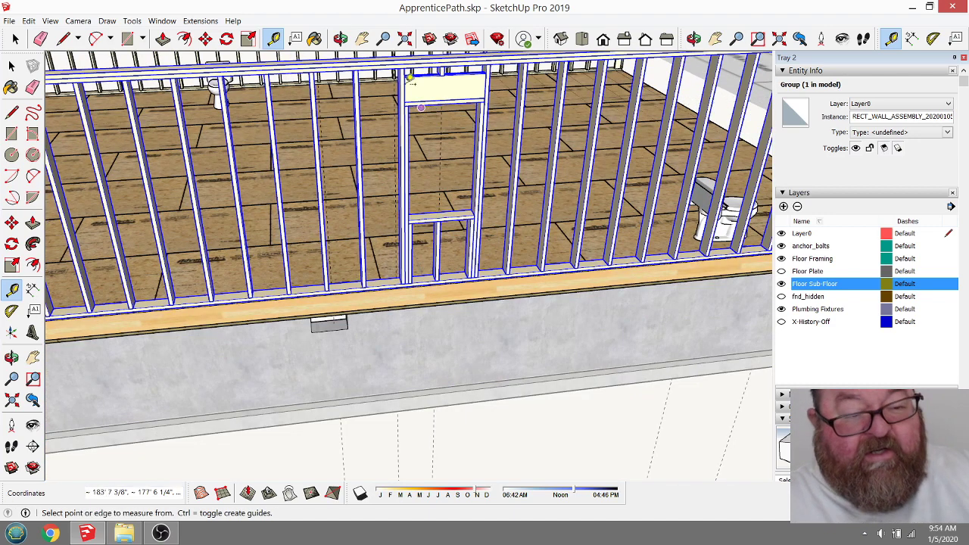
scroll(411, 78, up, 3)
click(420, 73)
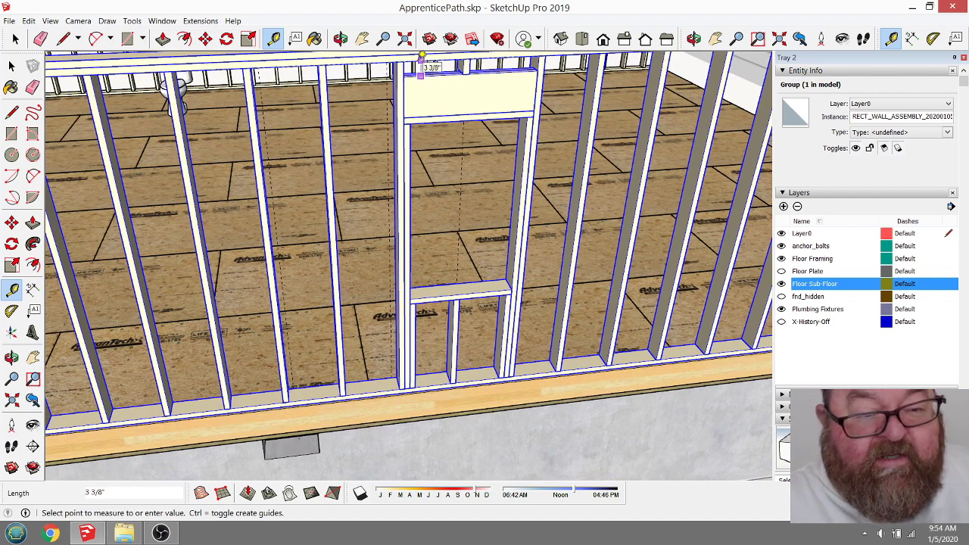
click(422, 59)
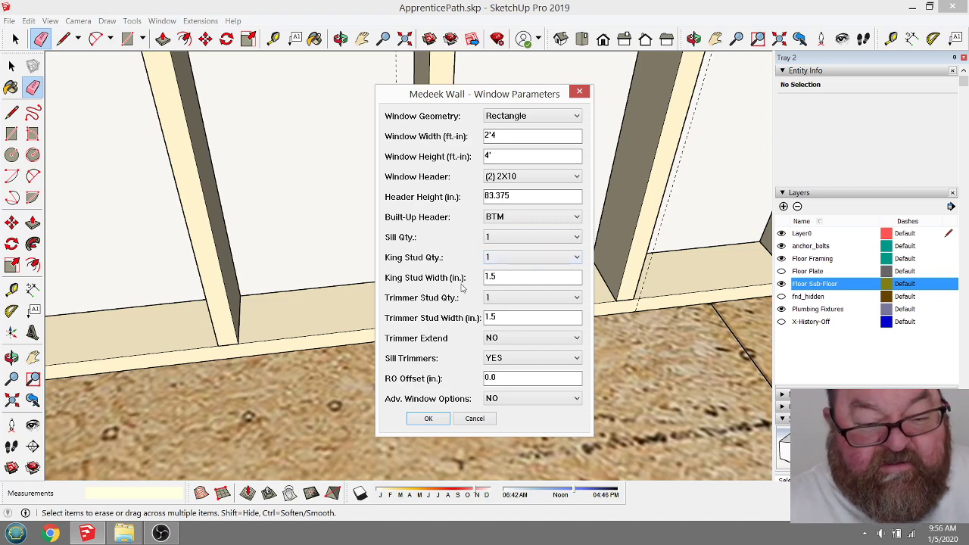
Step: Confirm the 2'4" by 4' window settings and place the window on the wall's bottom plate
click(428, 418)
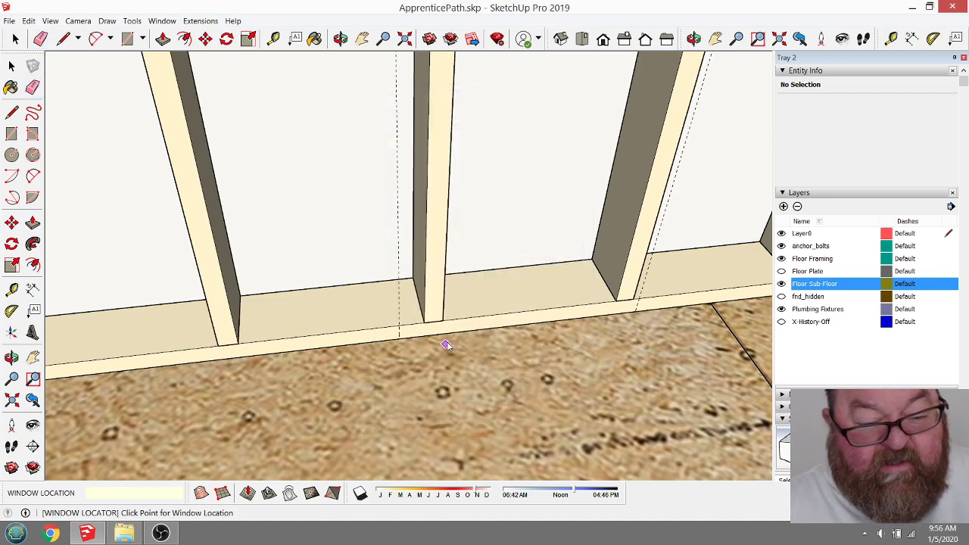
click(399, 334)
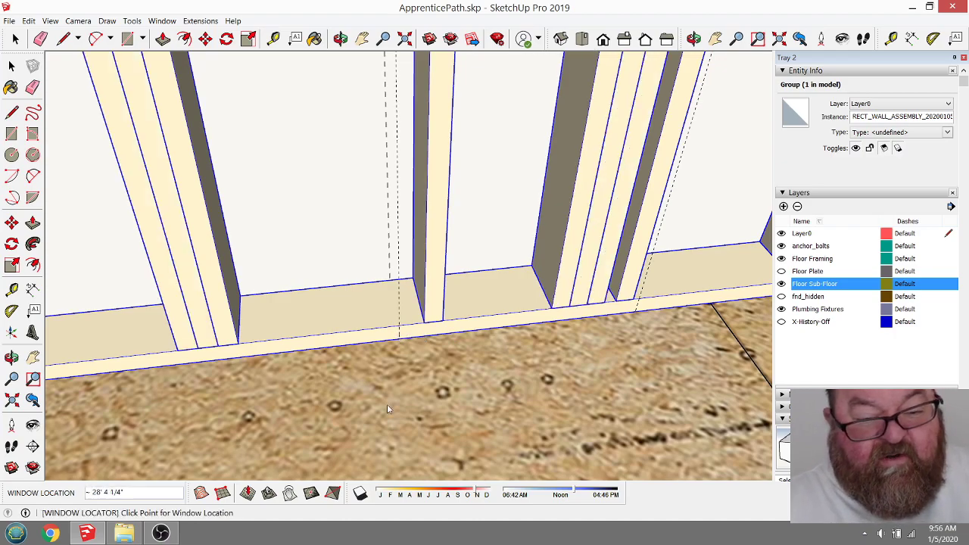
scroll(348, 426, down, 5)
scroll(348, 426, down, 3)
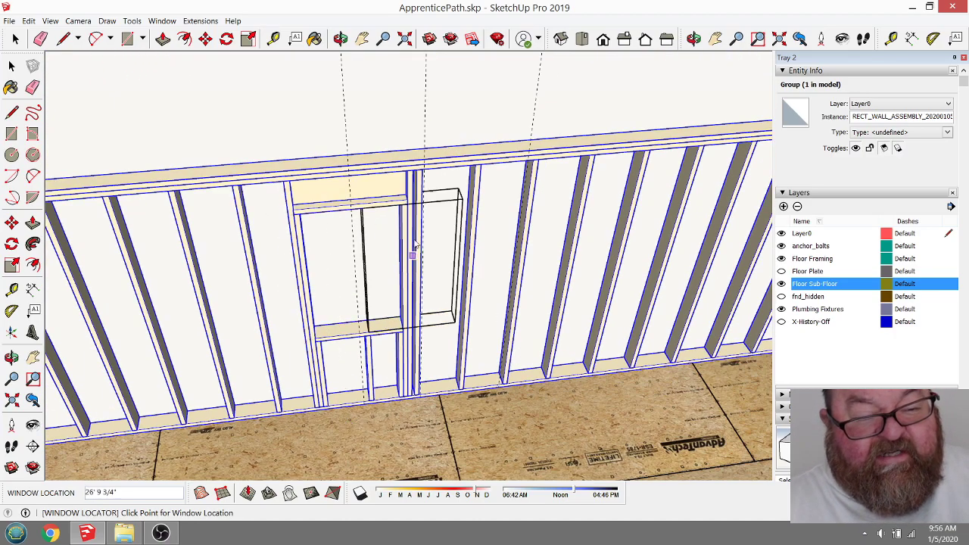
scroll(412, 185, up, 6)
scroll(418, 189, up, 1)
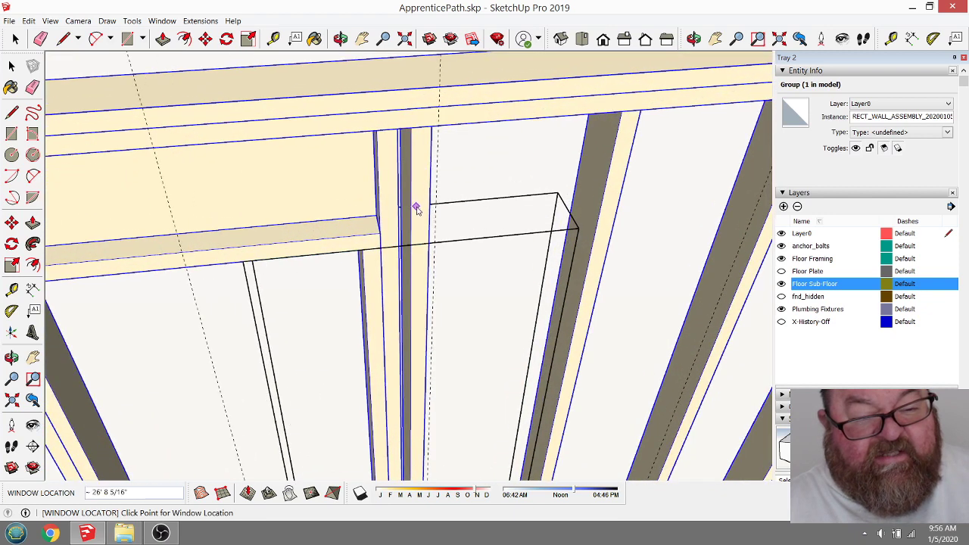
scroll(416, 208, down, 2)
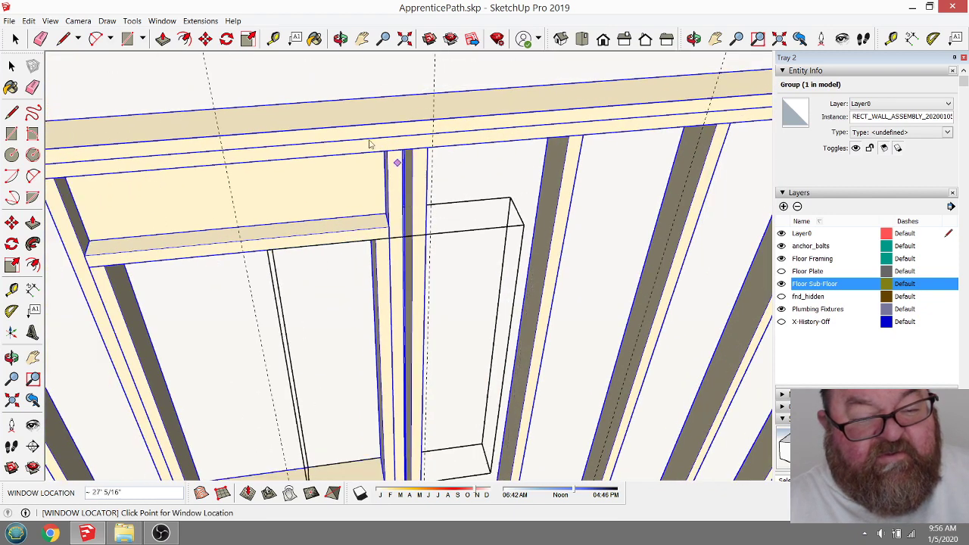
Step: Measure the 3-inch clearance at the window header with the Tape Measure
click(274, 39)
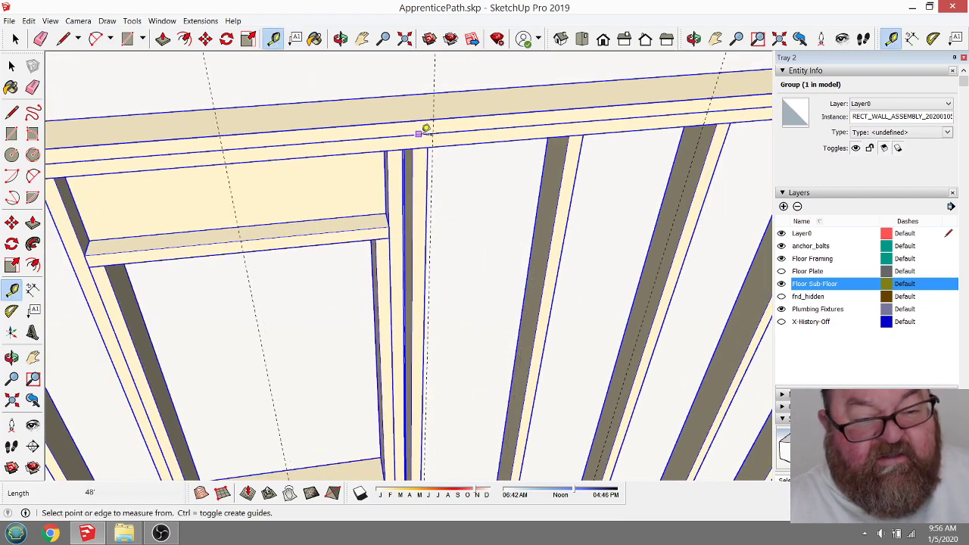
click(432, 140)
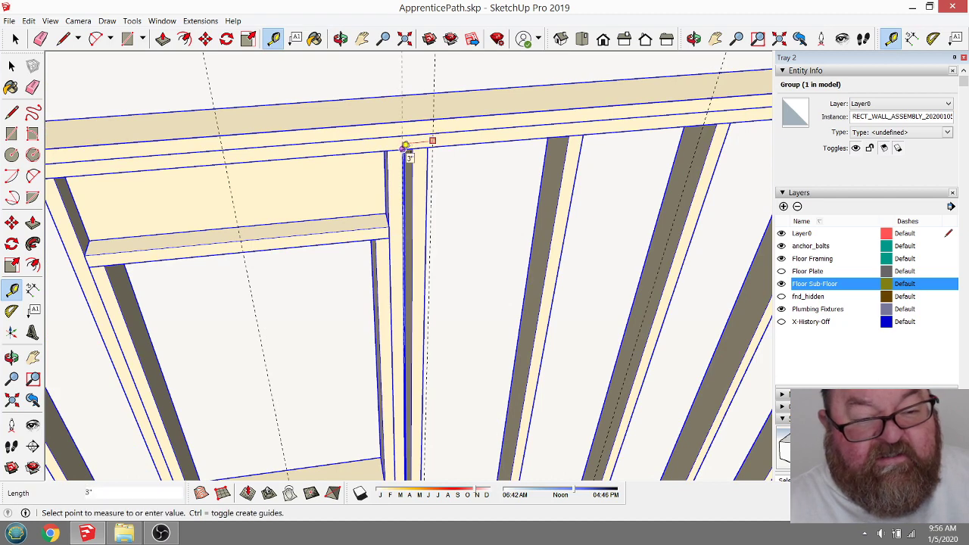
click(405, 148)
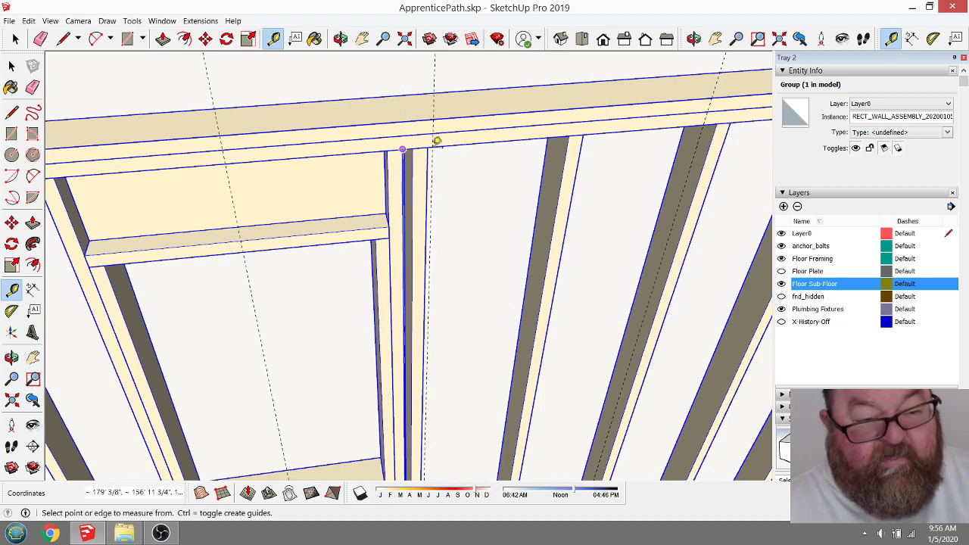
scroll(432, 144, down, 4)
click(11, 67)
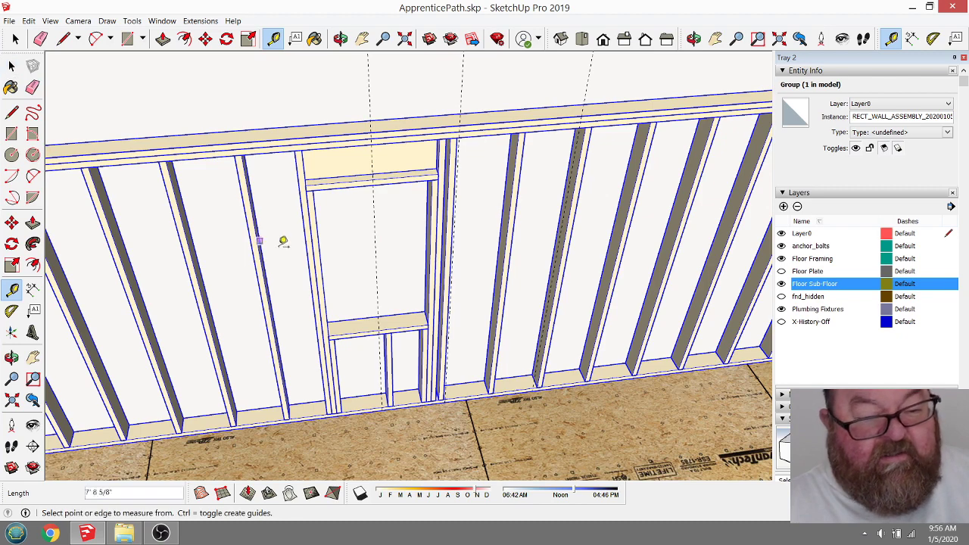
scroll(341, 305, up, 3)
scroll(357, 337, down, 4)
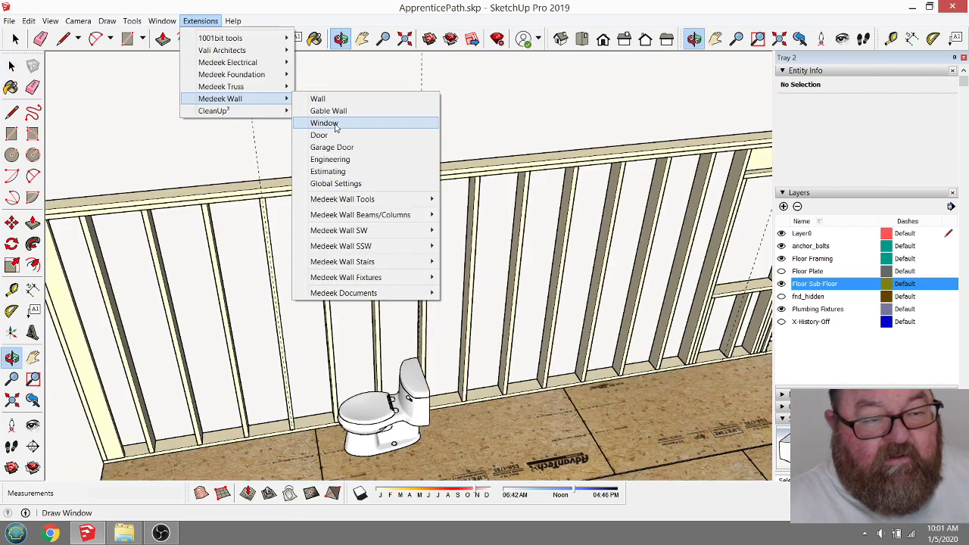
click(326, 124)
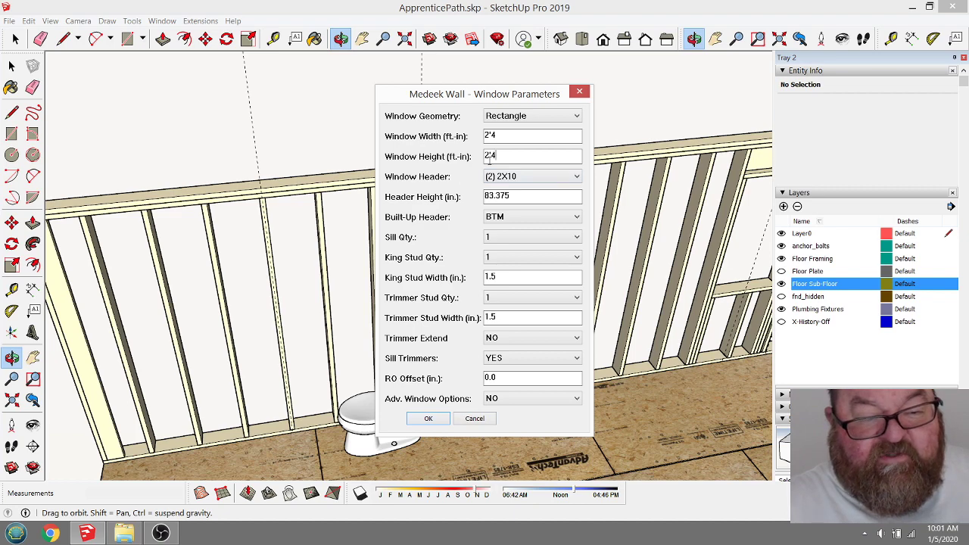
click(358, 422)
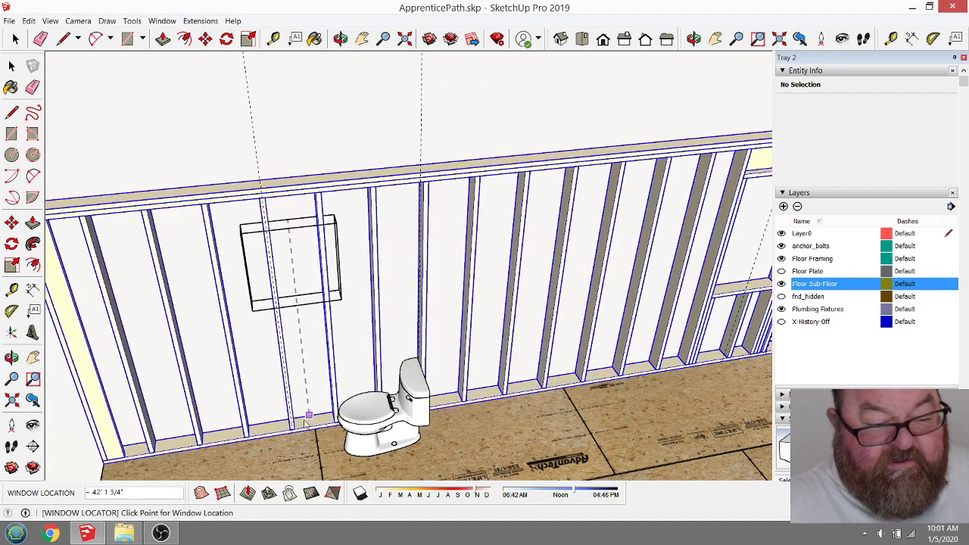
scroll(310, 409, up, 6)
scroll(318, 400, down, 2)
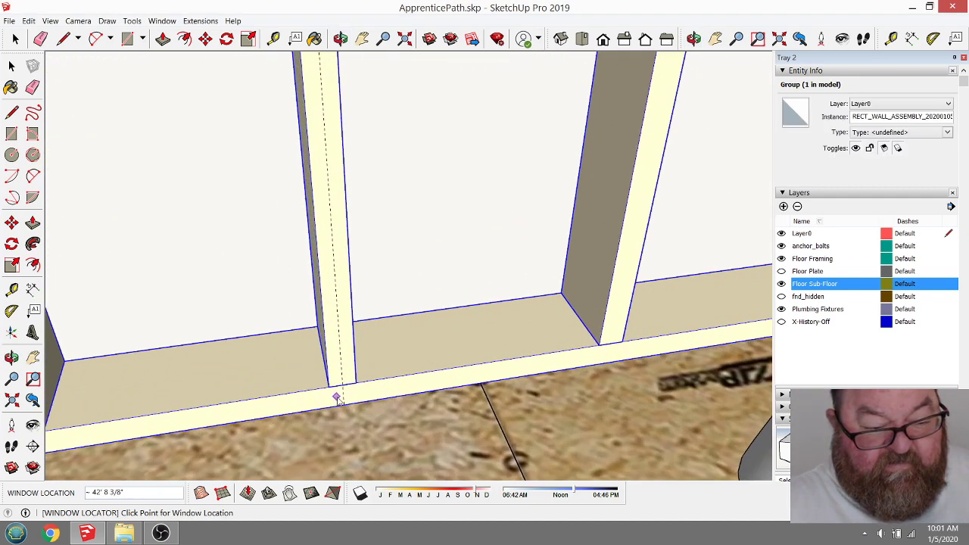
scroll(353, 426, down, 3)
scroll(358, 432, down, 4)
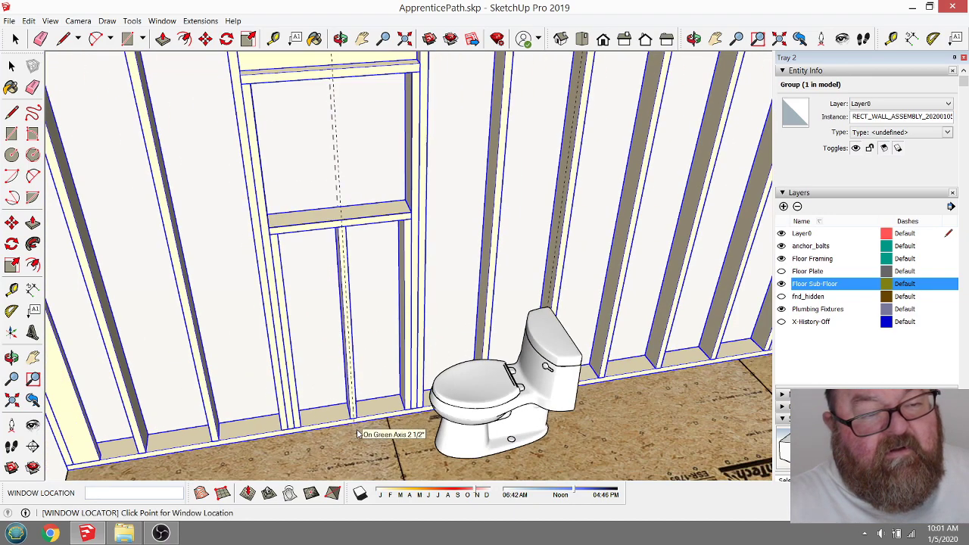
scroll(352, 344, down, 2)
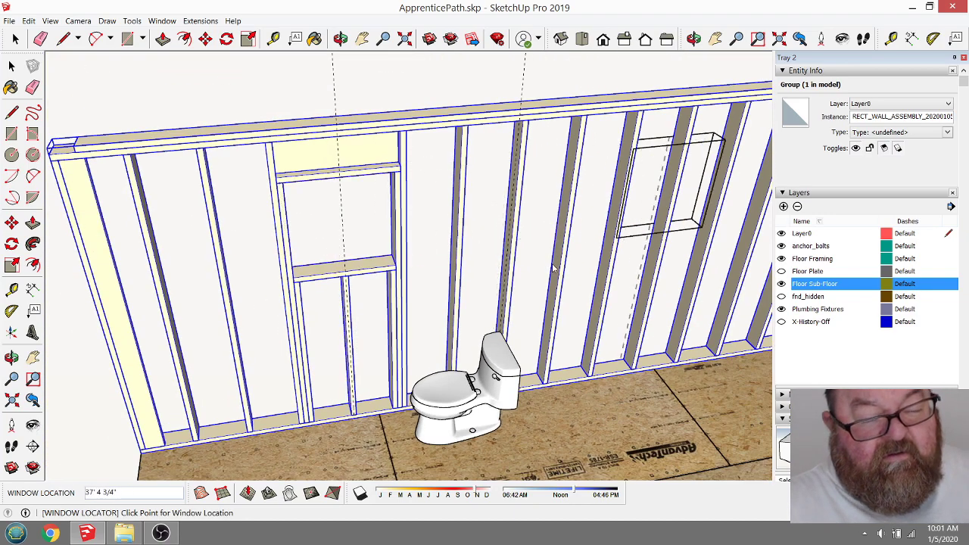
key(space)
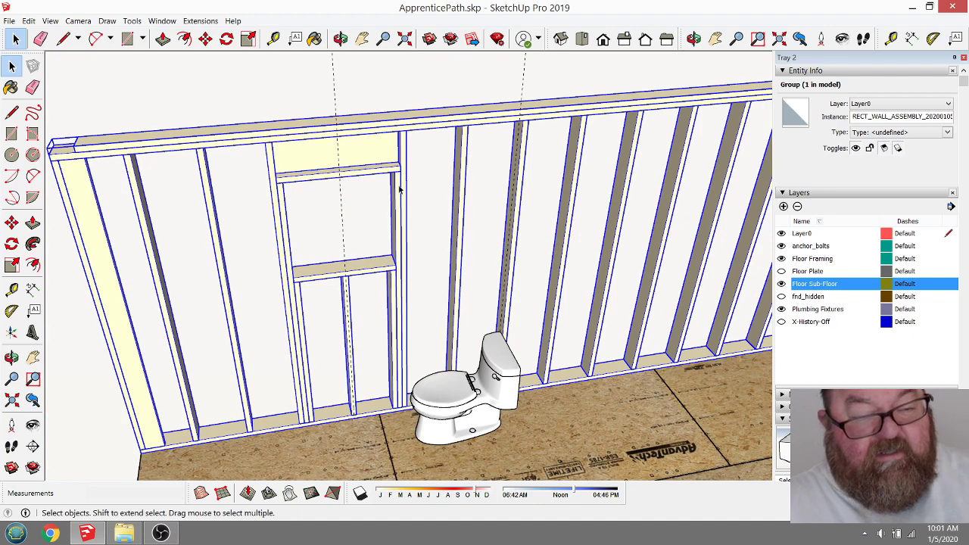
click(340, 38)
drag(411, 218, 333, 245)
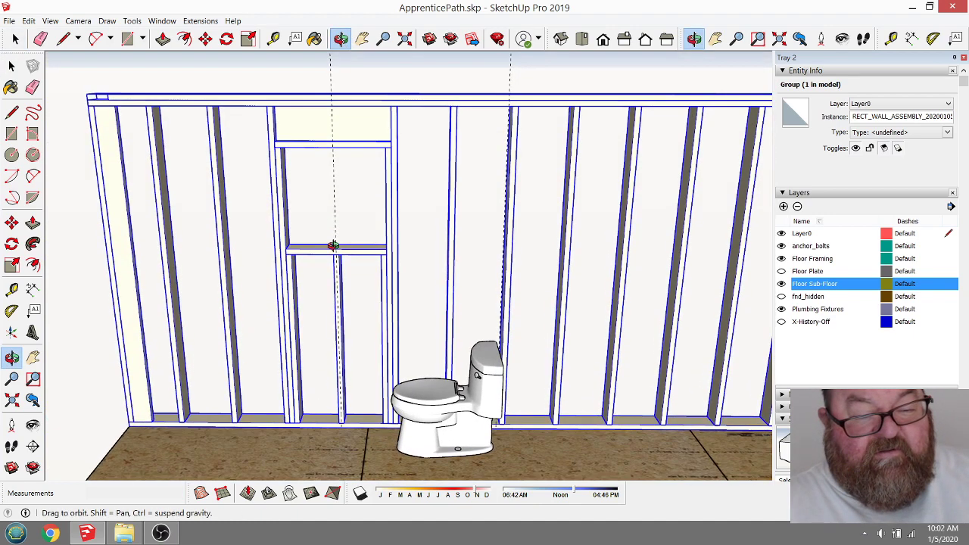
scroll(593, 400, down, 3)
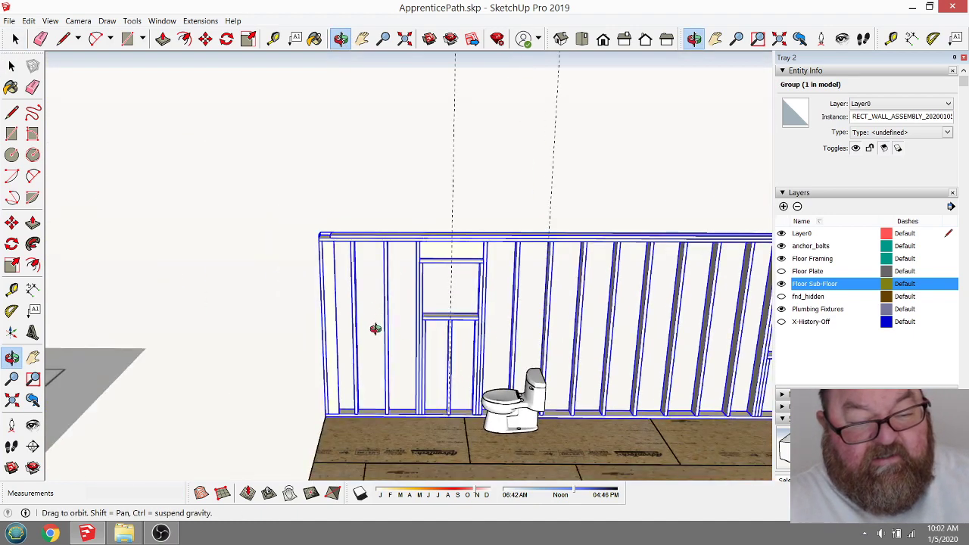
drag(378, 327, 402, 372)
scroll(397, 394, up, 6)
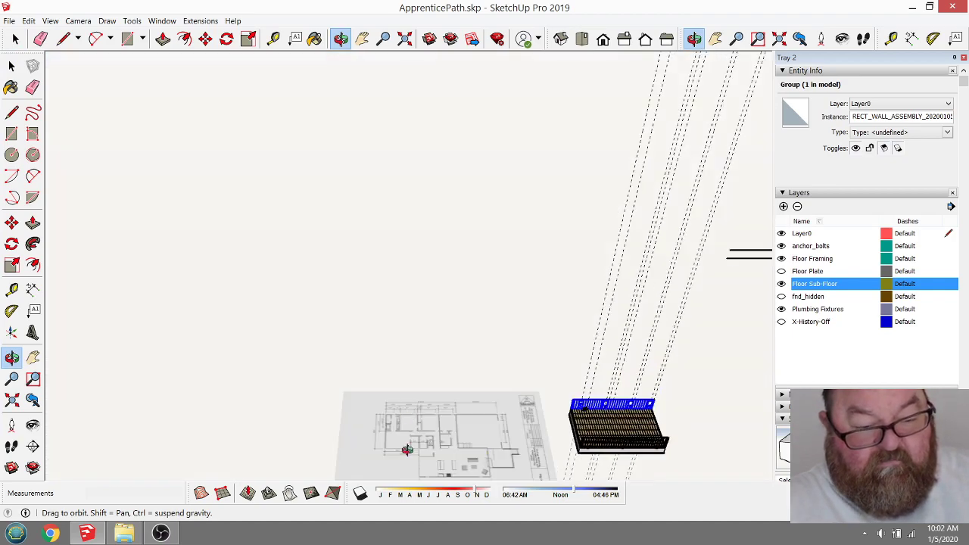
scroll(393, 433, up, 5)
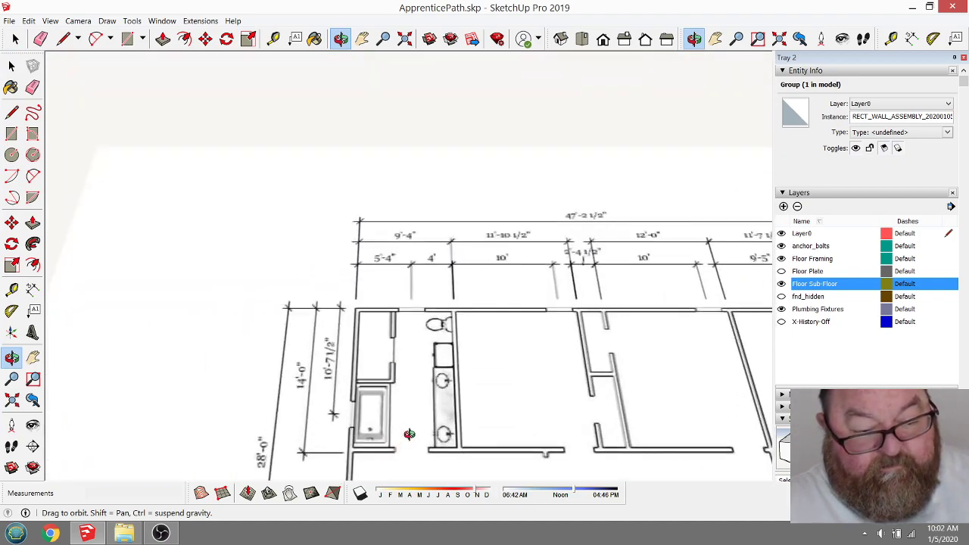
scroll(343, 218, down, 4)
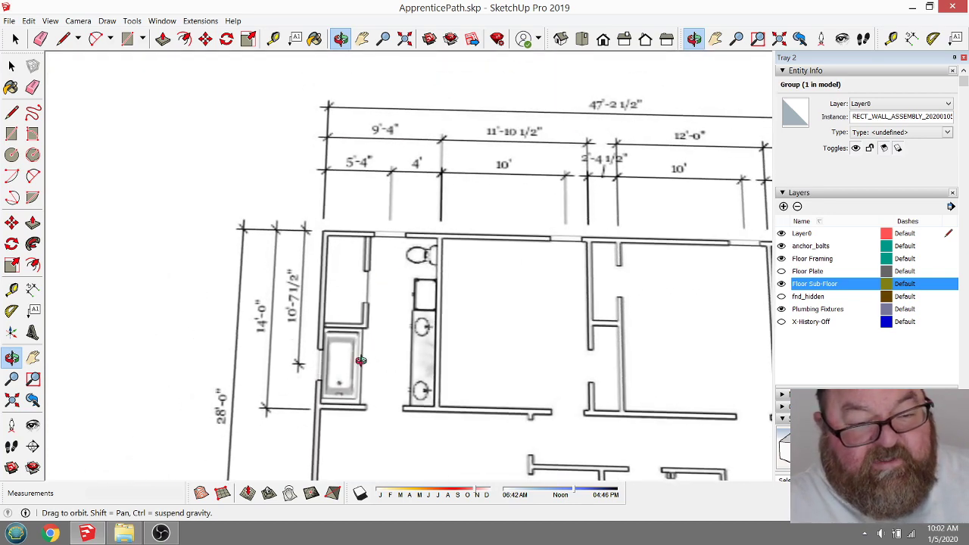
drag(498, 324, 506, 348)
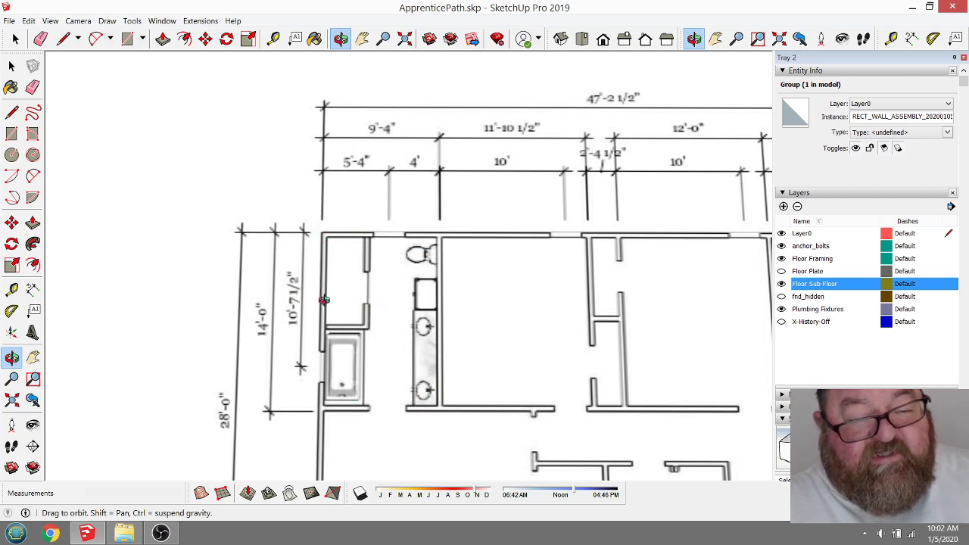
scroll(428, 256, up, 3)
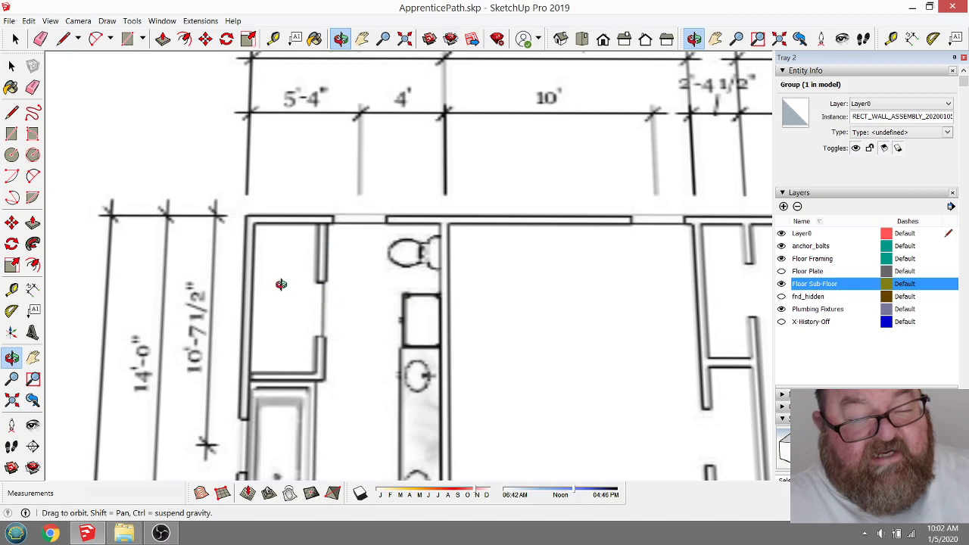
scroll(274, 284, down, 5)
drag(260, 275, 502, 190)
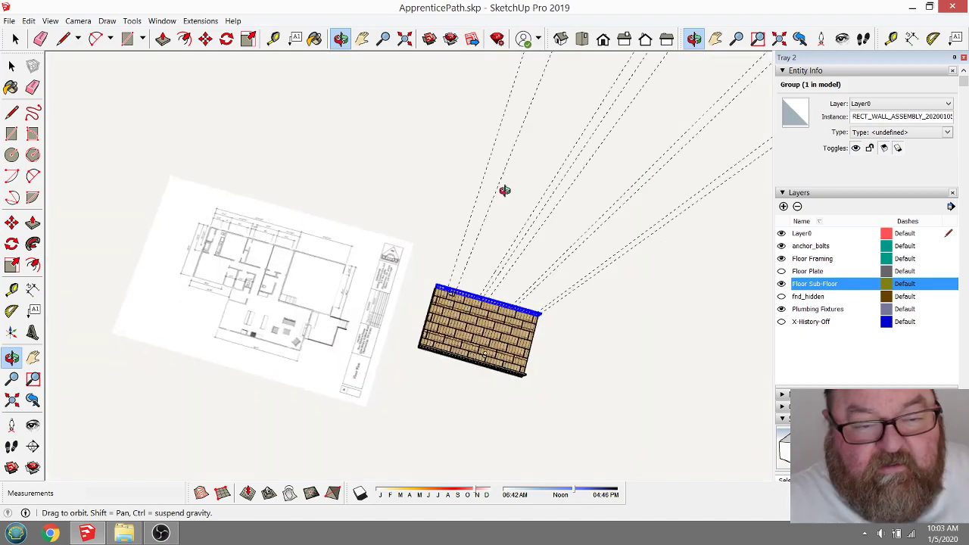
scroll(515, 273, up, 3)
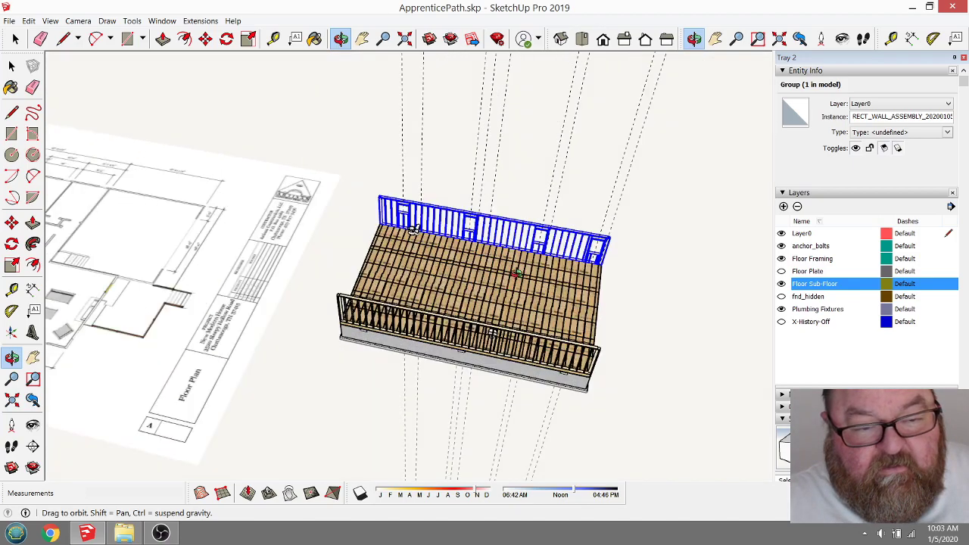
scroll(514, 274, up, 3)
scroll(514, 261, down, 2)
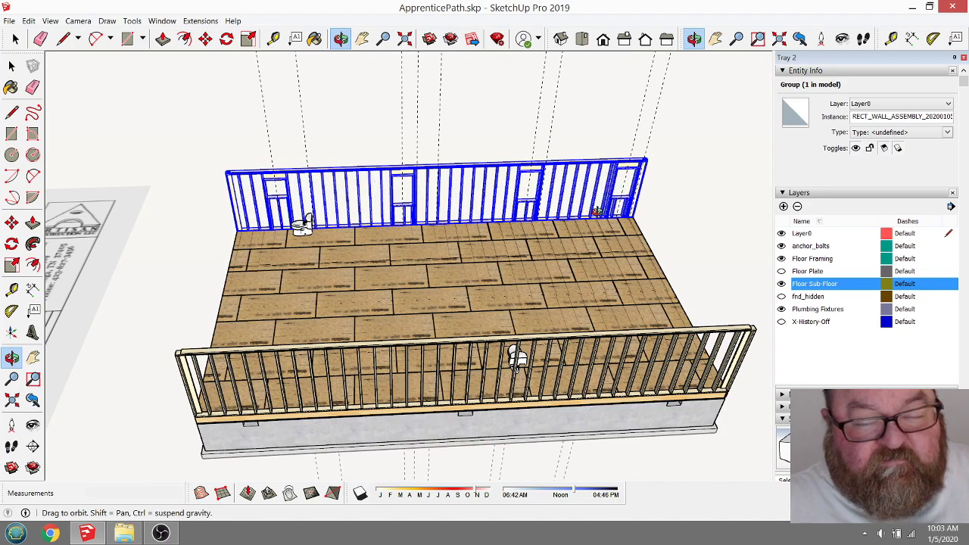
scroll(598, 210, up, 3)
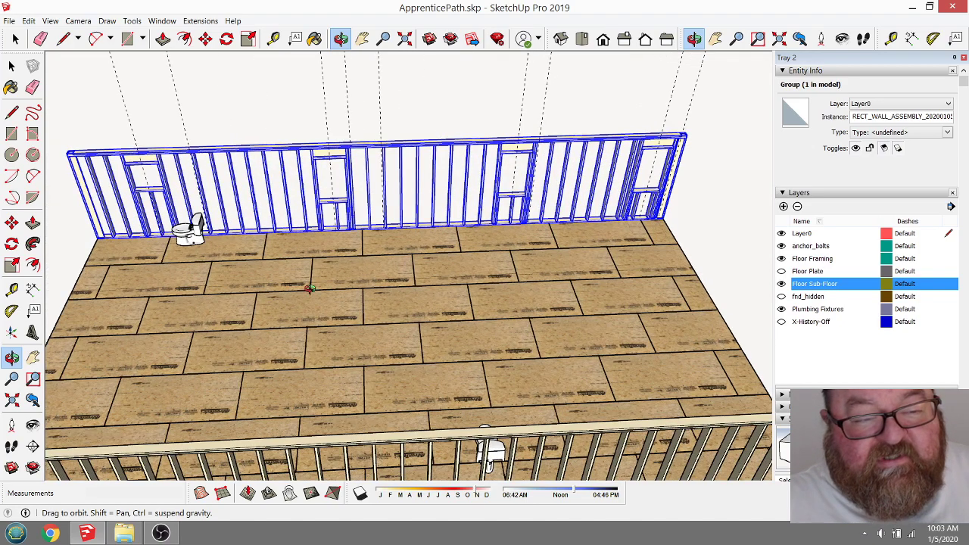
drag(310, 288, 600, 338)
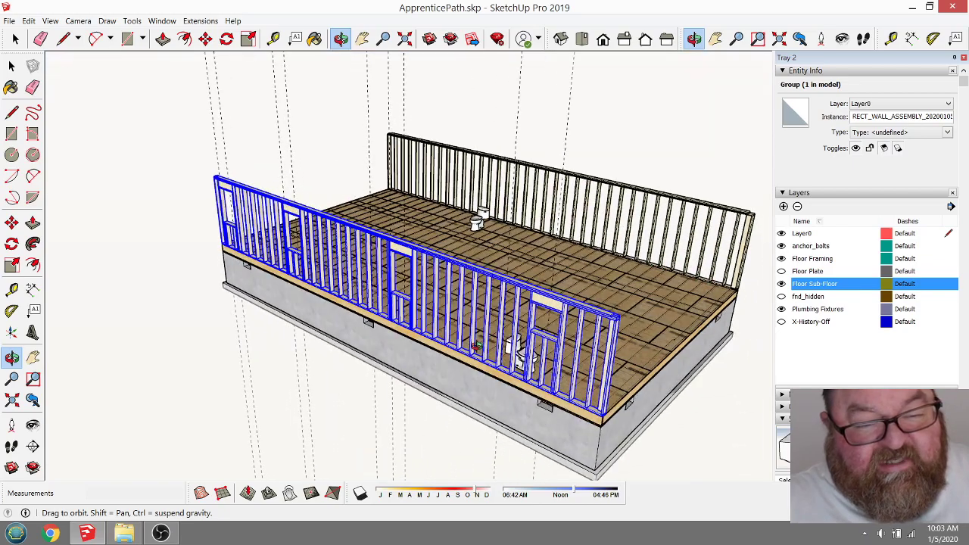
scroll(598, 352, up, 5)
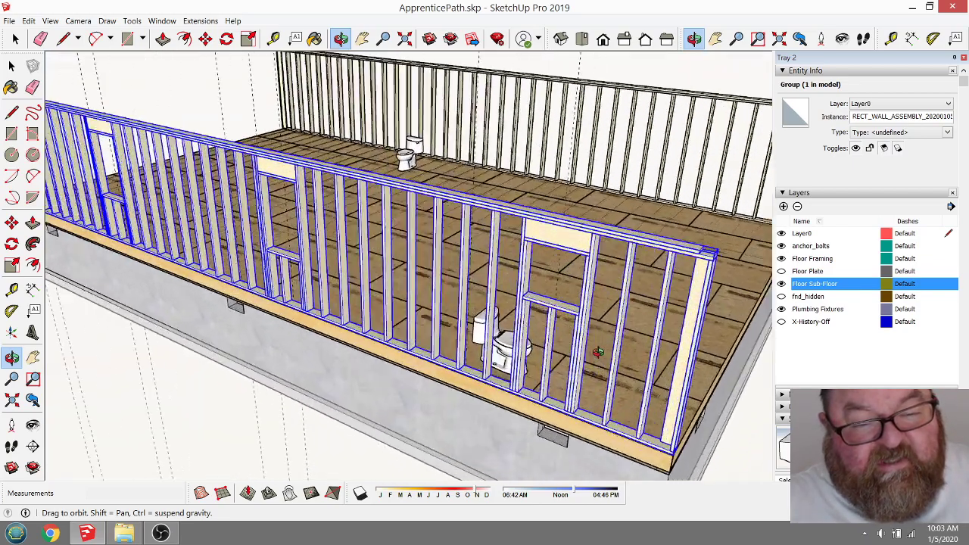
drag(598, 352, 443, 258)
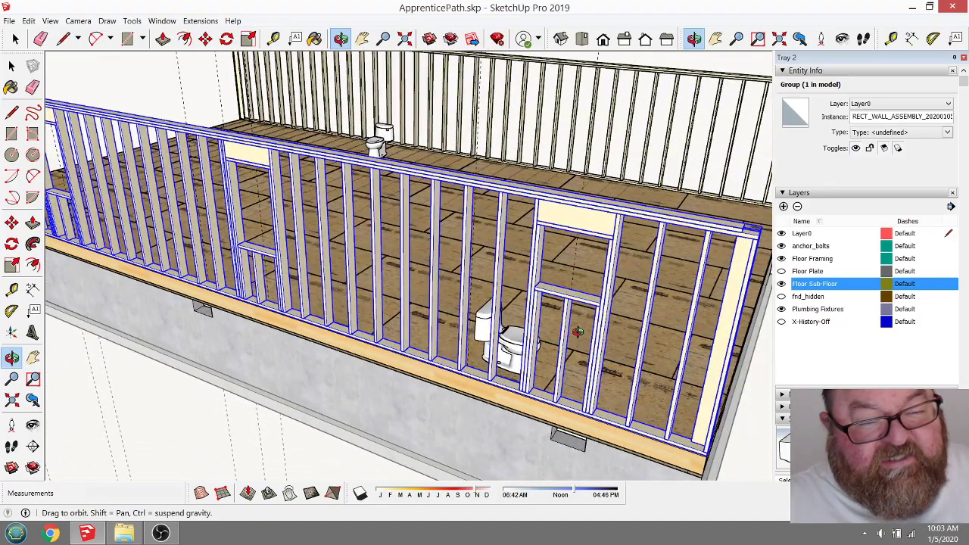
drag(583, 329, 227, 231)
scroll(226, 232, up, 6)
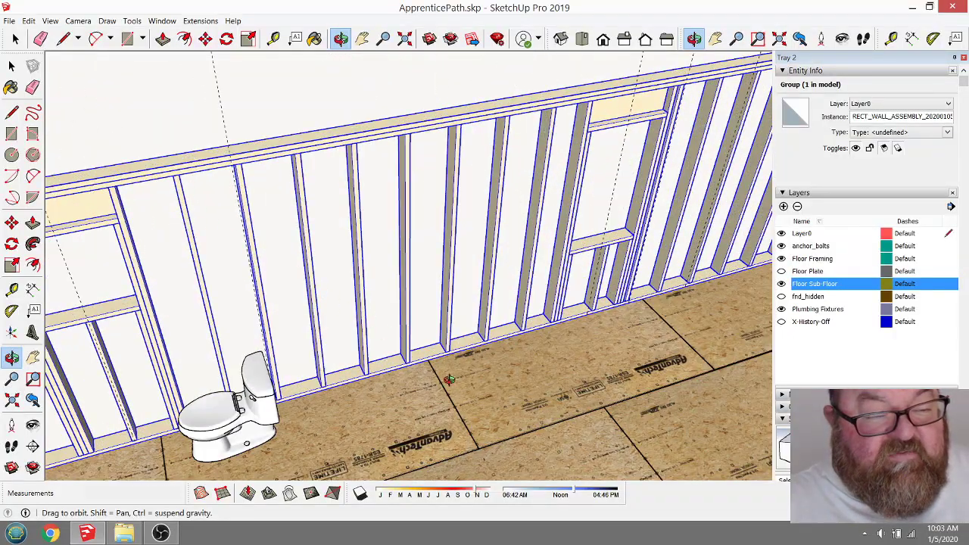
scroll(505, 389, down, 2)
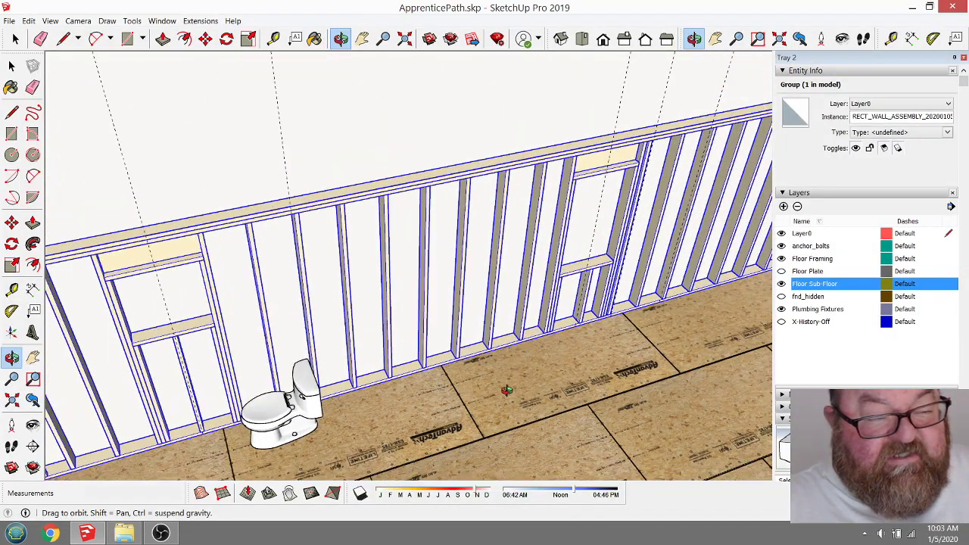
drag(506, 390, 341, 403)
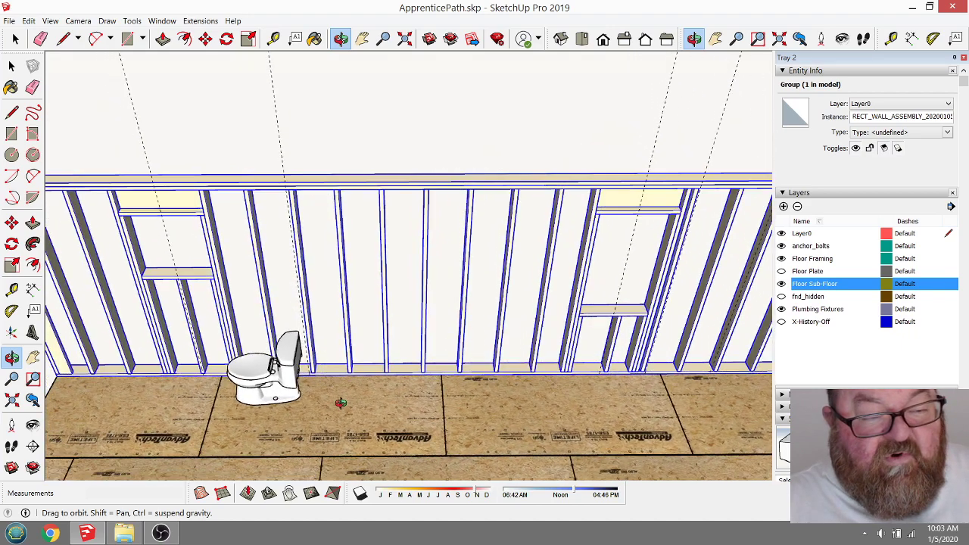
scroll(374, 348, down, 10)
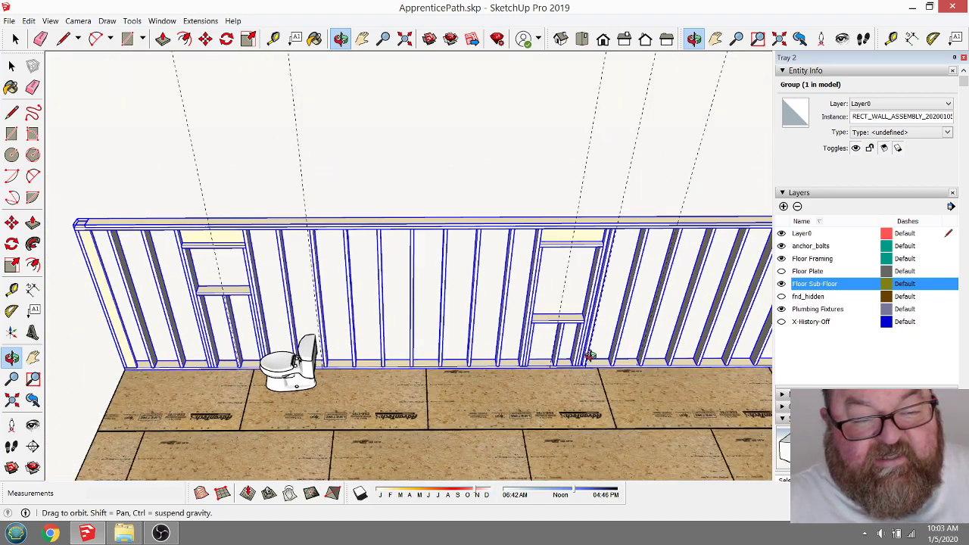
scroll(152, 394, up, 8)
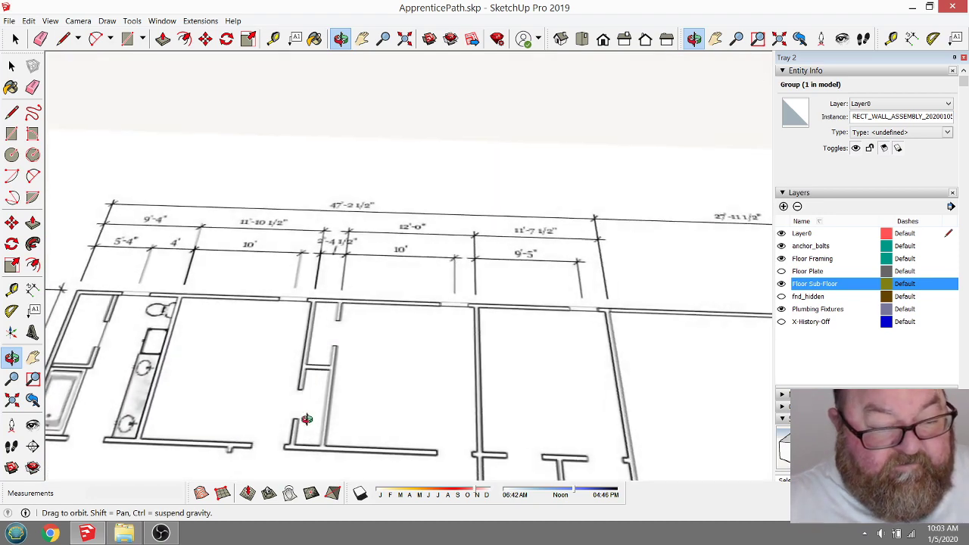
drag(307, 418, 284, 444)
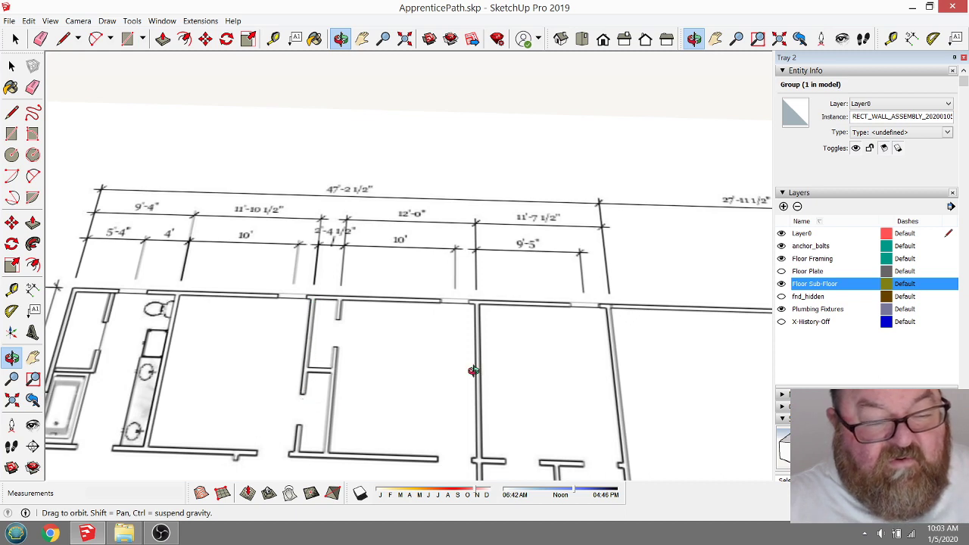
scroll(477, 337, up, 3)
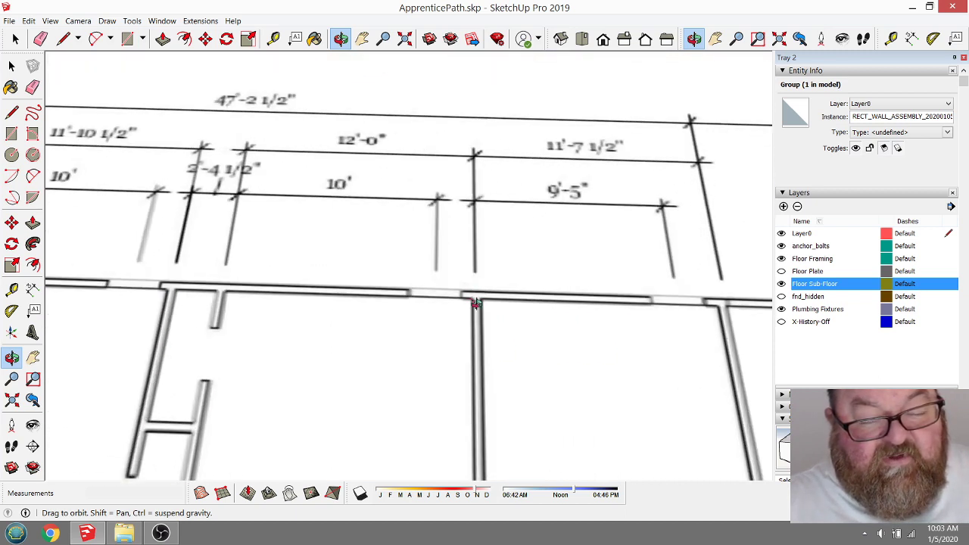
scroll(182, 339, down, 10)
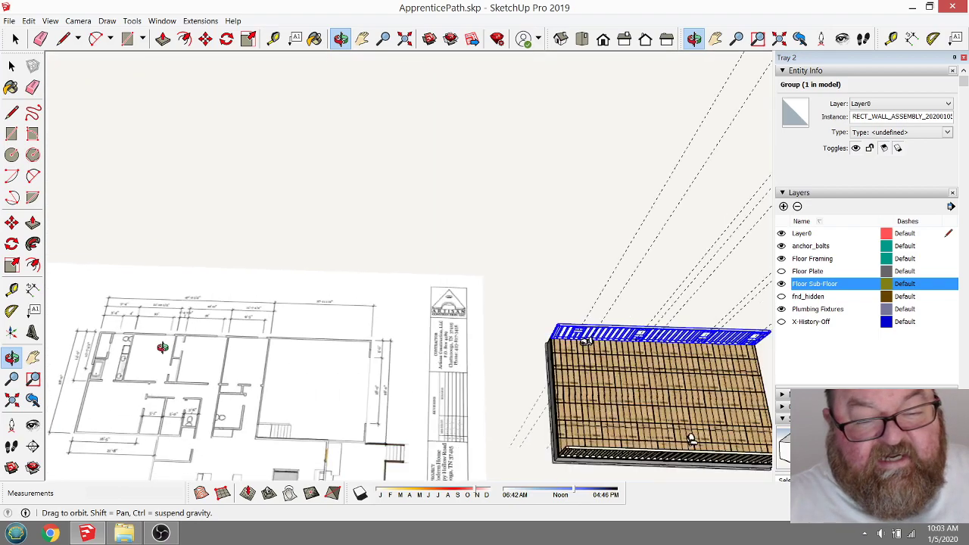
scroll(572, 318, up, 10)
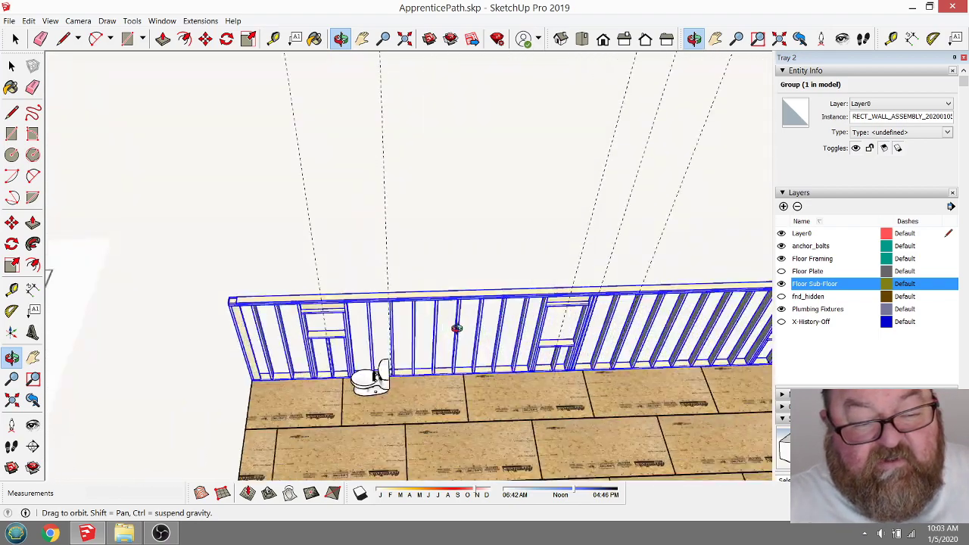
drag(424, 324, 390, 317)
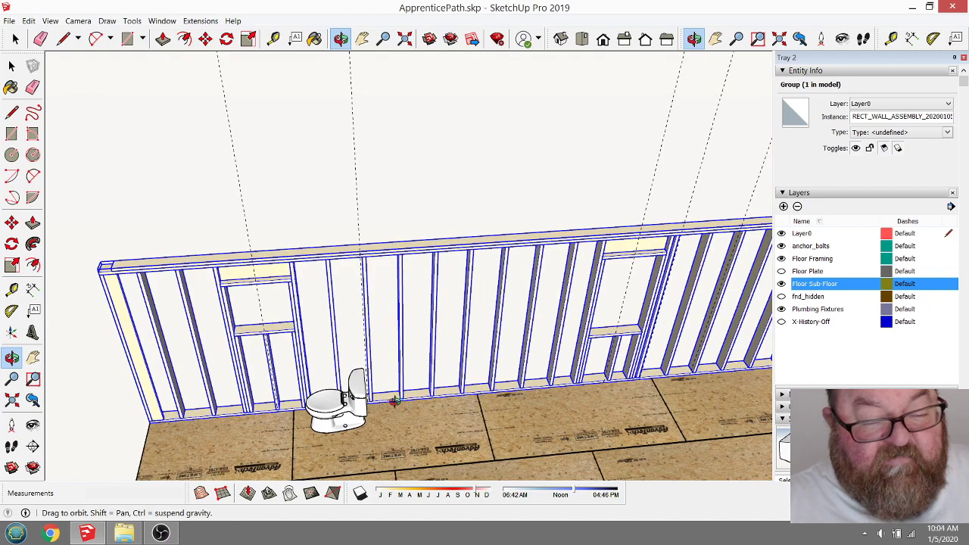
scroll(393, 401, up, 5)
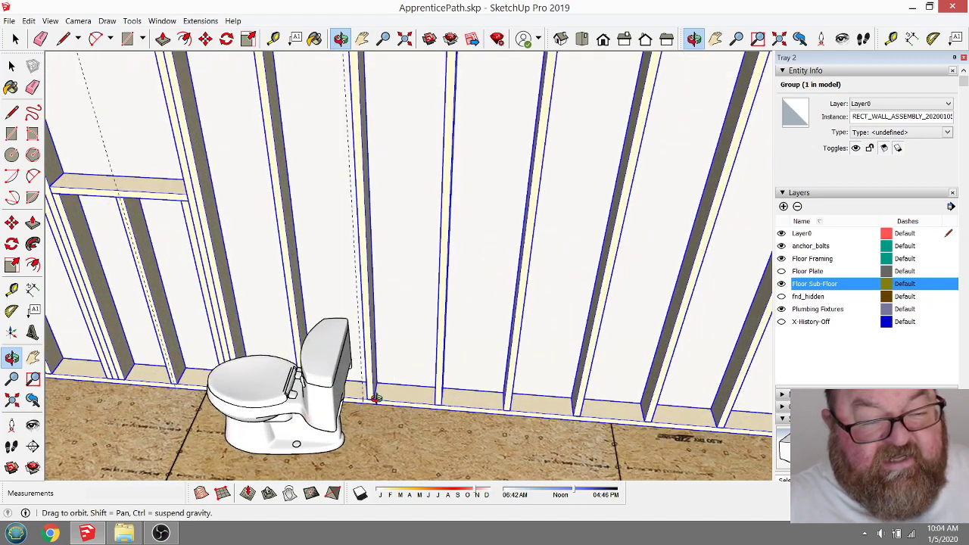
drag(376, 397, 380, 417)
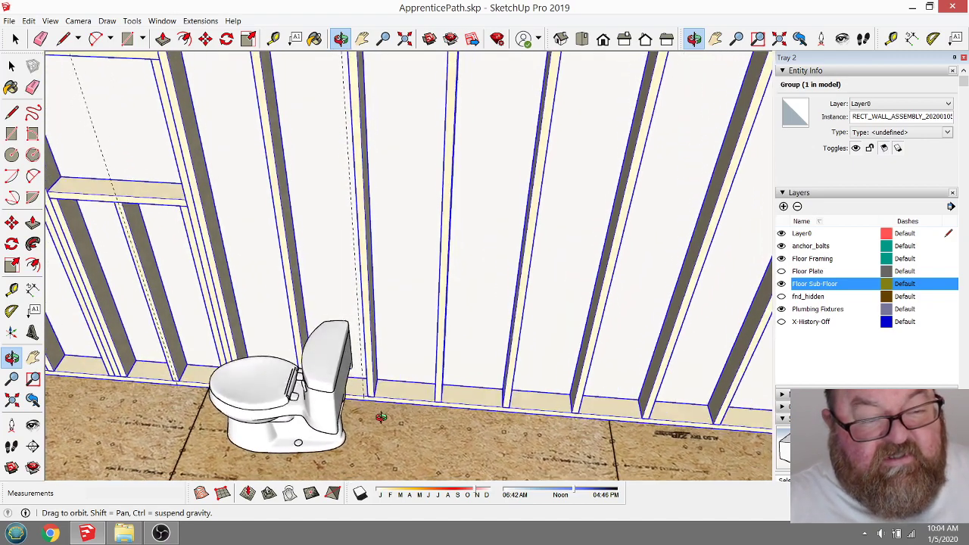
scroll(381, 417, down, 8)
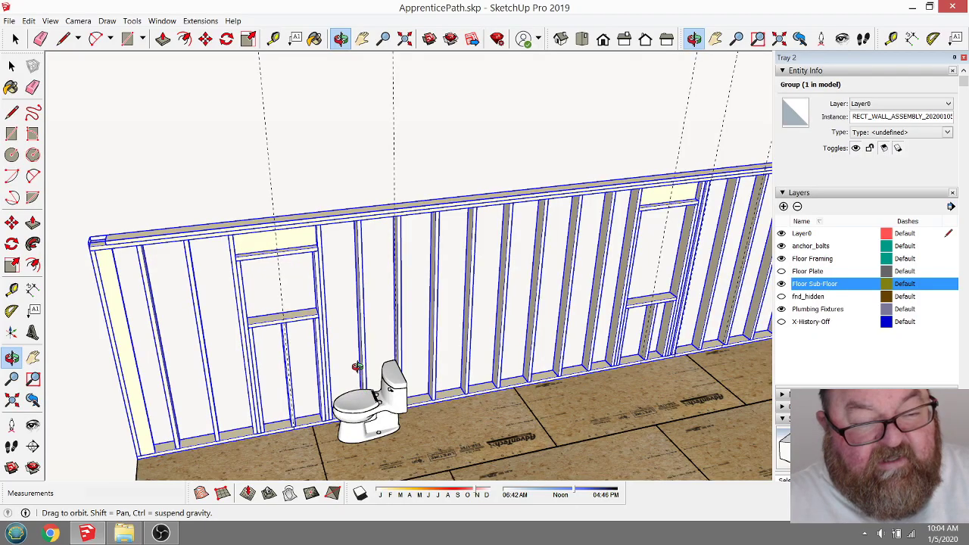
drag(357, 367, 278, 363)
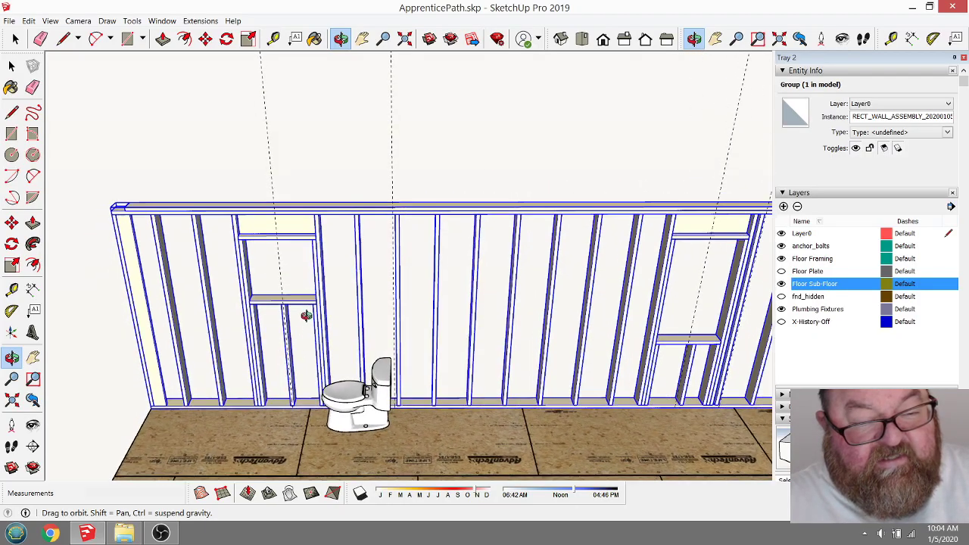
scroll(305, 316, up, 5)
scroll(306, 315, down, 4)
scroll(296, 318, down, 4)
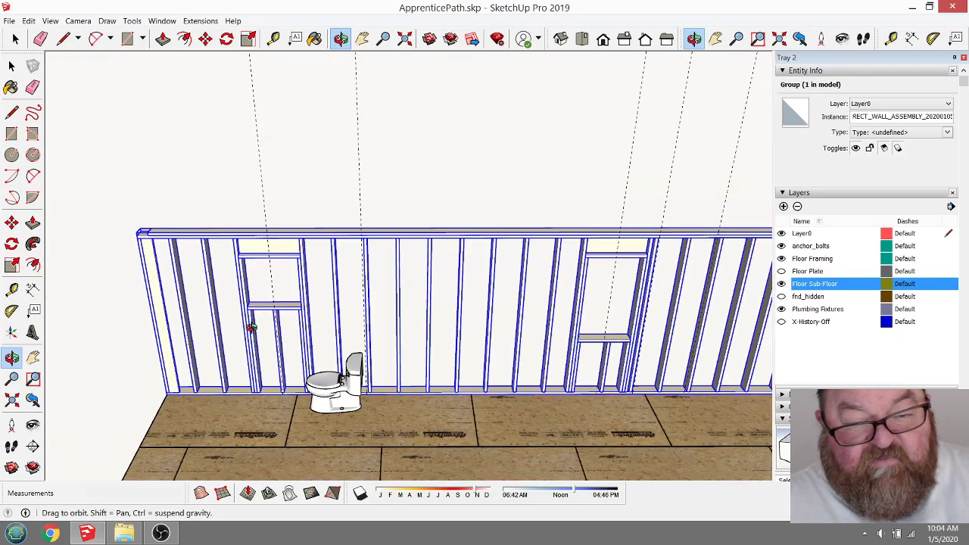
scroll(251, 327, up, 2)
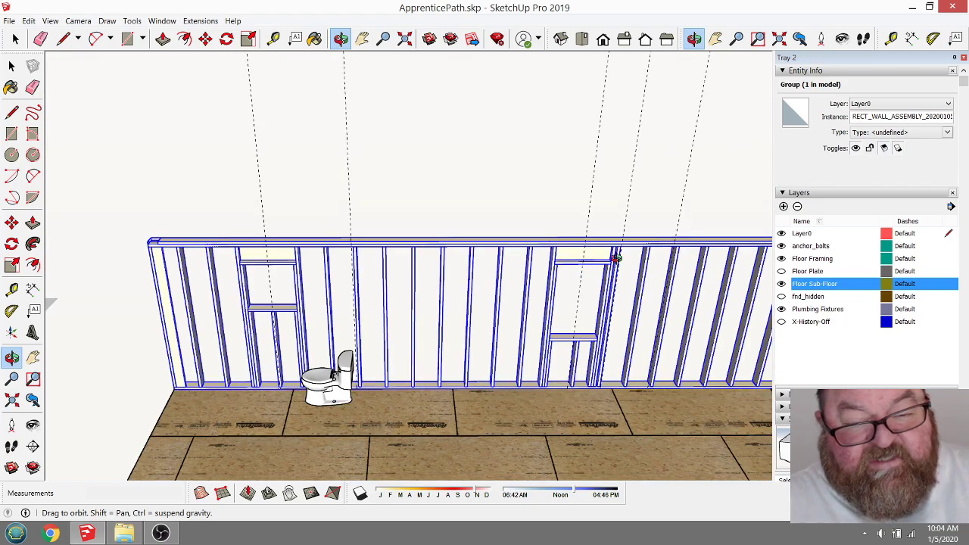
scroll(460, 325, down, 5)
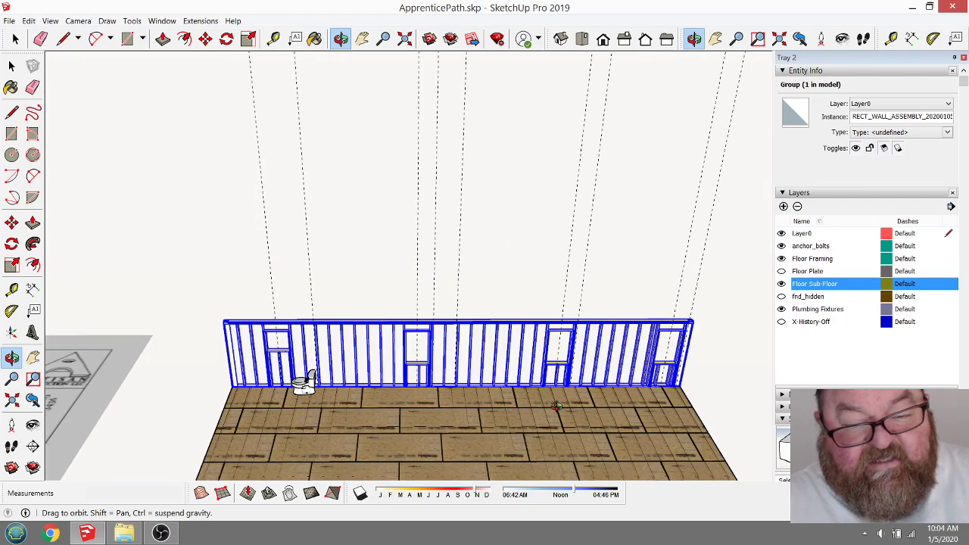
drag(545, 395, 416, 387)
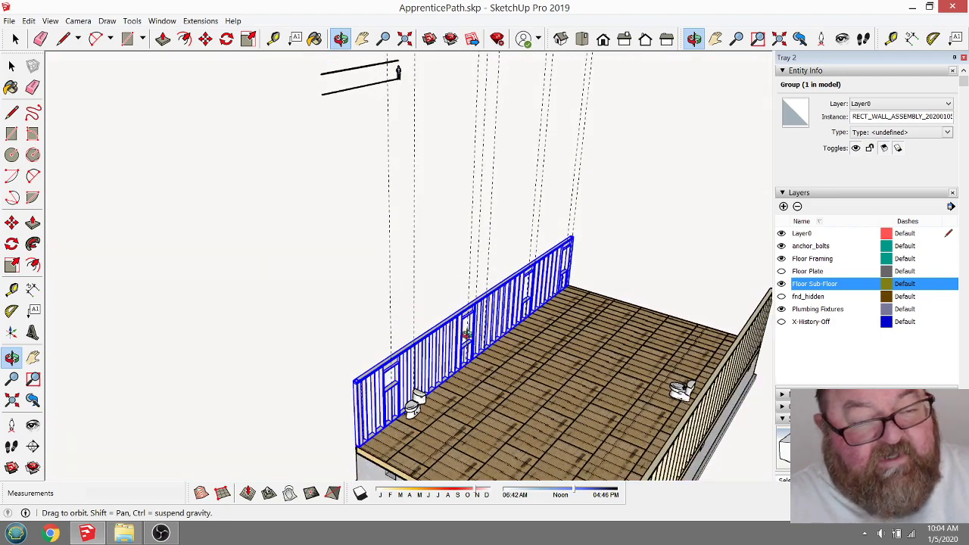
drag(467, 335, 444, 391)
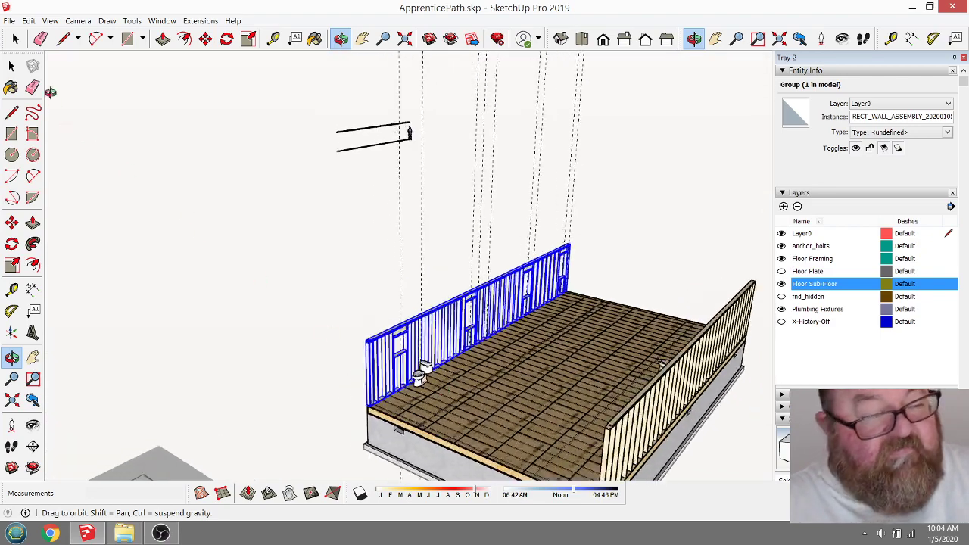
Step: Copy the framed exterior wall with Move and Ctrl, dropping the copy left of the floor model
click(15, 38)
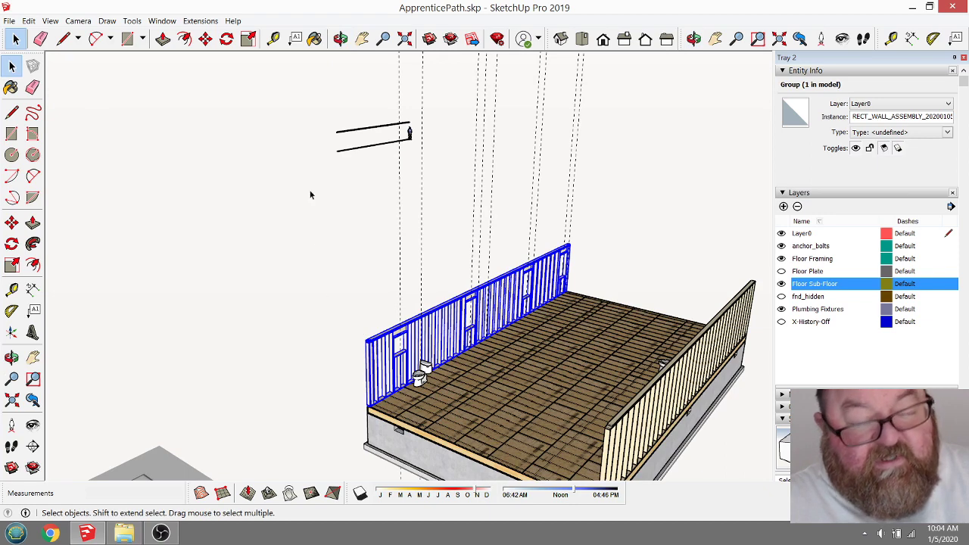
click(205, 39)
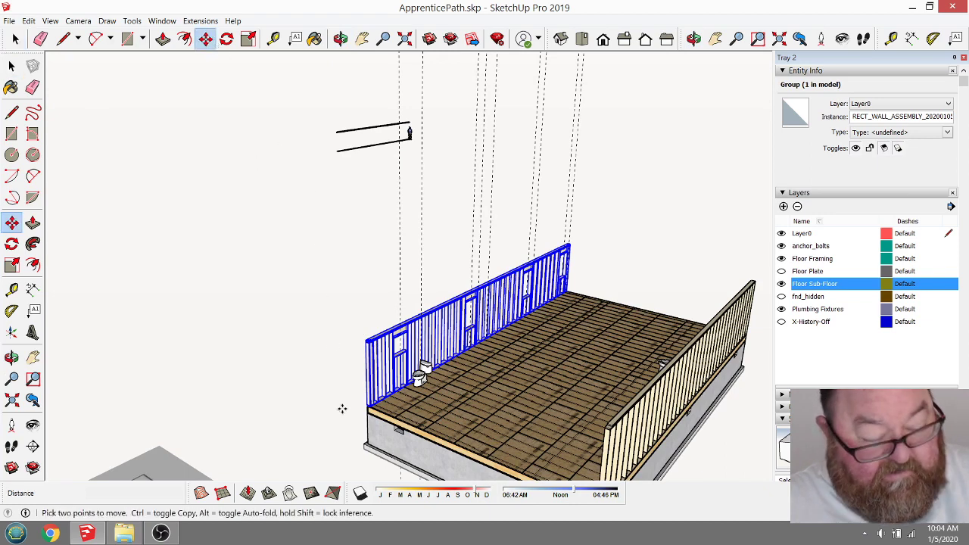
click(344, 436)
key(ctrl)
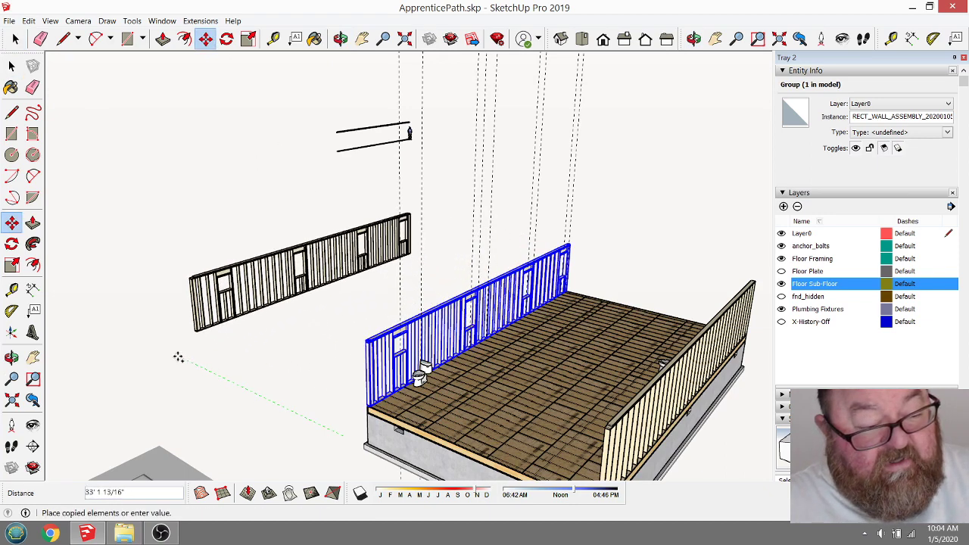
click(66, 296)
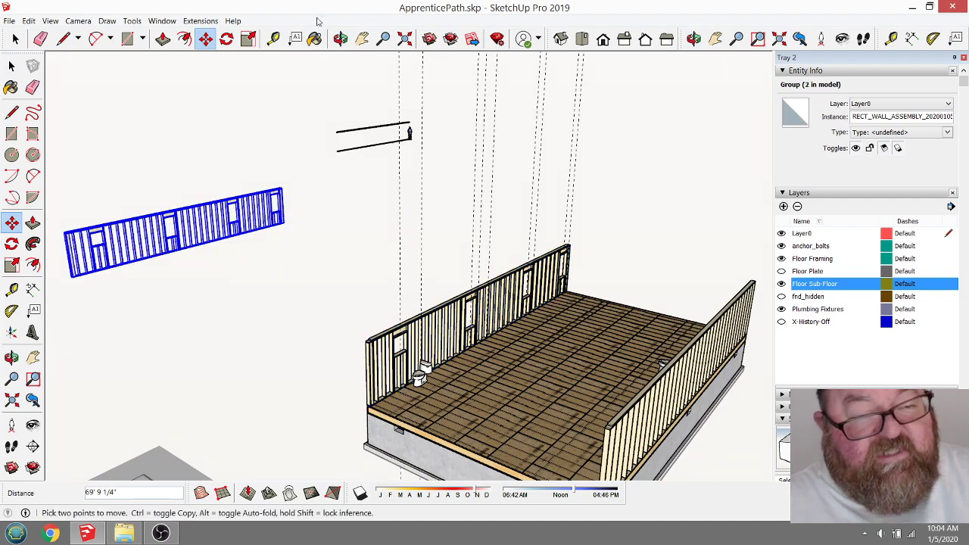
click(340, 38)
drag(227, 310, 170, 364)
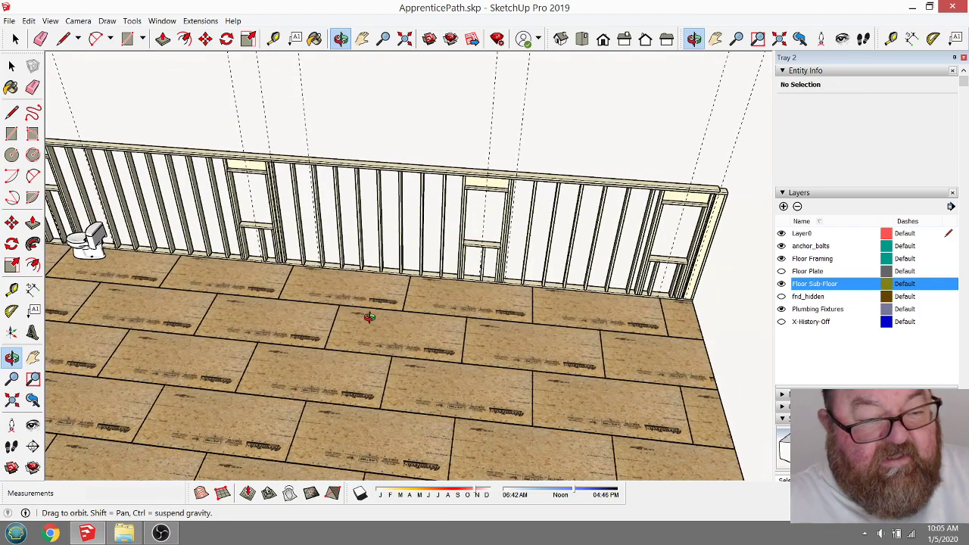
Step: Select the framed wall group and explode it into its framing members
scroll(367, 318, down, 2)
scroll(339, 281, up, 3)
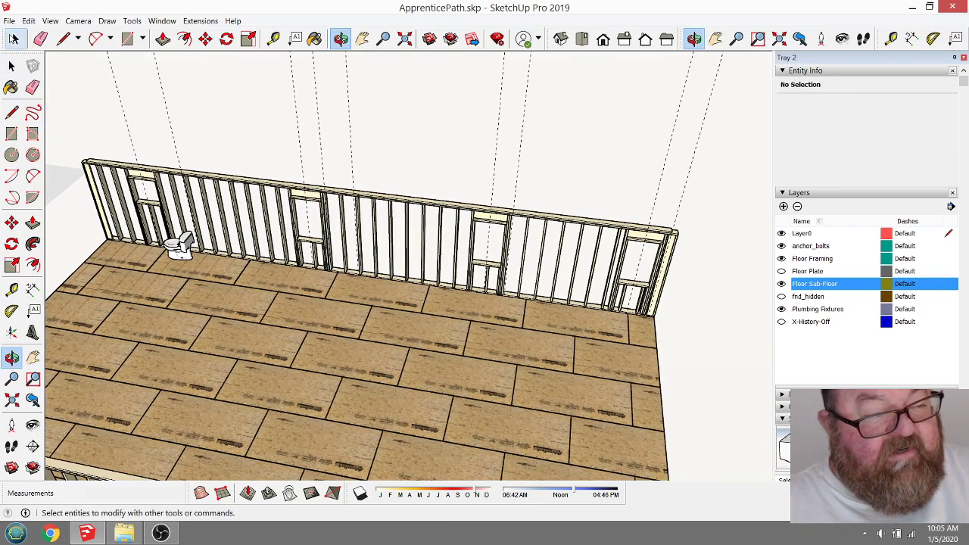
click(16, 38)
click(367, 199)
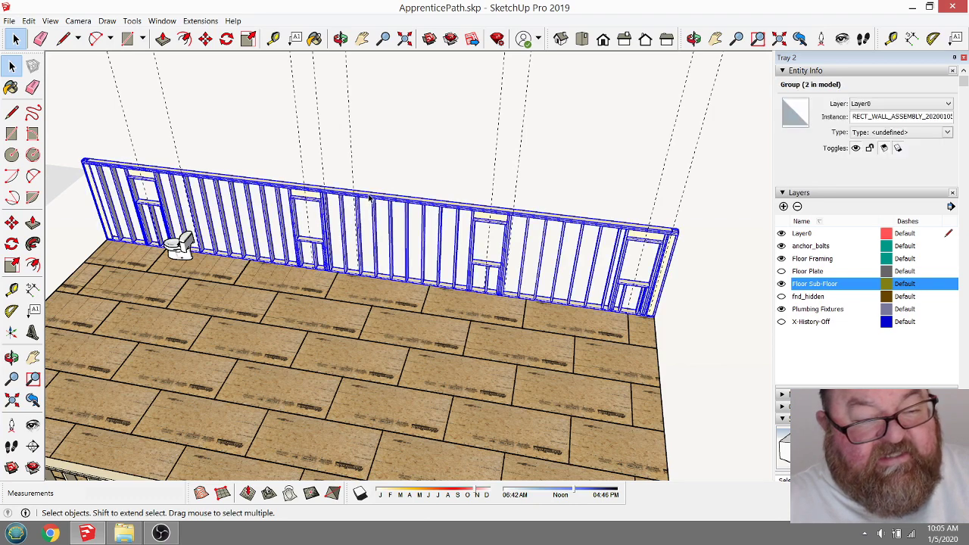
right_click(369, 196)
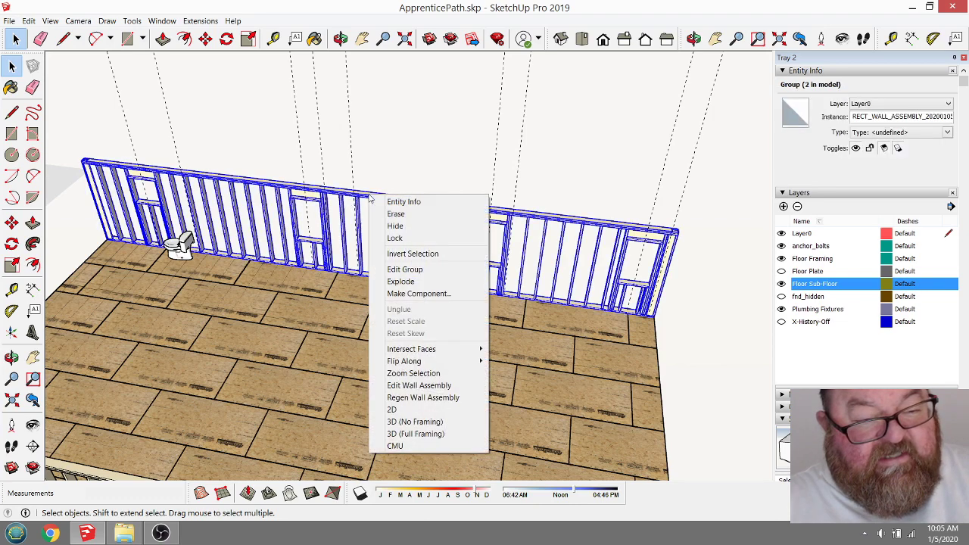
click(415, 281)
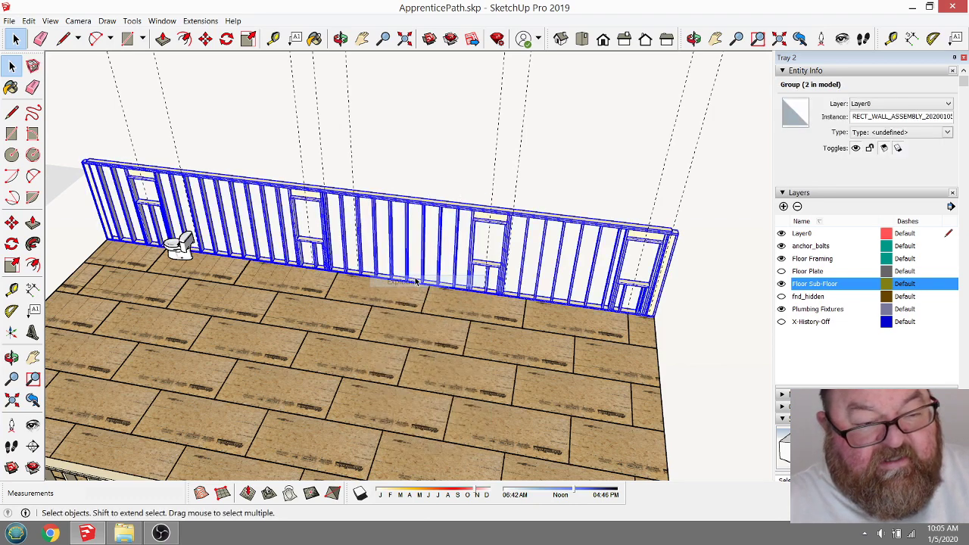
Step: Reselect the whole exterior wall assembly and bring up the Medeek Wall extension menu
click(428, 171)
click(405, 204)
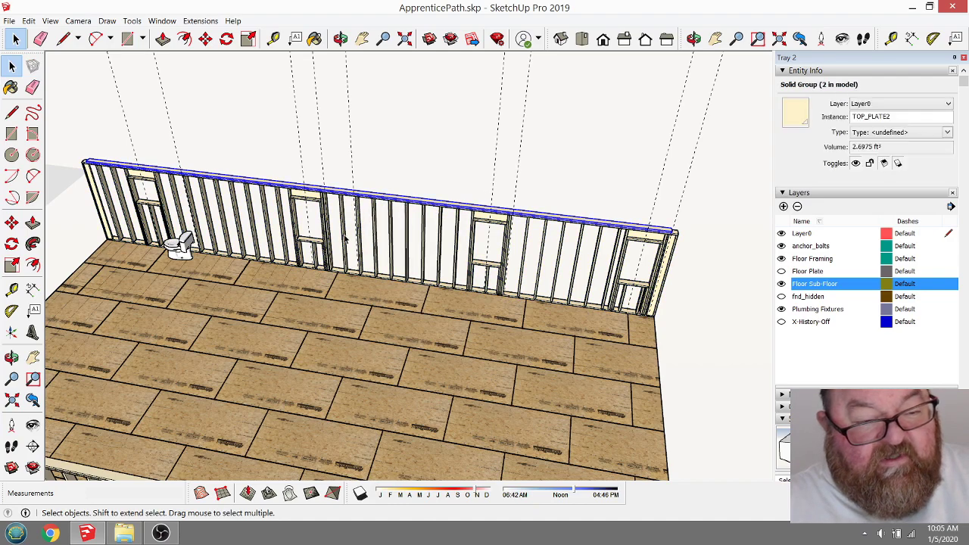
scroll(344, 239, up, 5)
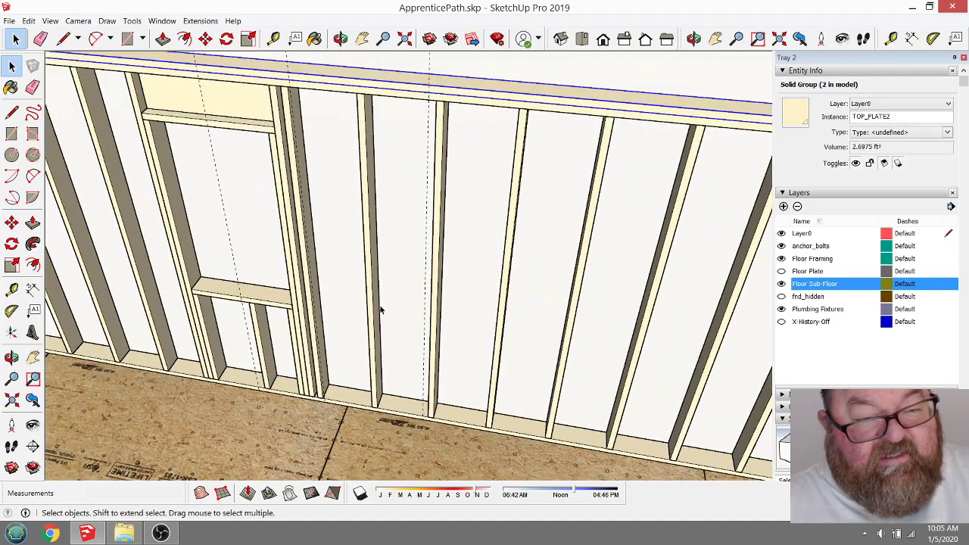
scroll(380, 310, down, 5)
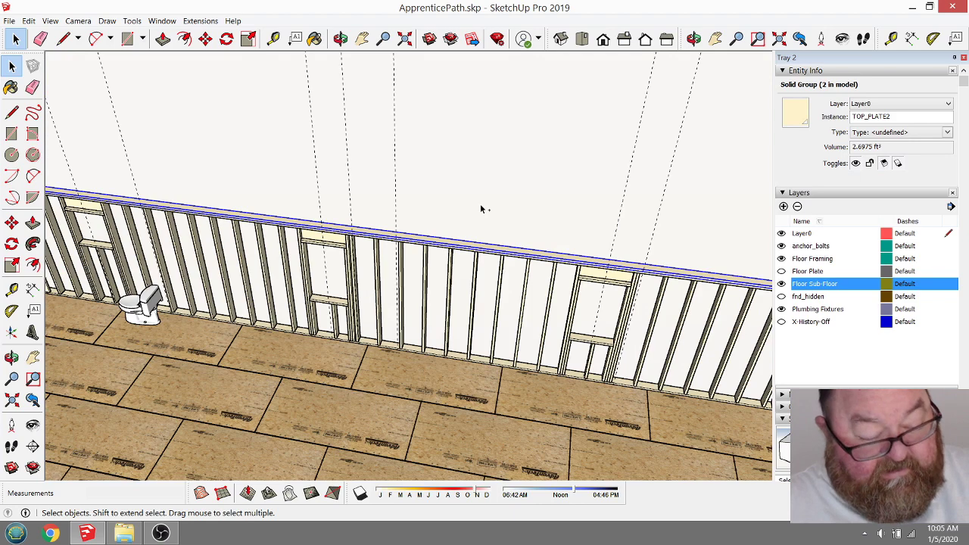
click(480, 203)
click(442, 246)
scroll(425, 247, down, 2)
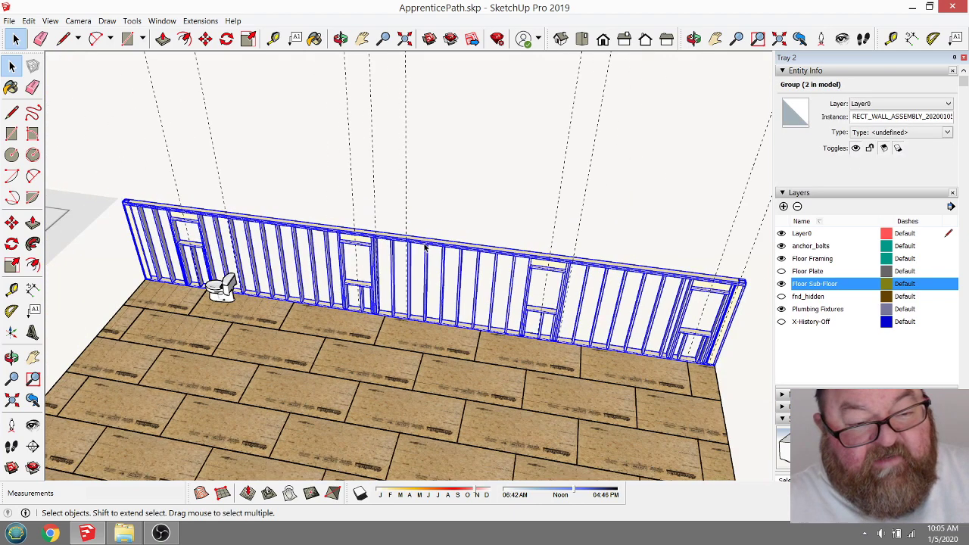
scroll(444, 282, up, 4)
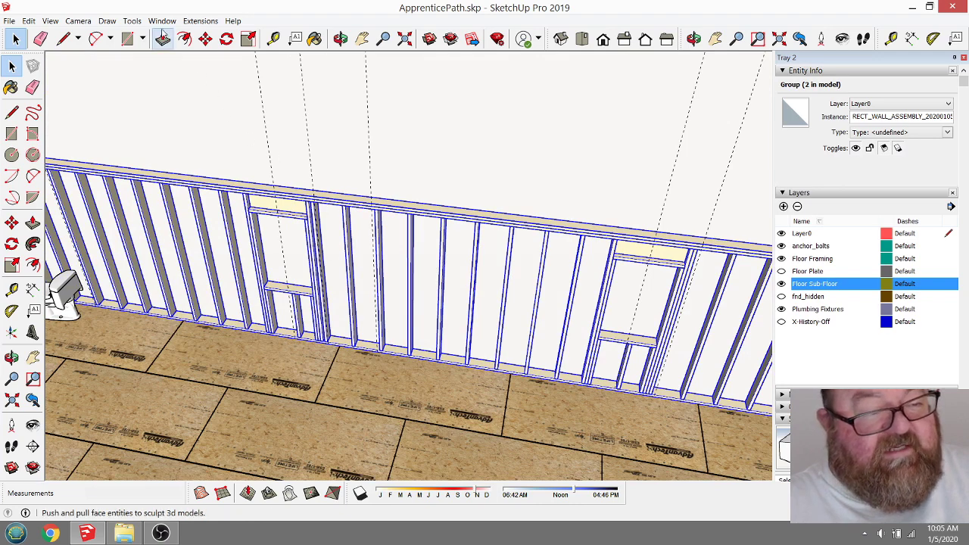
click(200, 21)
mouse_move(218, 98)
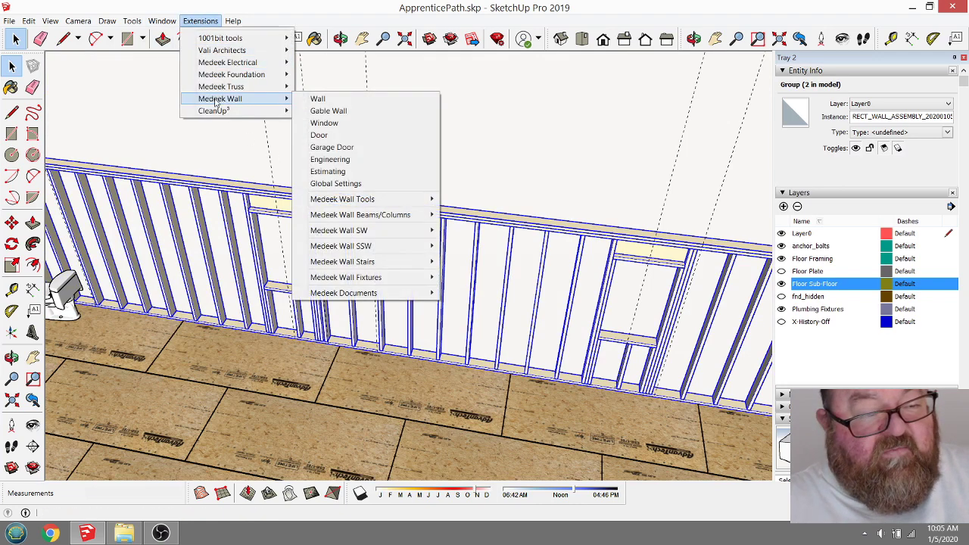
Step: Start a new Medeek rectangular wall with no preset and 2x4 studs
click(336, 100)
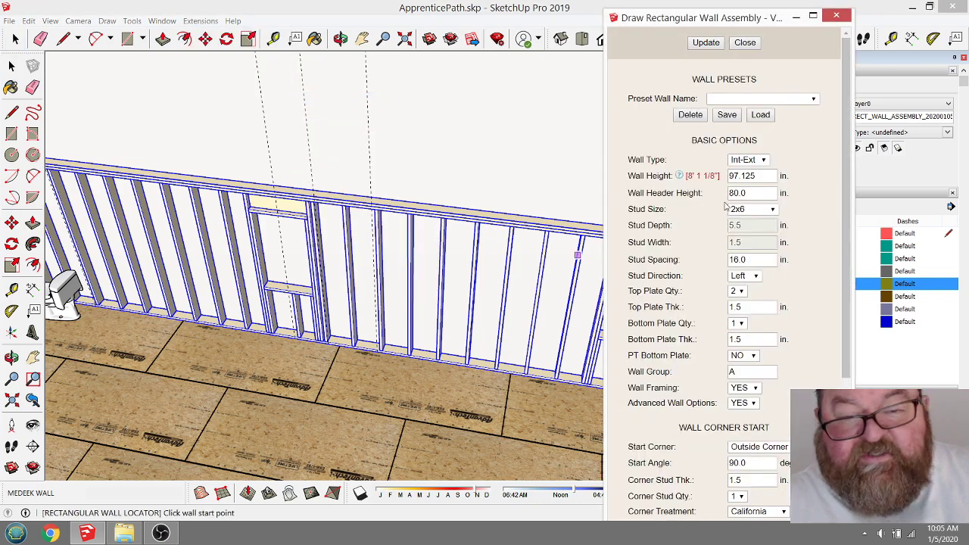
click(813, 101)
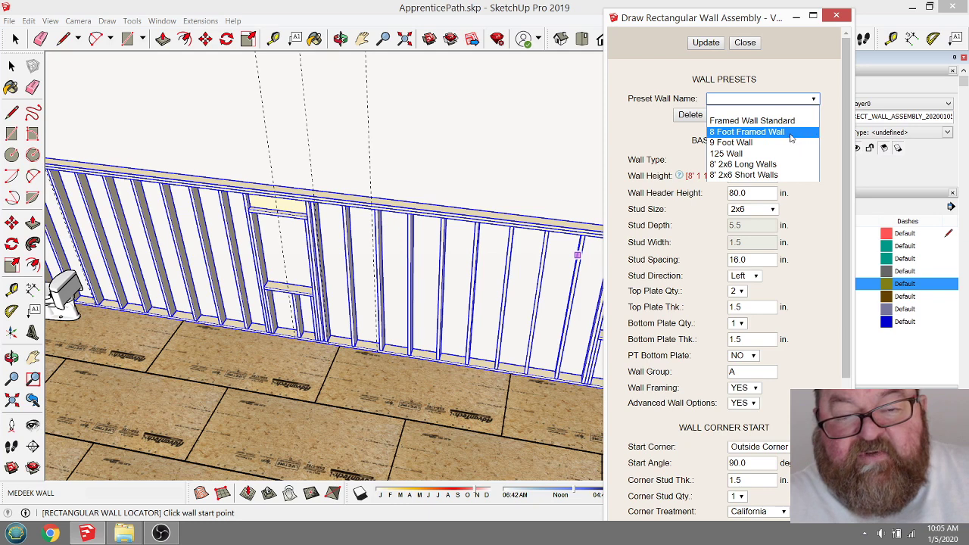
click(745, 106)
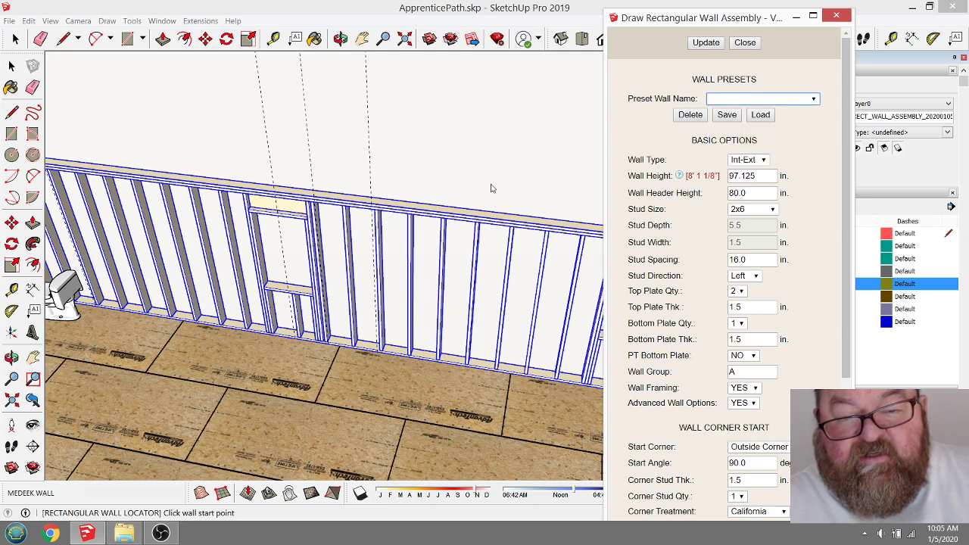
click(770, 209)
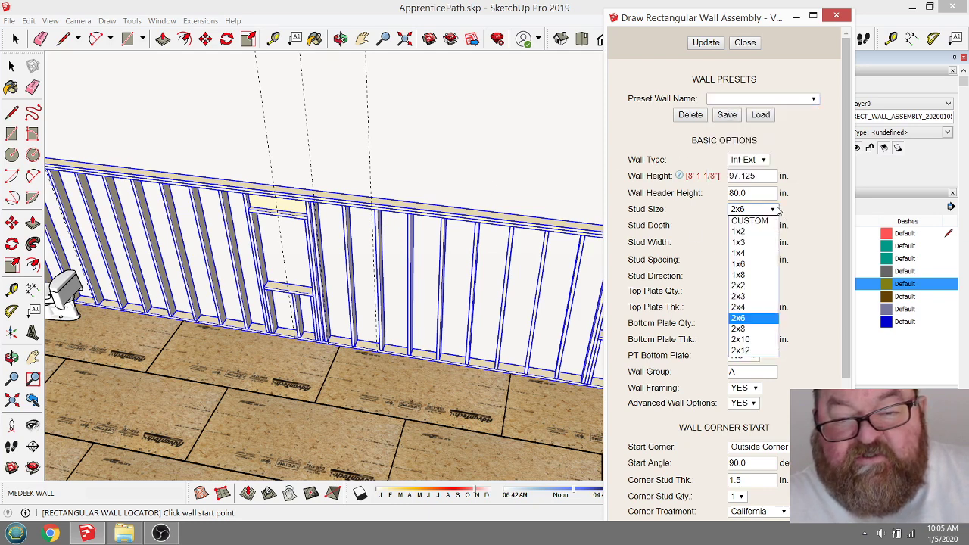
click(748, 305)
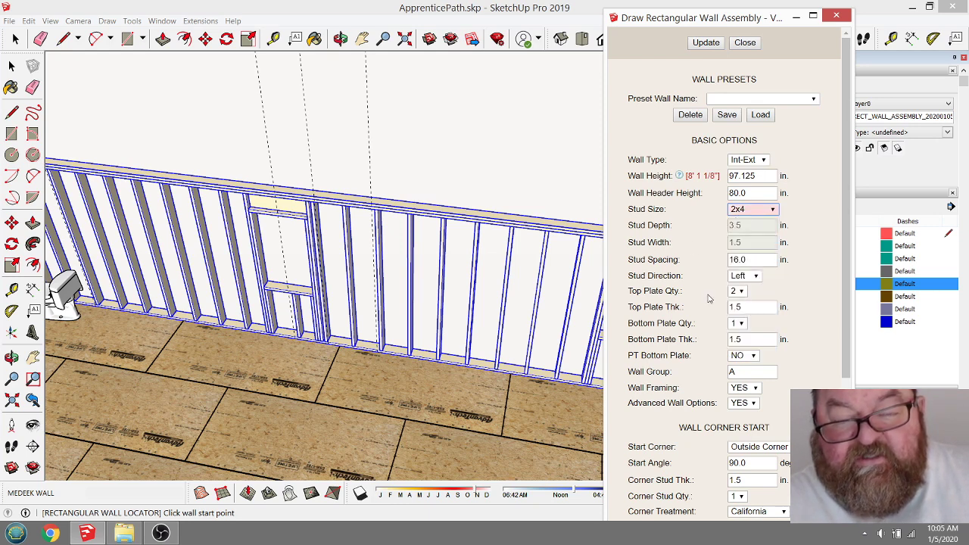
Step: Draw the roughly 7.56 ft partition wall out from the bottom plate and close the edit dialog
scroll(359, 370, up, 6)
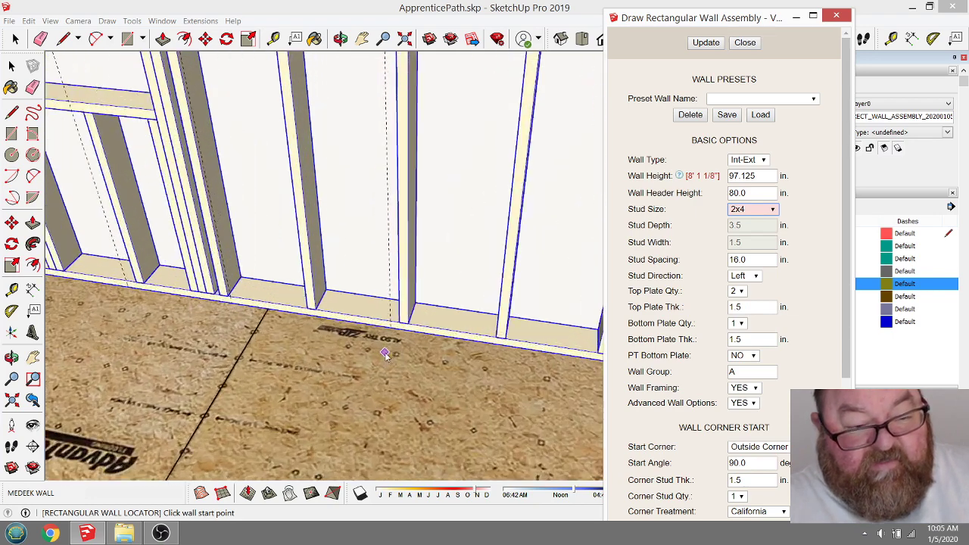
click(394, 316)
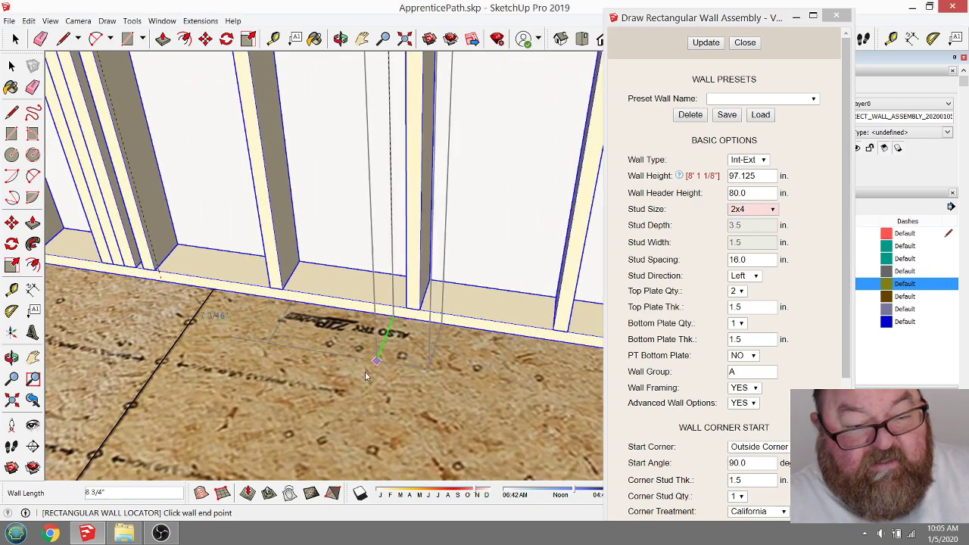
scroll(369, 407, down, 8)
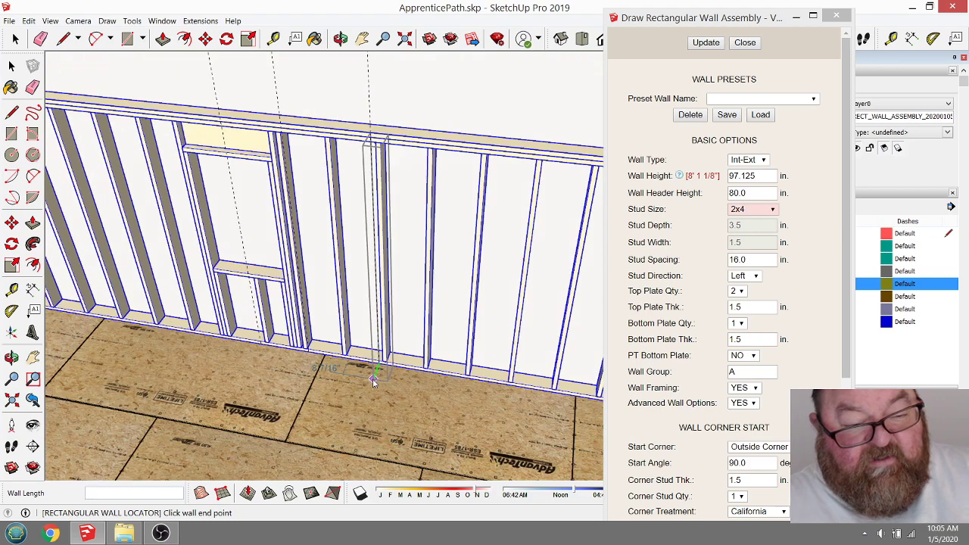
click(348, 463)
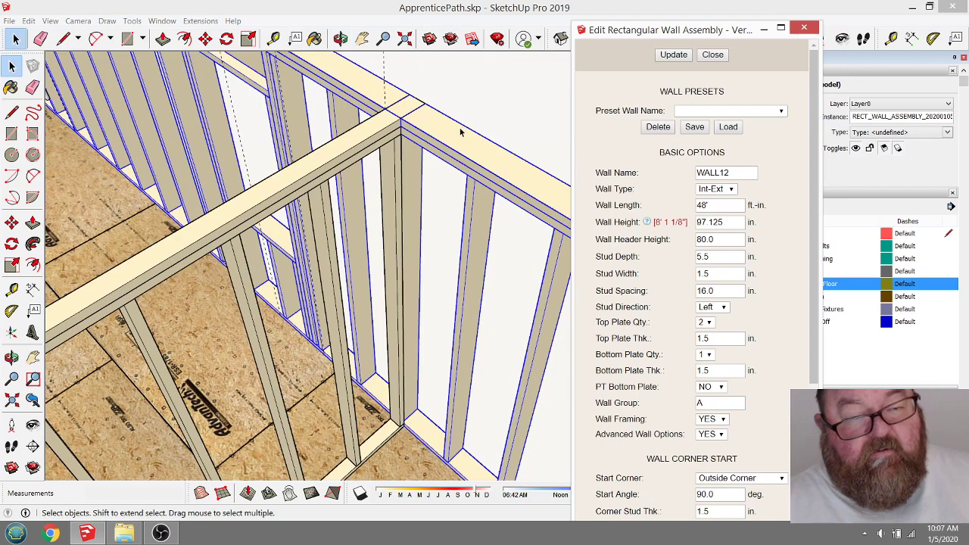
click(456, 111)
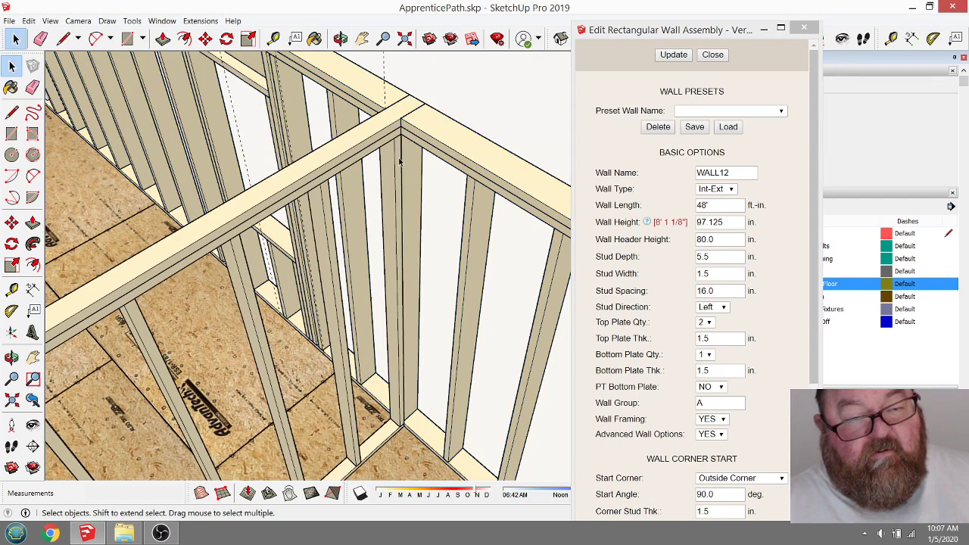
scroll(395, 182, up, 2)
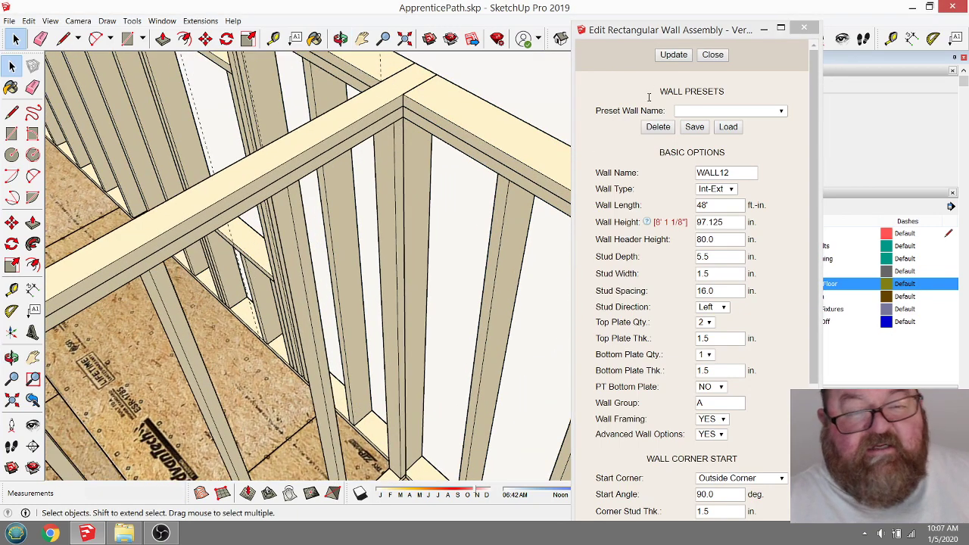
click(712, 56)
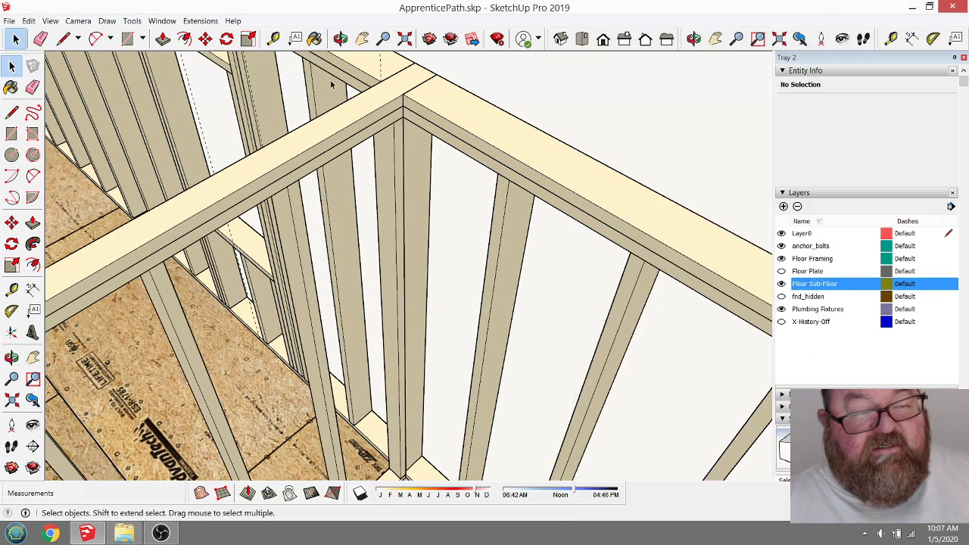
Step: Orbit and zoom around the new partition wall to inspect the sub-floor and wall junction
click(340, 39)
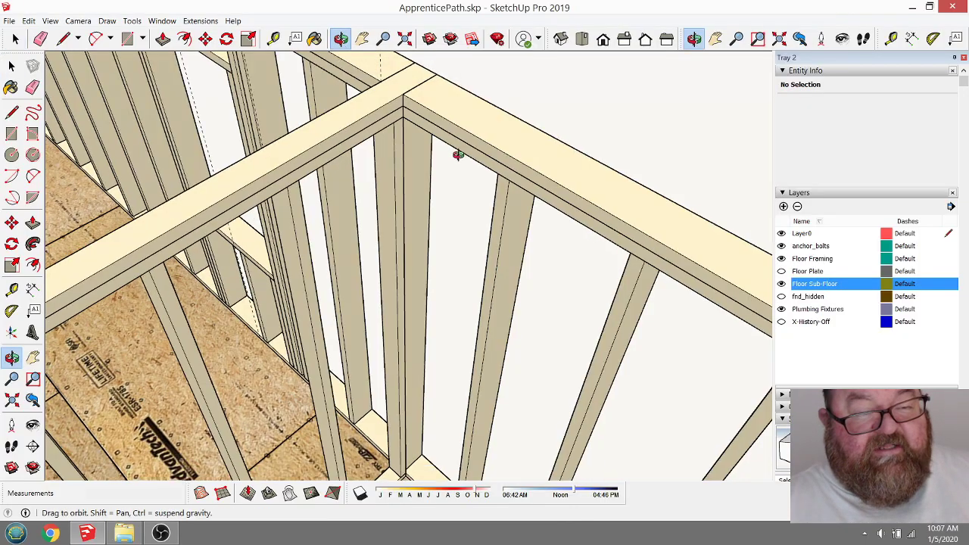
drag(457, 156, 219, 294)
drag(288, 258, 634, 322)
scroll(438, 266, up, 5)
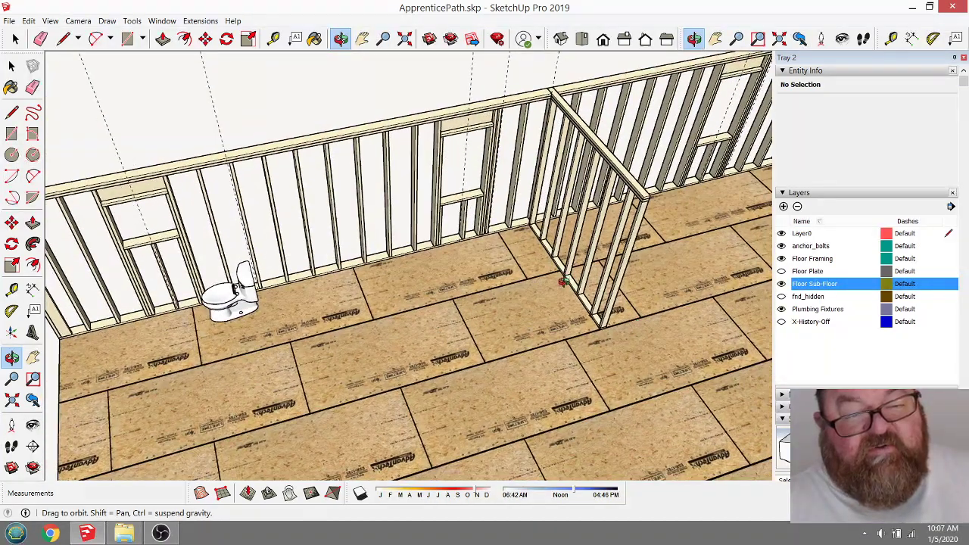
drag(562, 282, 554, 320)
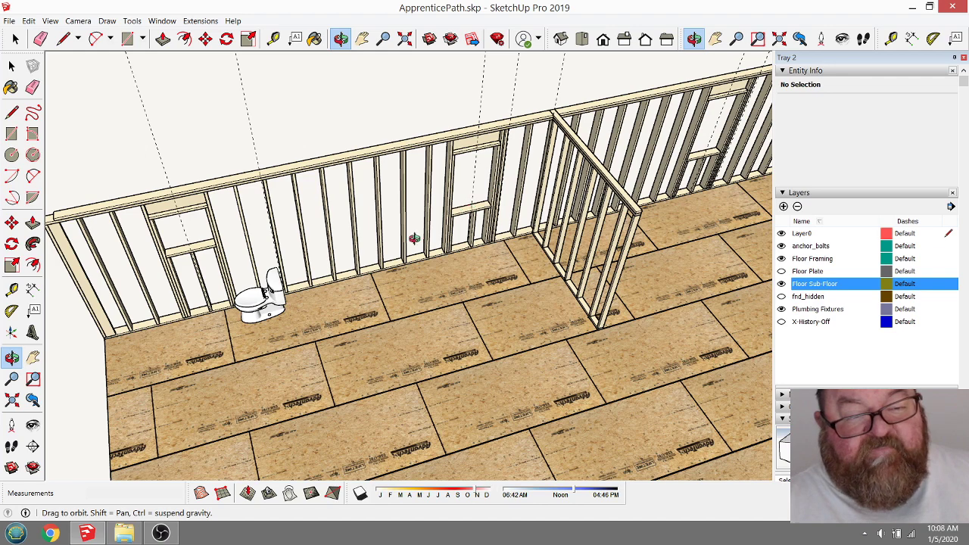
drag(414, 238, 430, 215)
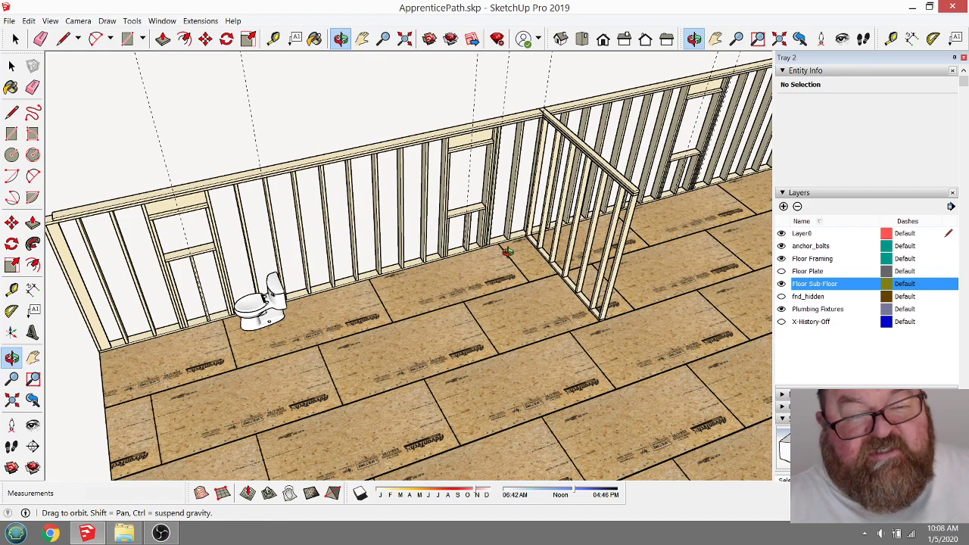
drag(507, 252, 530, 244)
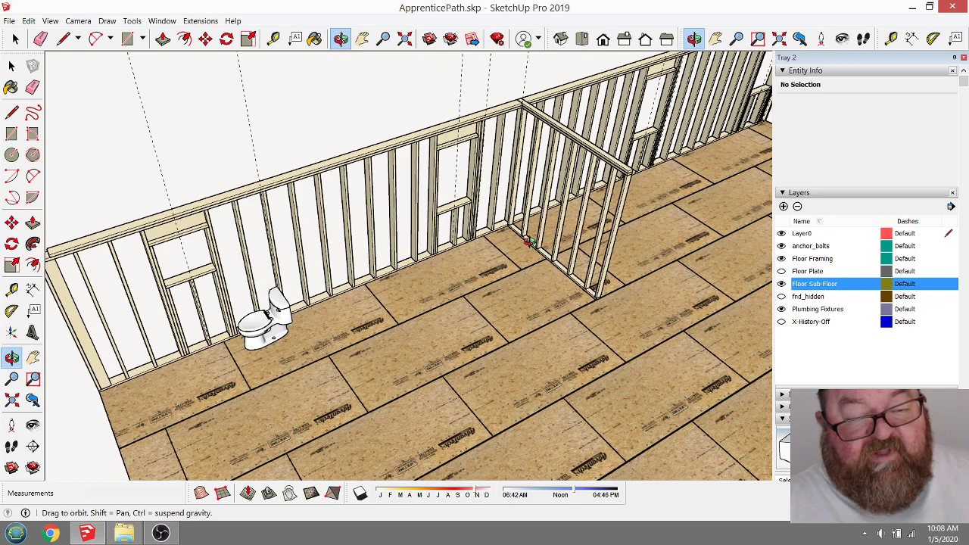
scroll(504, 172, up, 4)
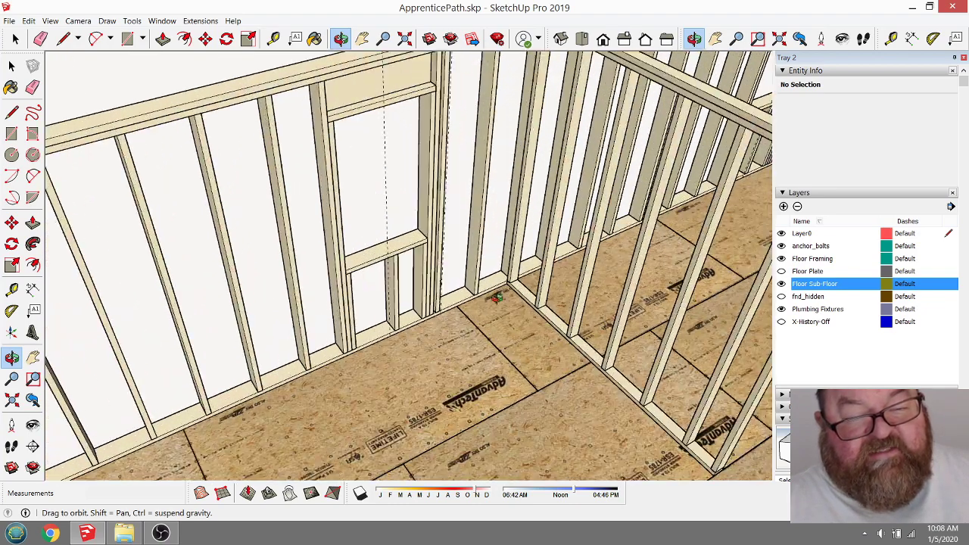
scroll(492, 290, down, 3)
scroll(469, 318, up, 2)
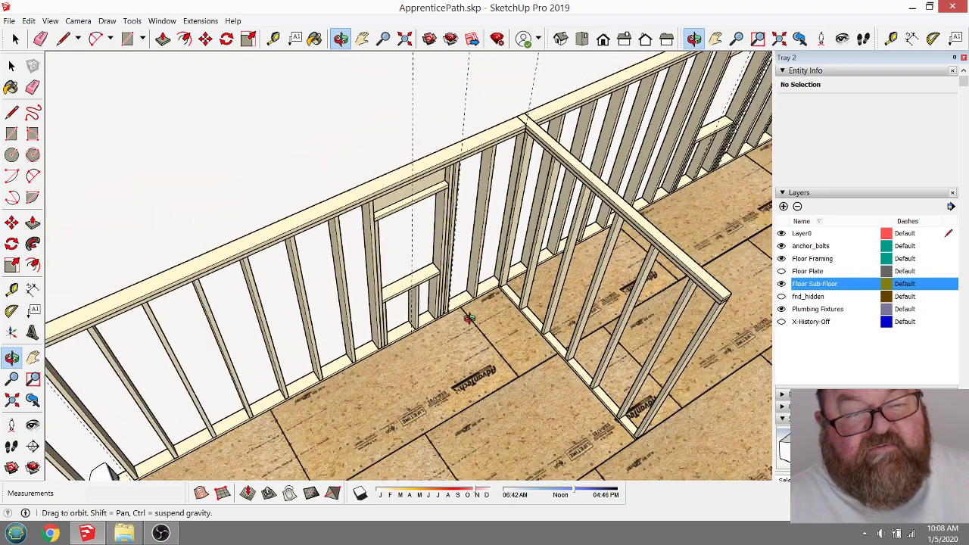
Step: View the wall corner from lower and diagonal angles, then select the partition wall assembly
drag(464, 322, 431, 261)
scroll(362, 290, down, 2)
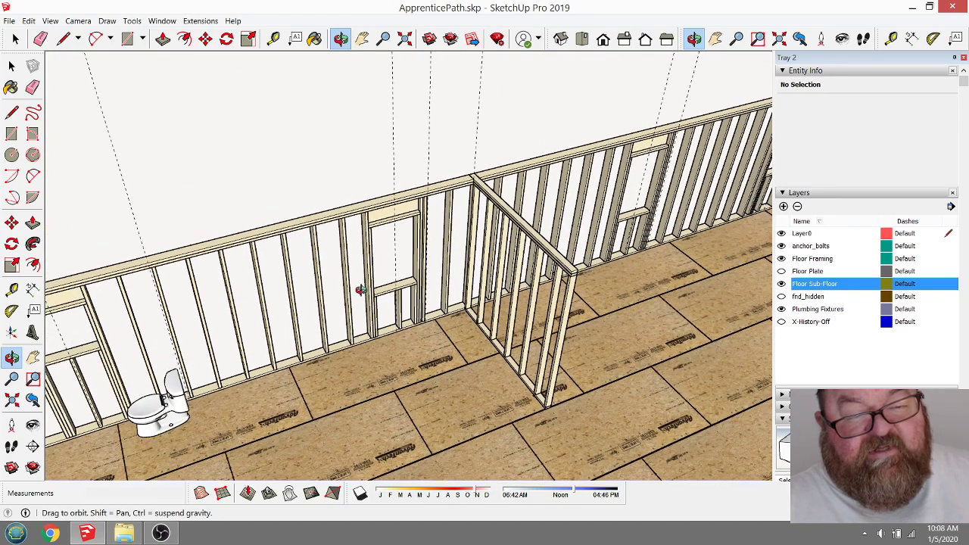
drag(491, 316, 384, 298)
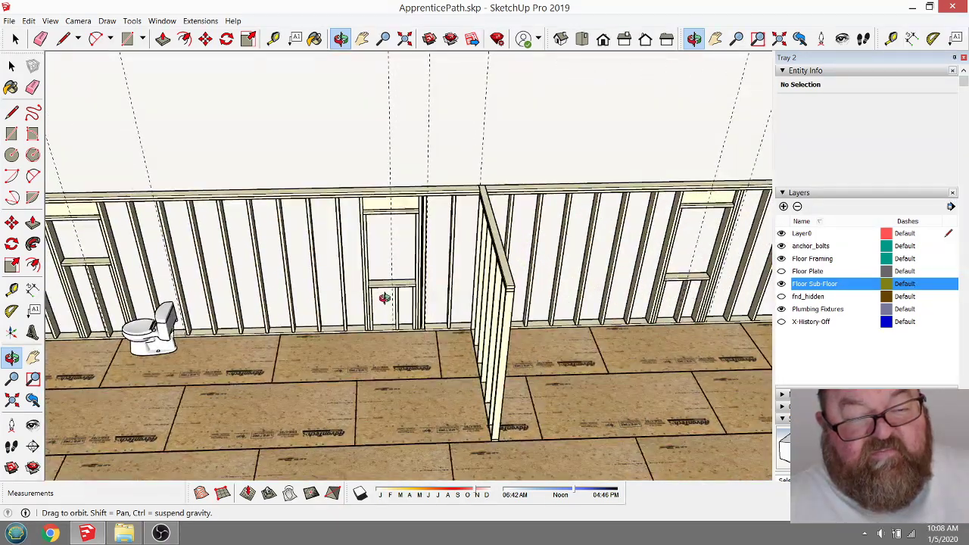
scroll(478, 306, down, 2)
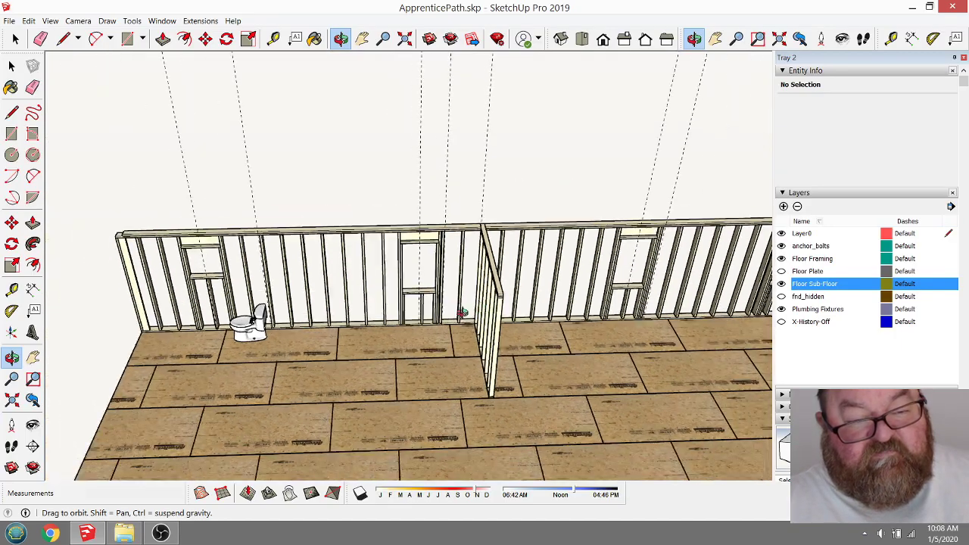
drag(461, 316, 581, 325)
scroll(494, 283, up, 2)
scroll(494, 283, up, 3)
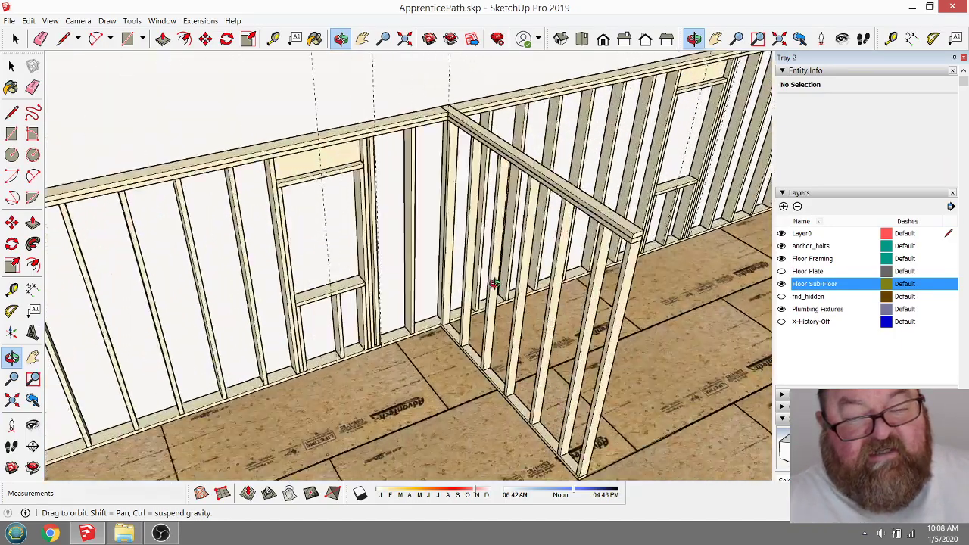
drag(493, 283, 418, 85)
scroll(418, 85, up, 2)
scroll(418, 85, up, 2)
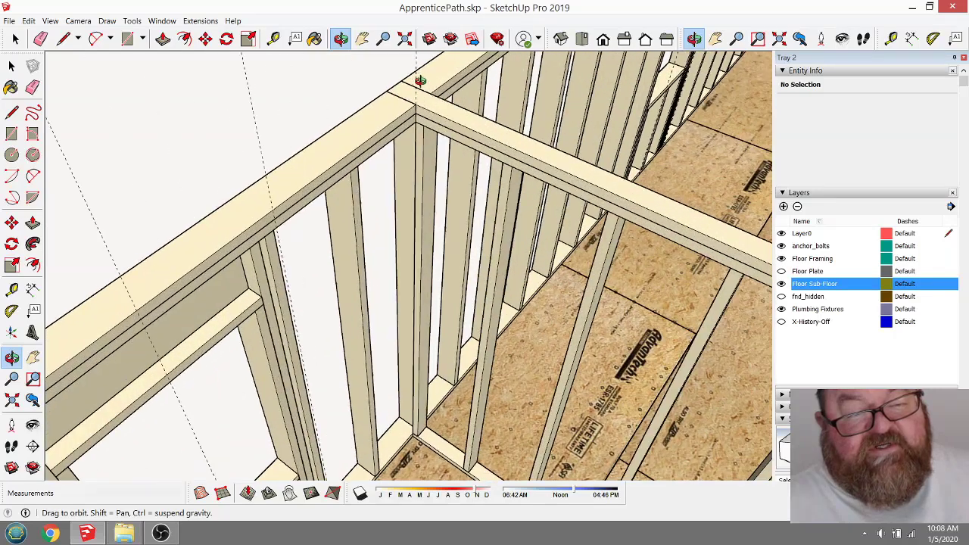
key(space)
click(515, 151)
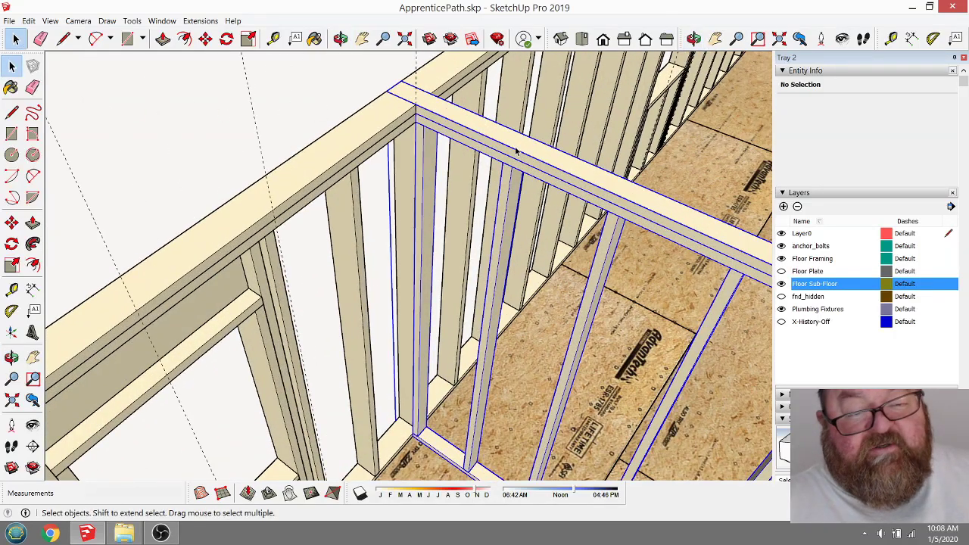
Step: Join the 2x4 partition wall to the long exterior wall with Medeek's Join Wall tool
click(199, 20)
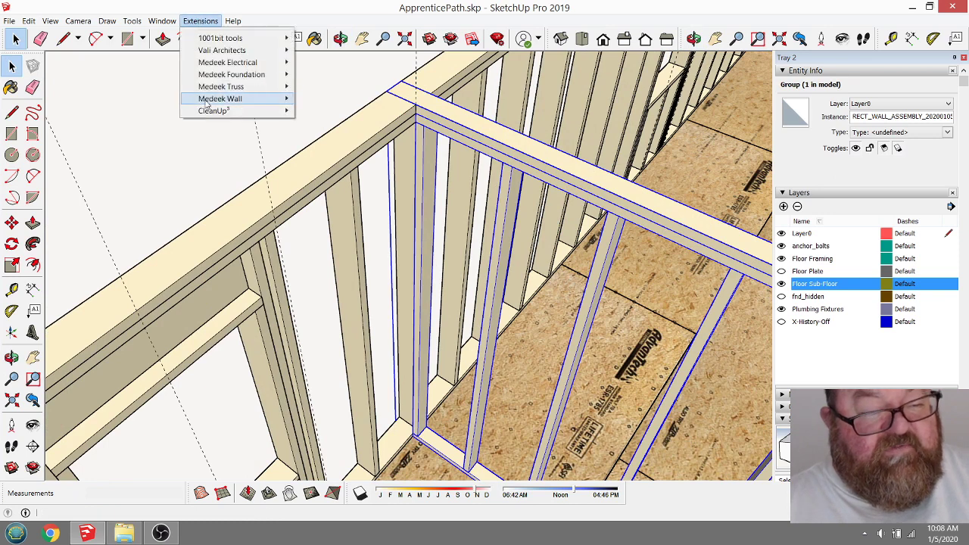
mouse_move(209, 101)
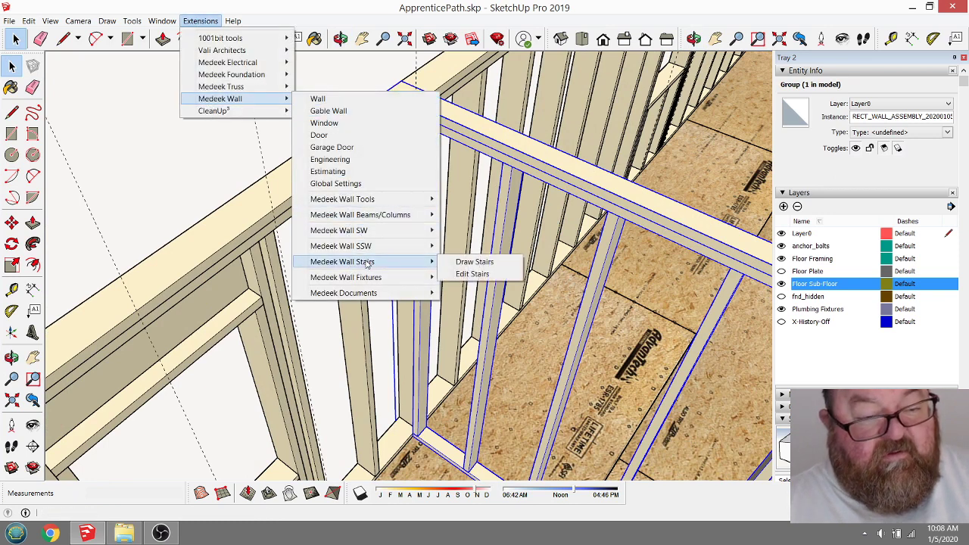
mouse_move(379, 203)
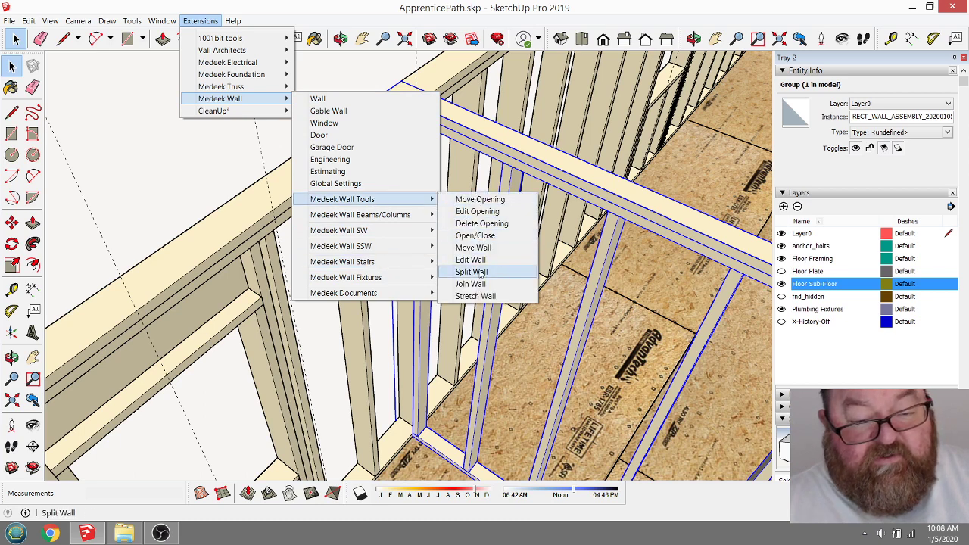
click(475, 284)
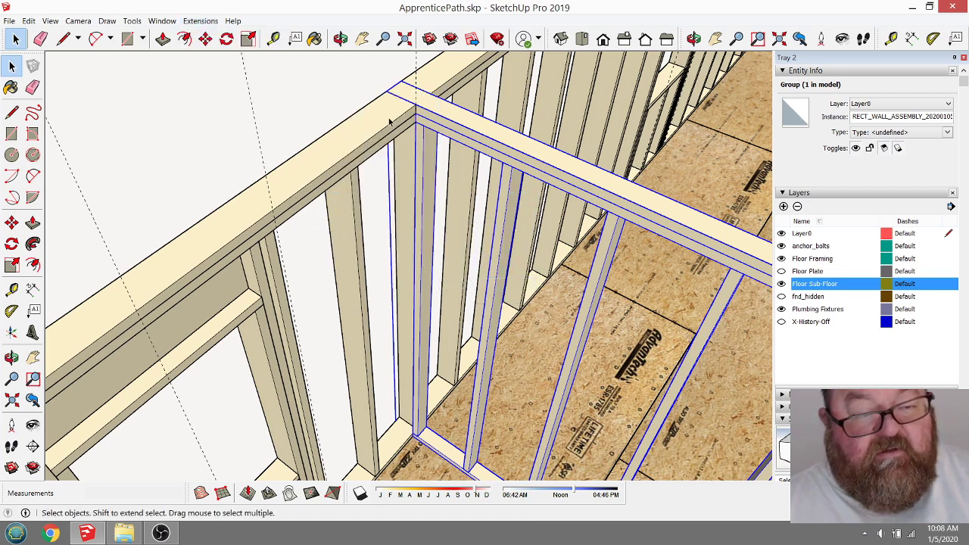
shift+click(386, 121)
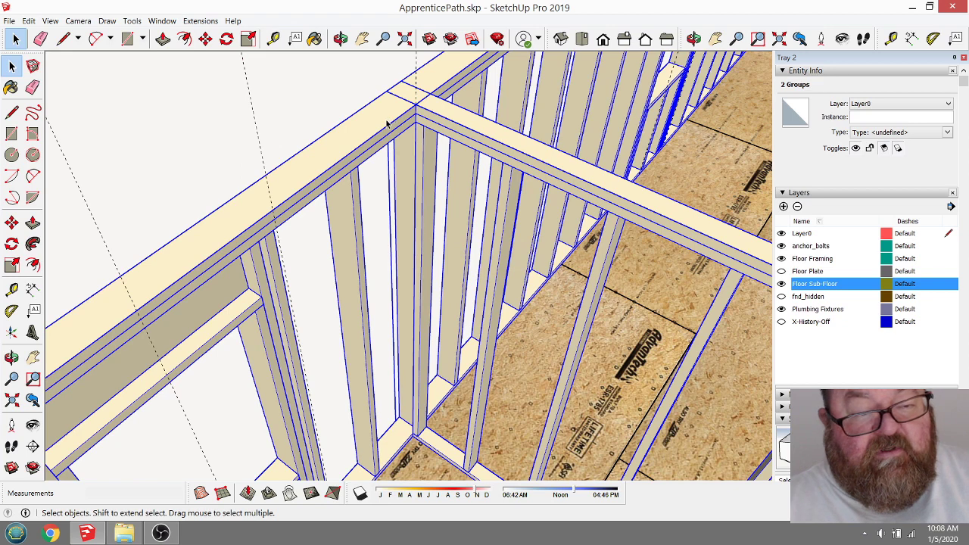
click(201, 20)
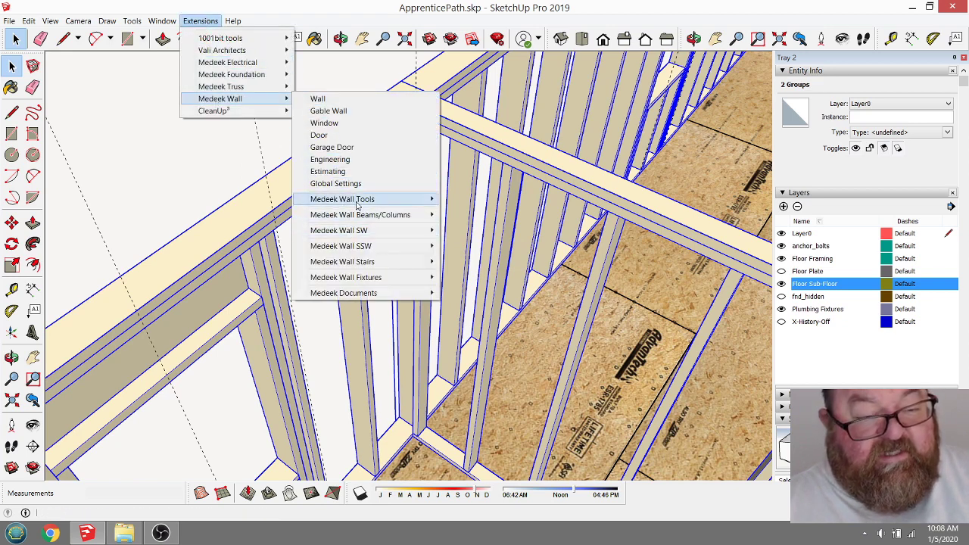
mouse_move(357, 204)
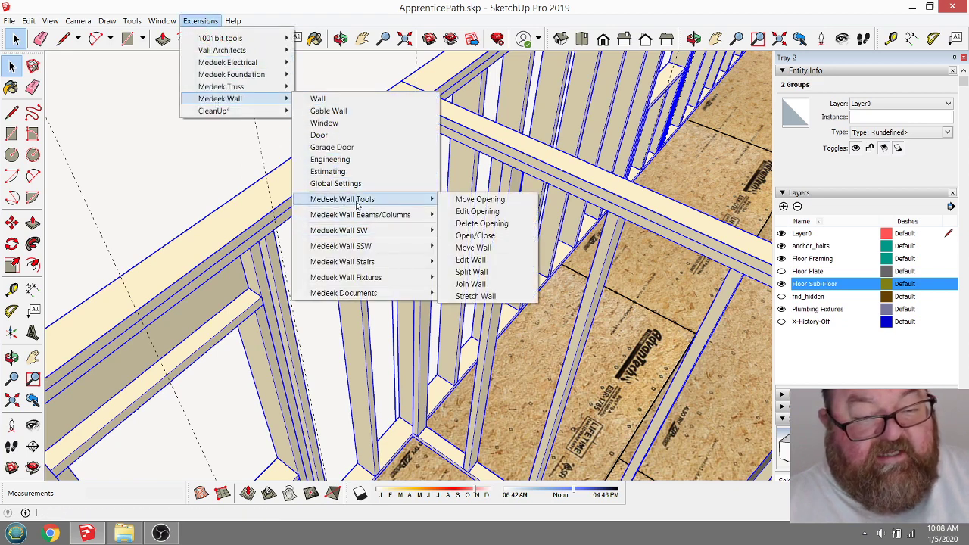
click(467, 285)
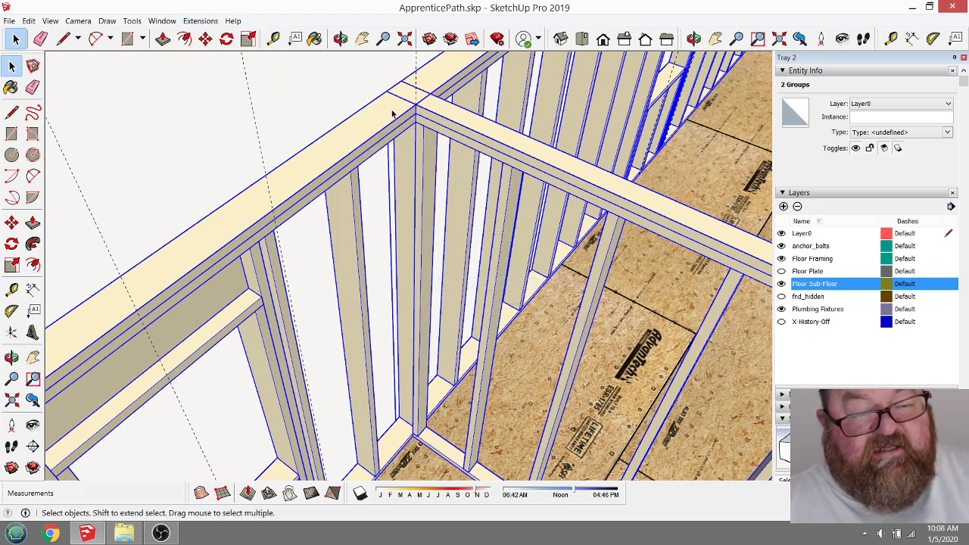
click(341, 39)
drag(397, 131, 350, 158)
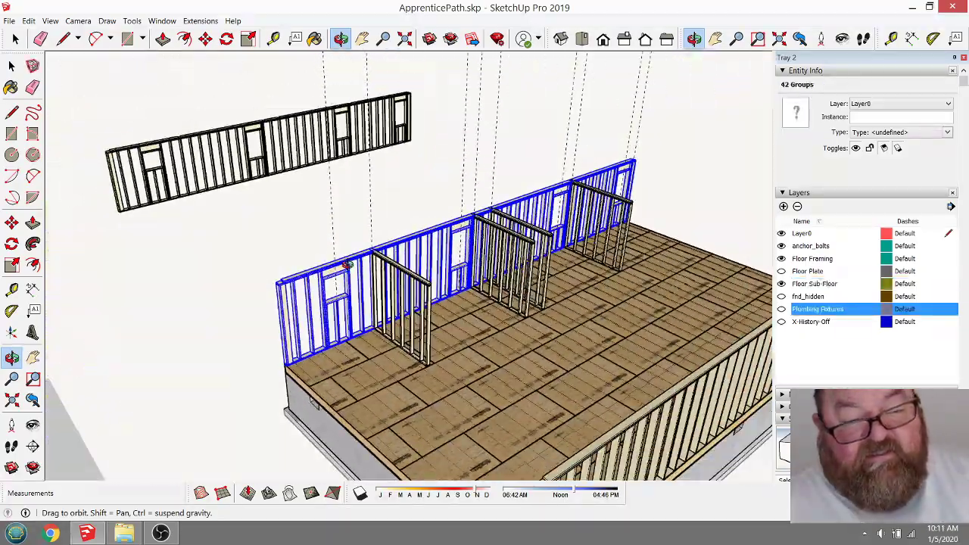
drag(347, 264, 468, 345)
drag(532, 331, 540, 391)
scroll(539, 391, up, 1)
scroll(438, 350, up, 6)
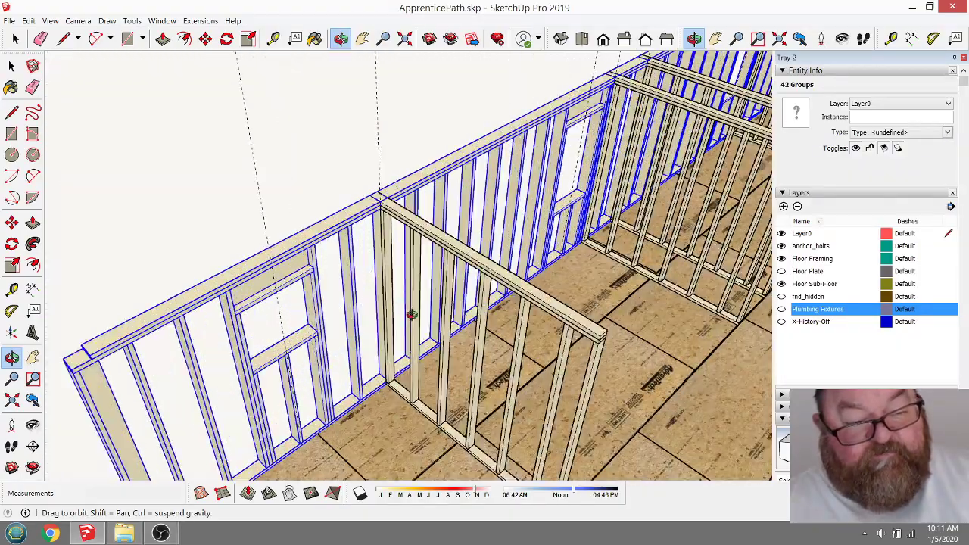
drag(411, 315, 530, 321)
scroll(628, 304, up, 2)
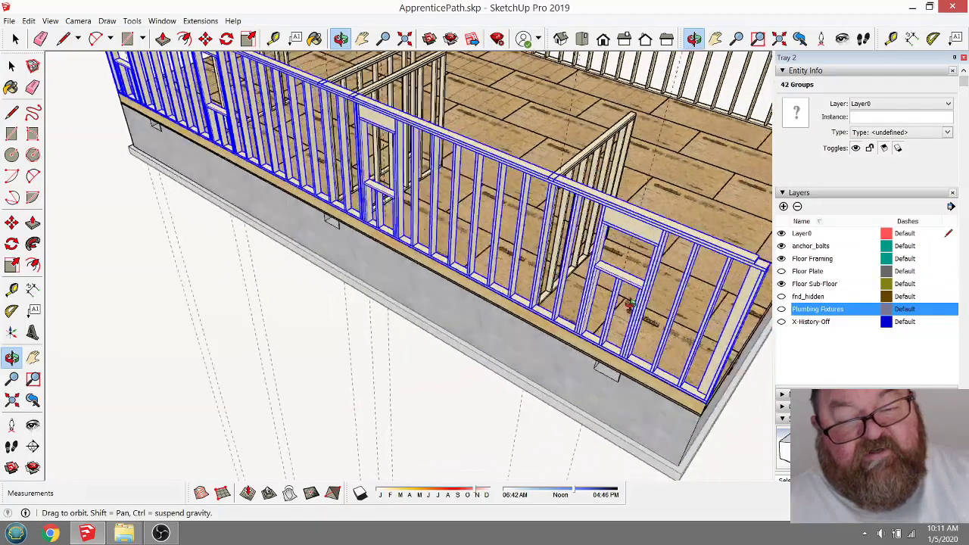
scroll(628, 305, up, 5)
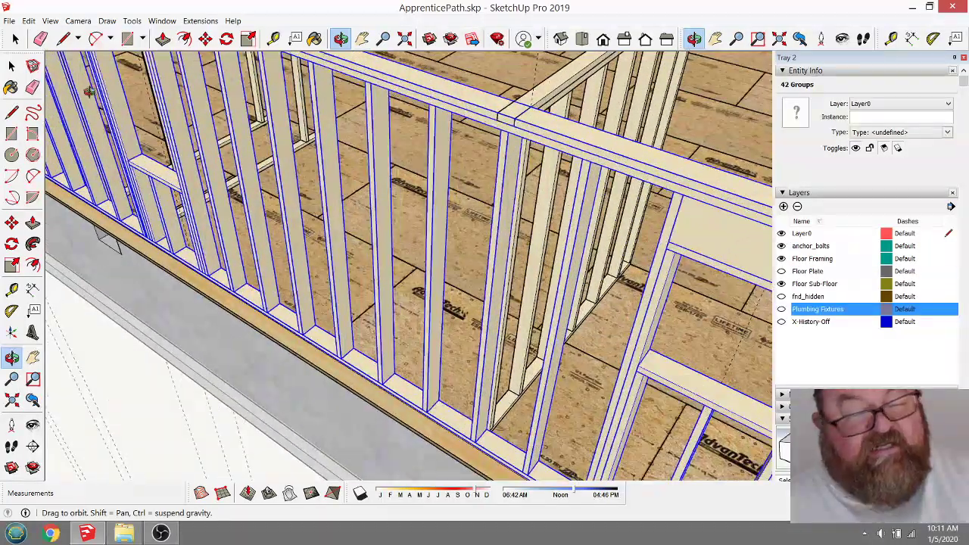
key(space)
scroll(419, 330, up, 2)
scroll(454, 426, up, 4)
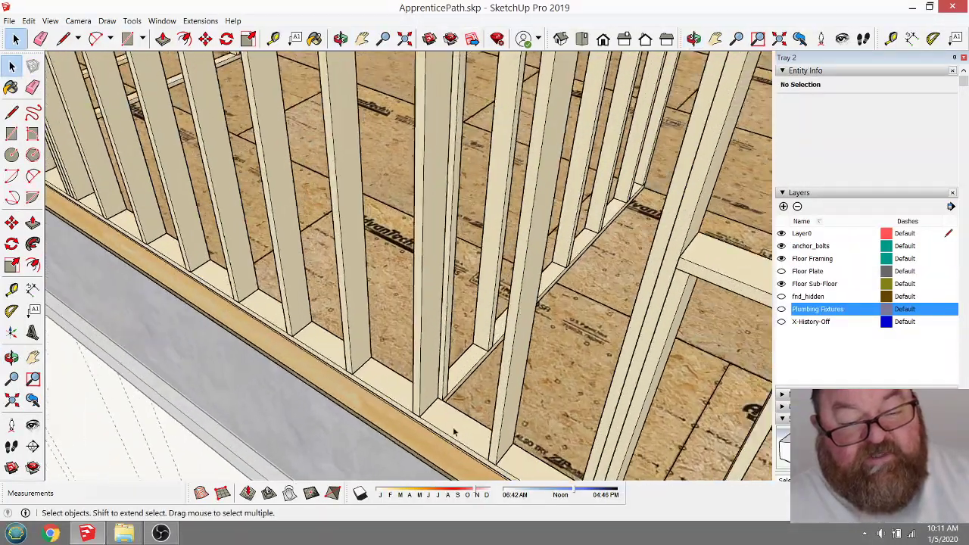
Step: Shift STUD29 2 1/2" toward the partition wall intersection
click(412, 399)
key(m)
scroll(379, 317, up, 4)
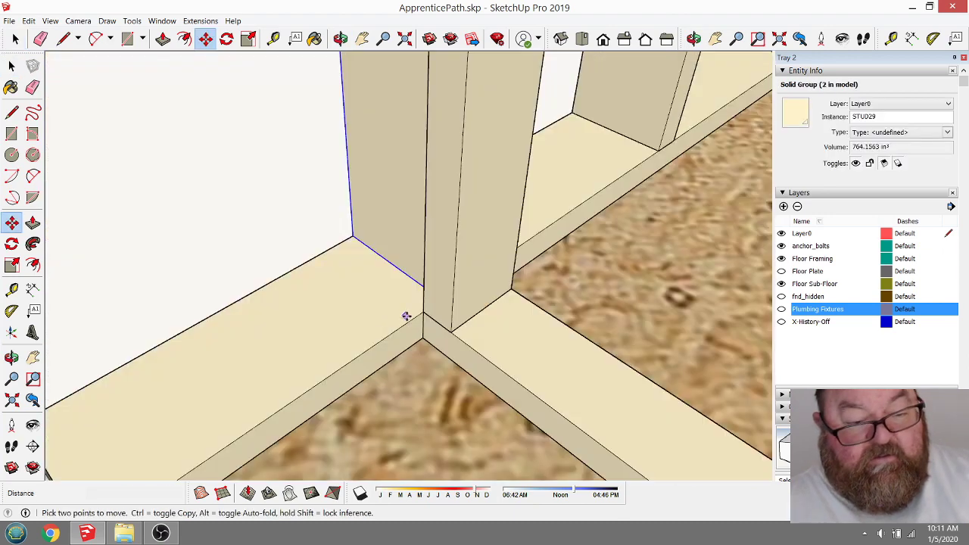
click(407, 318)
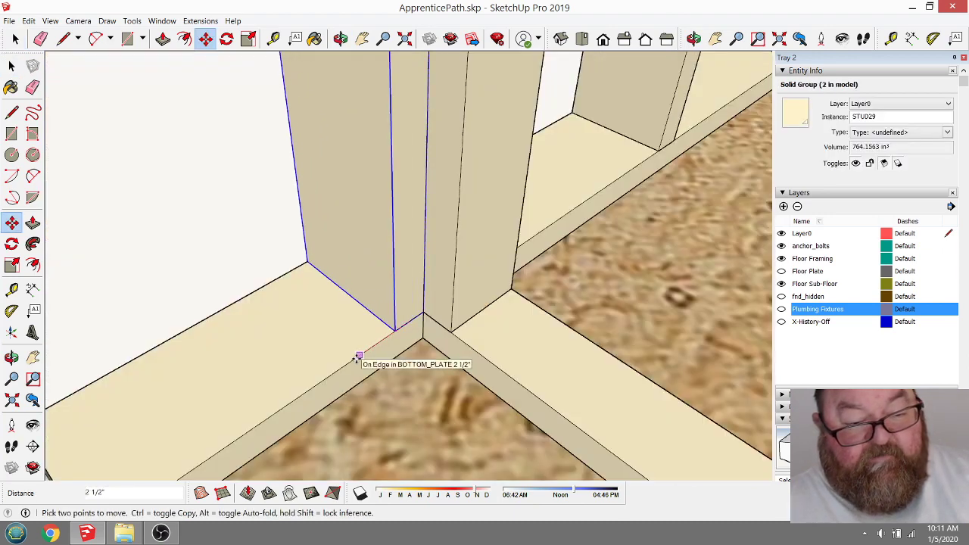
click(340, 38)
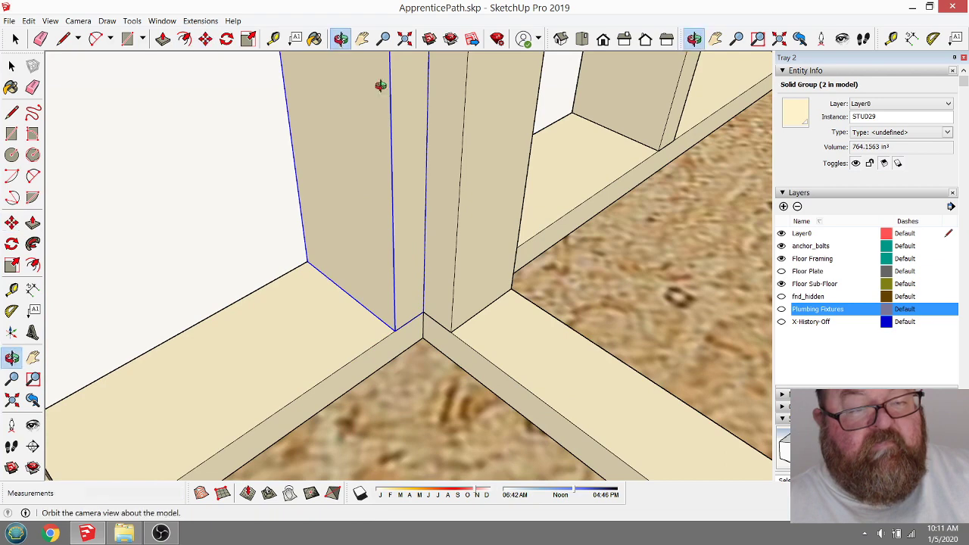
drag(381, 82, 482, 300)
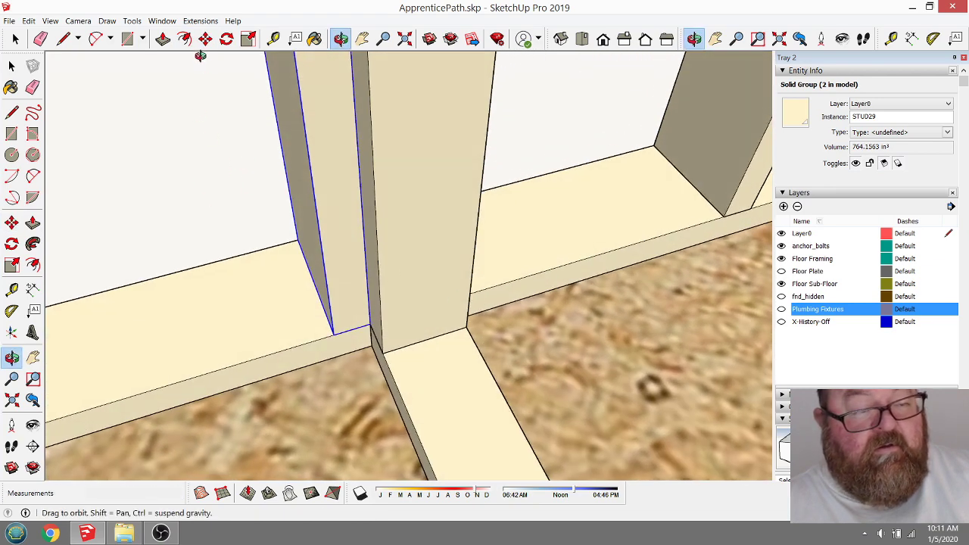
click(15, 39)
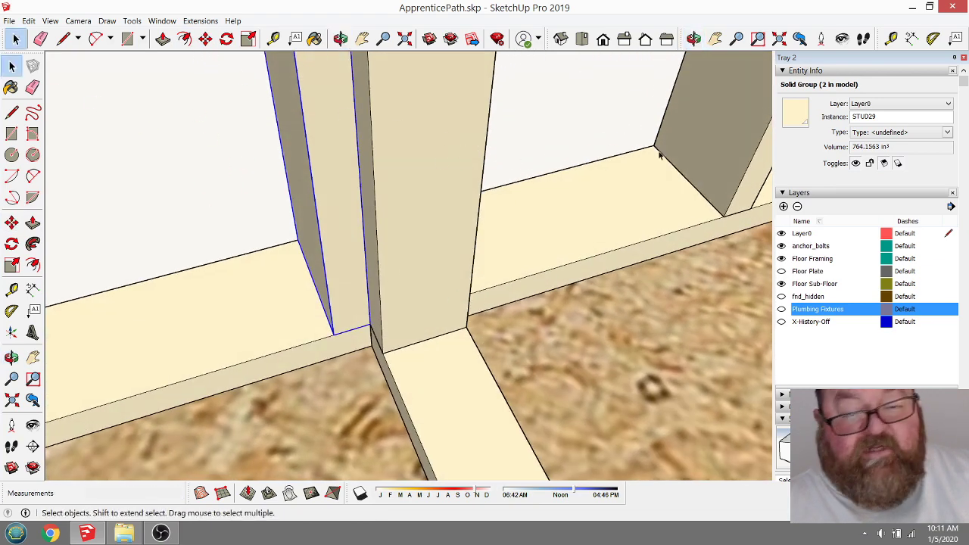
click(340, 39)
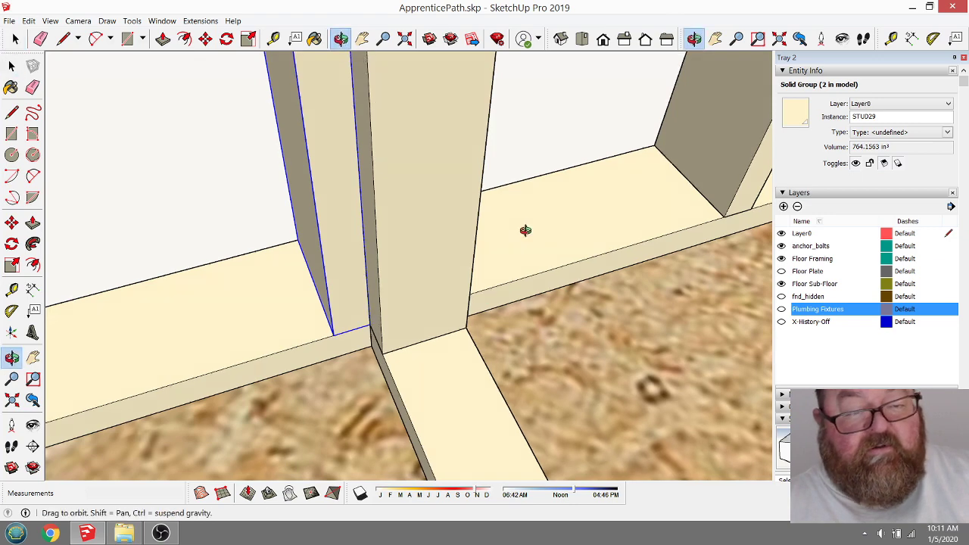
drag(525, 227, 383, 224)
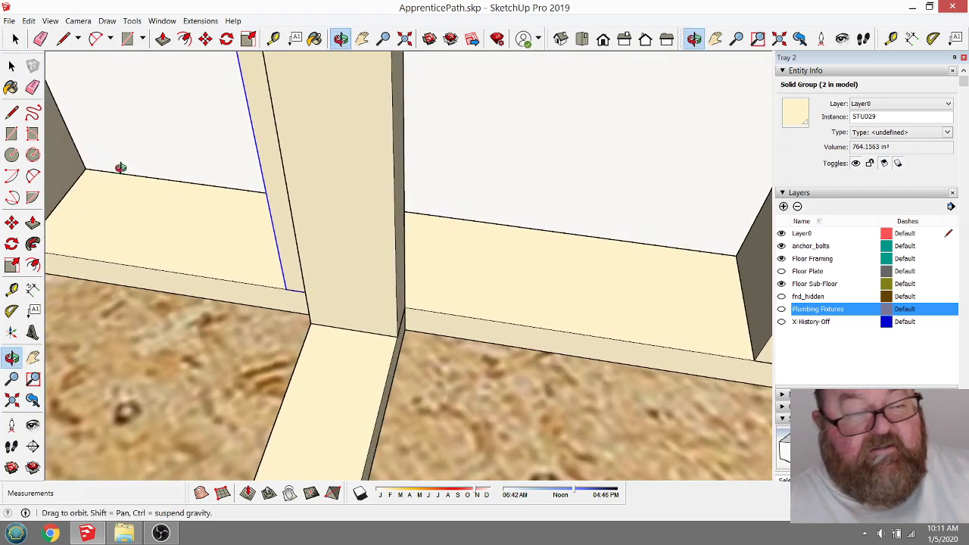
click(16, 39)
scroll(130, 200, down, 1)
Step: Copy STUD28 to the corner endpoint to back the partition wall, then check its base
click(650, 295)
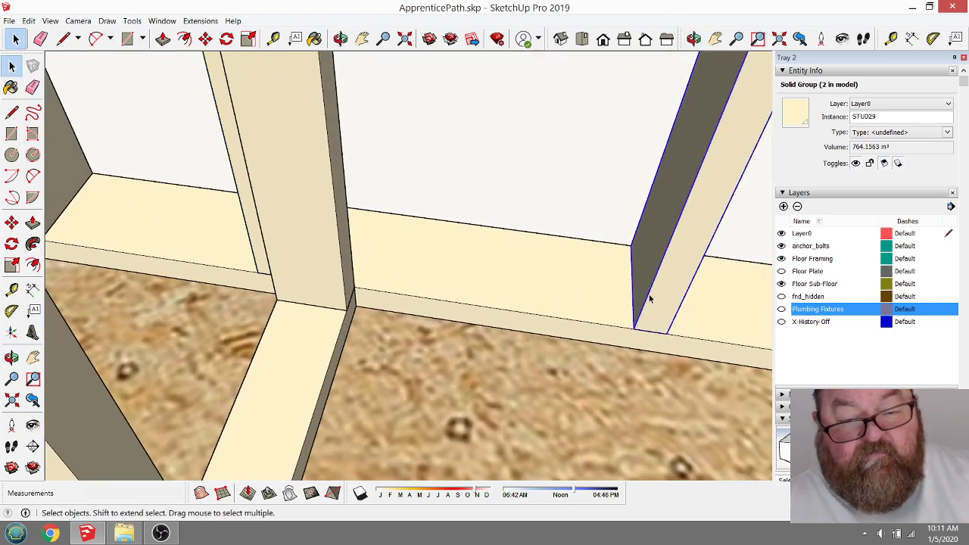
click(205, 39)
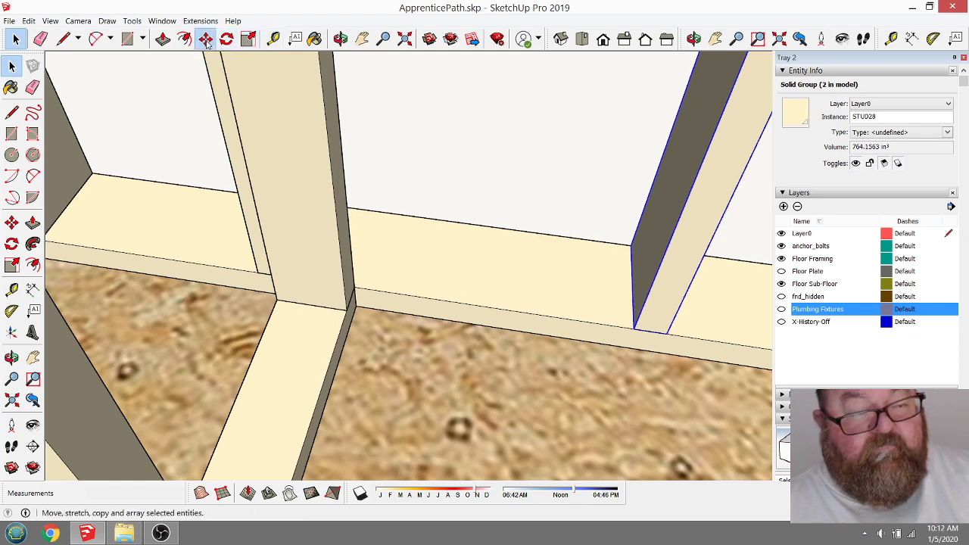
click(634, 328)
key(ctrl)
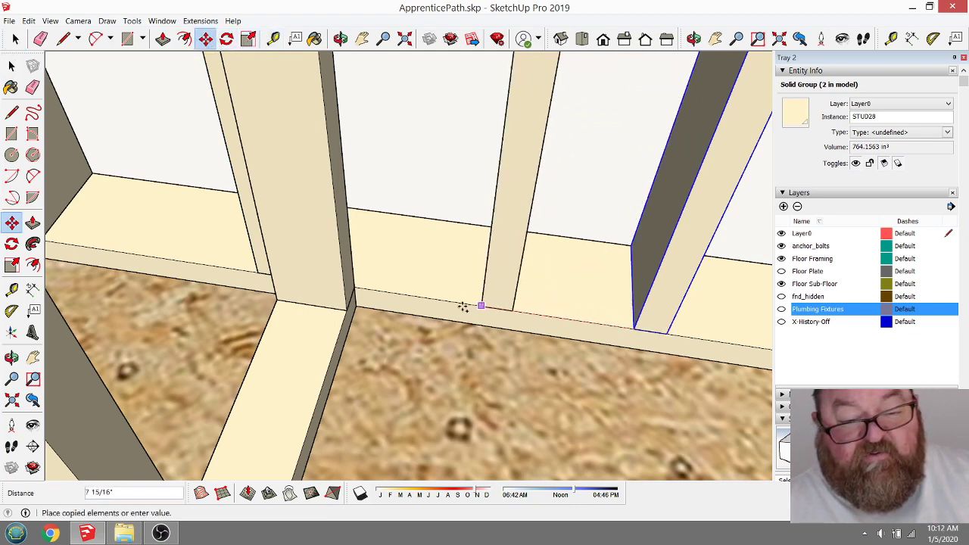
click(358, 288)
scroll(395, 212, up, 2)
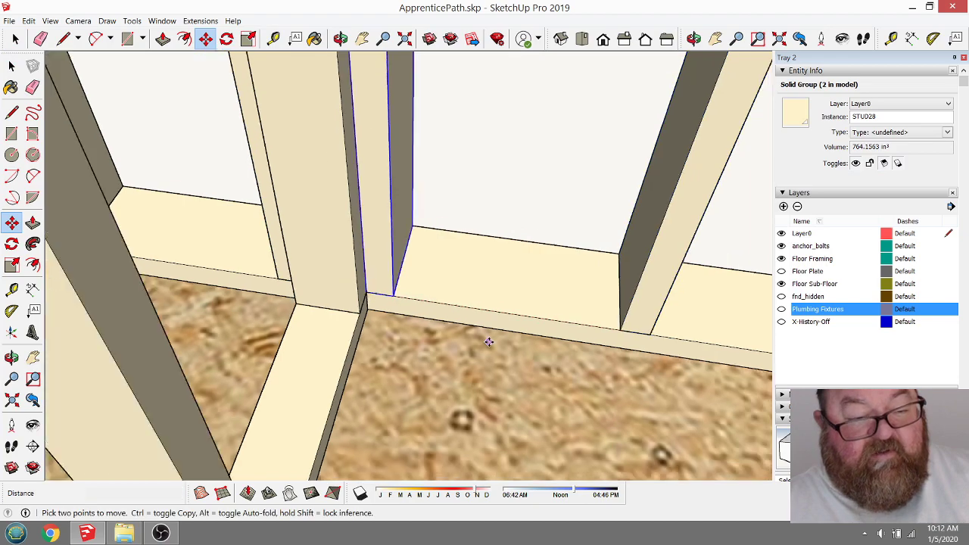
click(340, 39)
drag(341, 162, 525, 185)
drag(418, 195, 383, 207)
scroll(380, 320, up, 3)
scroll(383, 322, down, 5)
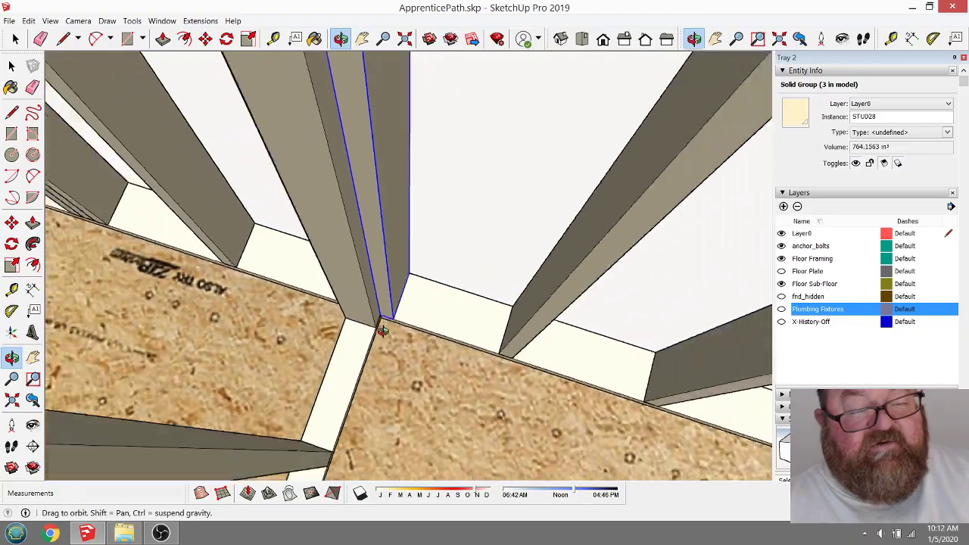
drag(396, 311, 259, 227)
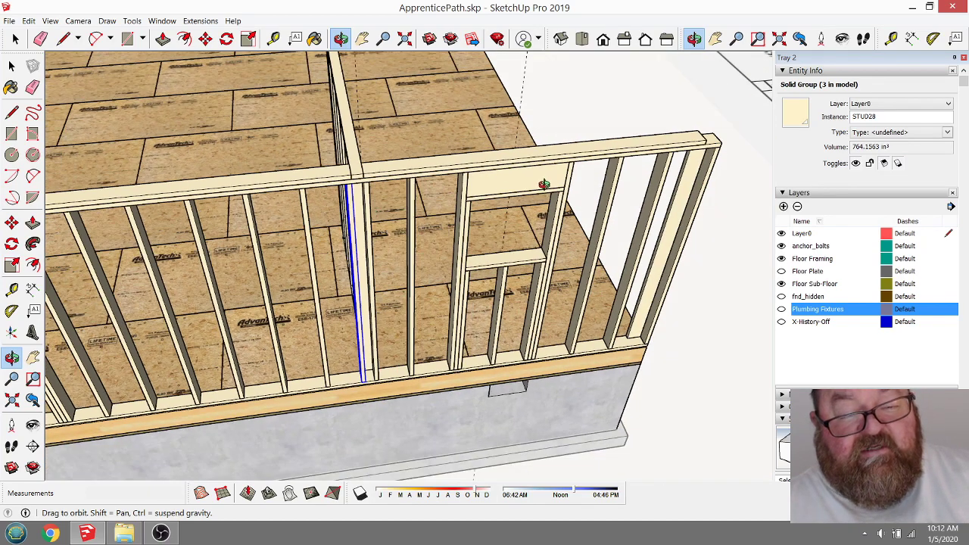
scroll(544, 184, up, 10)
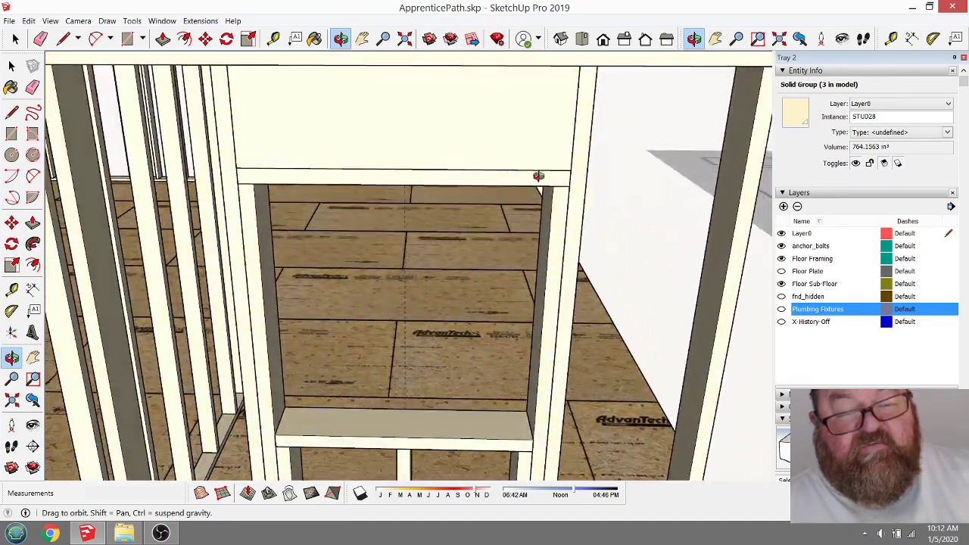
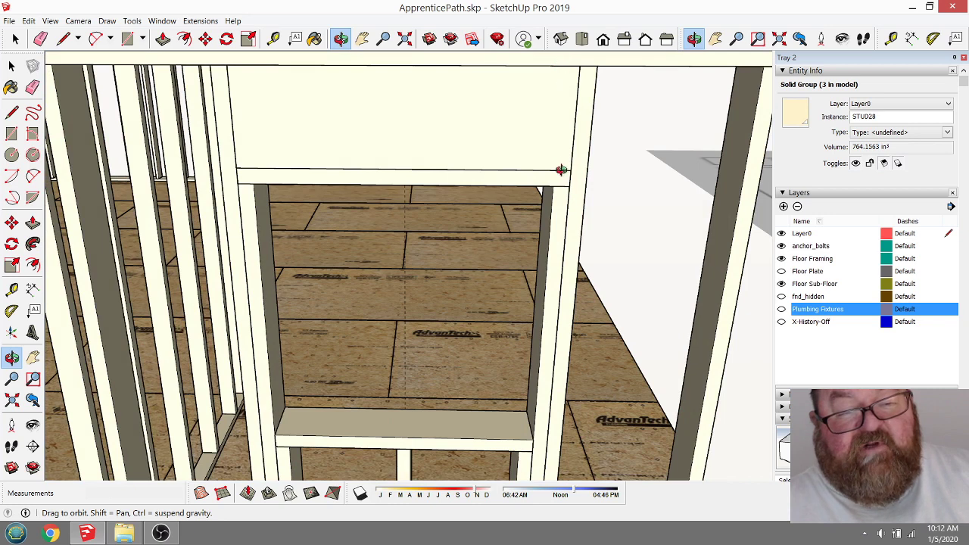
Step: Measure the distance from the top plate down to the header's top edge
click(273, 39)
click(249, 64)
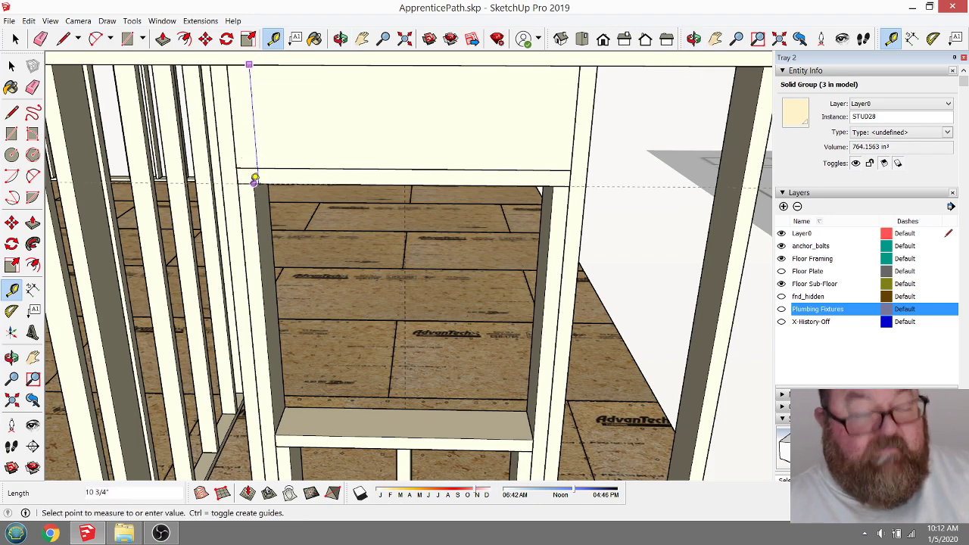
click(255, 178)
middle_drag(255, 177, 493, 196)
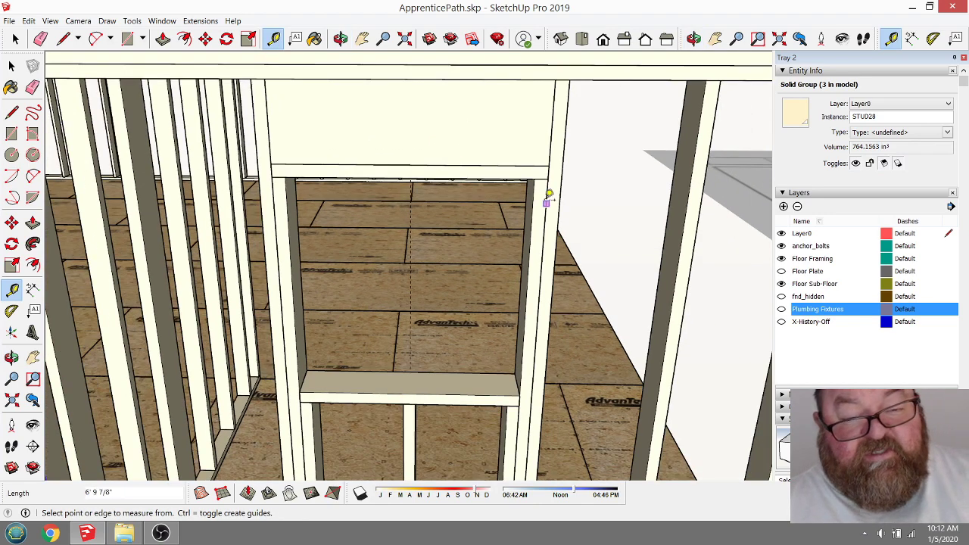
scroll(530, 185, up, 3)
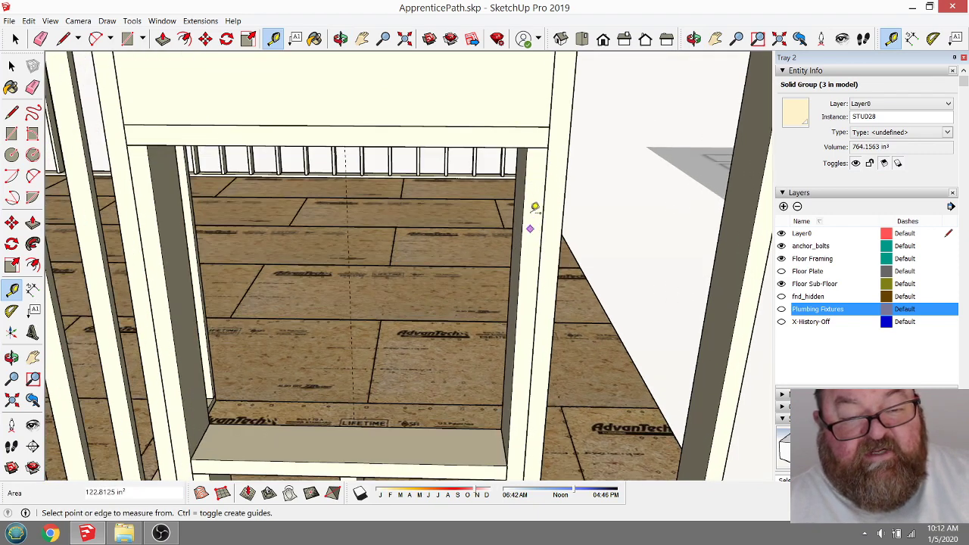
scroll(540, 156, down, 4)
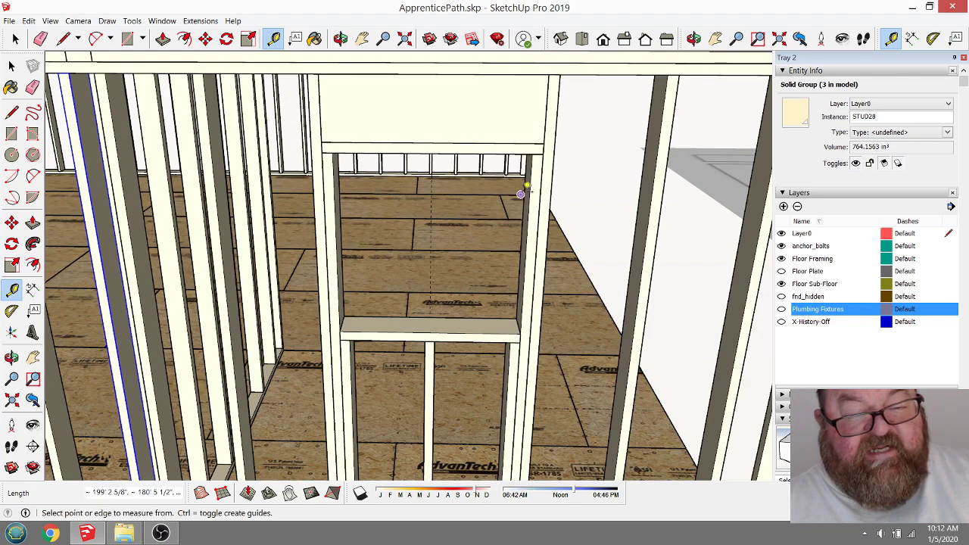
scroll(525, 190, up, 2)
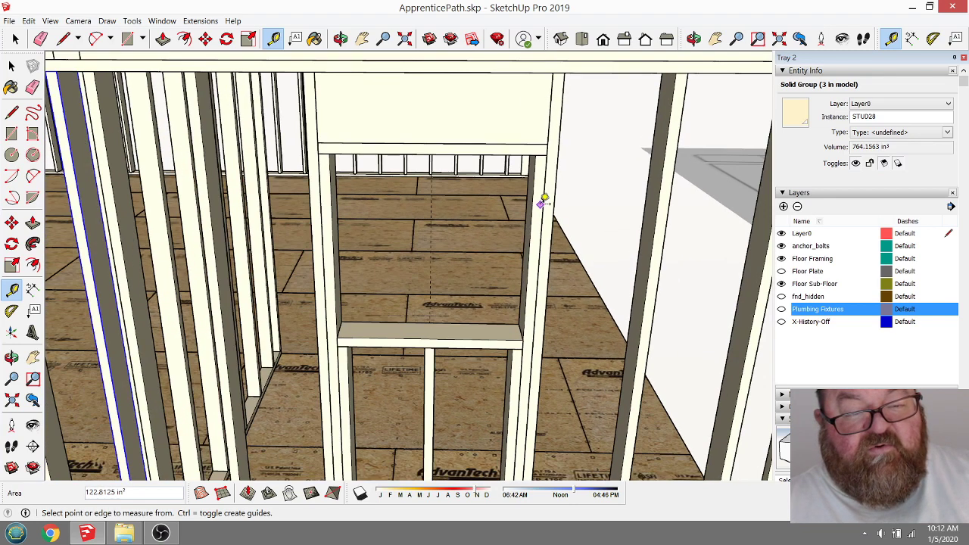
scroll(543, 198, down, 1)
scroll(542, 201, down, 2)
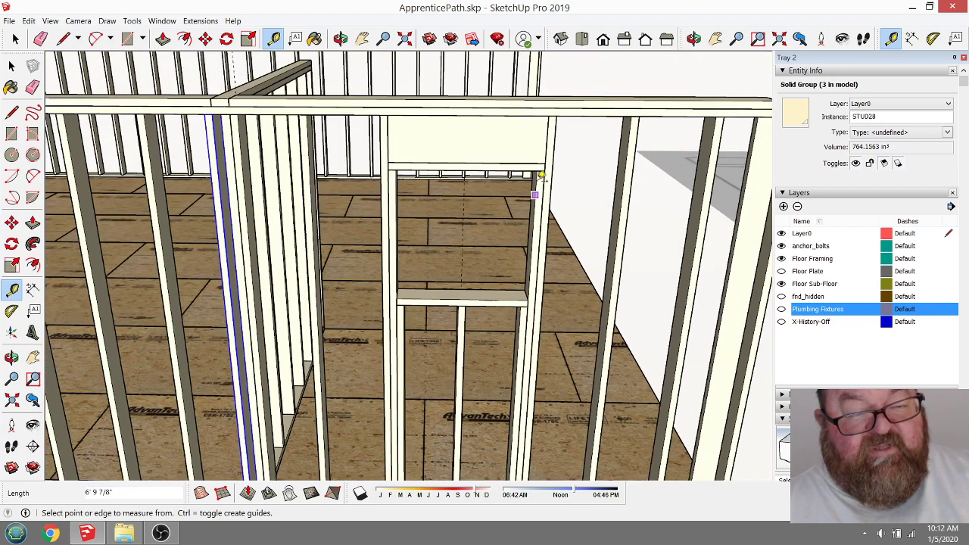
Step: Orbit to an outside view and select the interior partition wall
click(341, 39)
drag(454, 144, 386, 258)
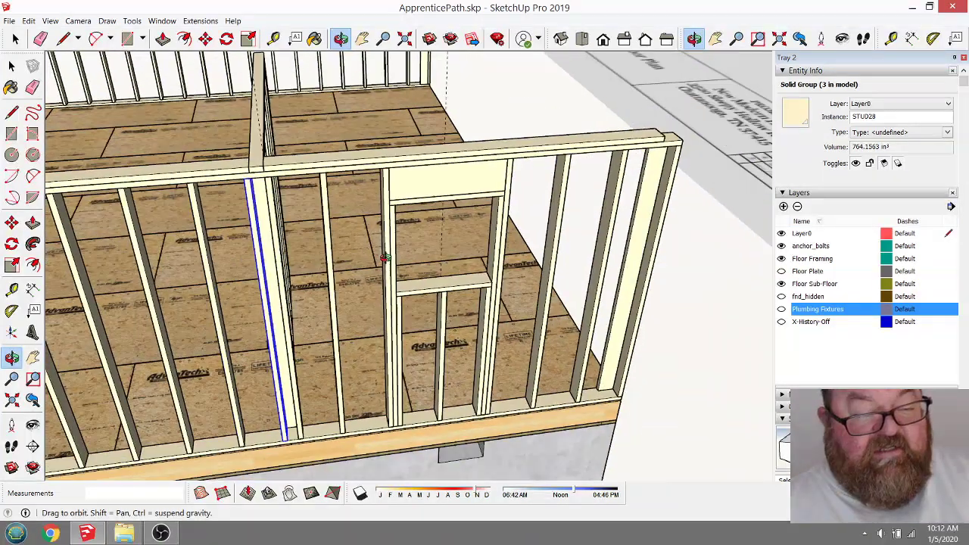
scroll(301, 412, up, 6)
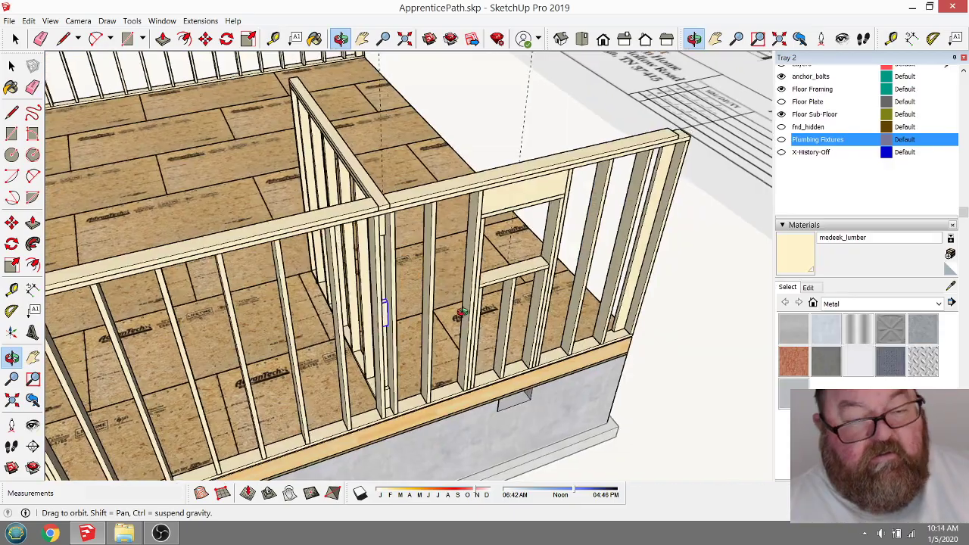
mouse_move(393, 317)
mouse_down()
mouse_move(355, 325)
mouse_move(382, 302)
mouse_up()
scroll(353, 327, up, 4)
click(15, 39)
click(373, 318)
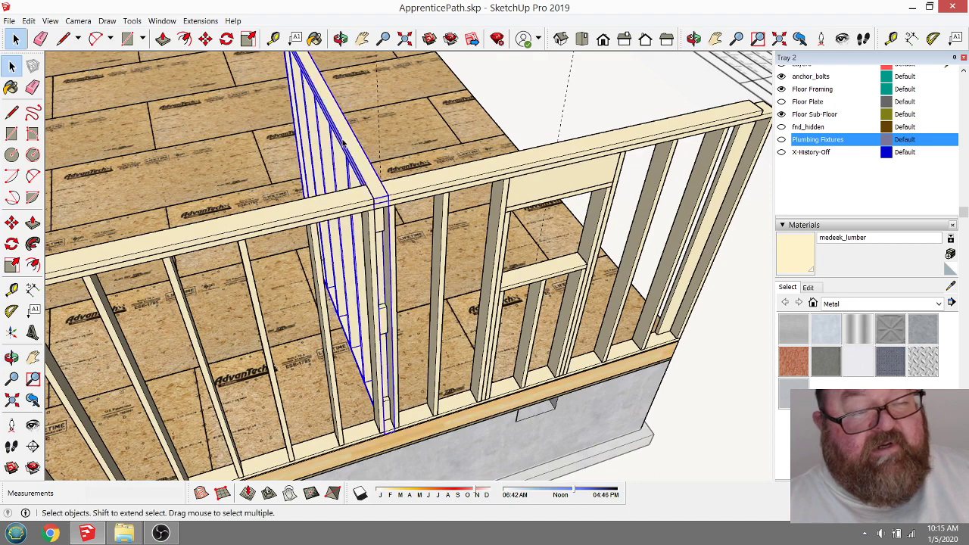
Step: Move the partition off the front wall into the open sub-floor area
middle_drag(446, 290, 451, 302)
click(205, 39)
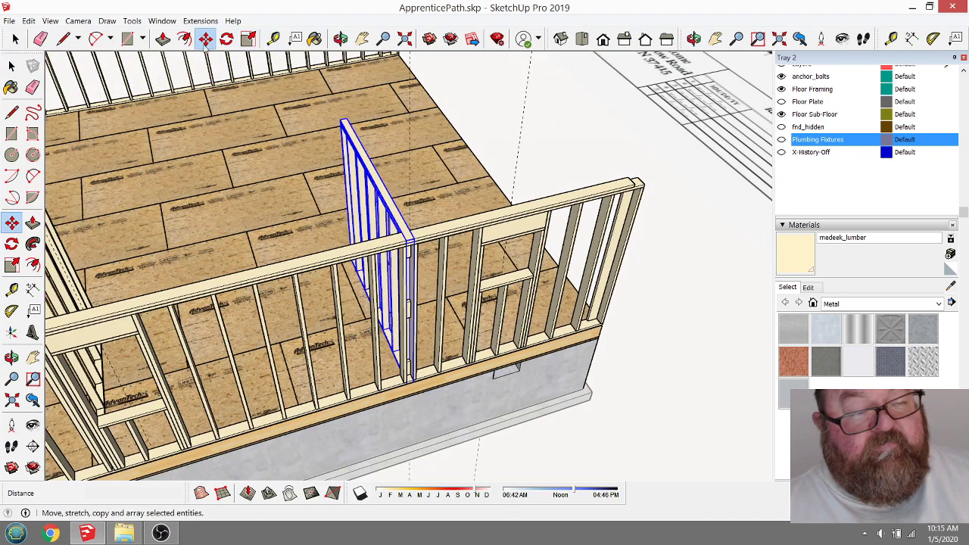
click(306, 237)
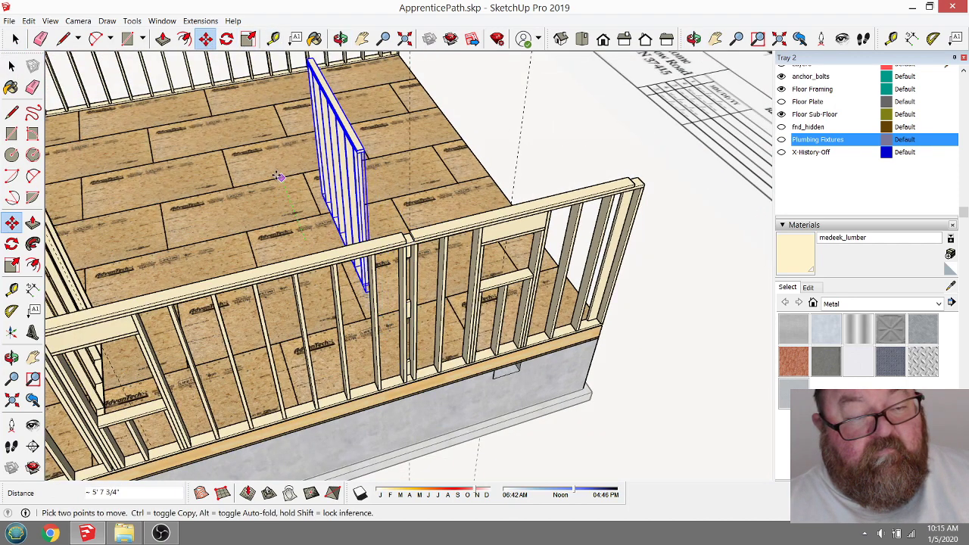
click(340, 39)
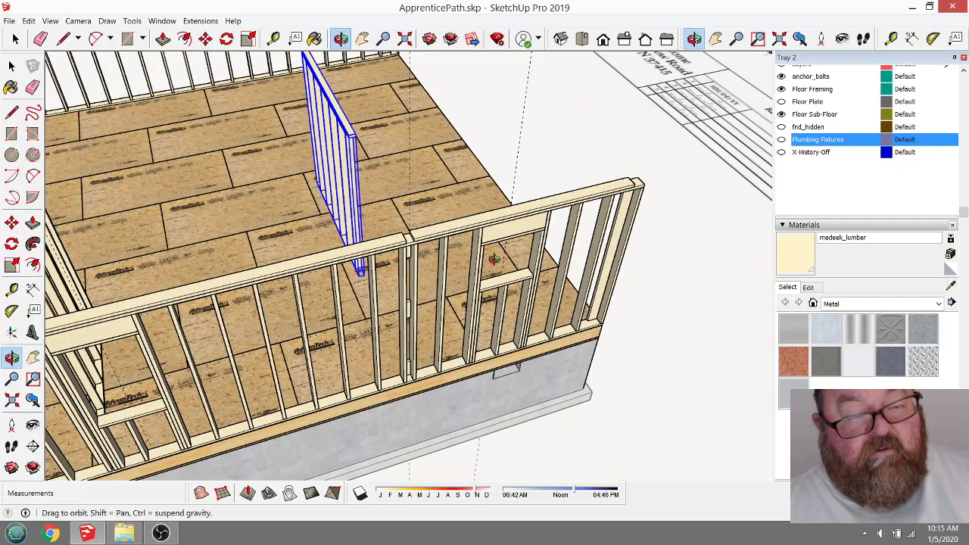
drag(424, 303, 256, 176)
scroll(257, 176, up, 8)
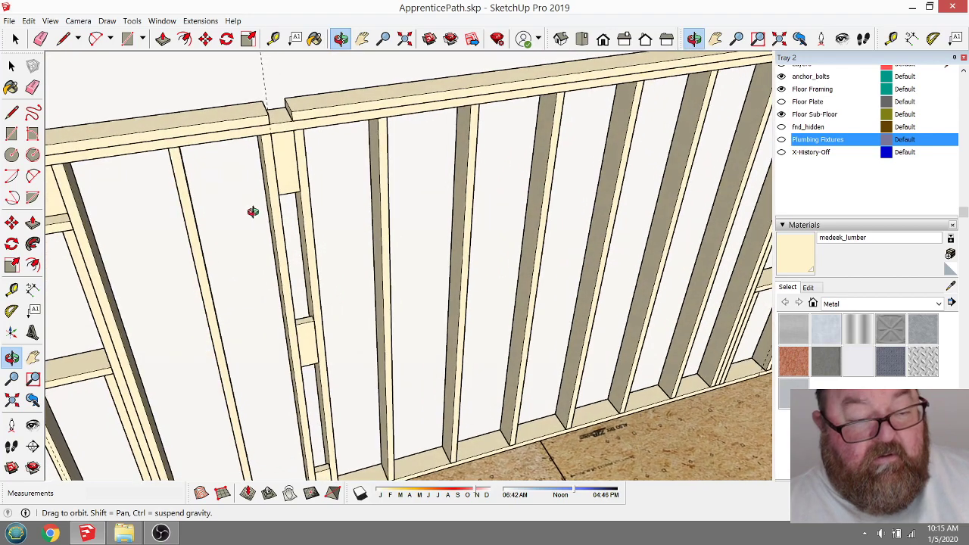
drag(252, 211, 327, 424)
scroll(331, 443, up, 3)
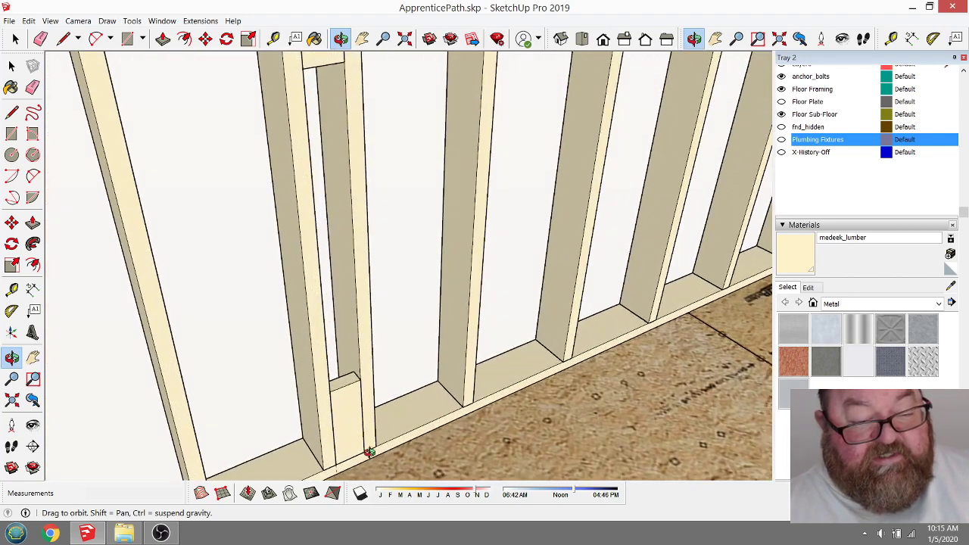
scroll(321, 466, up, 3)
scroll(320, 414, down, 3)
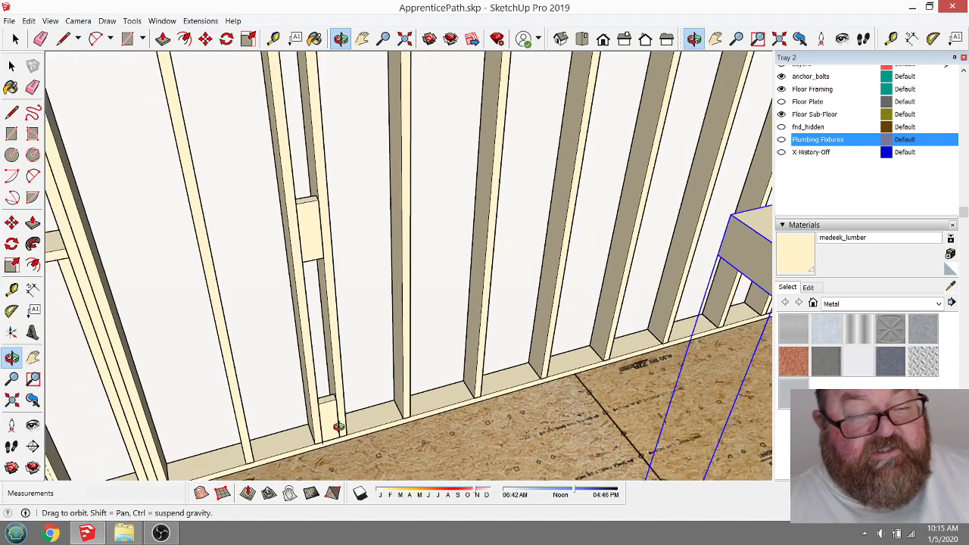
drag(322, 358, 313, 337)
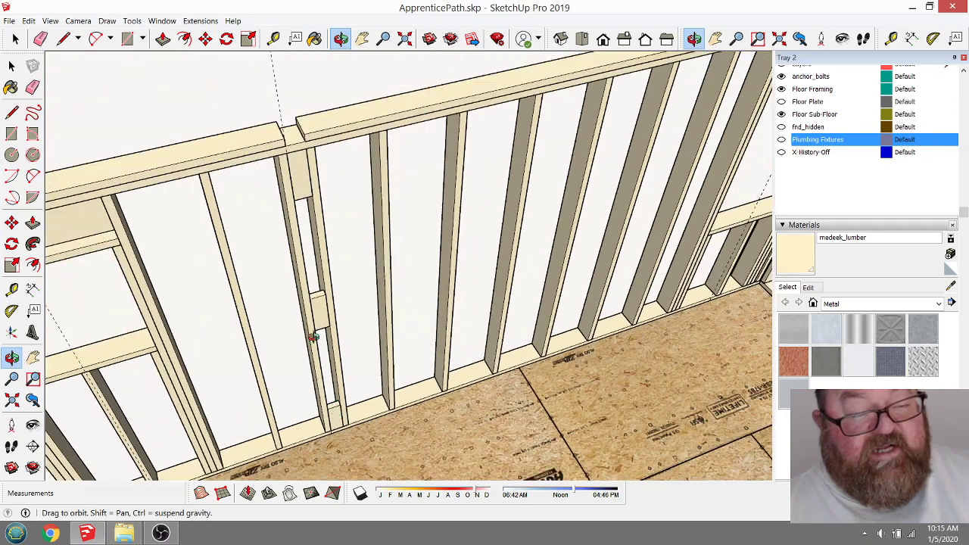
drag(302, 161, 310, 202)
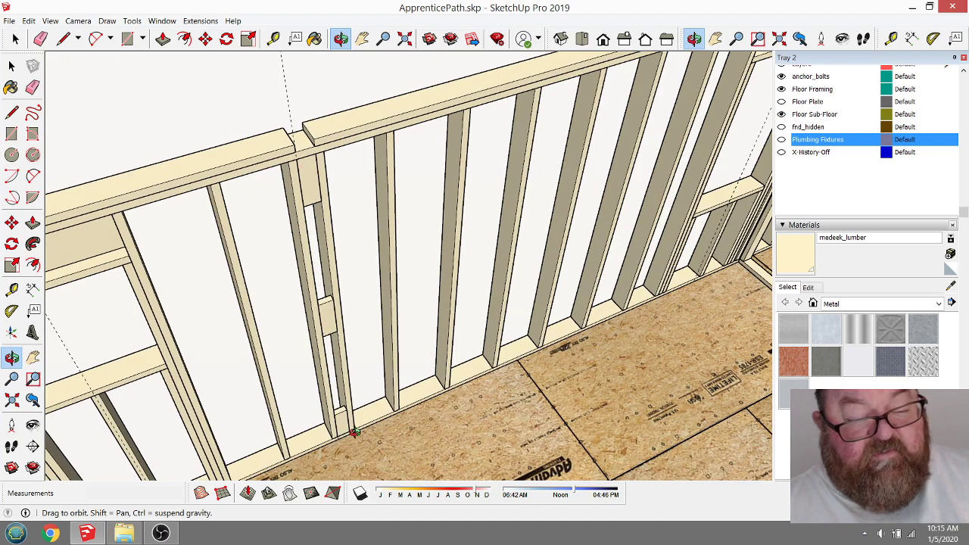
drag(317, 181, 318, 164)
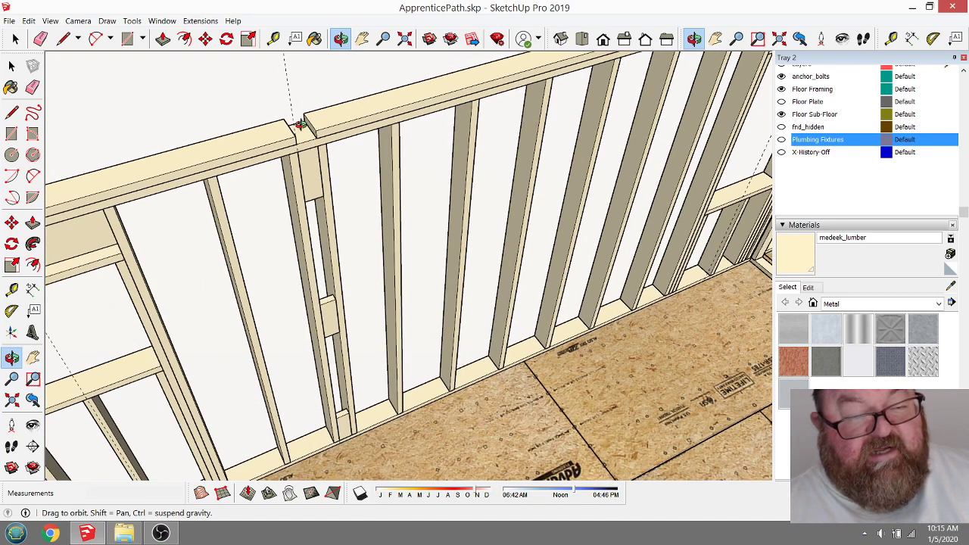
drag(308, 119, 327, 128)
drag(445, 398, 541, 327)
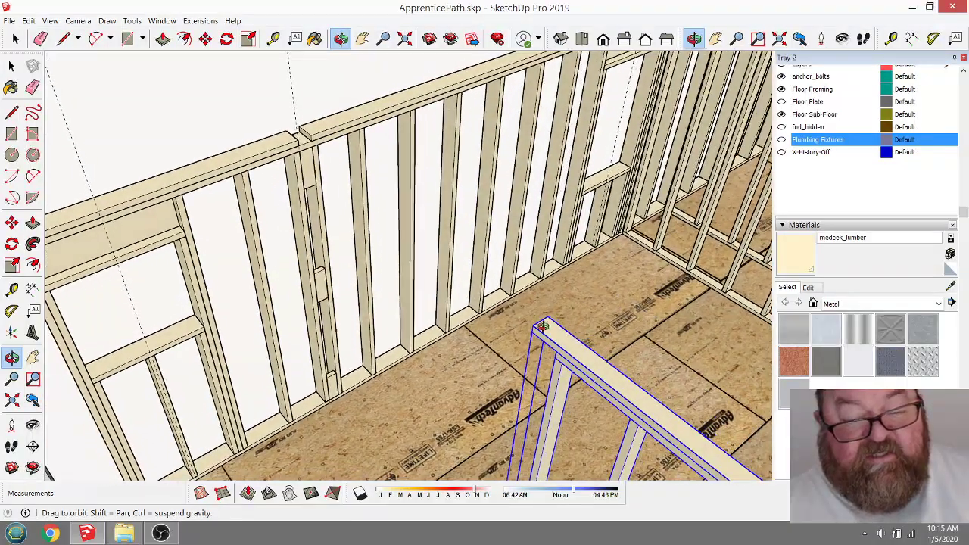
drag(303, 157, 259, 169)
scroll(273, 140, up, 5)
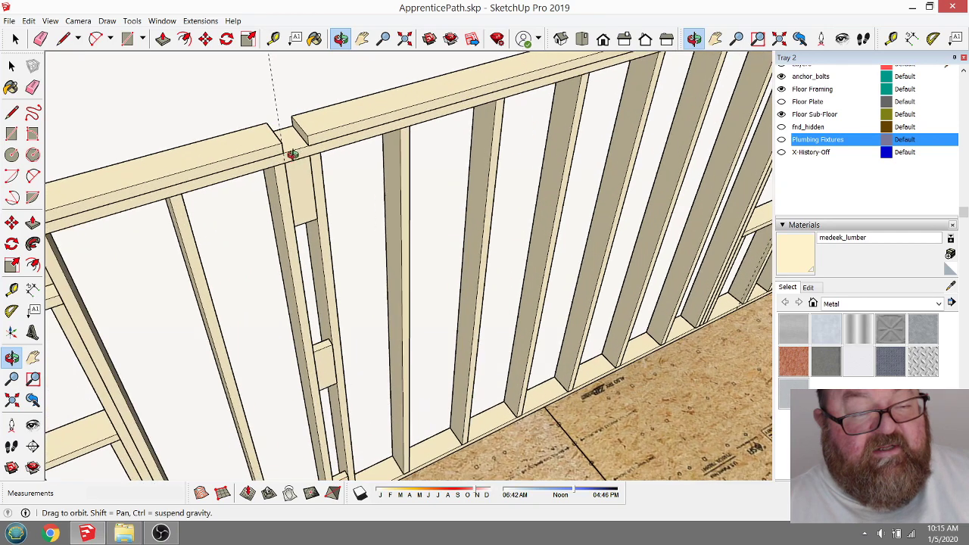
scroll(295, 151, down, 2)
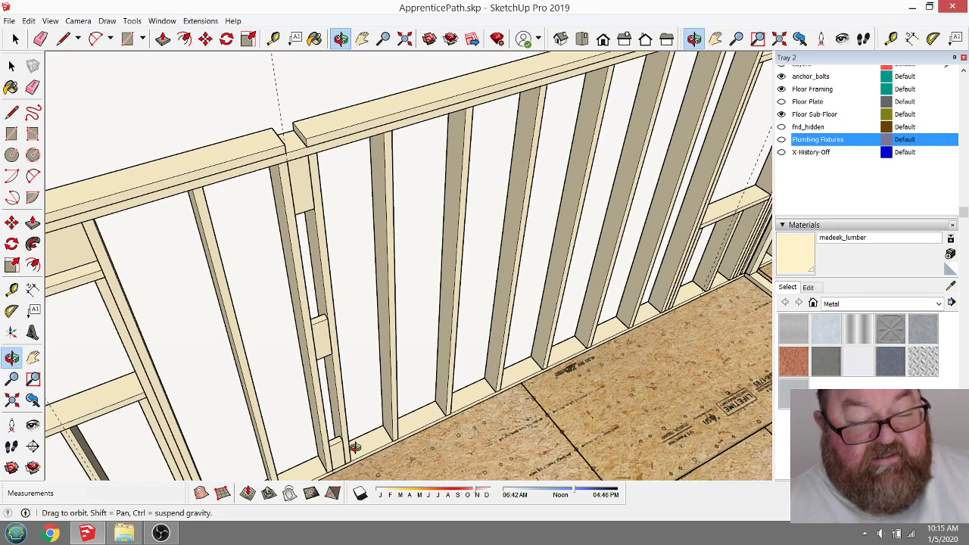
drag(355, 447, 361, 424)
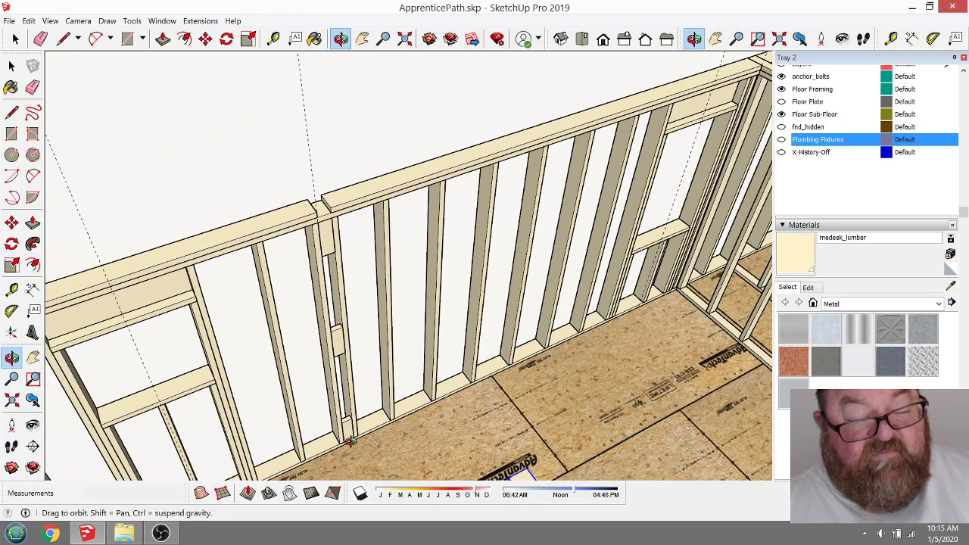
drag(349, 358, 301, 220)
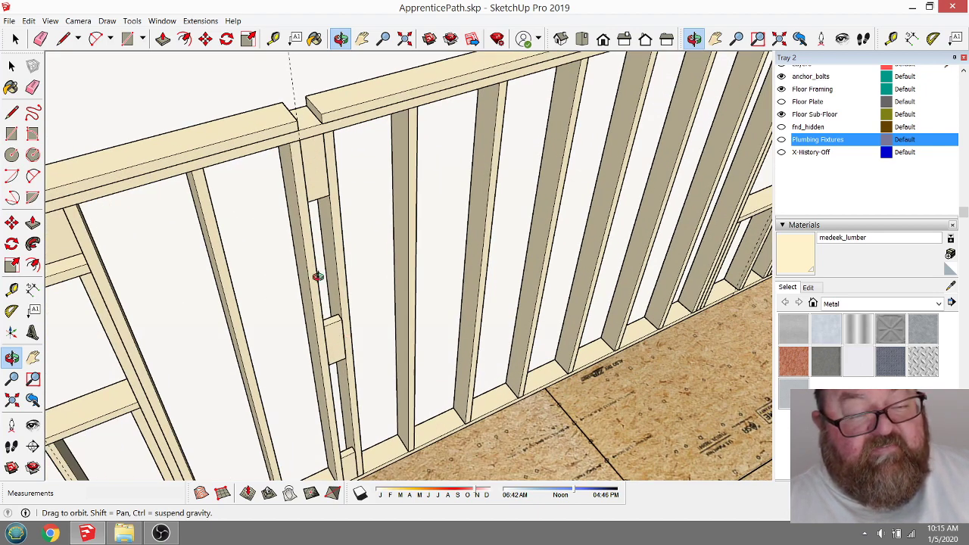
scroll(318, 165, down, 3)
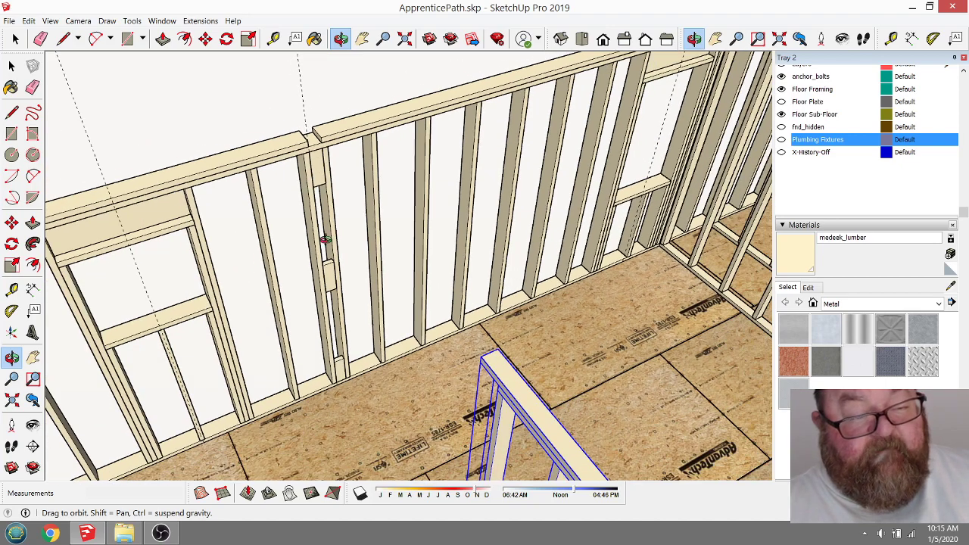
drag(324, 239, 330, 260)
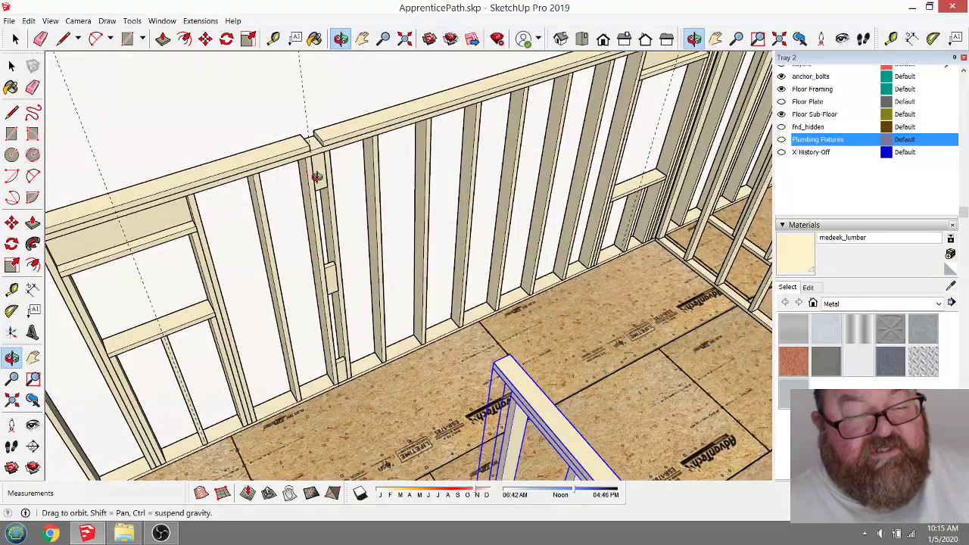
scroll(343, 353, up, 4)
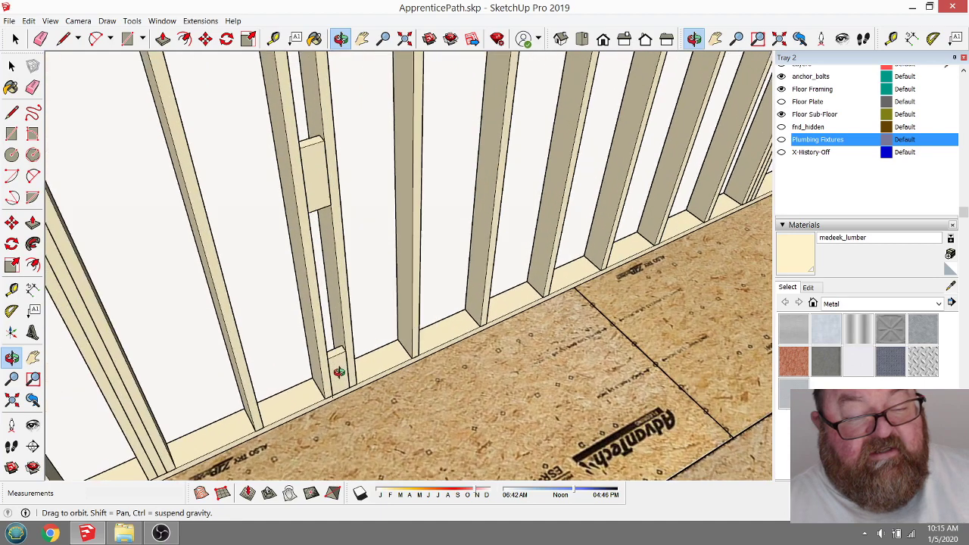
scroll(331, 357, down, 5)
scroll(325, 227, up, 4)
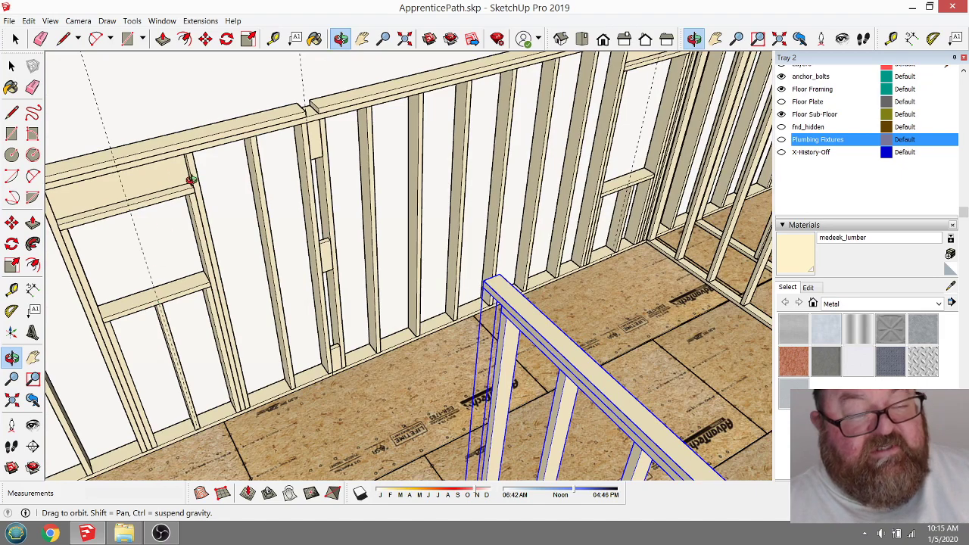
drag(191, 179, 192, 144)
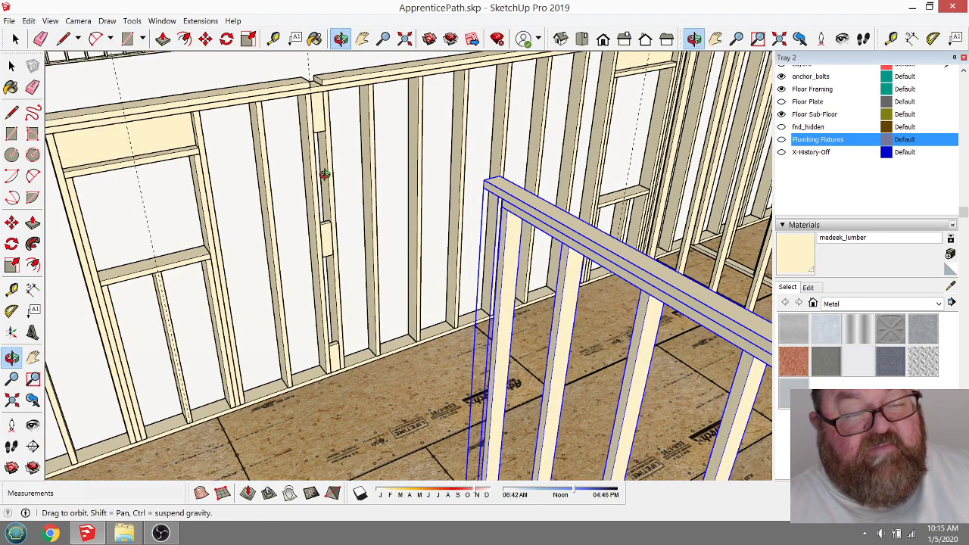
drag(328, 264, 340, 303)
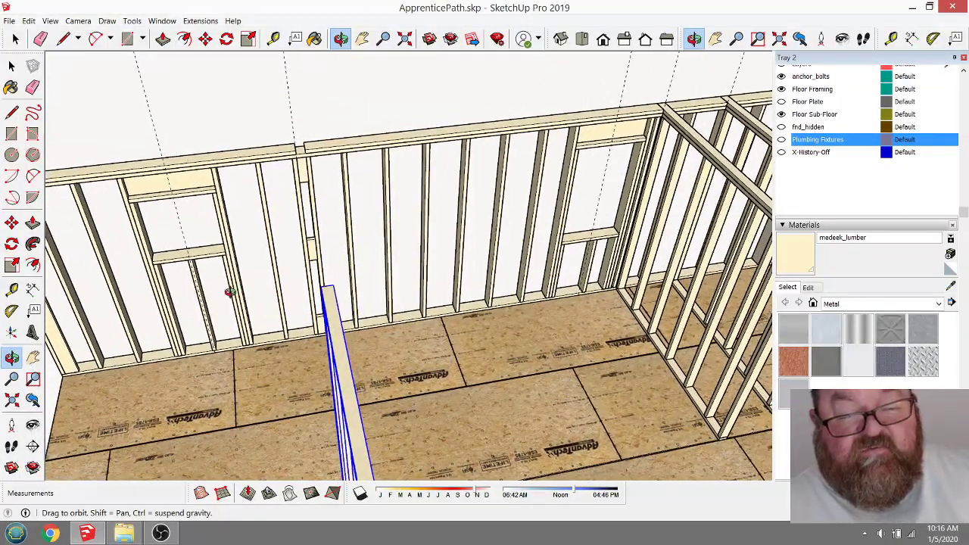
drag(229, 292, 305, 288)
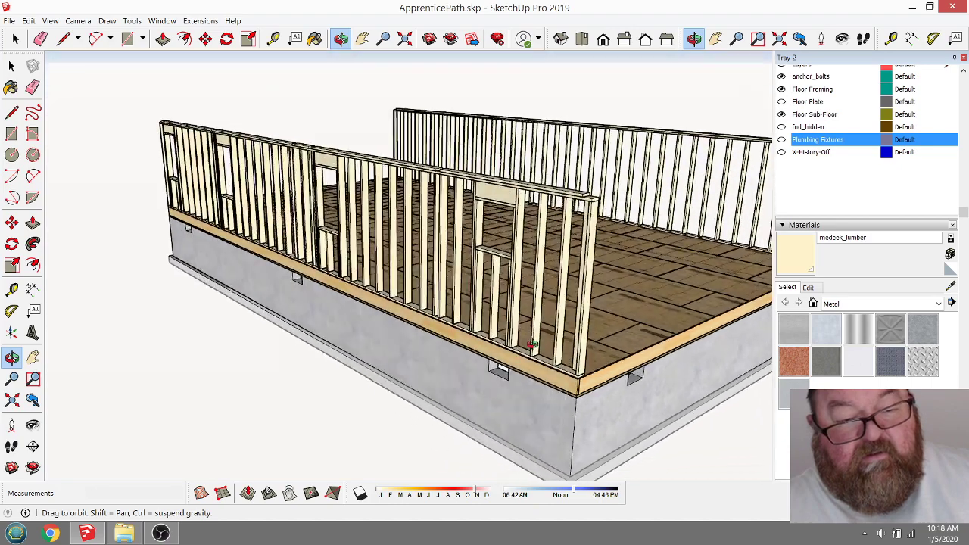
Step: Delete the back wall framing, leaving only the front exterior wall on the deck
drag(533, 345, 321, 313)
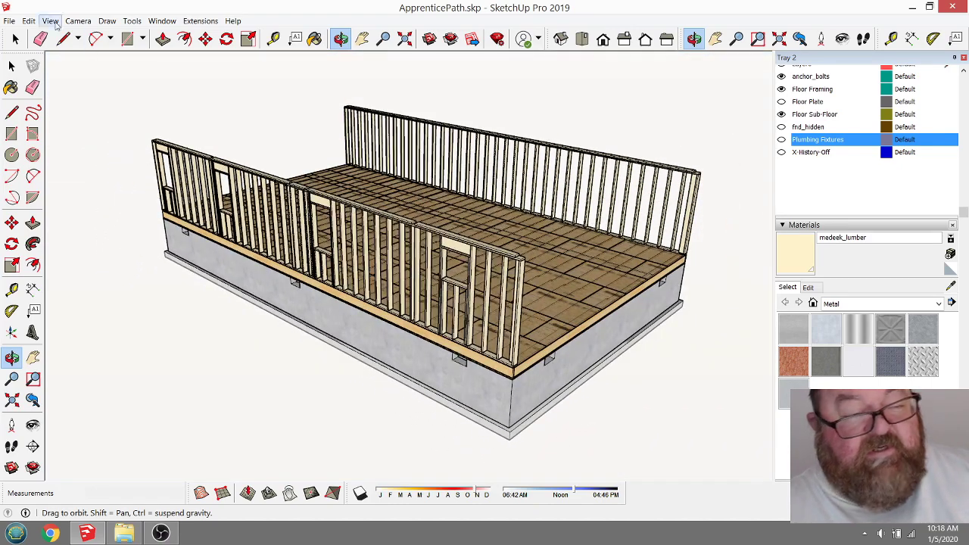
click(15, 38)
click(449, 132)
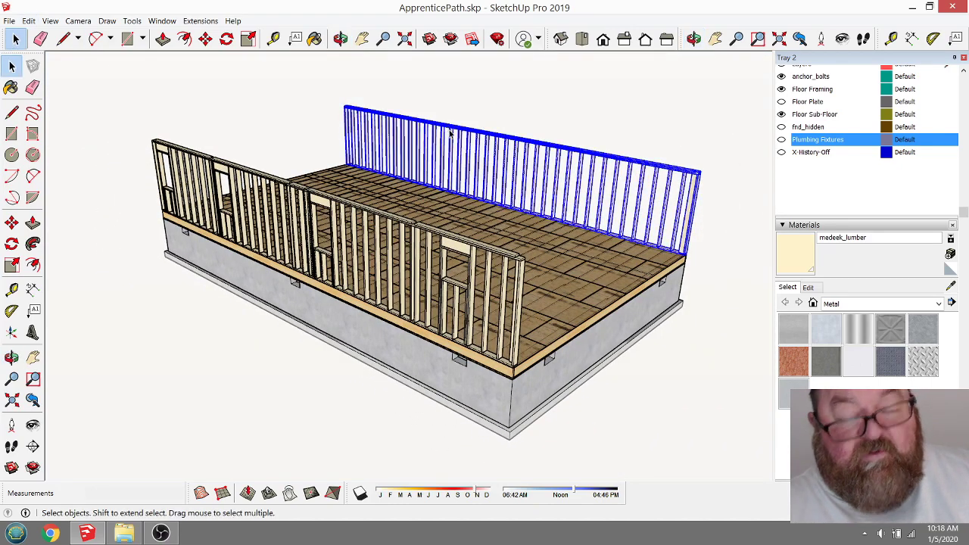
key(Delete)
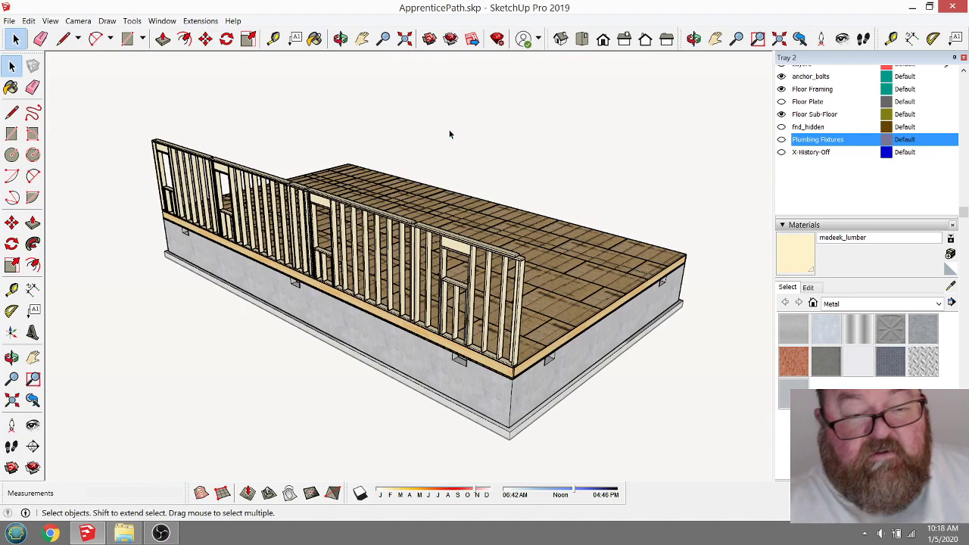
click(340, 39)
drag(409, 249, 149, 165)
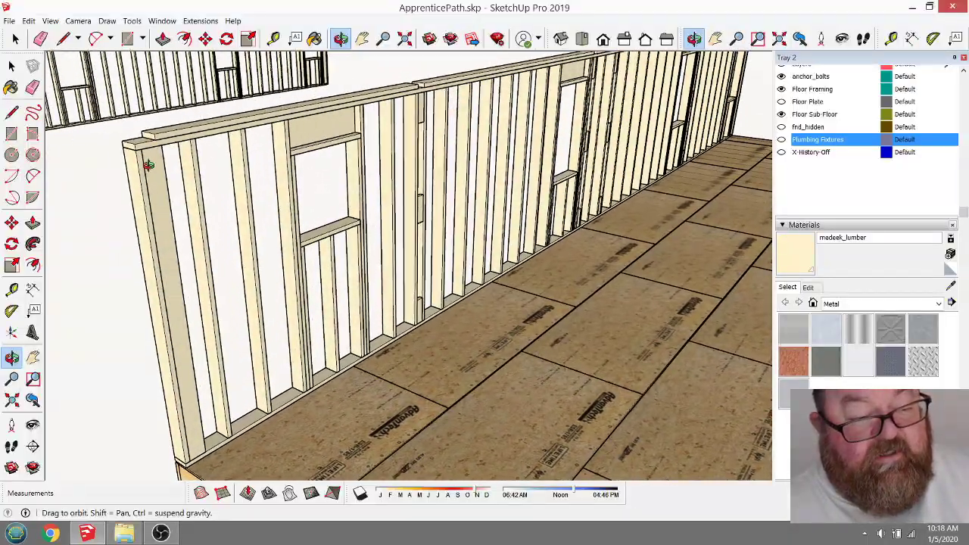
Step: Orbit around the framed wall and deck, viewing its top plate and bottom edge
drag(161, 276, 186, 349)
scroll(692, 427, up, 5)
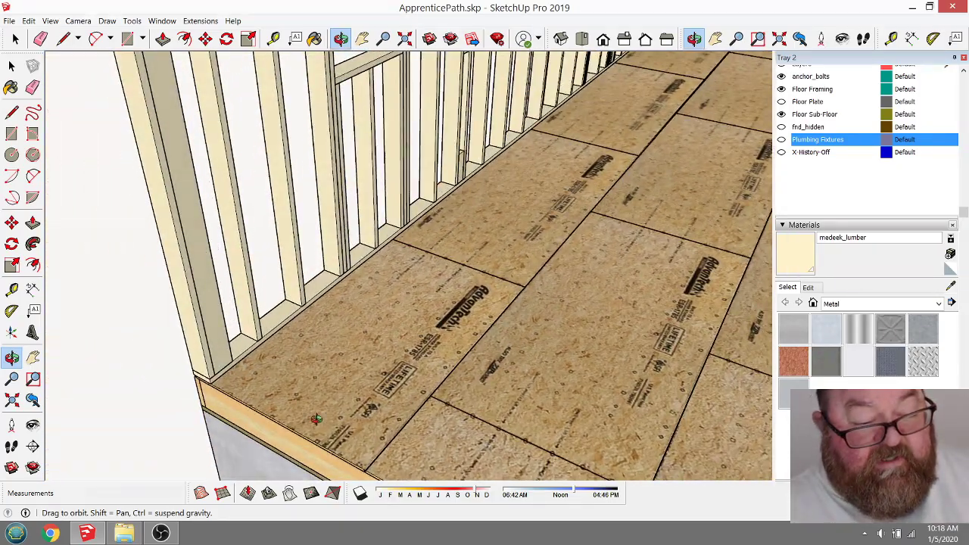
drag(272, 380, 168, 367)
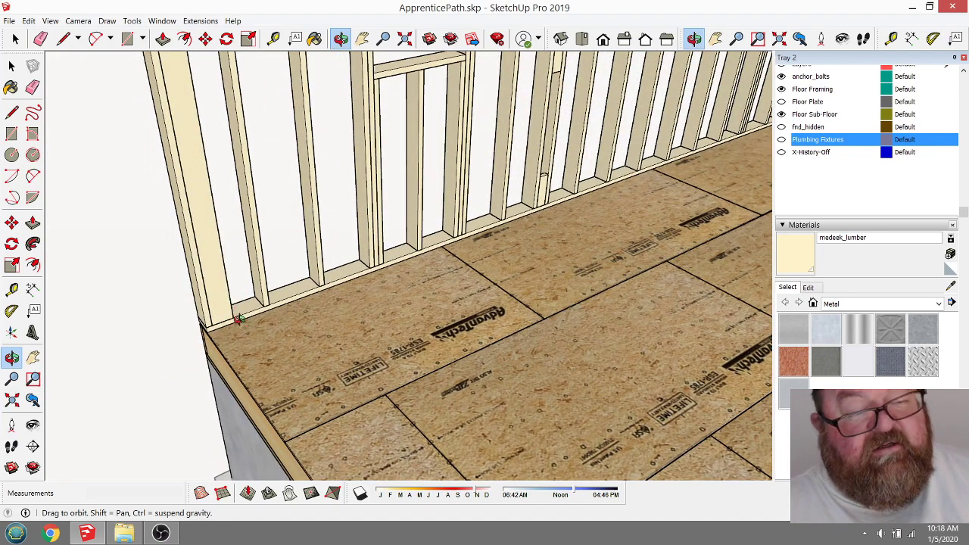
drag(237, 318, 172, 312)
drag(174, 357, 205, 320)
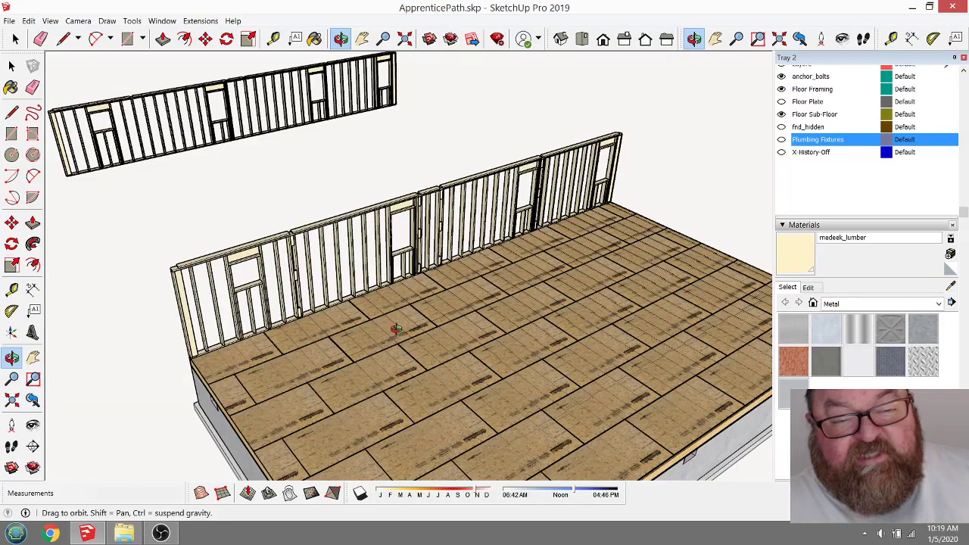
drag(396, 328, 529, 334)
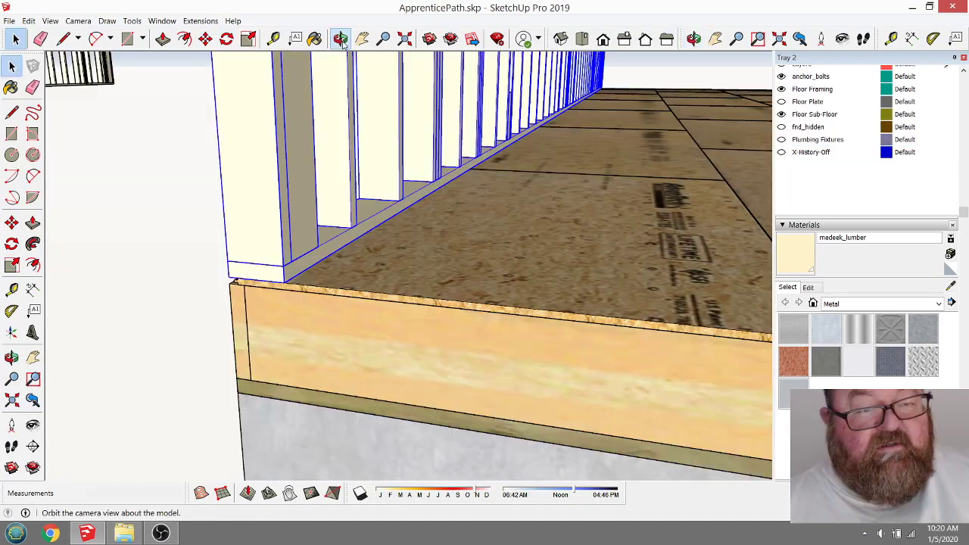
Step: Tip the framed wall 90° about its bottom edge so it lies flat on the deck
click(342, 43)
drag(408, 136, 283, 225)
click(226, 39)
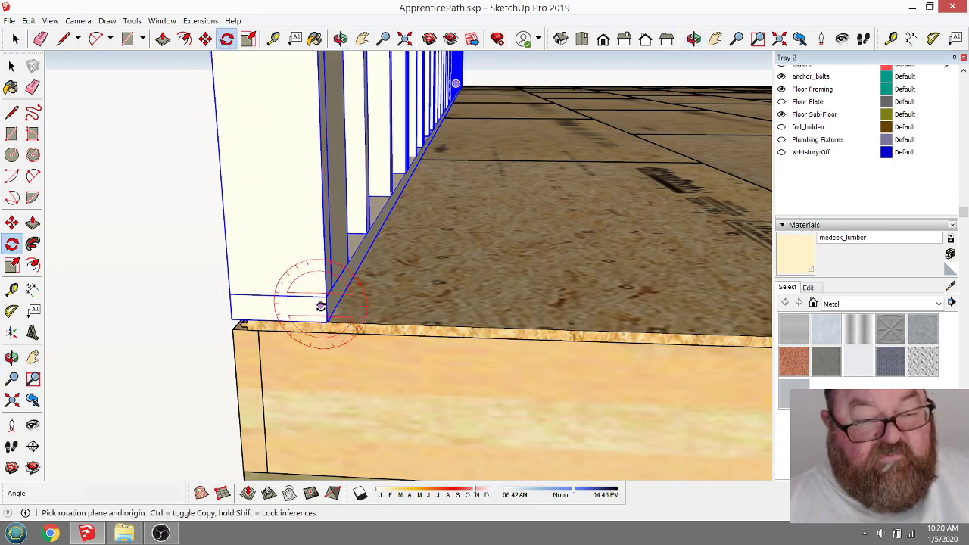
click(327, 322)
click(322, 241)
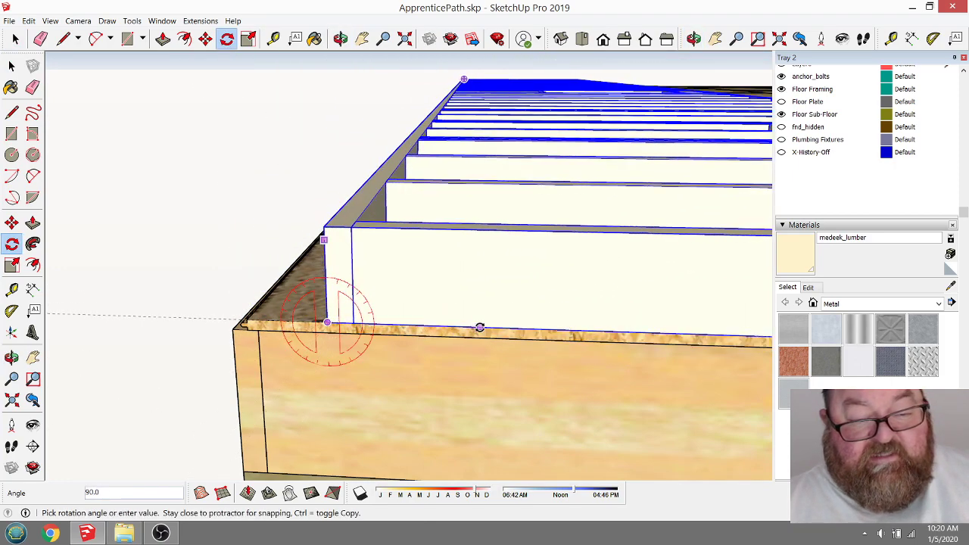
click(480, 327)
scroll(281, 367, down, 8)
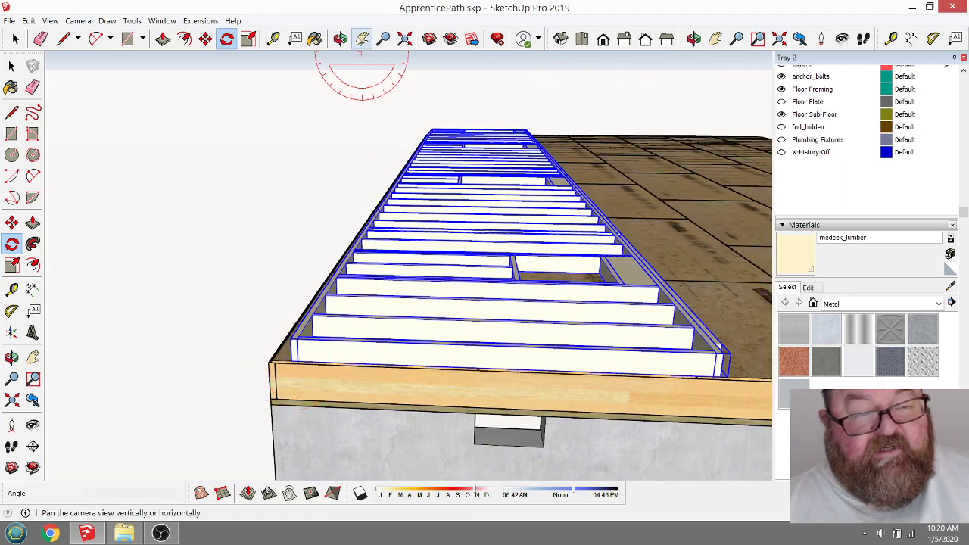
Step: Open the wall framing group for editing and select its end stud
click(340, 38)
drag(545, 250, 437, 346)
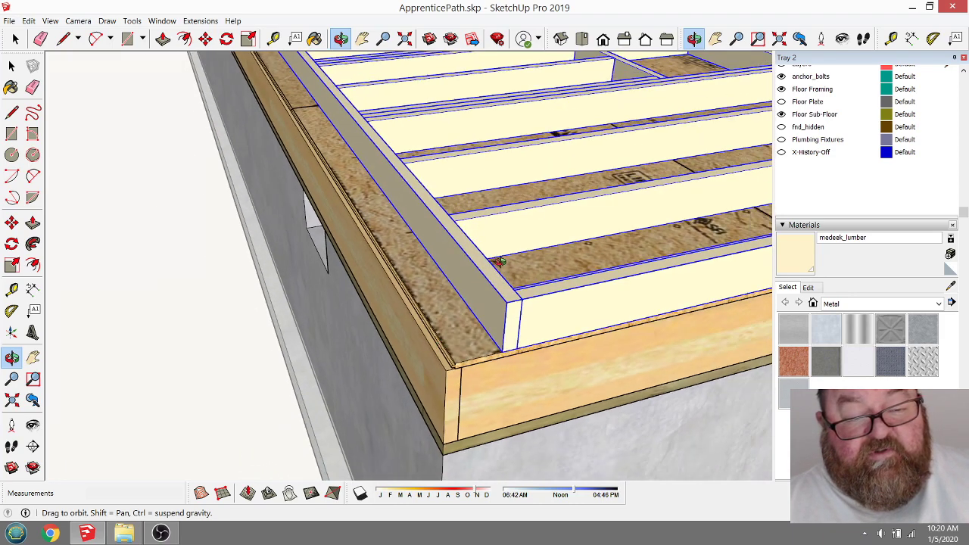
drag(507, 266, 458, 272)
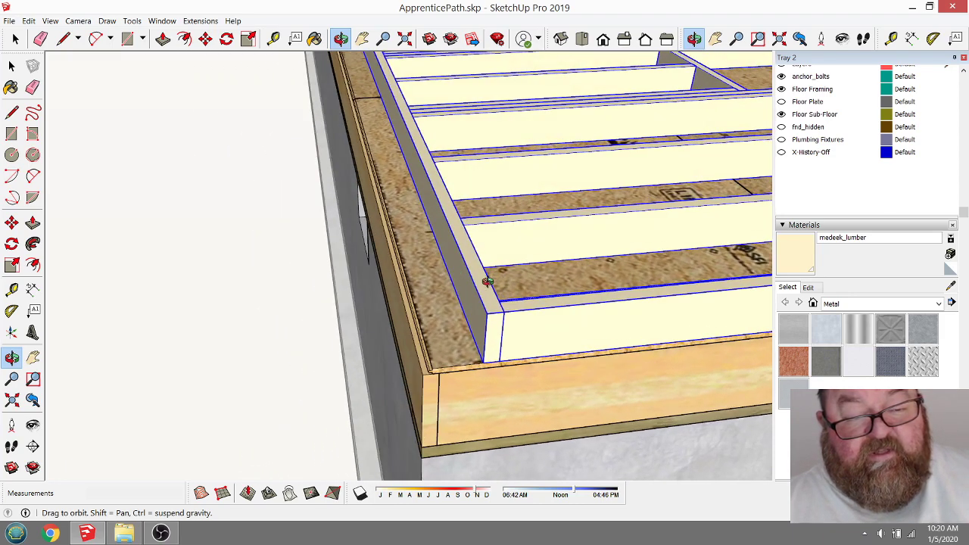
scroll(272, 316, down, 5)
drag(272, 315, 370, 305)
scroll(525, 291, up, 4)
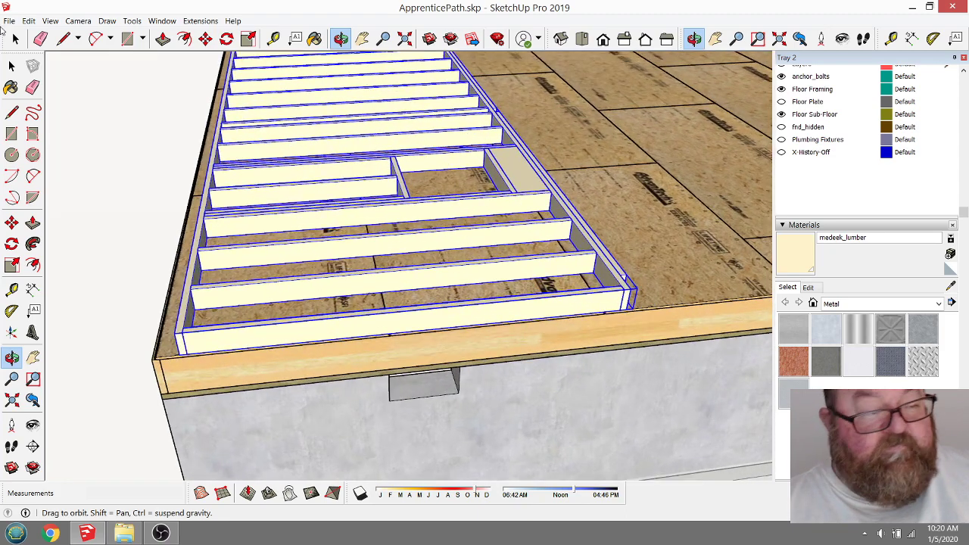
click(15, 38)
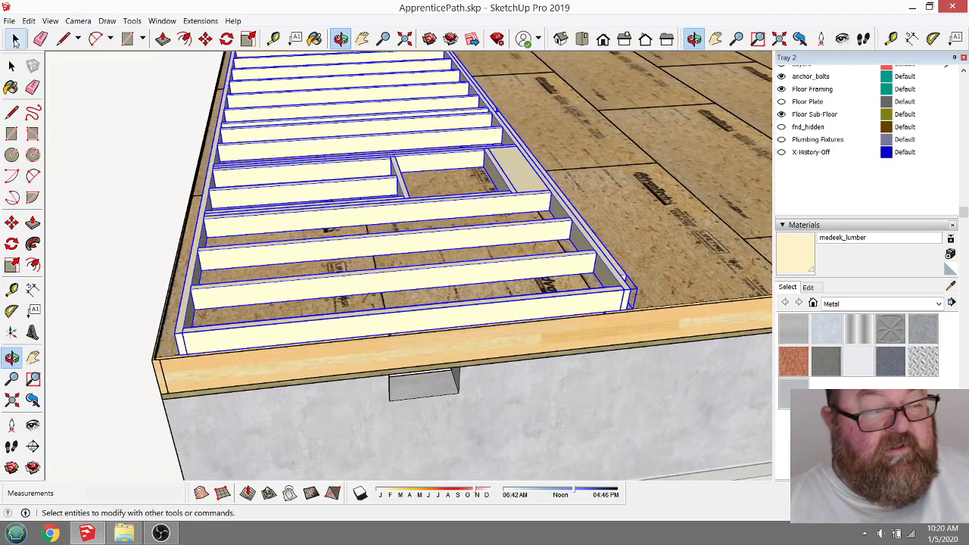
double_click(288, 190)
click(557, 205)
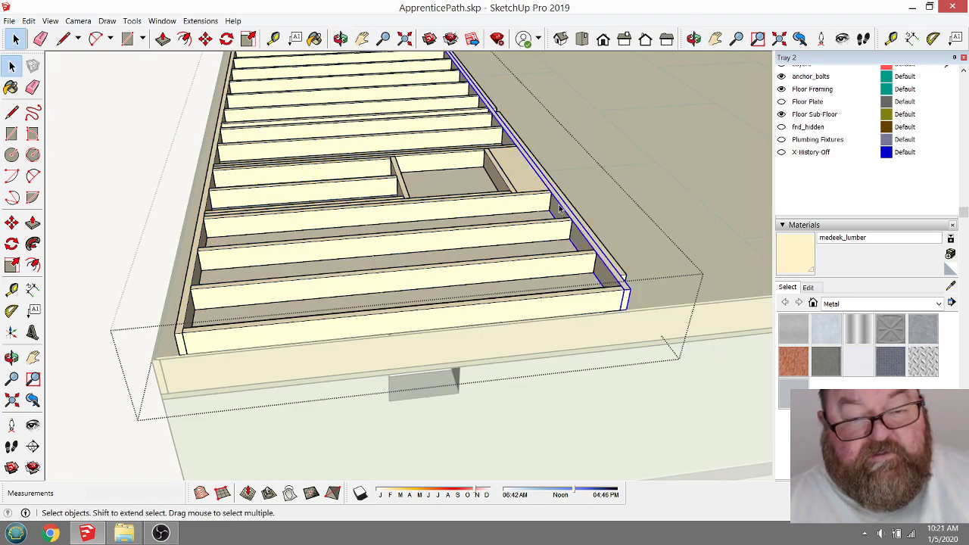
Step: Copy the end stud with Move plus Ctrl to double it at the frame's end
click(205, 38)
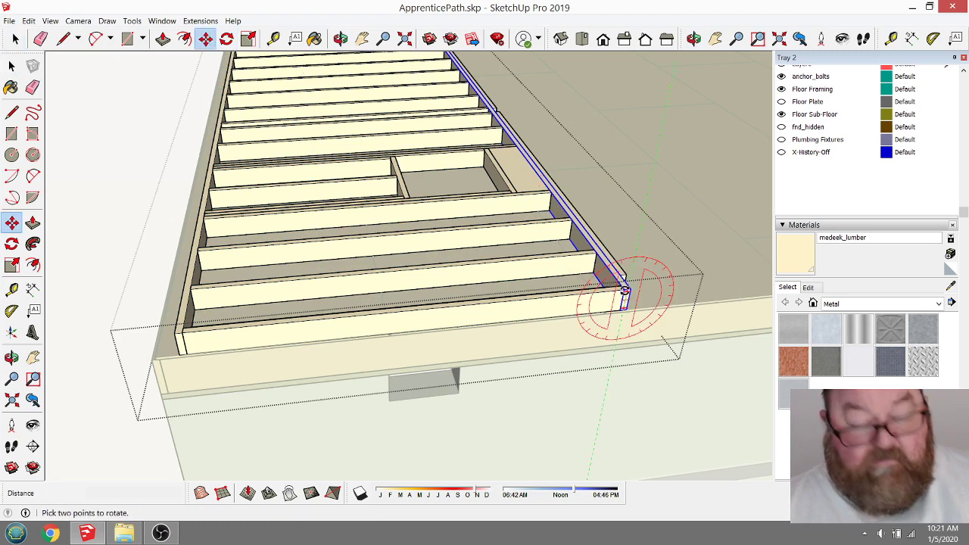
key(ctrl)
click(622, 289)
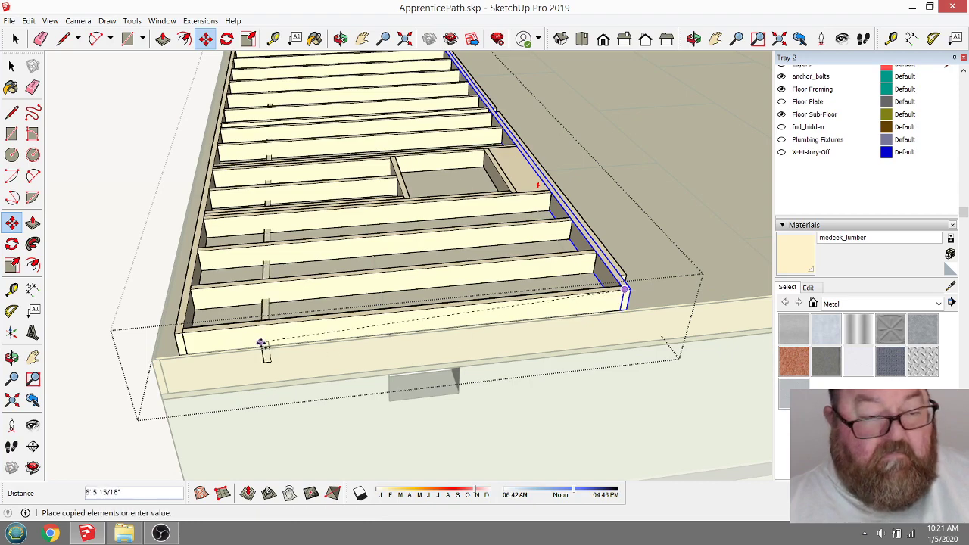
scroll(303, 350, down, 2)
scroll(257, 350, up, 4)
scroll(340, 325, up, 3)
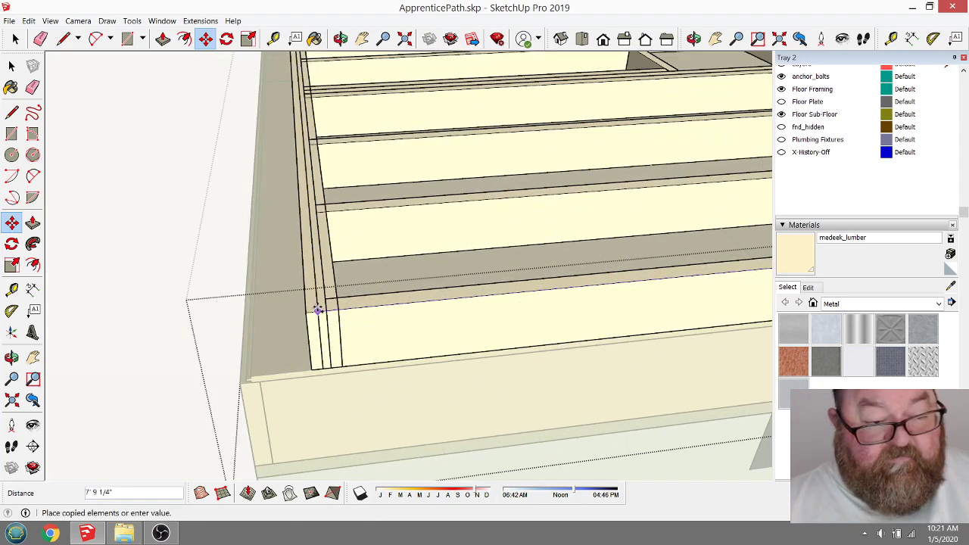
click(326, 308)
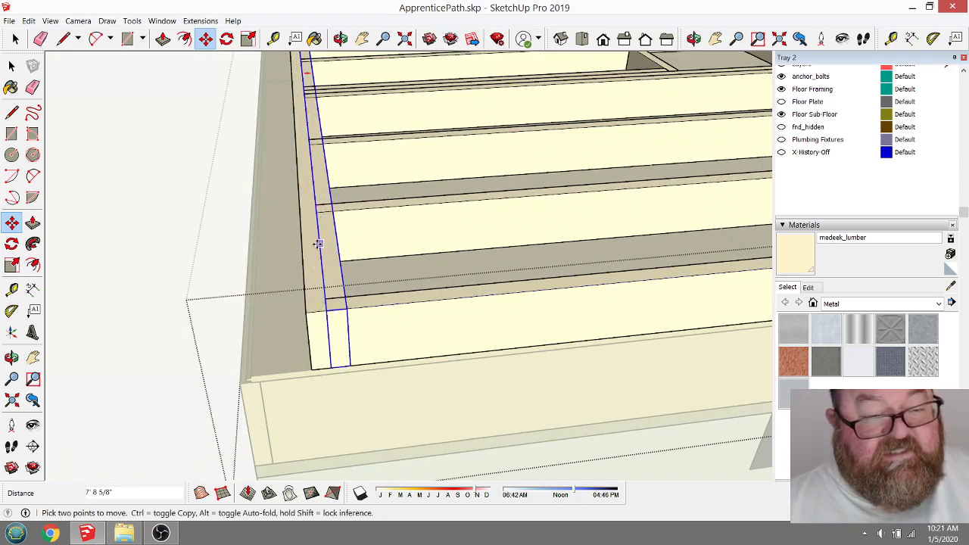
scroll(319, 243, up, 2)
scroll(318, 372, down, 4)
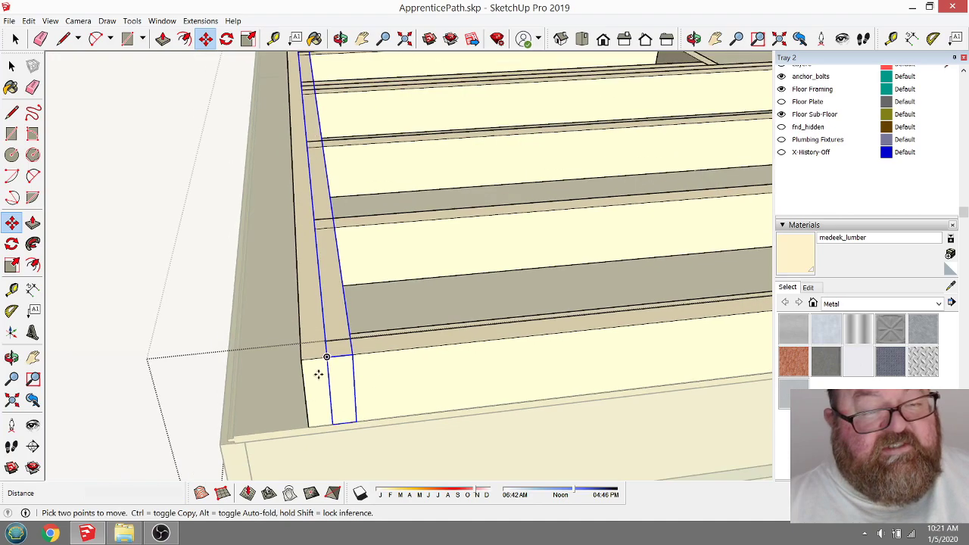
Step: Reposition the copied stud snug against the frame's end
click(340, 38)
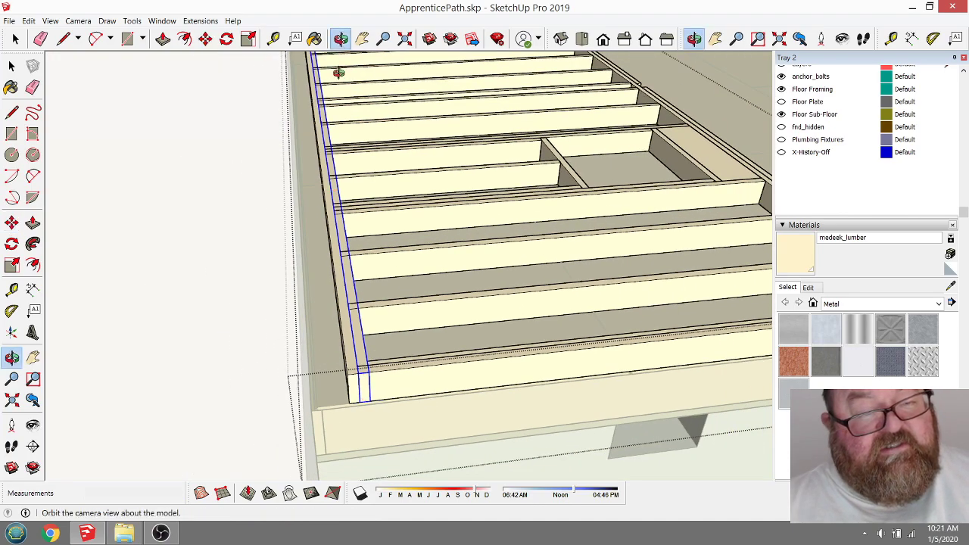
drag(340, 75, 650, 346)
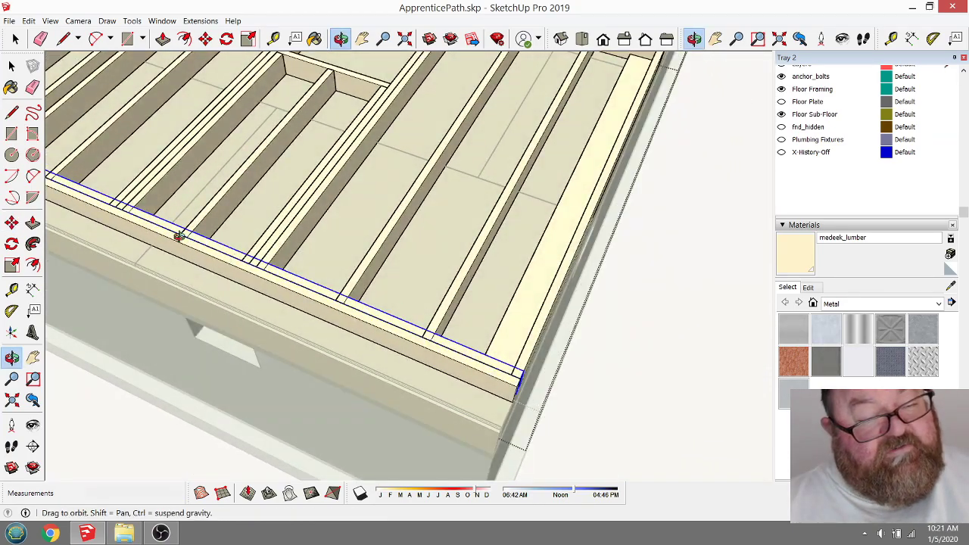
drag(381, 324, 252, 352)
scroll(252, 352, up, 5)
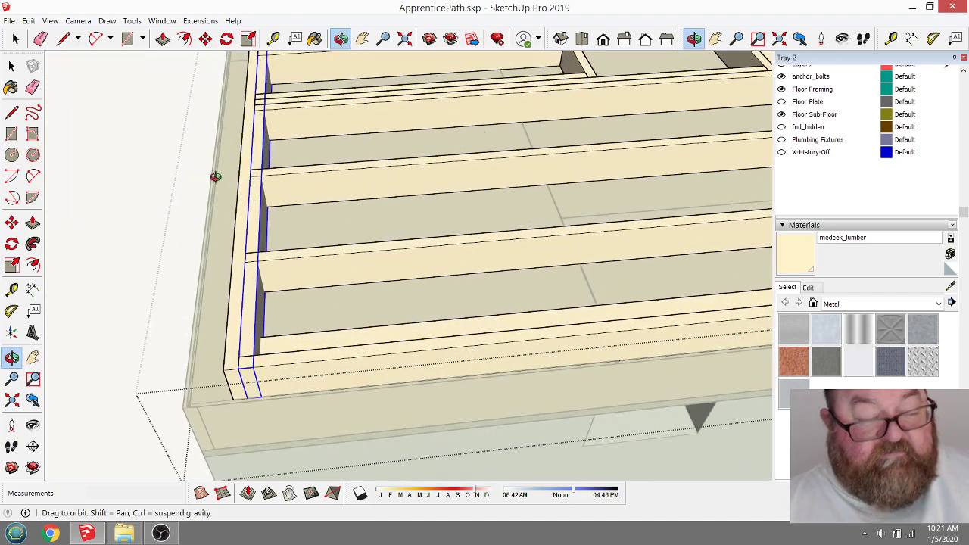
click(205, 38)
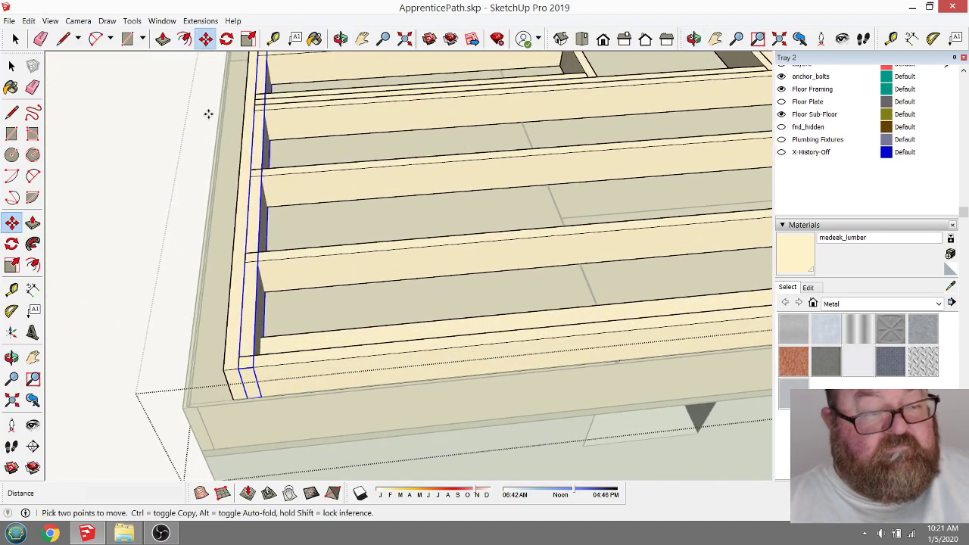
click(238, 367)
scroll(238, 367, down, 5)
scroll(521, 380, up, 5)
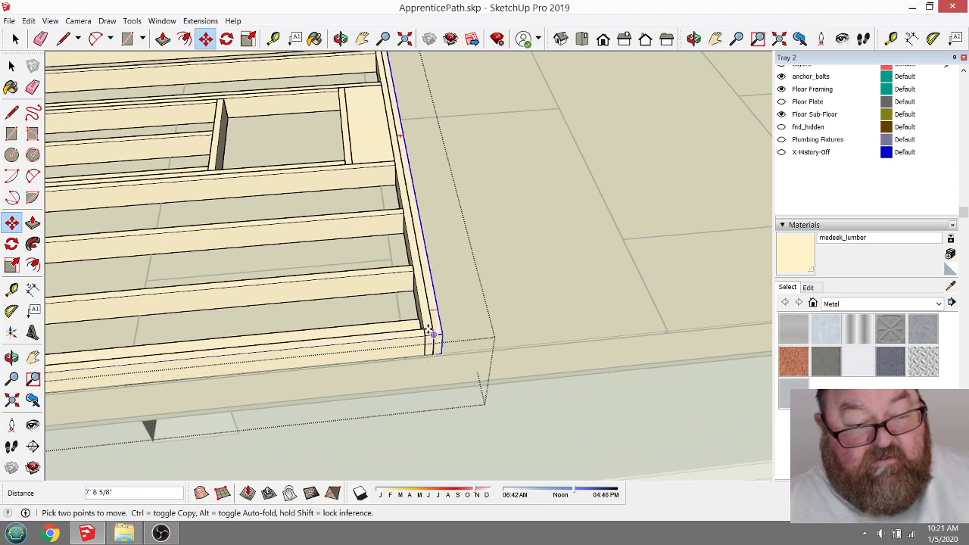
click(504, 310)
scroll(309, 370, down, 5)
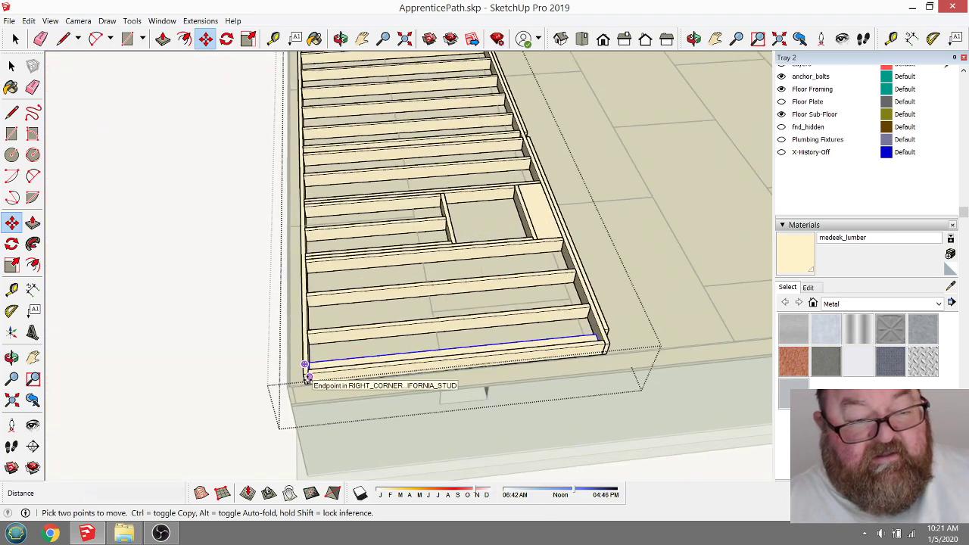
click(340, 39)
drag(484, 318, 493, 241)
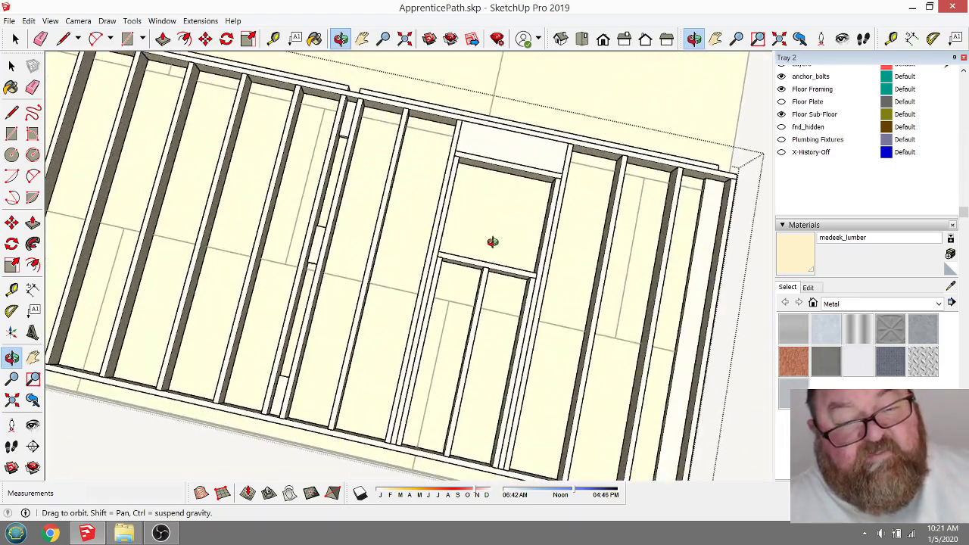
scroll(262, 294, down, 5)
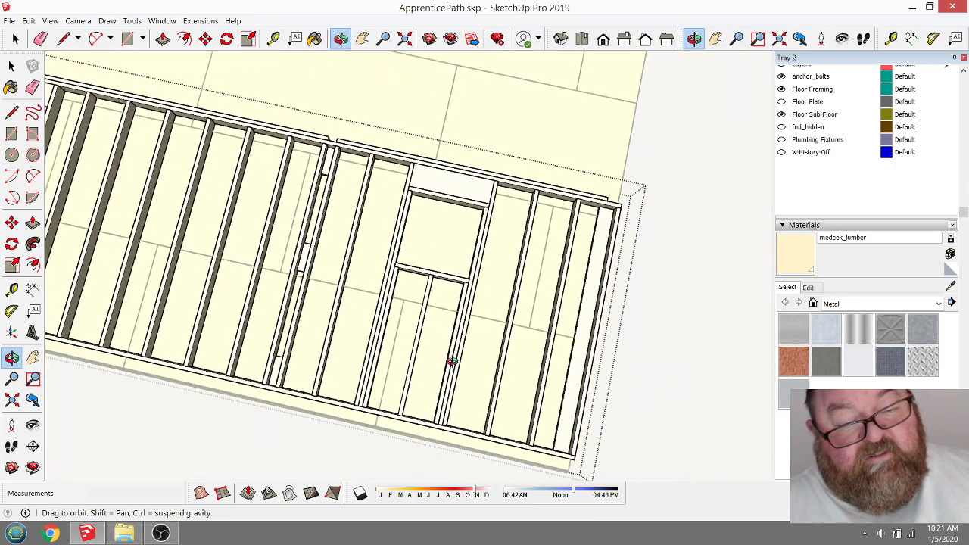
scroll(507, 210, up, 5)
scroll(484, 189, up, 2)
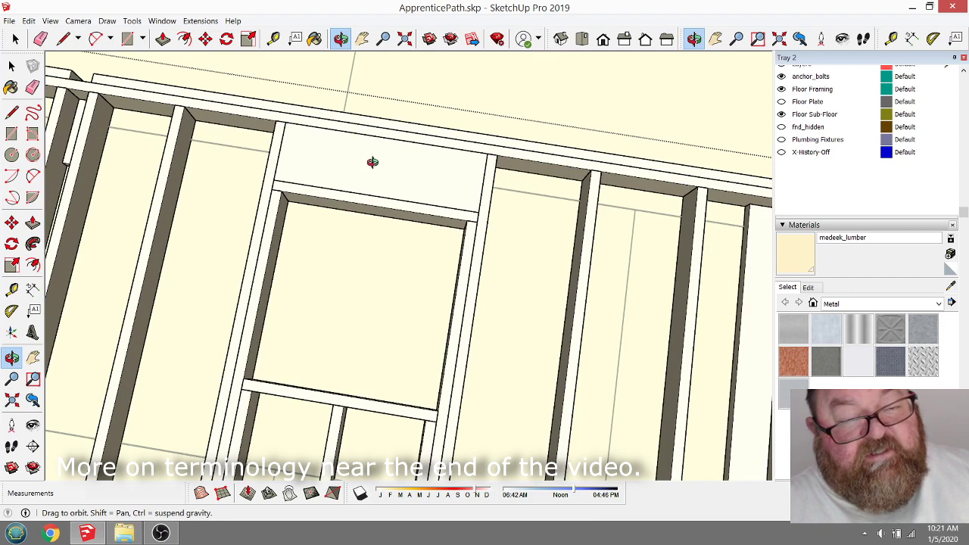
mouse_move(374, 156)
mouse_down()
mouse_move(428, 203)
mouse_move(402, 149)
mouse_move(477, 207)
mouse_move(265, 202)
mouse_up()
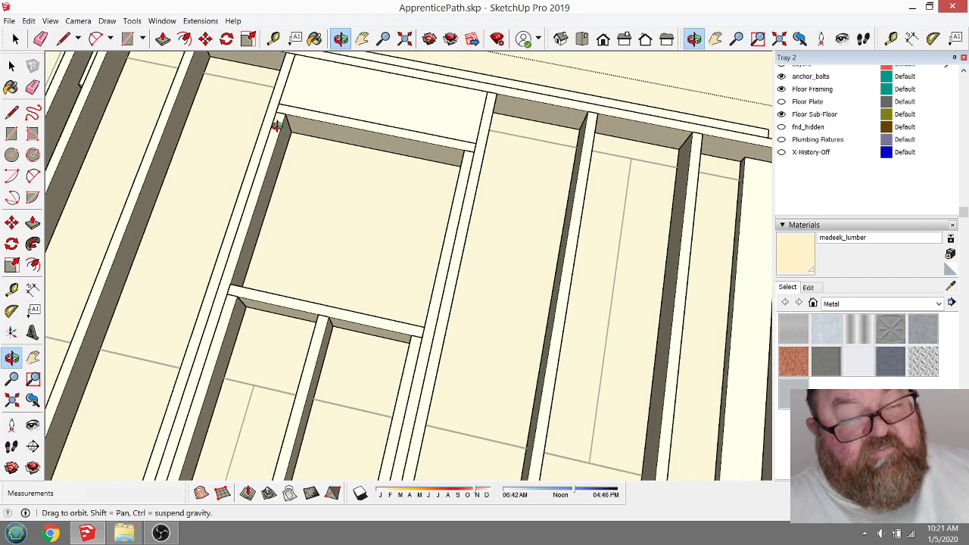
drag(468, 149, 459, 210)
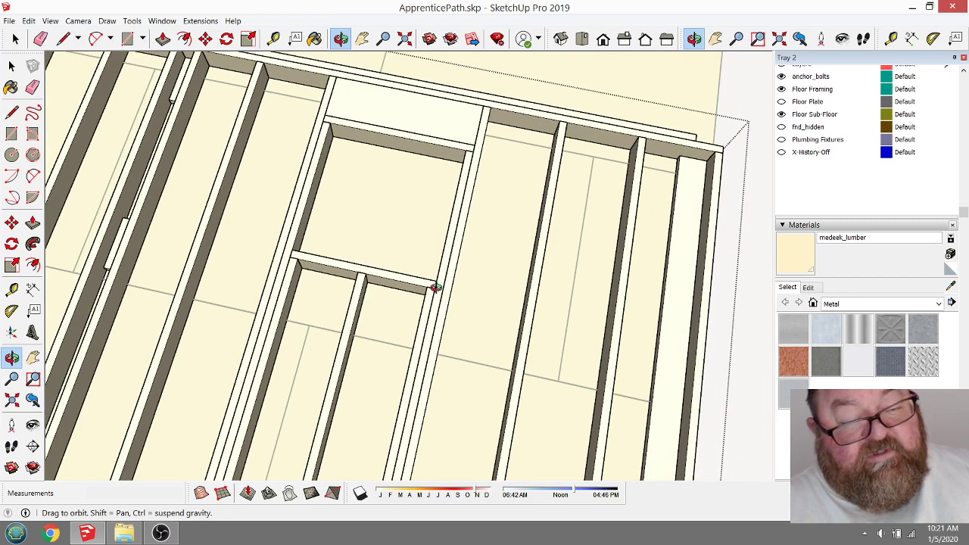
mouse_move(352, 269)
mouse_down()
mouse_move(396, 296)
mouse_move(385, 348)
mouse_move(374, 335)
mouse_move(357, 224)
mouse_up()
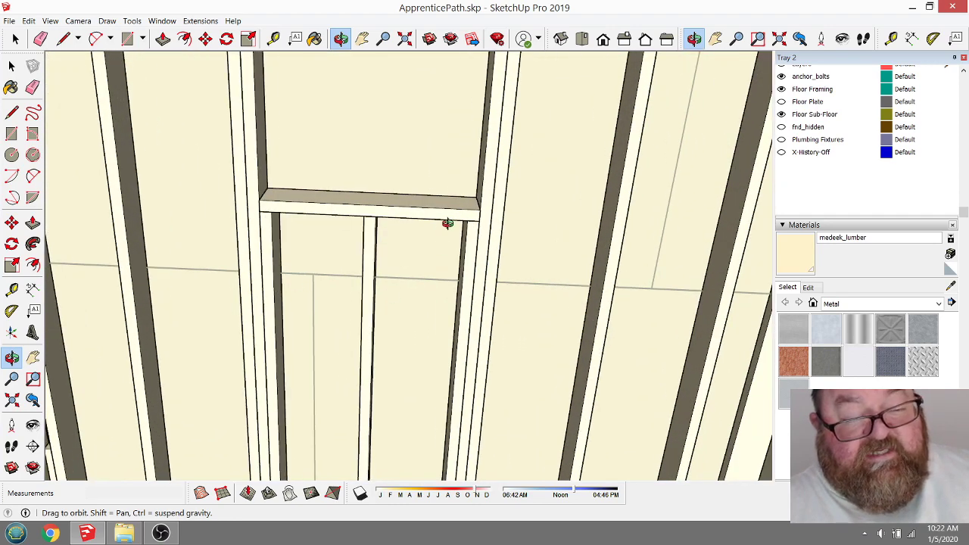
drag(467, 253, 467, 233)
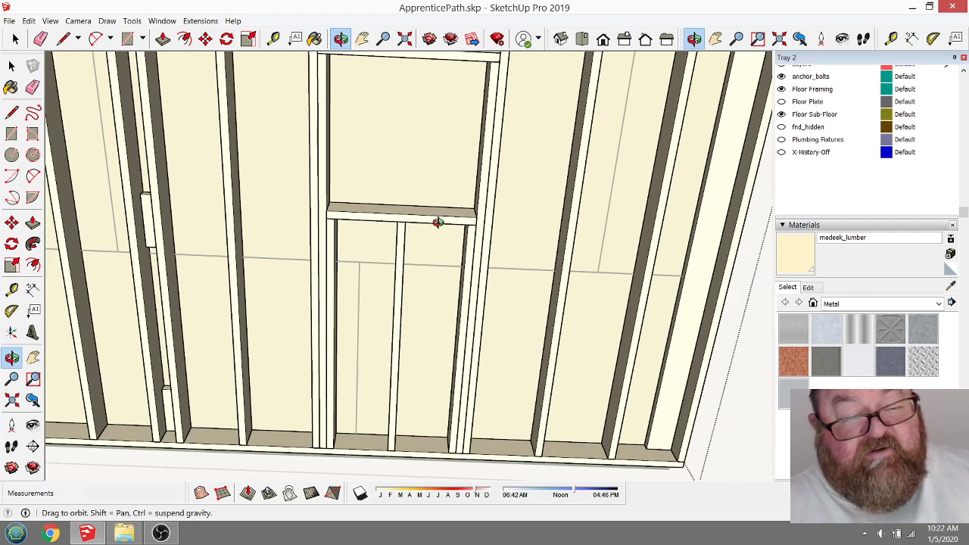
scroll(416, 270, down, 3)
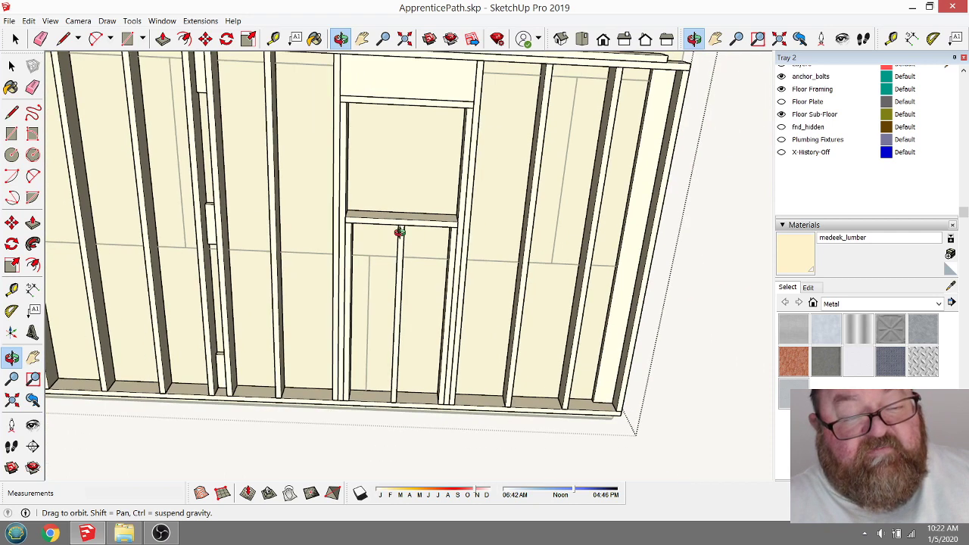
scroll(416, 270, down, 2)
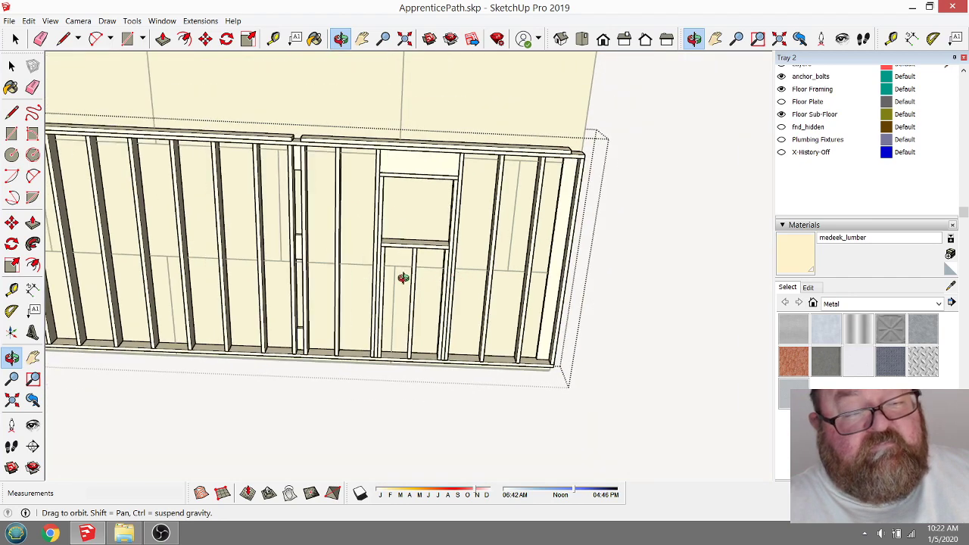
scroll(278, 186, up, 5)
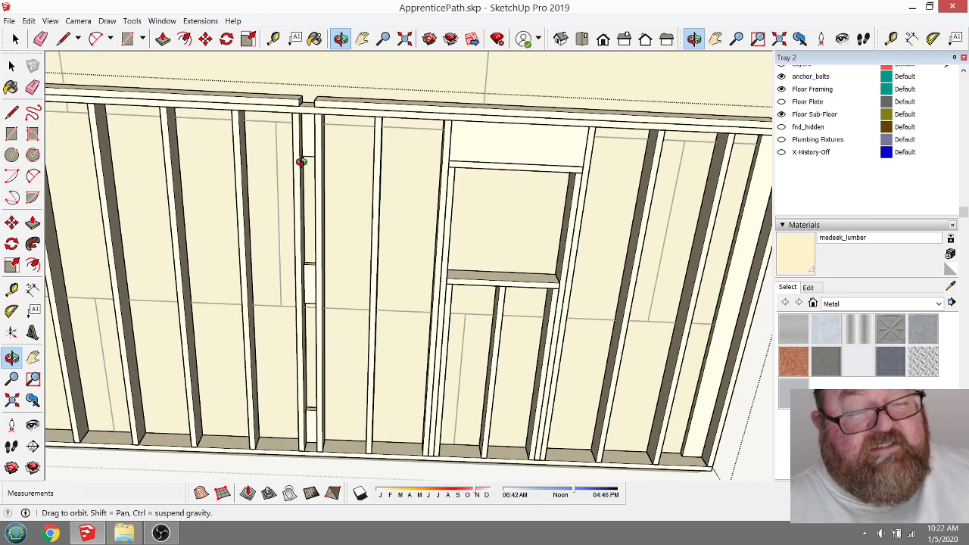
scroll(308, 266, down, 3)
drag(385, 287, 91, 219)
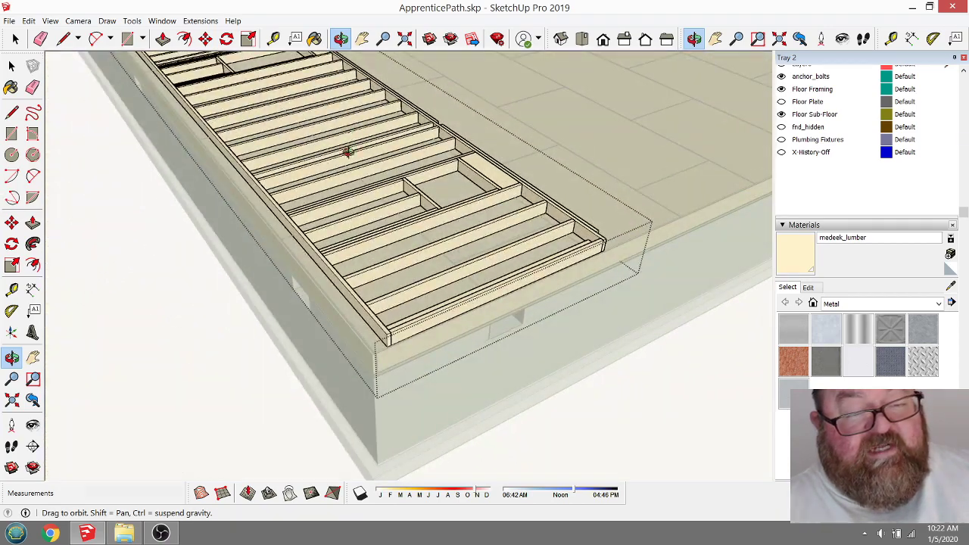
drag(346, 152, 373, 170)
scroll(373, 170, up, 10)
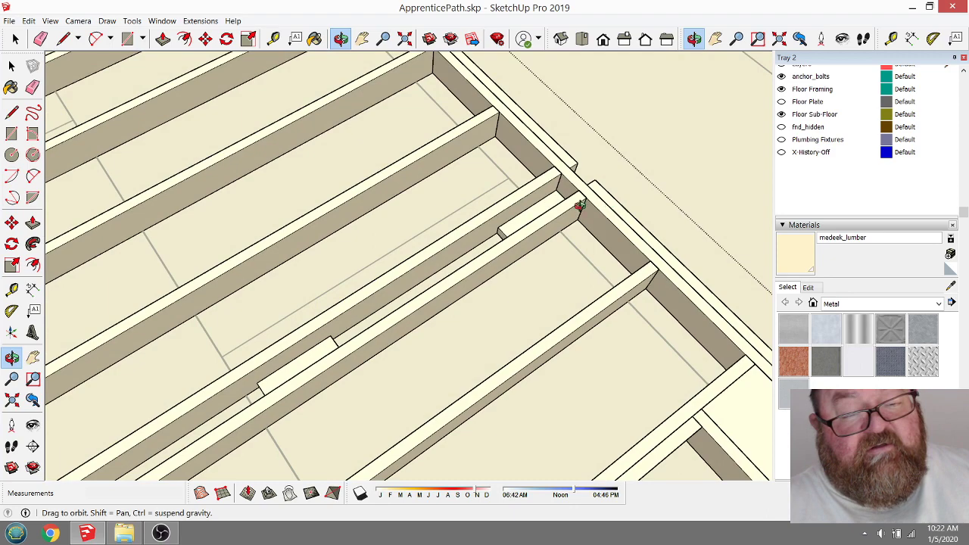
scroll(623, 210, down, 10)
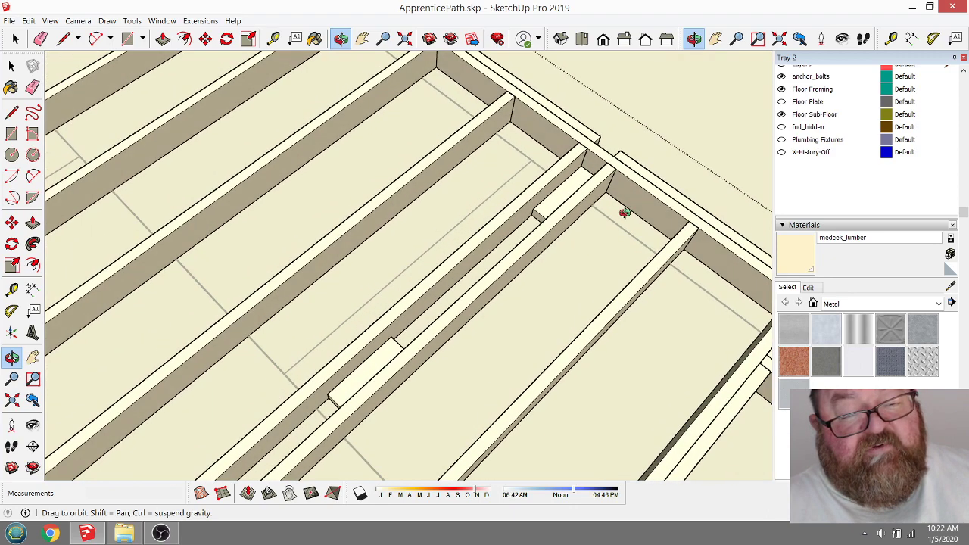
scroll(632, 214, down, 2)
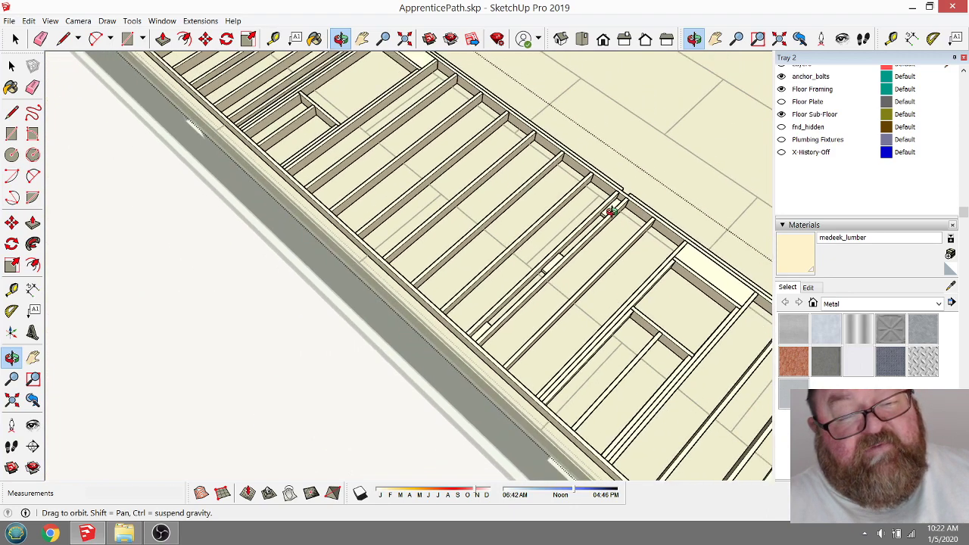
scroll(502, 258, down, 6)
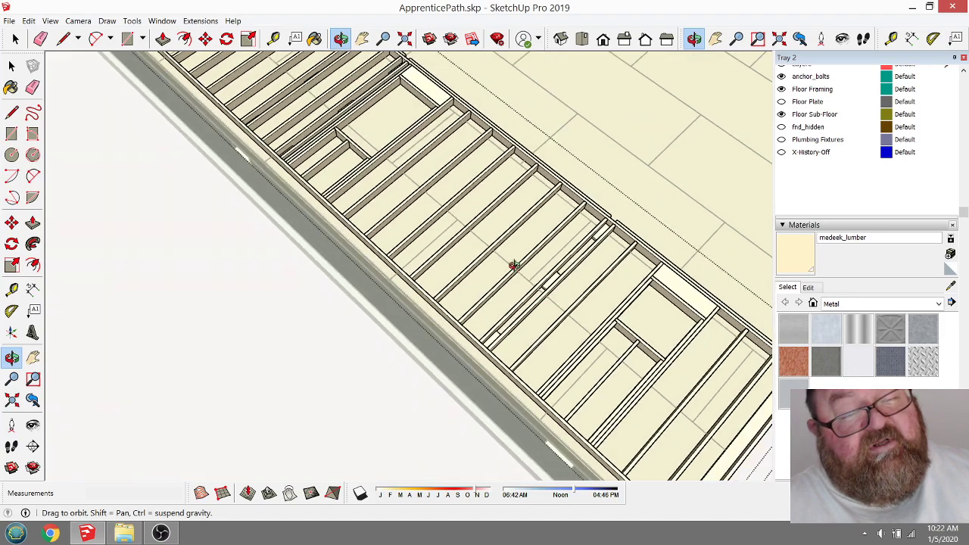
scroll(345, 144, down, 3)
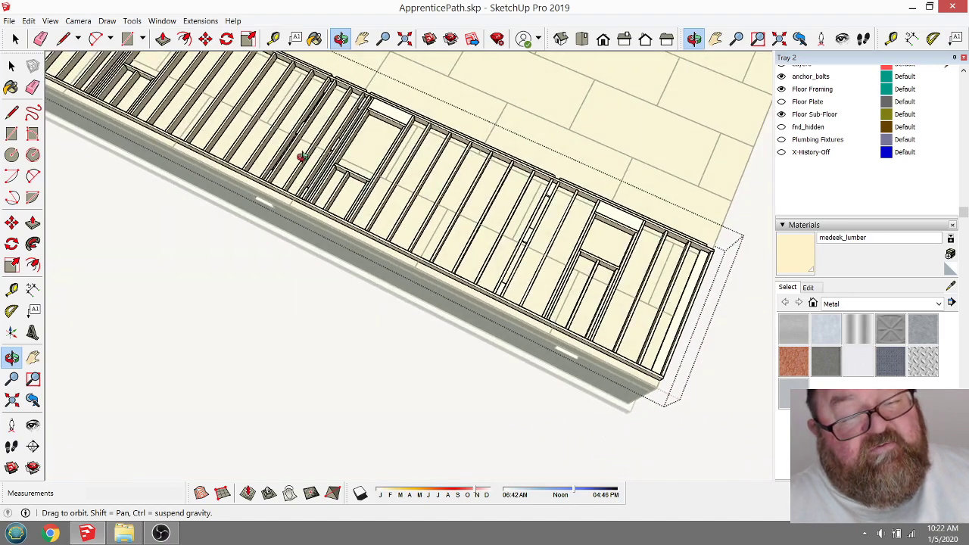
scroll(305, 151, up, 6)
scroll(469, 227, down, 5)
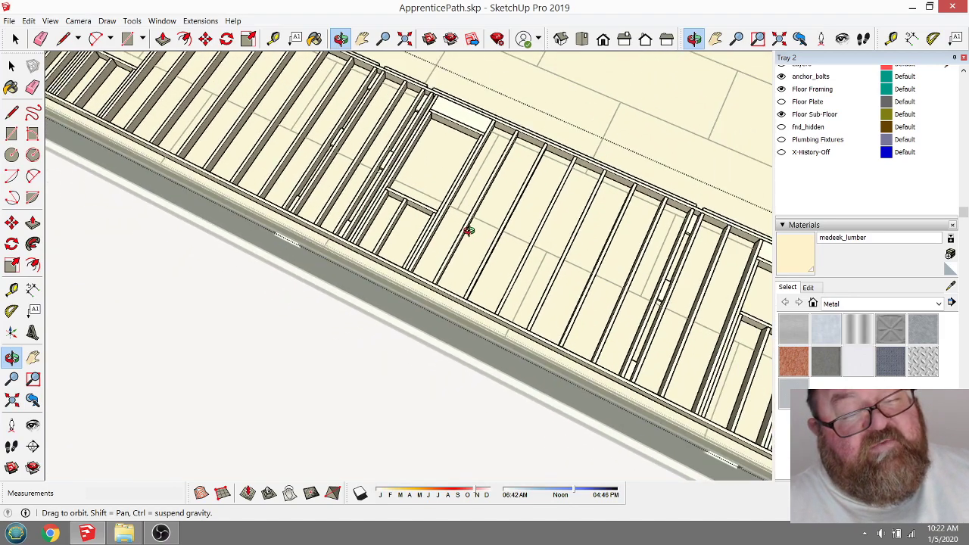
scroll(446, 221, up, 4)
scroll(367, 204, down, 2)
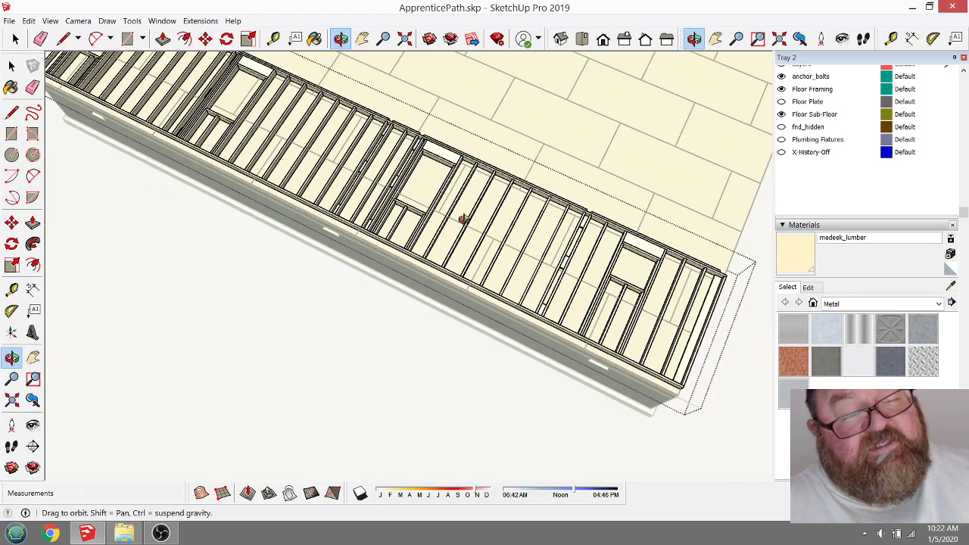
middle_drag(463, 220, 467, 171)
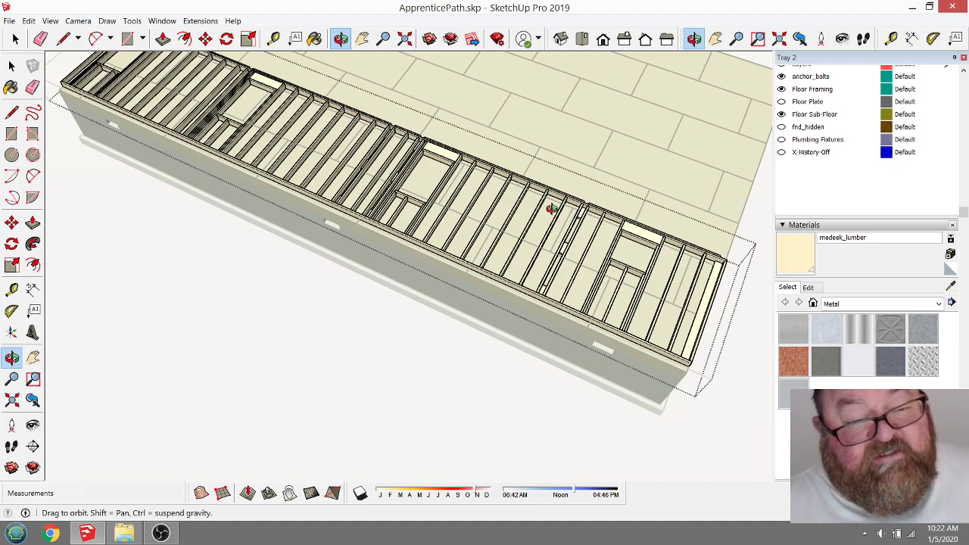
scroll(488, 197, up, 8)
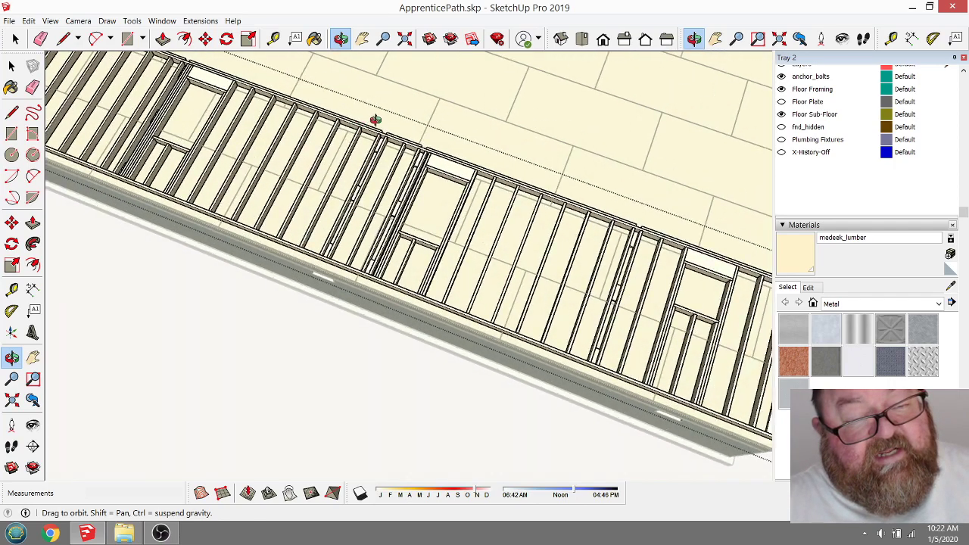
middle_drag(430, 190, 488, 169)
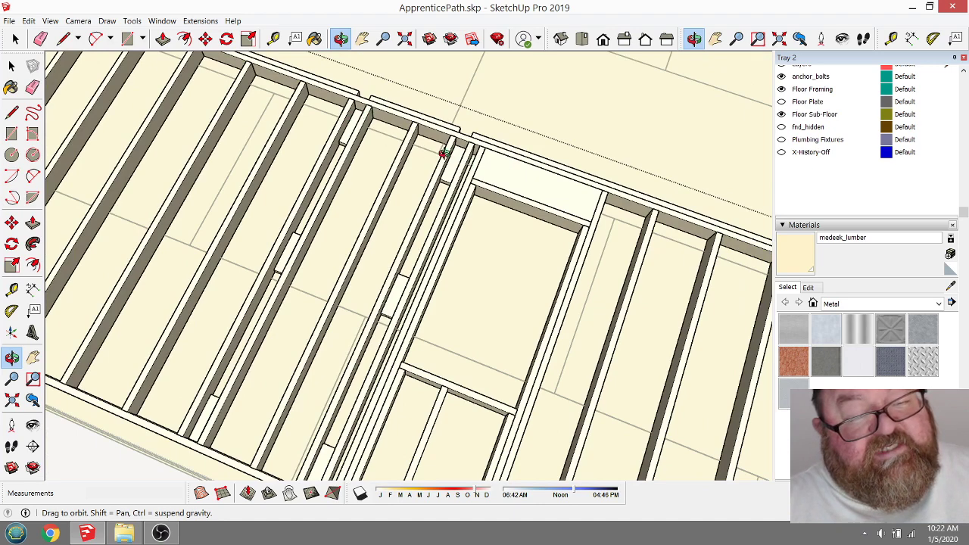
scroll(447, 155, down, 3)
scroll(441, 177, up, 2)
scroll(383, 149, down, 2)
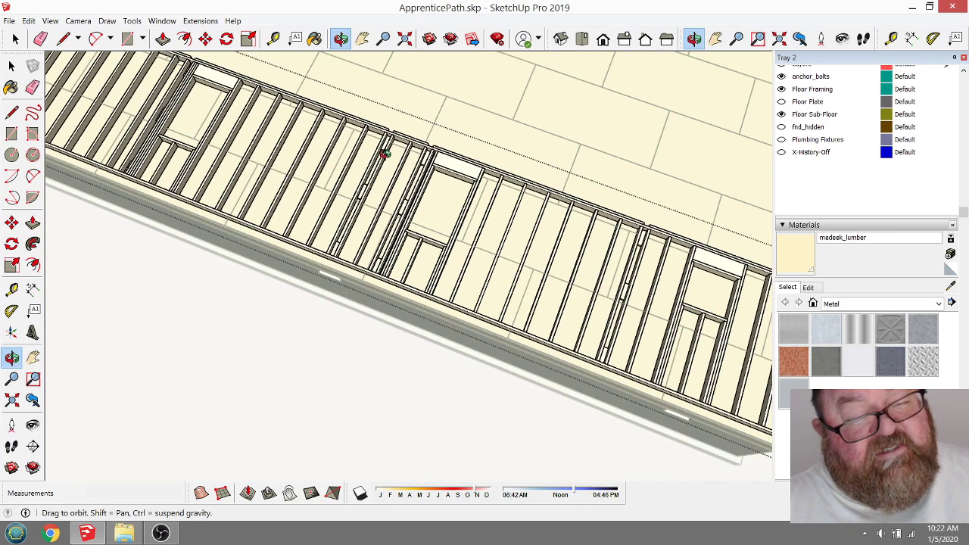
scroll(493, 228, up, 1)
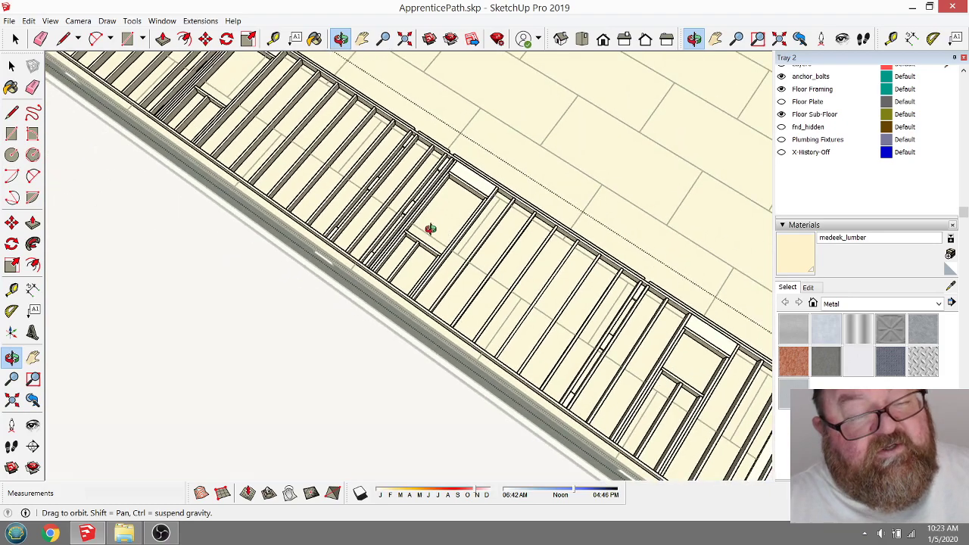
scroll(348, 147, down, 1)
drag(237, 106, 123, 310)
scroll(249, 265, up, 3)
scroll(417, 258, up, 3)
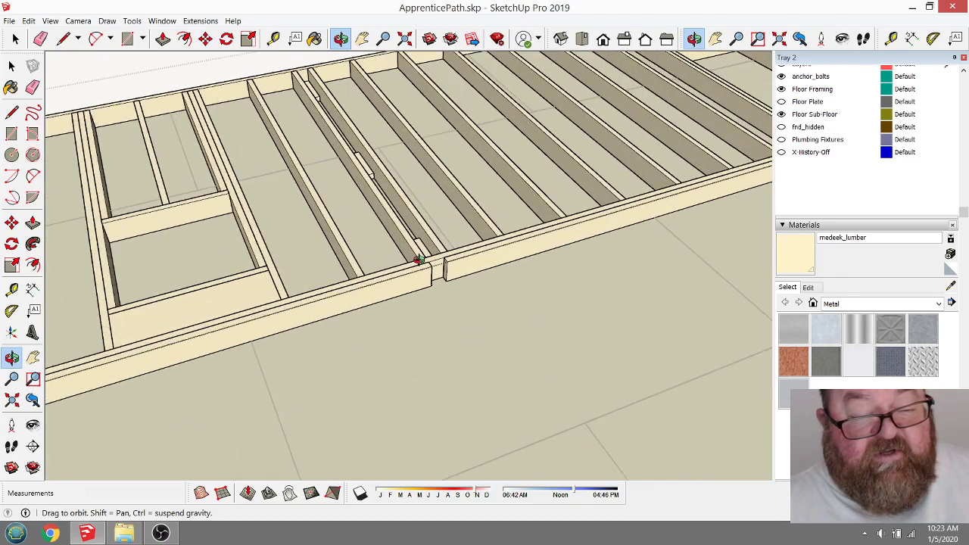
drag(374, 298, 439, 274)
scroll(443, 270, up, 3)
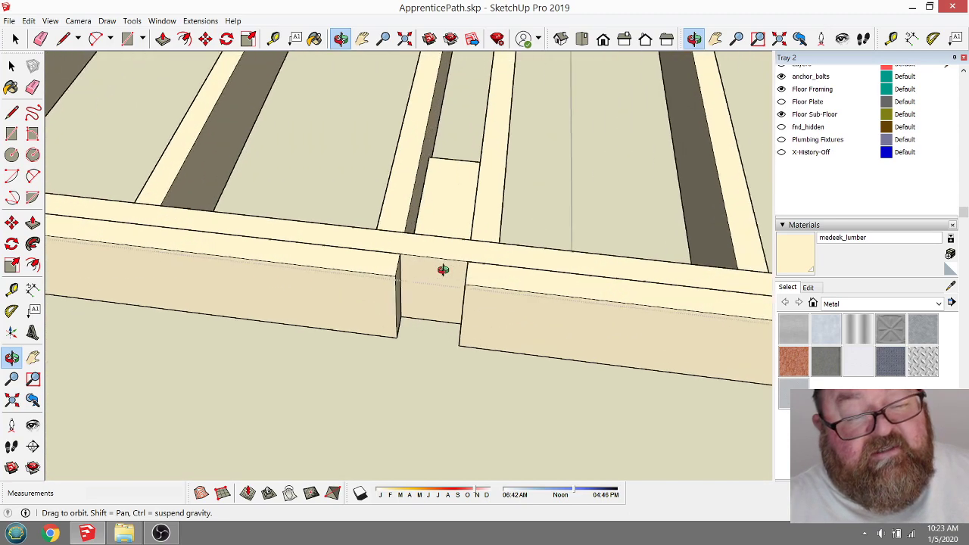
drag(447, 170, 467, 285)
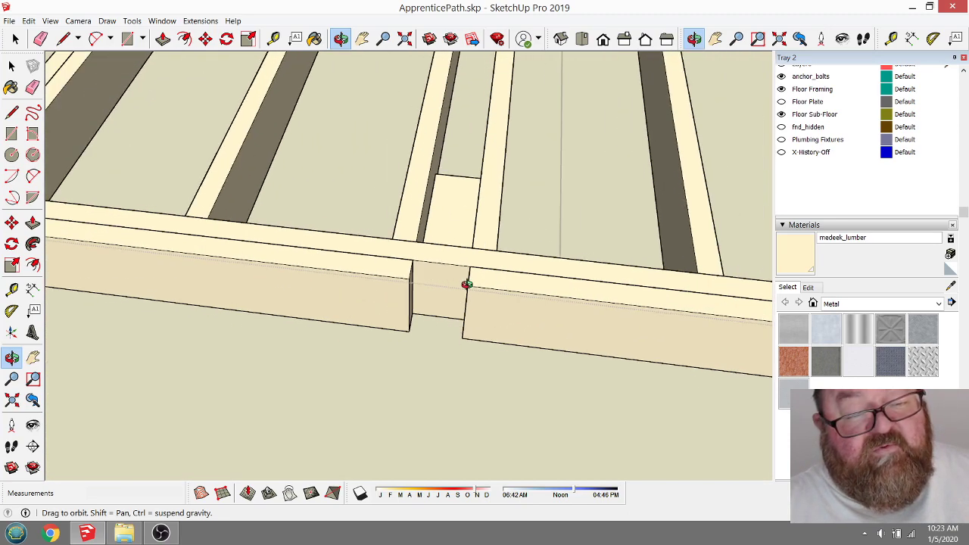
scroll(441, 266, down, 3)
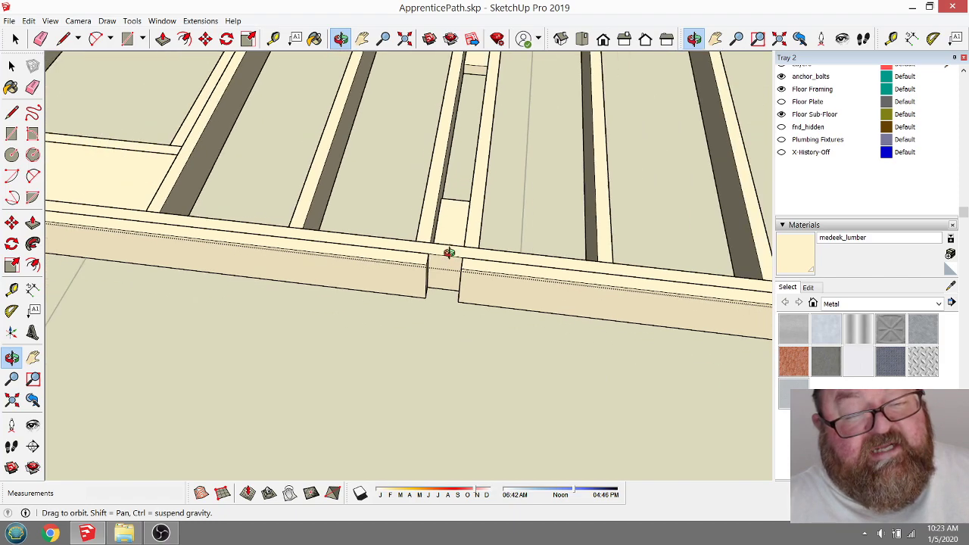
drag(447, 253, 563, 301)
scroll(368, 270, down, 5)
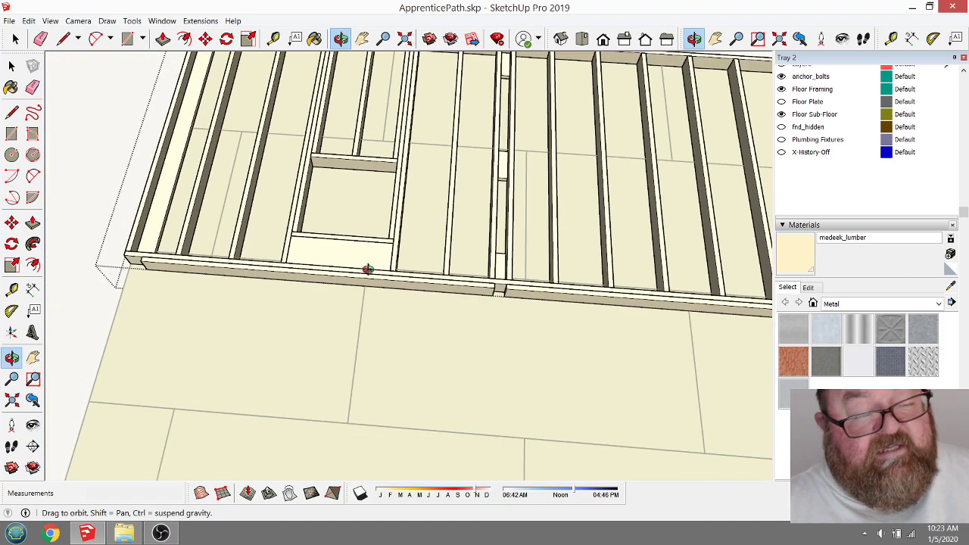
drag(368, 270, 703, 298)
scroll(593, 301, up, 5)
drag(426, 244, 447, 275)
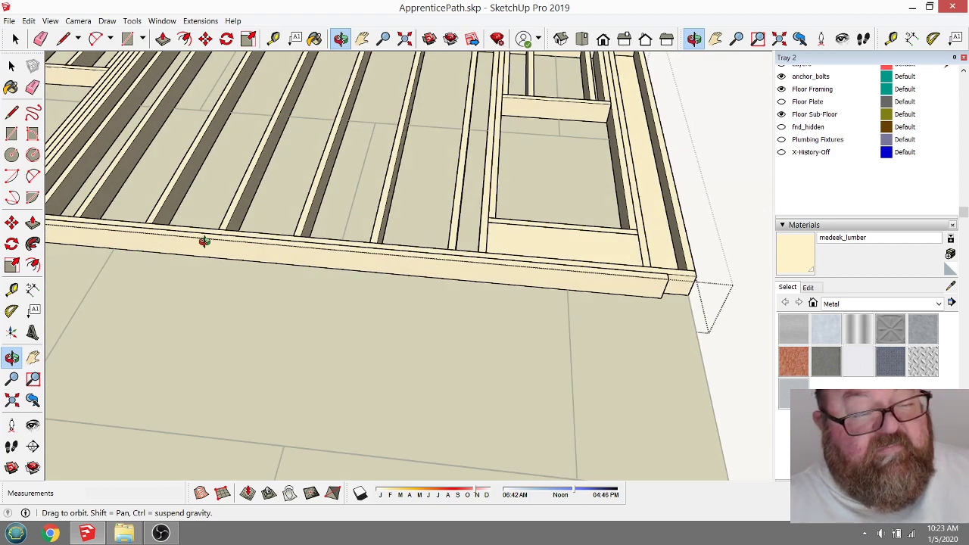
drag(571, 274, 579, 275)
scroll(426, 270, up, 4)
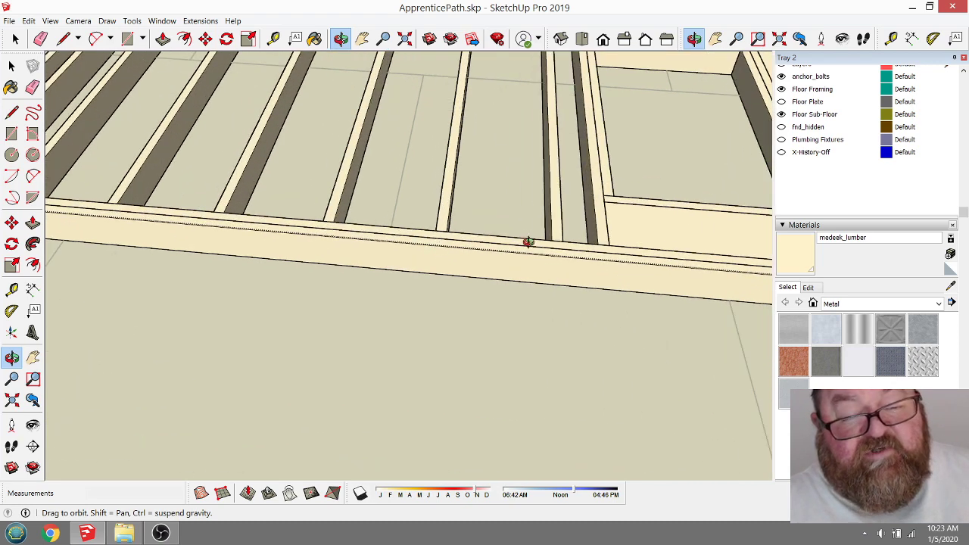
drag(495, 253, 509, 228)
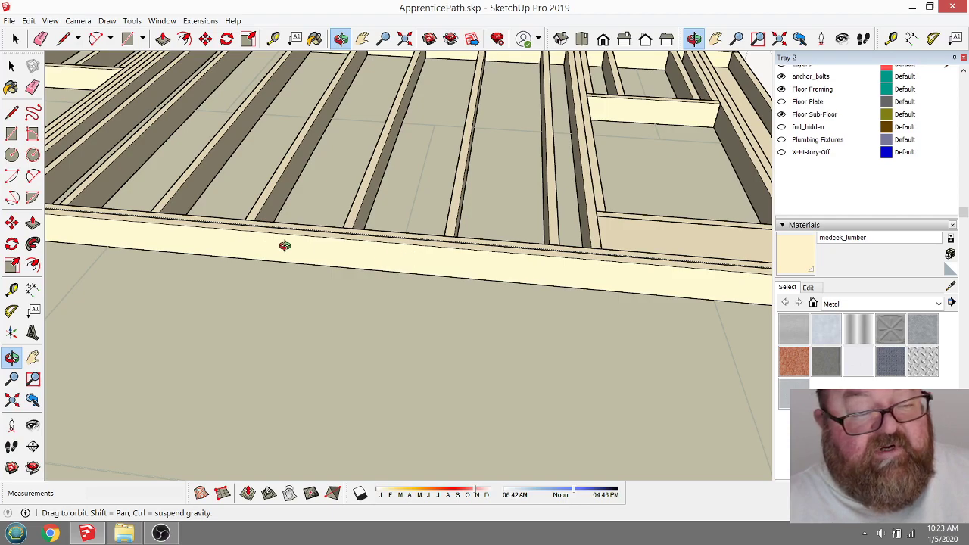
drag(418, 258, 565, 353)
scroll(639, 264, down, 6)
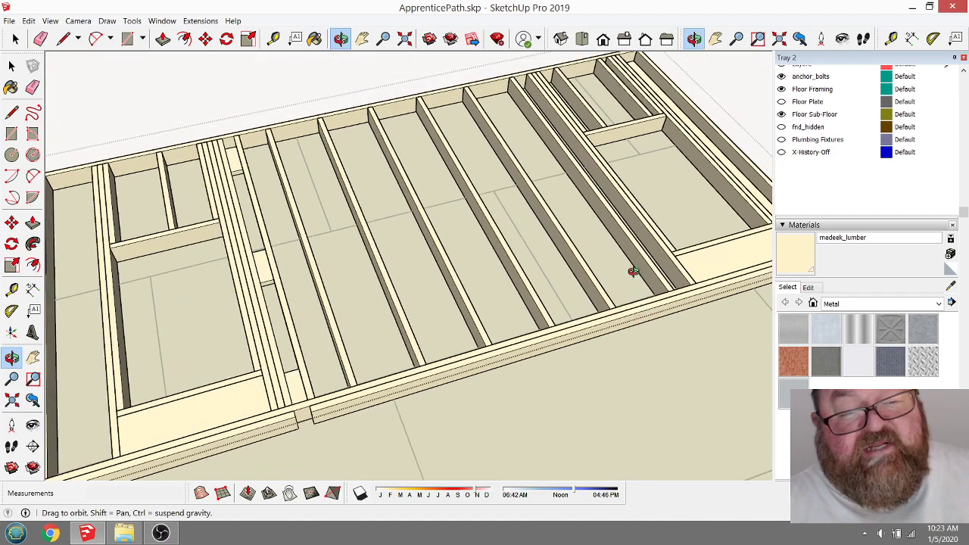
drag(500, 301, 606, 216)
scroll(277, 260, up, 8)
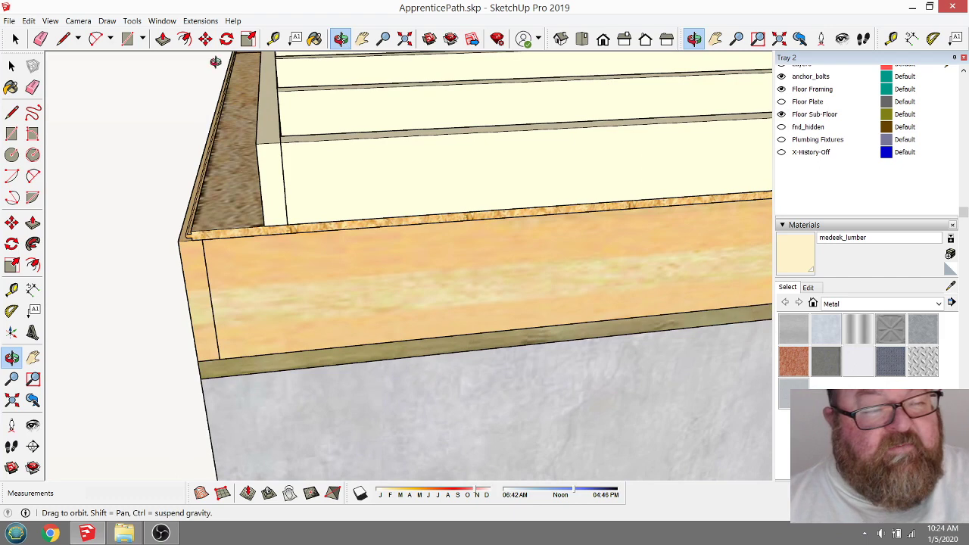
Step: Select the flat wall frame and rotate it 90° about its bottom edge to stand upright
click(15, 39)
click(304, 155)
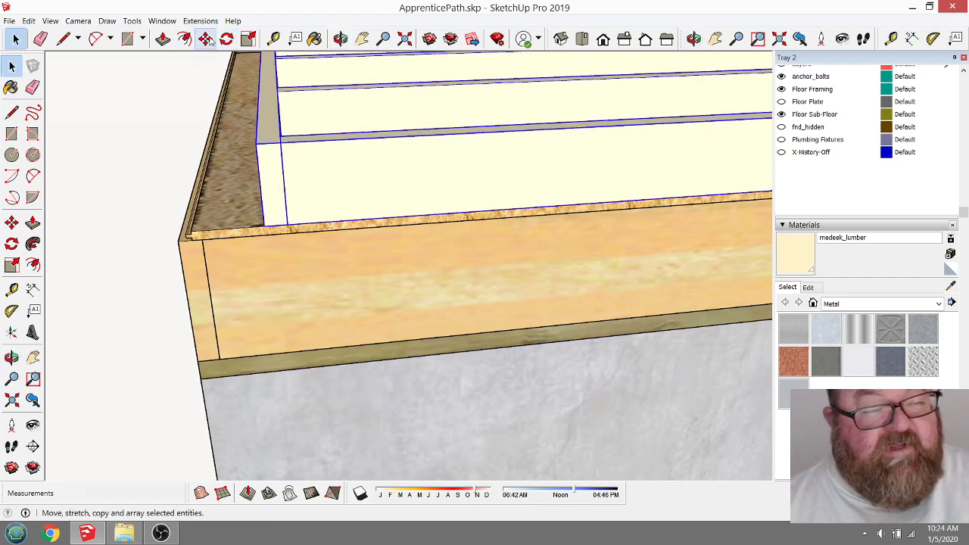
click(226, 38)
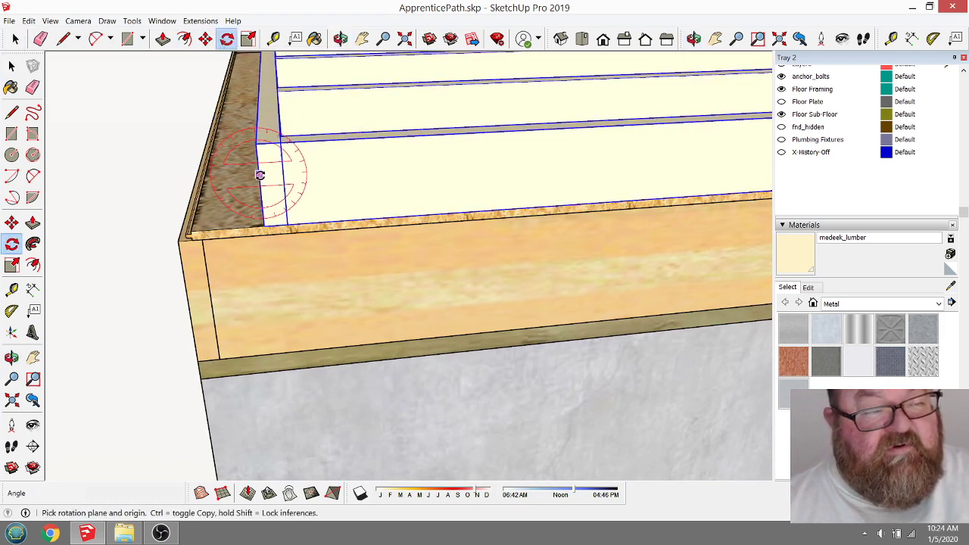
drag(263, 226, 416, 216)
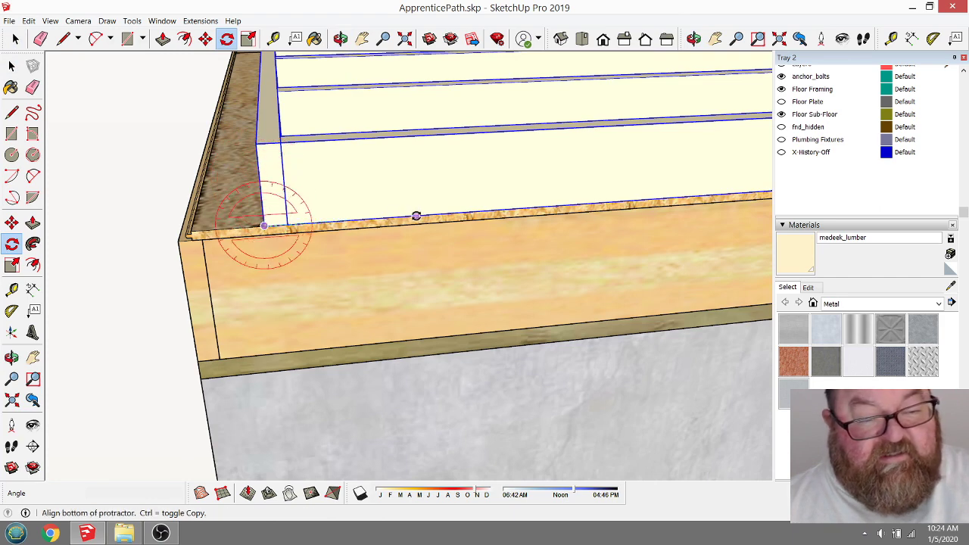
click(417, 215)
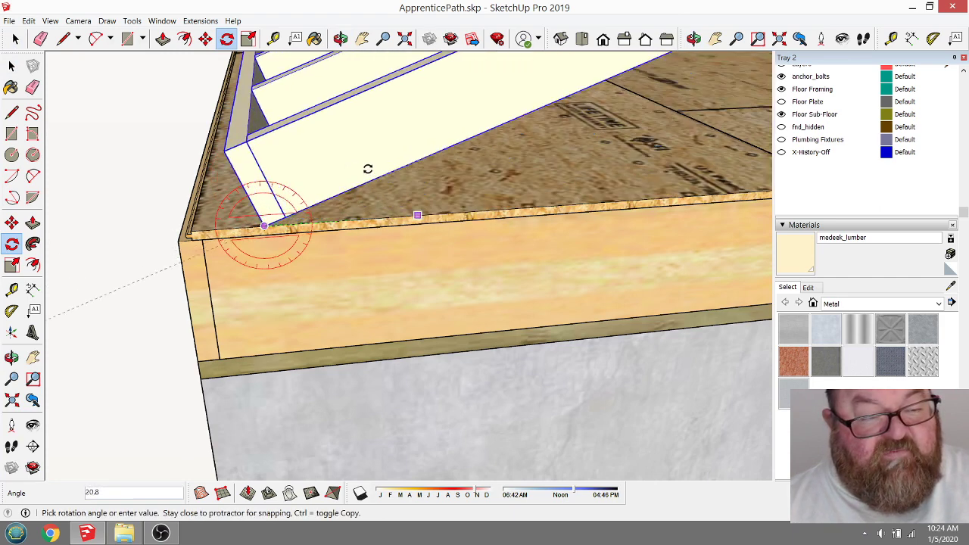
click(252, 144)
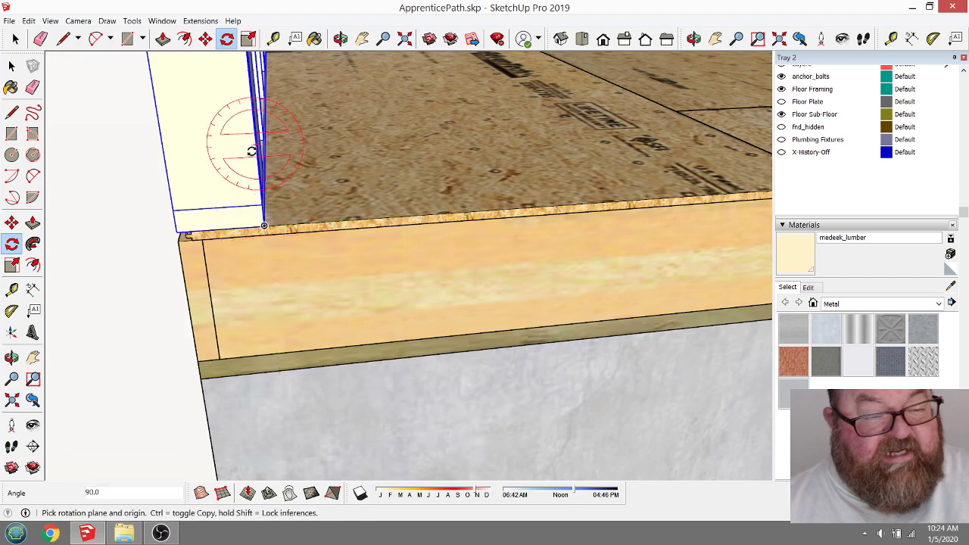
middle_drag(268, 313, 242, 280)
Step: Orbit and zoom to inspect the subfloor sheets and rim board
click(15, 38)
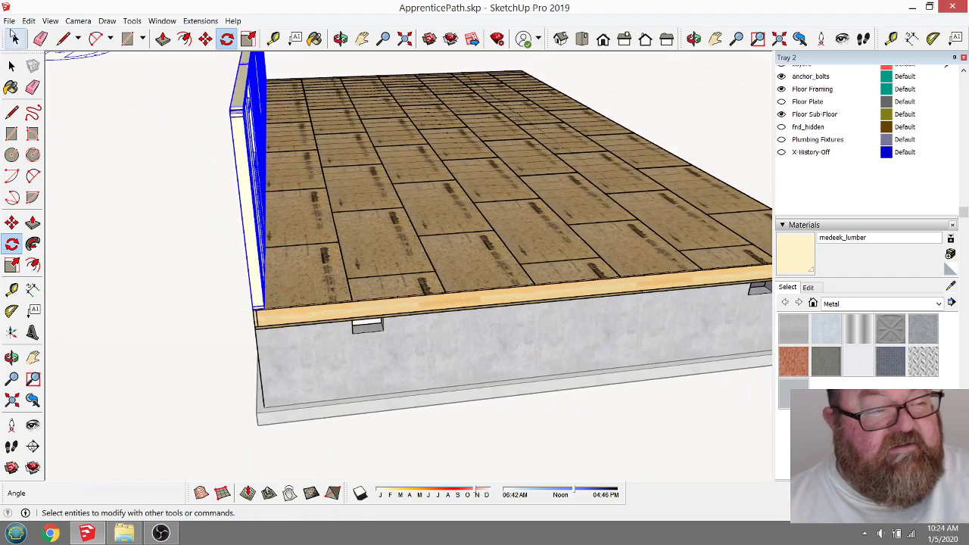
click(340, 39)
drag(348, 197, 123, 194)
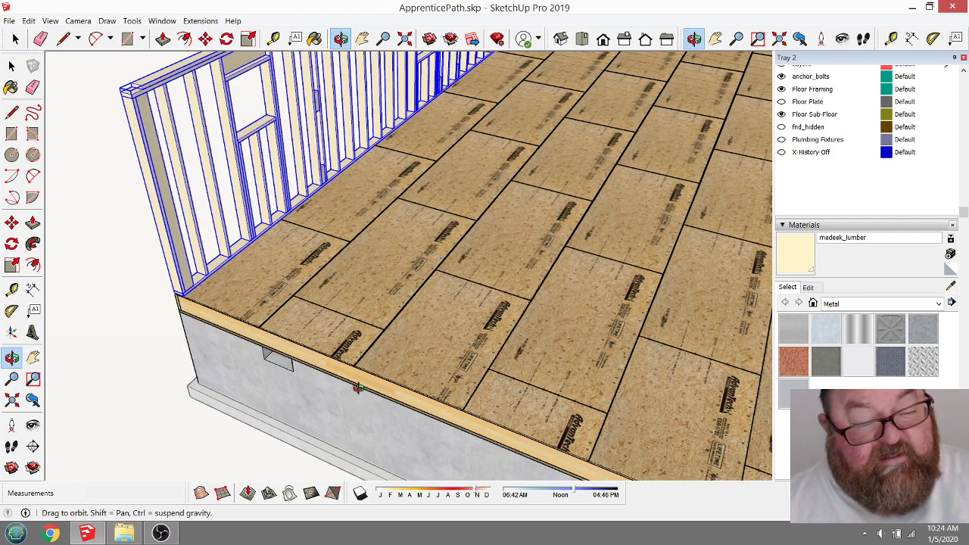
scroll(347, 417, up, 2)
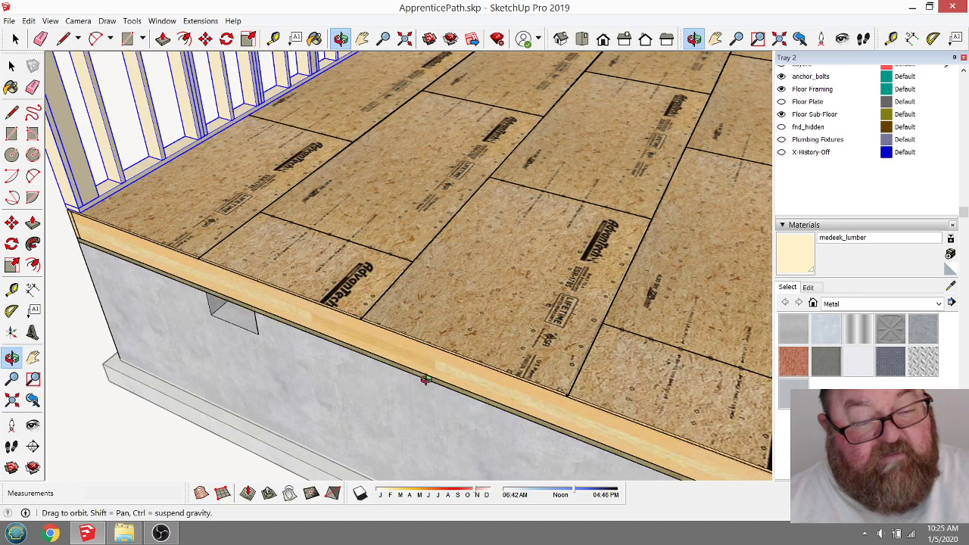
drag(400, 379, 305, 293)
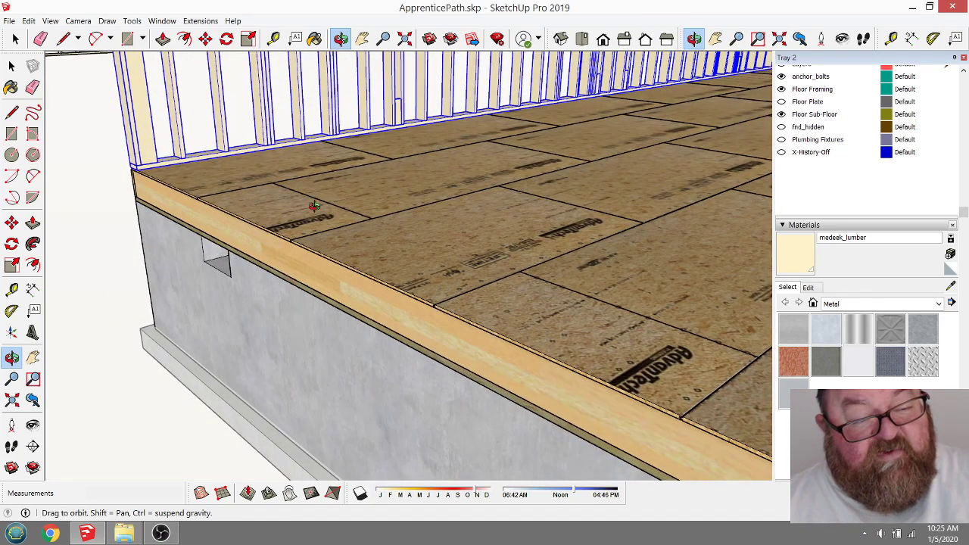
drag(342, 244, 392, 392)
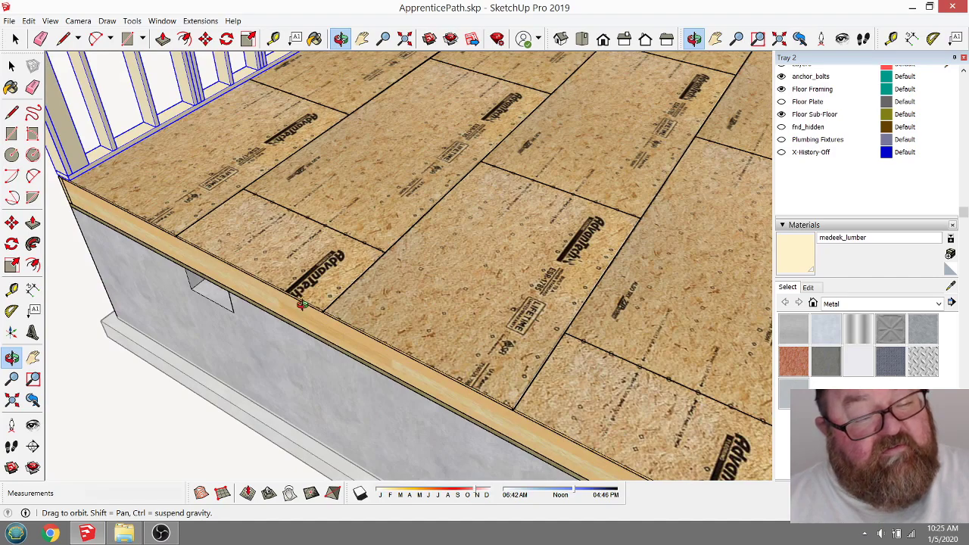
scroll(297, 302, down, 6)
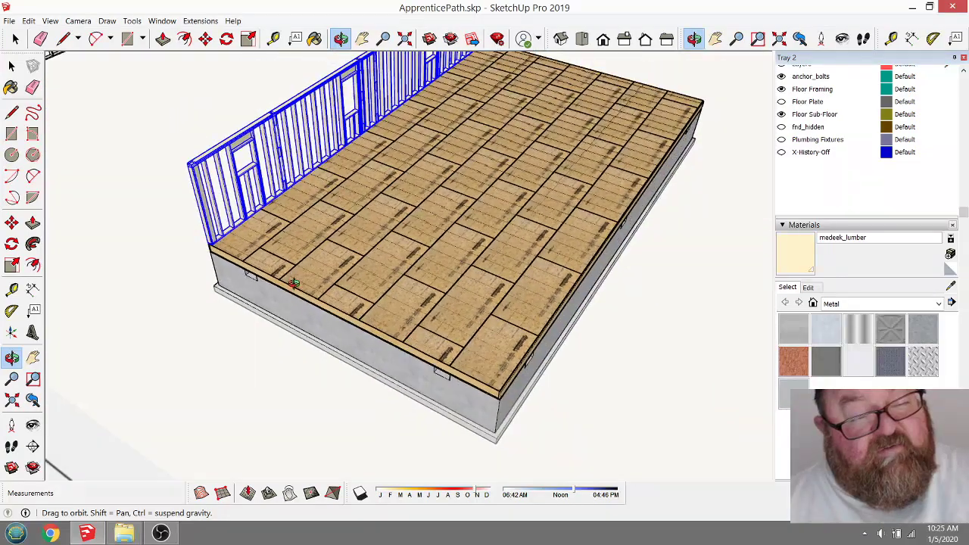
Step: Swing the deck around and zoom in on the framed wall's window openings
drag(293, 283, 333, 306)
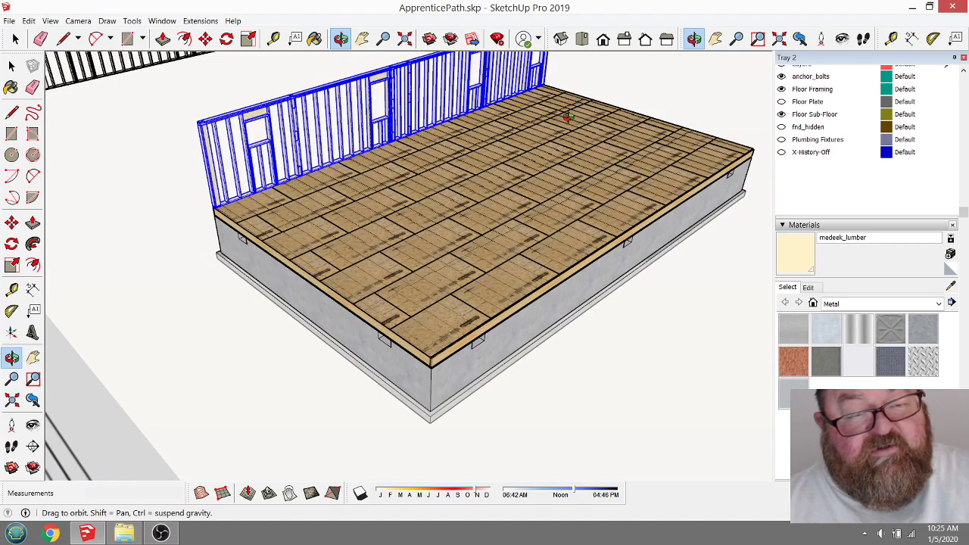
drag(568, 117, 333, 224)
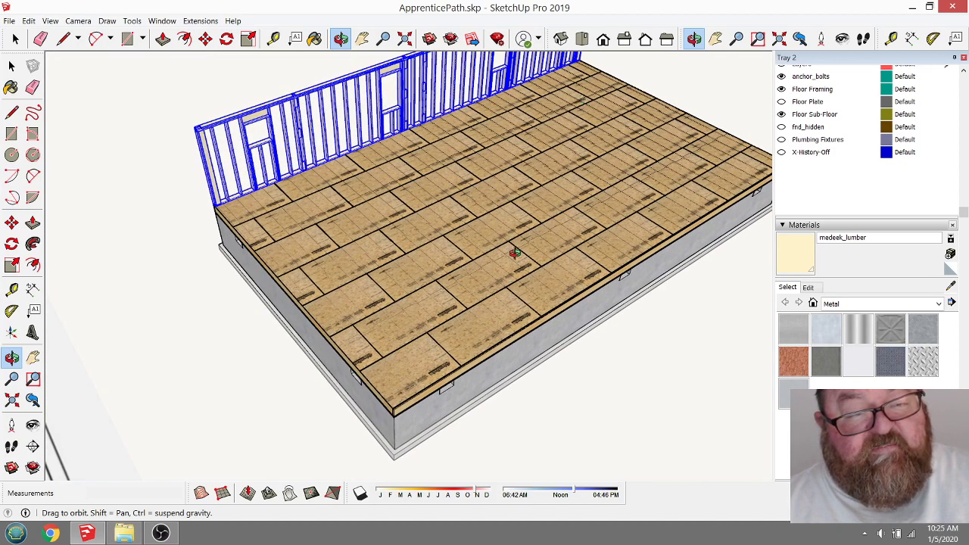
drag(515, 252, 530, 189)
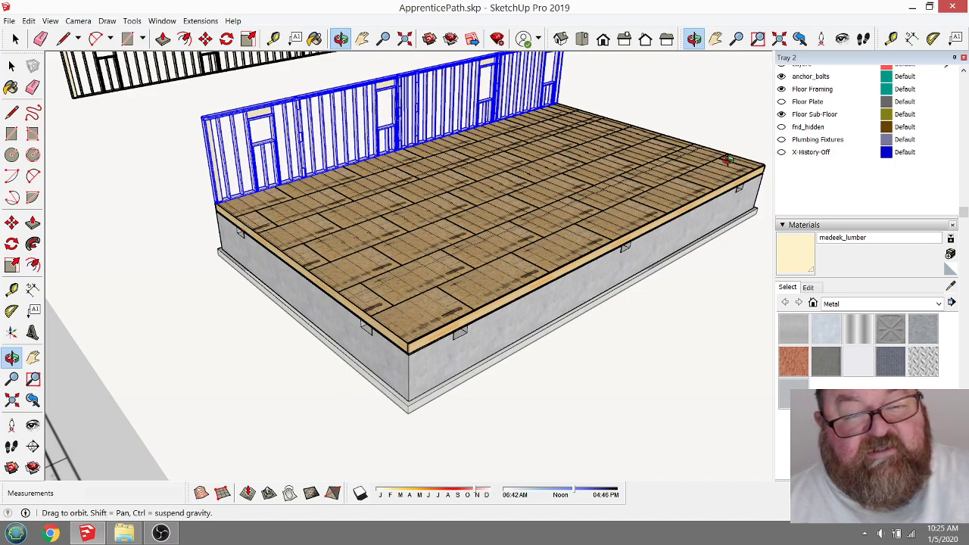
drag(429, 302, 511, 241)
scroll(426, 155, up, 5)
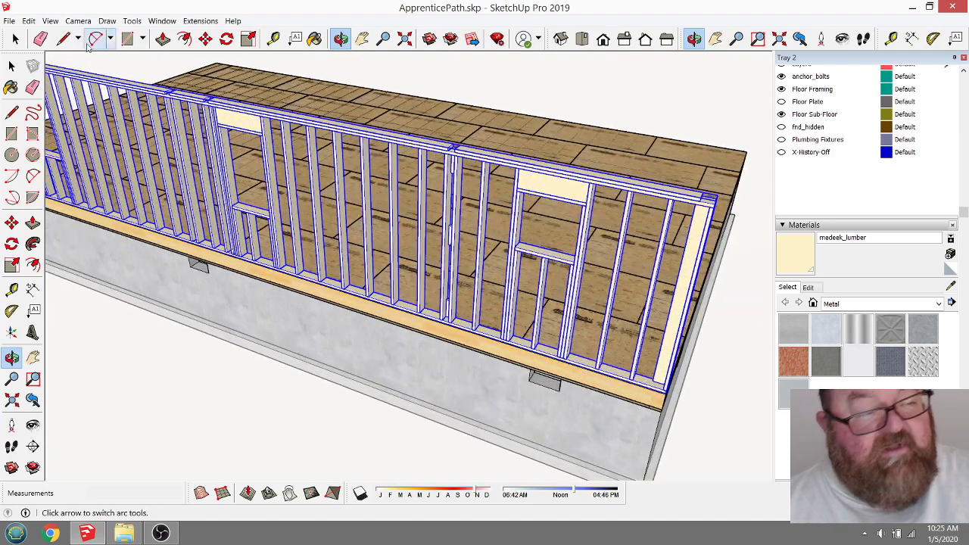
Step: Clear the wall selection and orbit around the framed wall
click(15, 39)
click(539, 104)
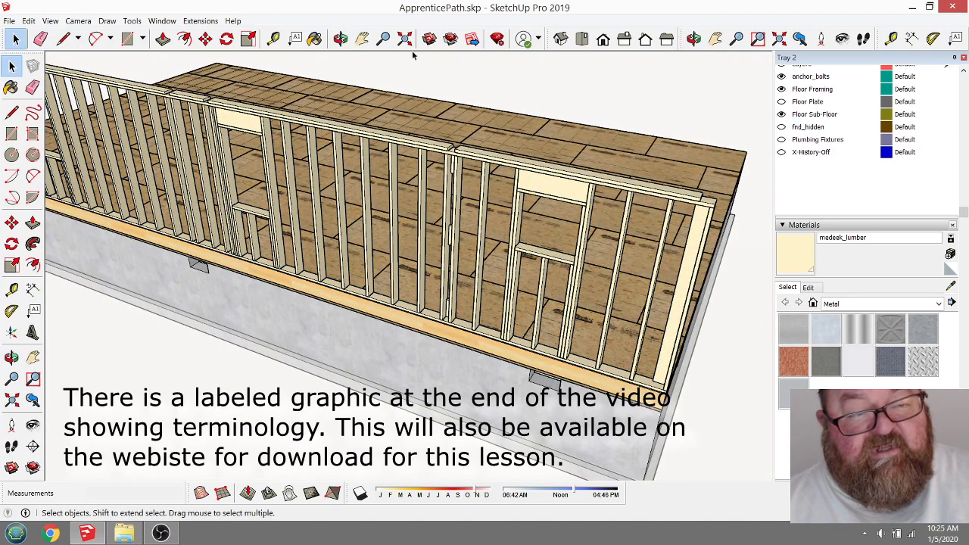
click(341, 38)
drag(439, 133, 512, 141)
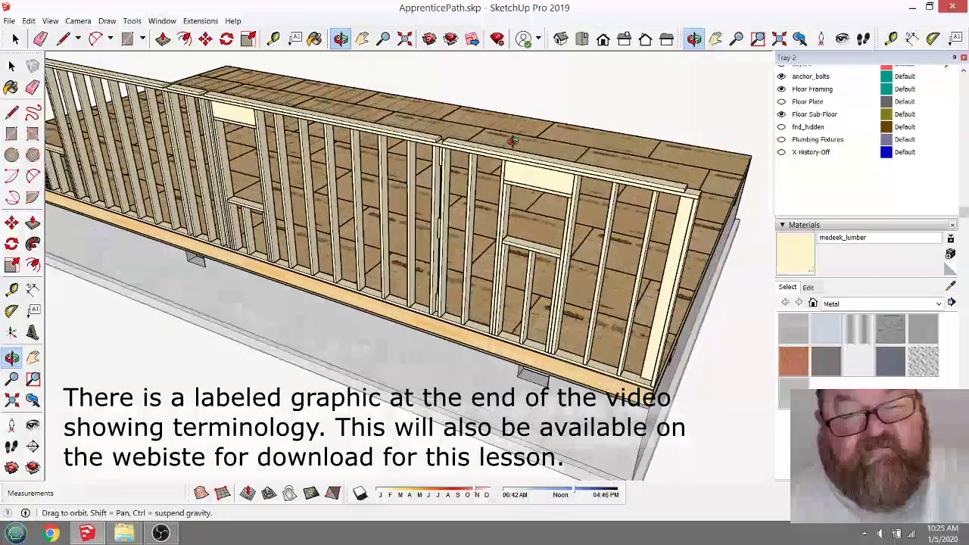
drag(661, 172, 563, 170)
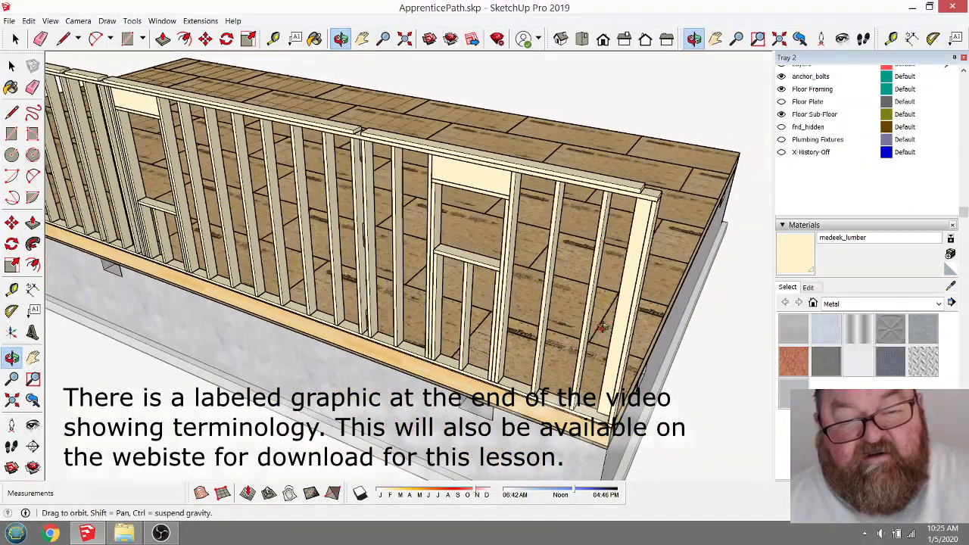
drag(602, 327, 636, 379)
scroll(634, 398, up, 5)
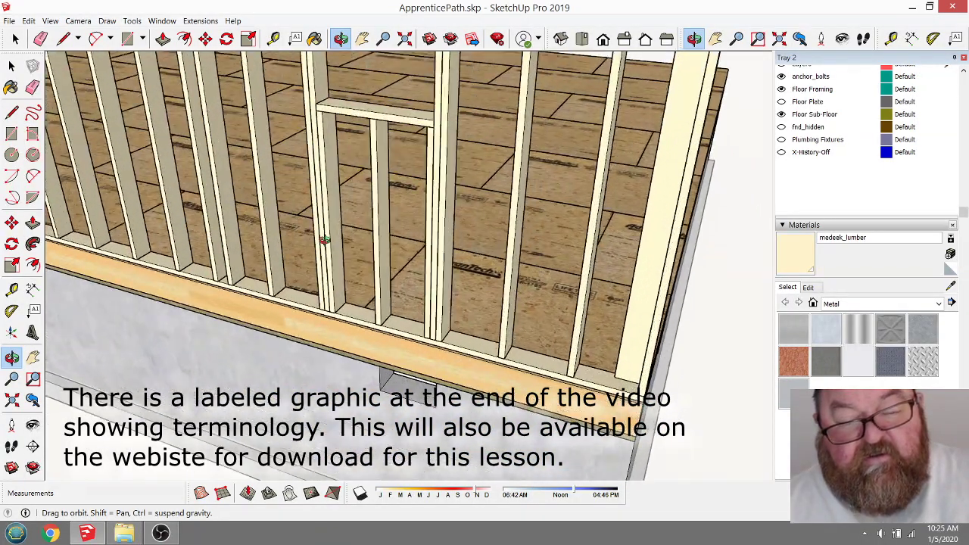
Step: Orbit and zoom to face the window opening and header squarely
click(12, 66)
scroll(551, 299, down, 5)
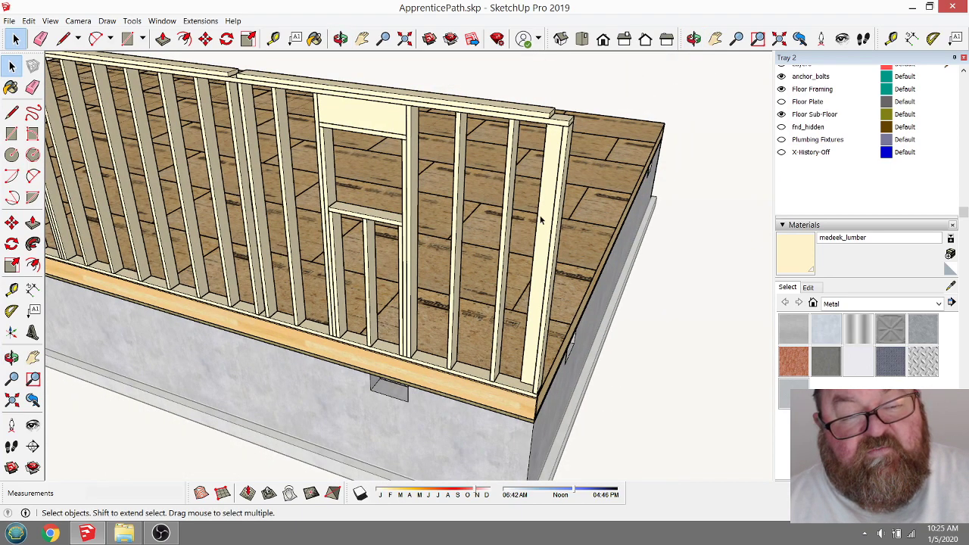
click(340, 38)
drag(371, 95, 486, 131)
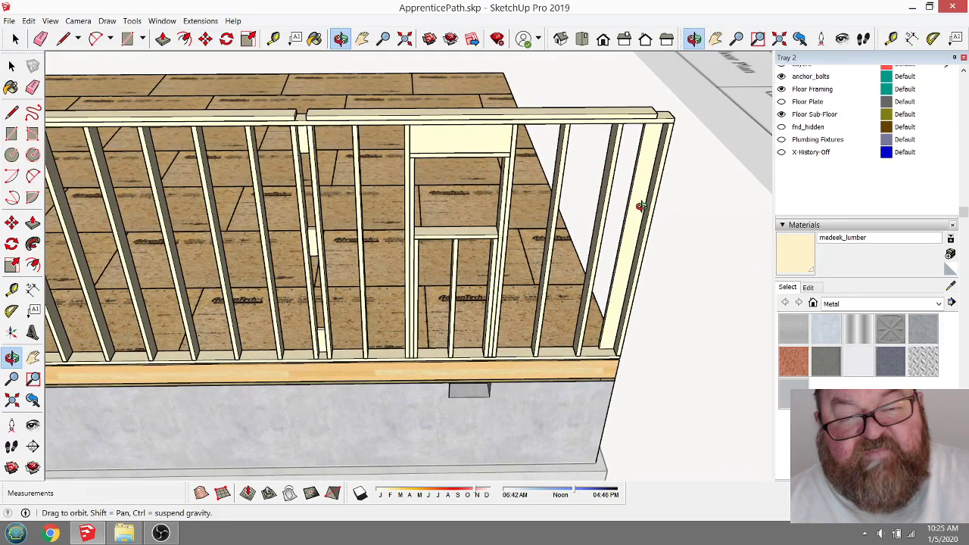
drag(640, 206, 659, 217)
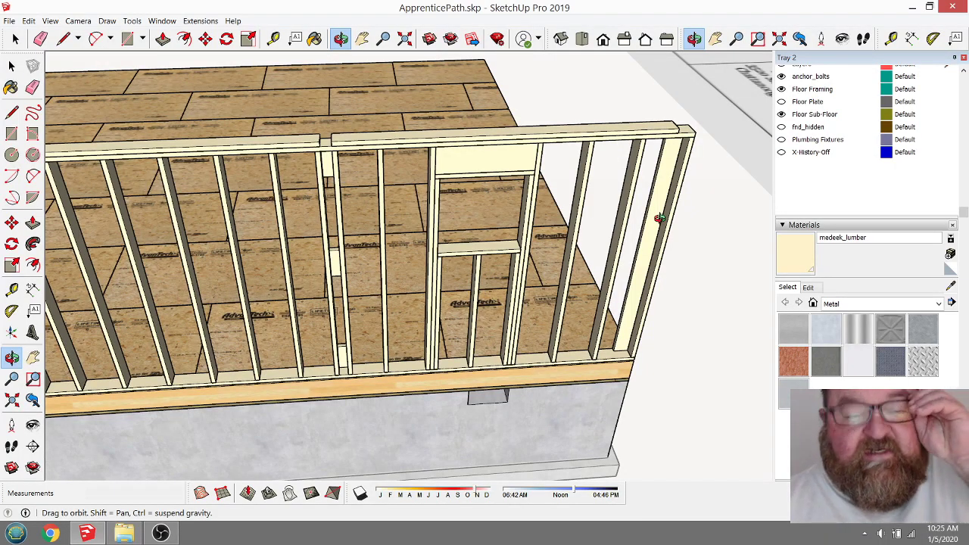
mouse_move(659, 217)
mouse_down()
mouse_move(660, 209)
mouse_move(652, 215)
mouse_up()
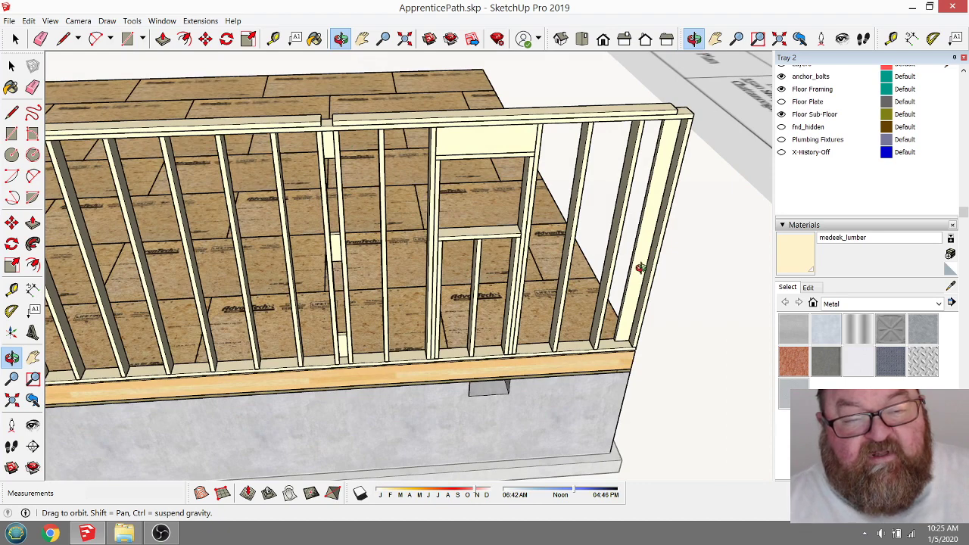
drag(639, 268, 641, 224)
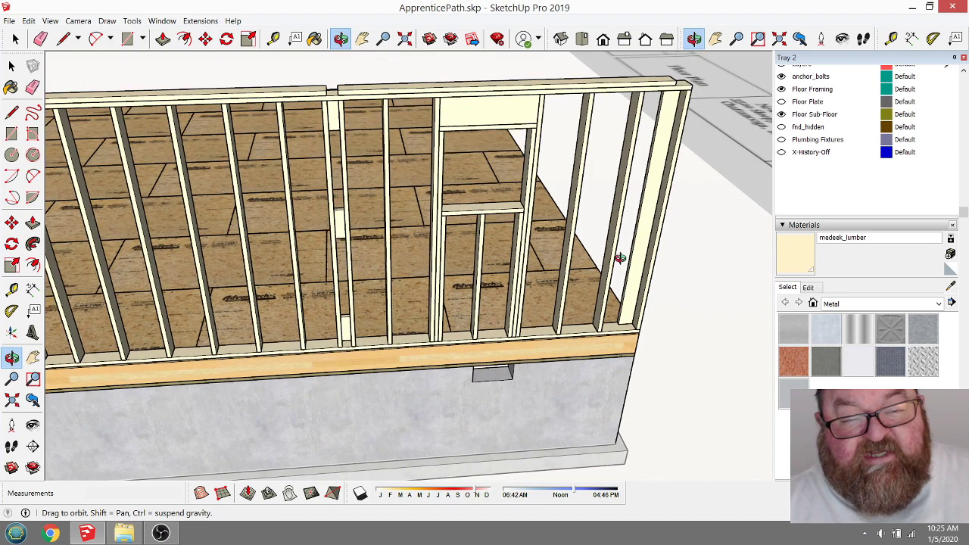
scroll(519, 149, up, 5)
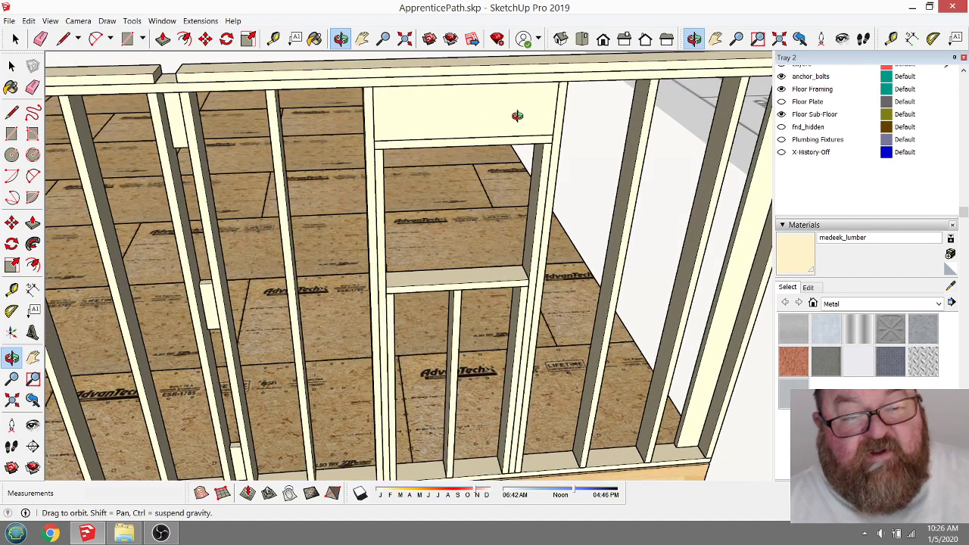
drag(517, 115, 388, 111)
Step: Zoom in on the opening's header and orbit around its studs
click(13, 40)
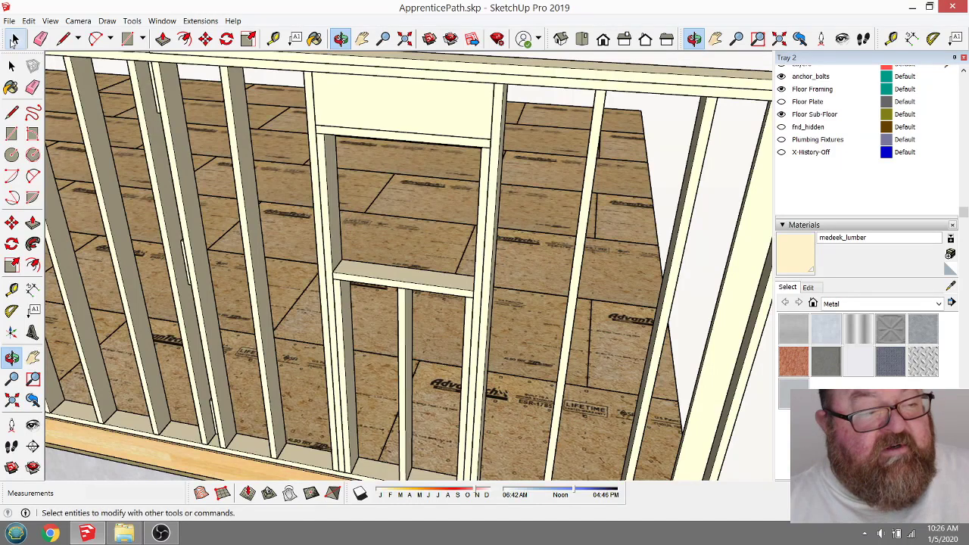
click(14, 40)
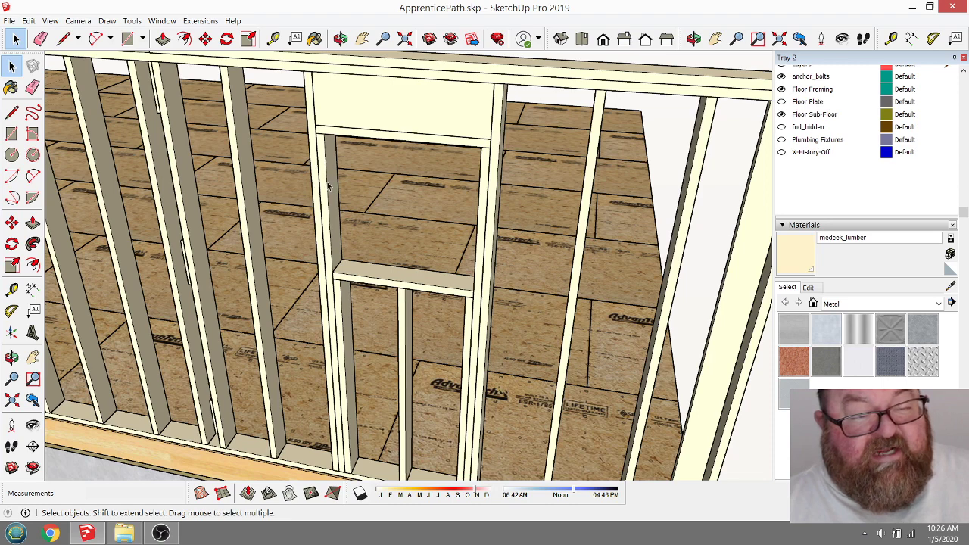
scroll(333, 189, up, 3)
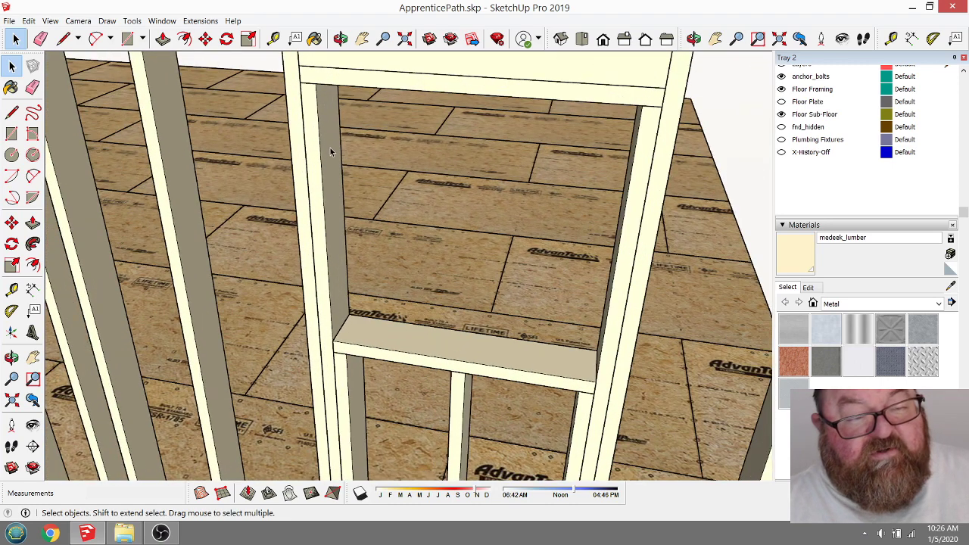
click(339, 38)
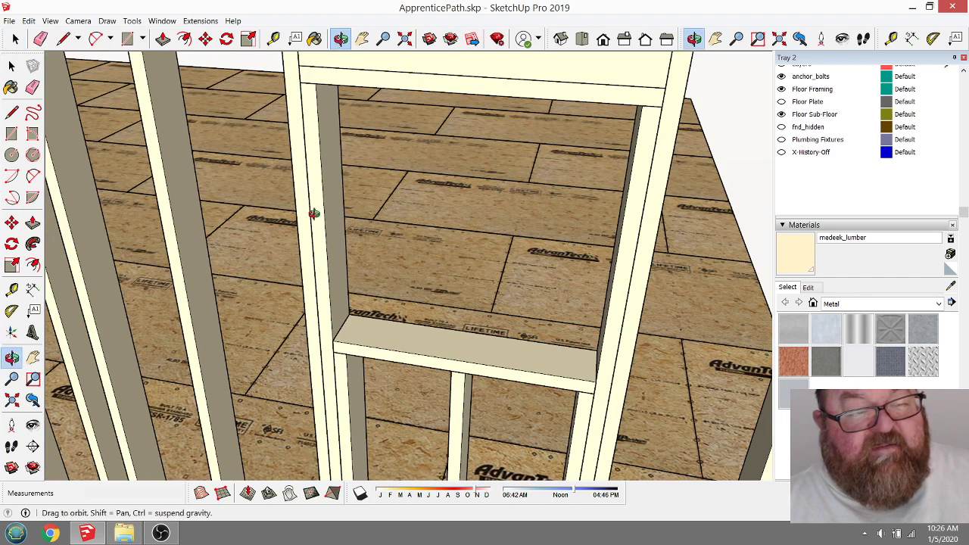
drag(314, 214, 320, 270)
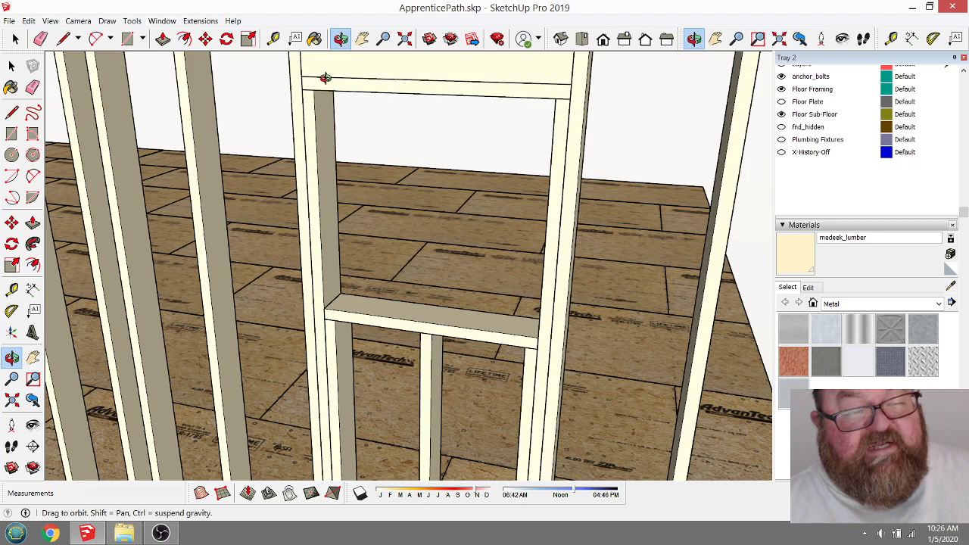
drag(325, 78, 360, 88)
drag(376, 228, 530, 195)
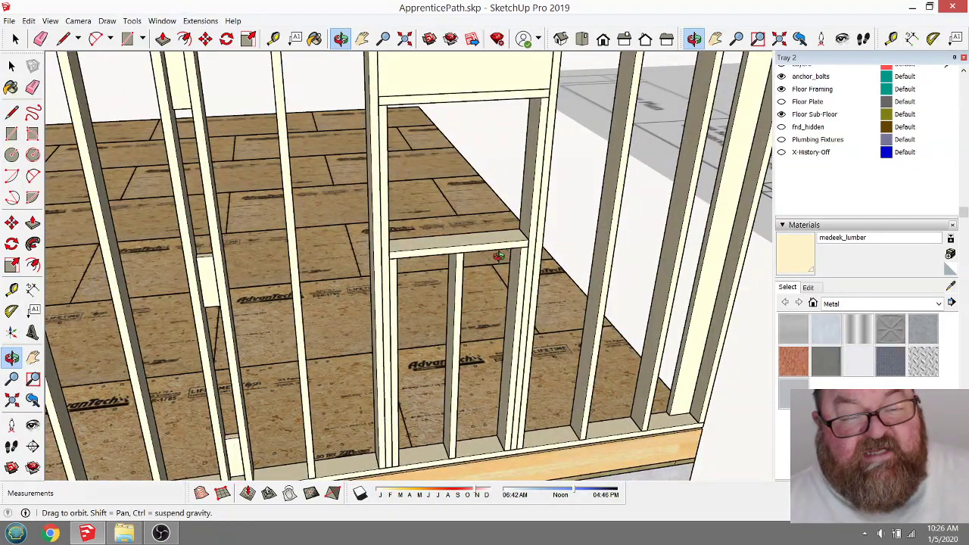
Step: Zoom to show the whole framed wall section above the rim board
scroll(471, 265, up, 1)
scroll(401, 232, up, 1)
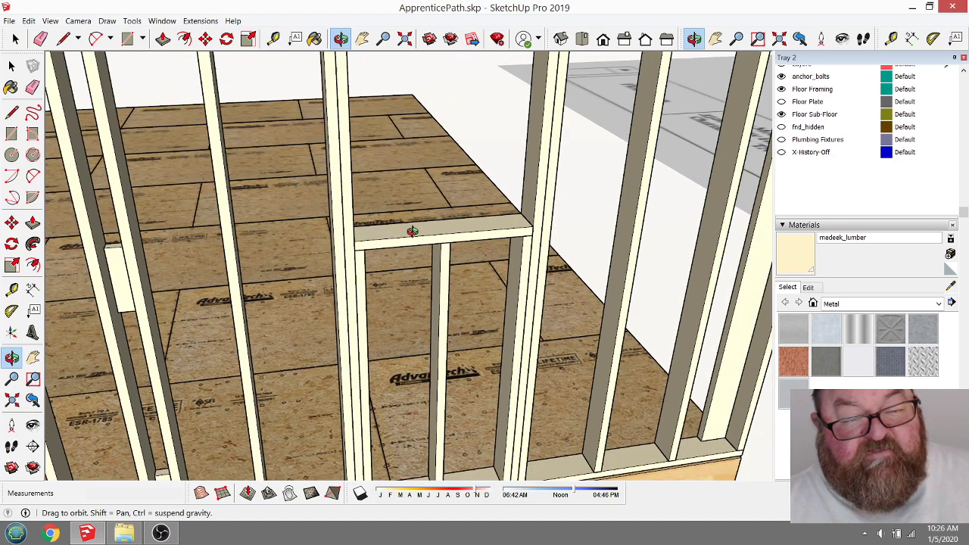
scroll(415, 230, up, 1)
scroll(386, 234, up, 1)
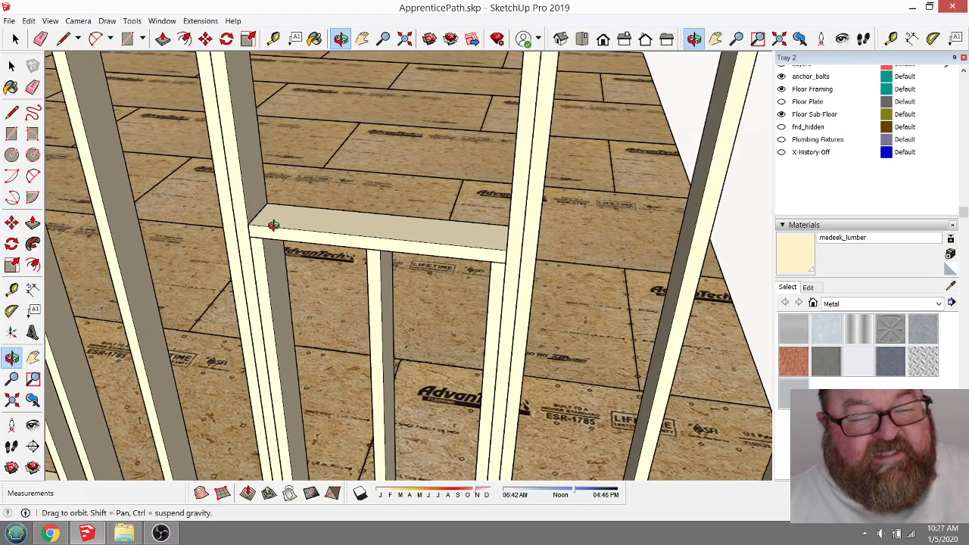
scroll(368, 228, down, 3)
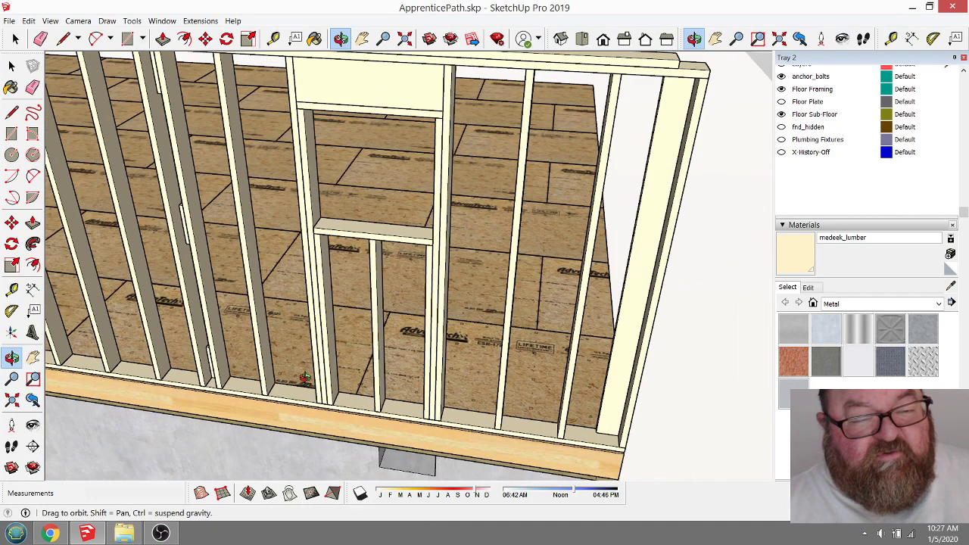
scroll(305, 378, up, 3)
drag(300, 394, 328, 350)
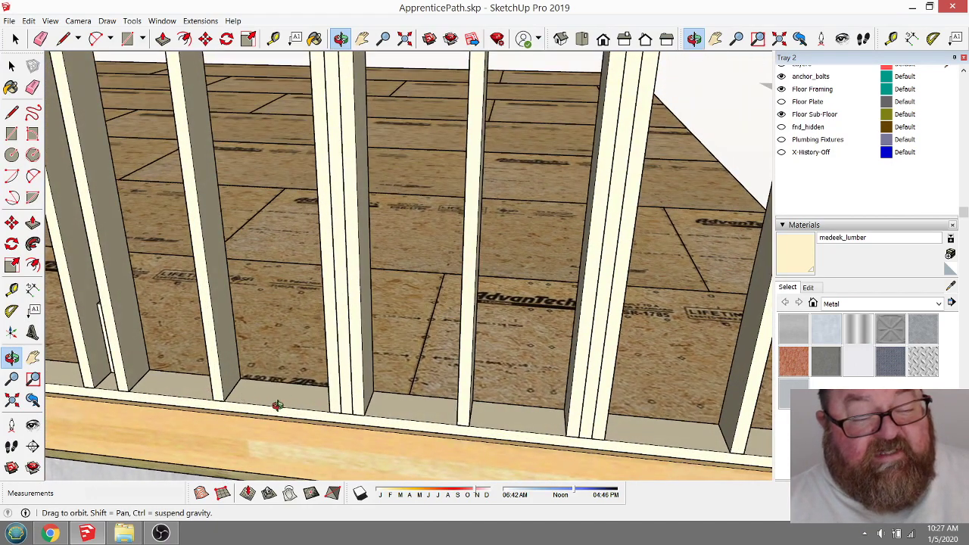
scroll(417, 171, down, 2)
drag(433, 174, 352, 208)
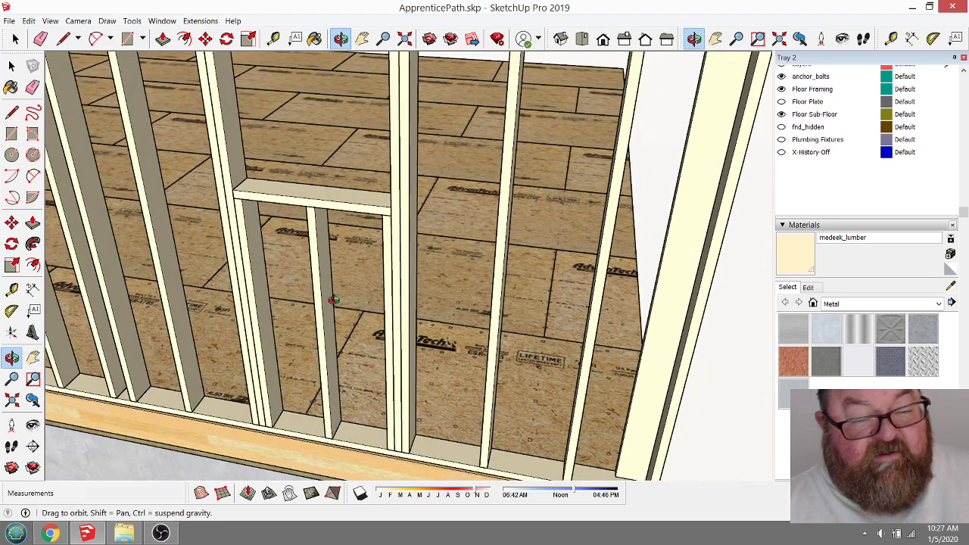
drag(393, 277, 448, 260)
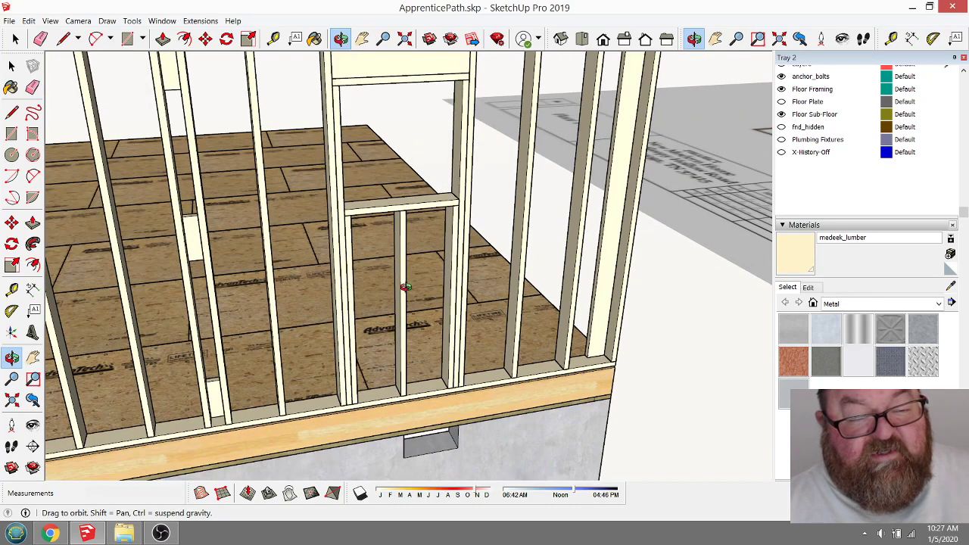
scroll(406, 287, up, 1)
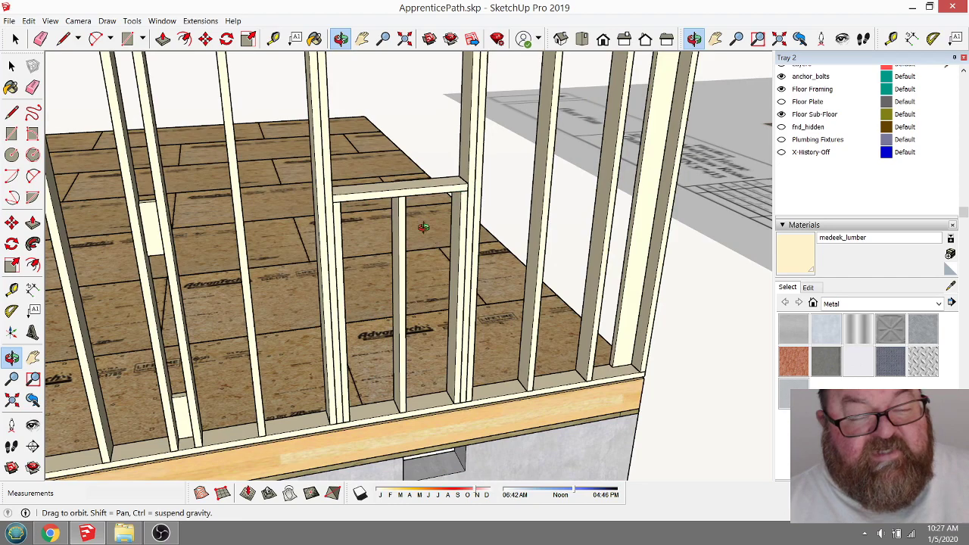
drag(423, 226, 457, 255)
mouse_move(440, 299)
mouse_down()
mouse_move(480, 270)
mouse_move(425, 253)
mouse_move(290, 280)
mouse_move(433, 270)
mouse_move(442, 310)
mouse_up()
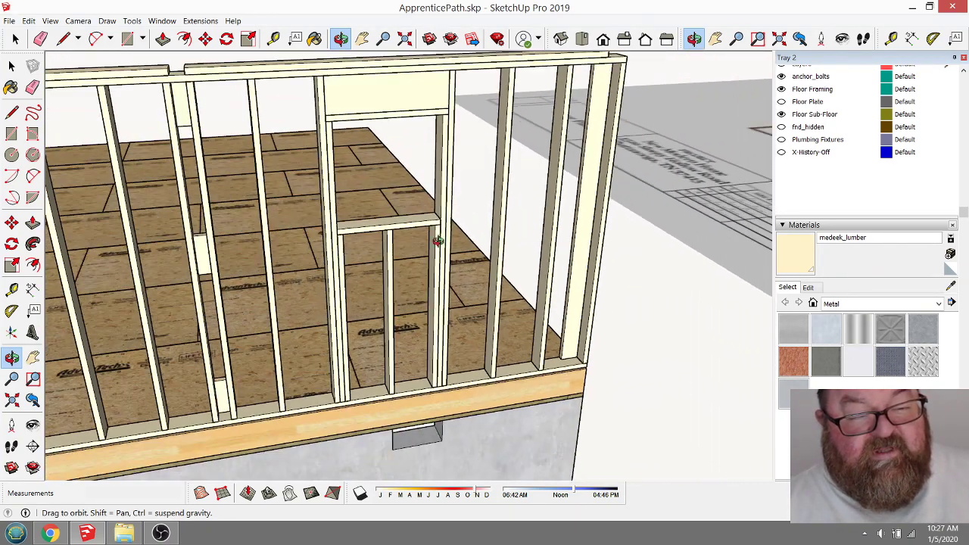
scroll(362, 90, up, 2)
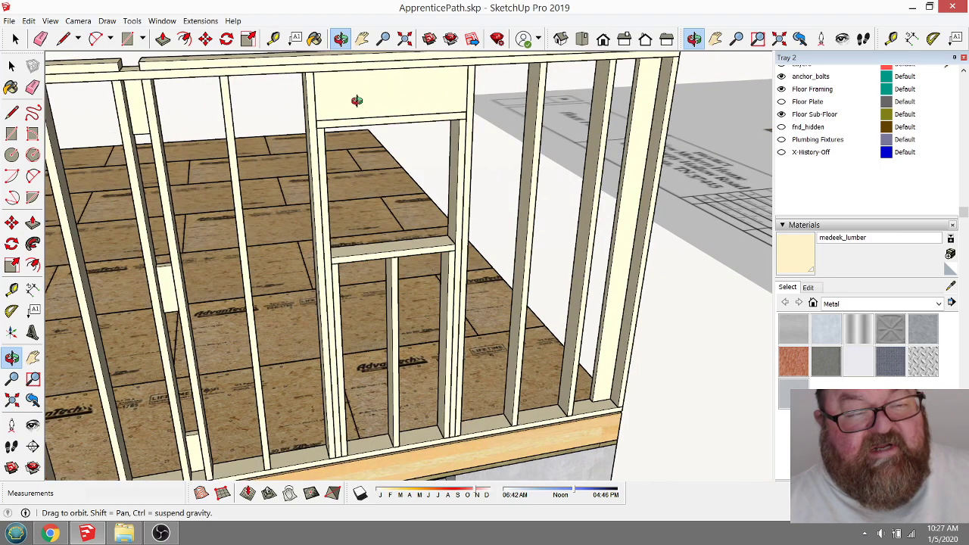
drag(356, 101, 360, 116)
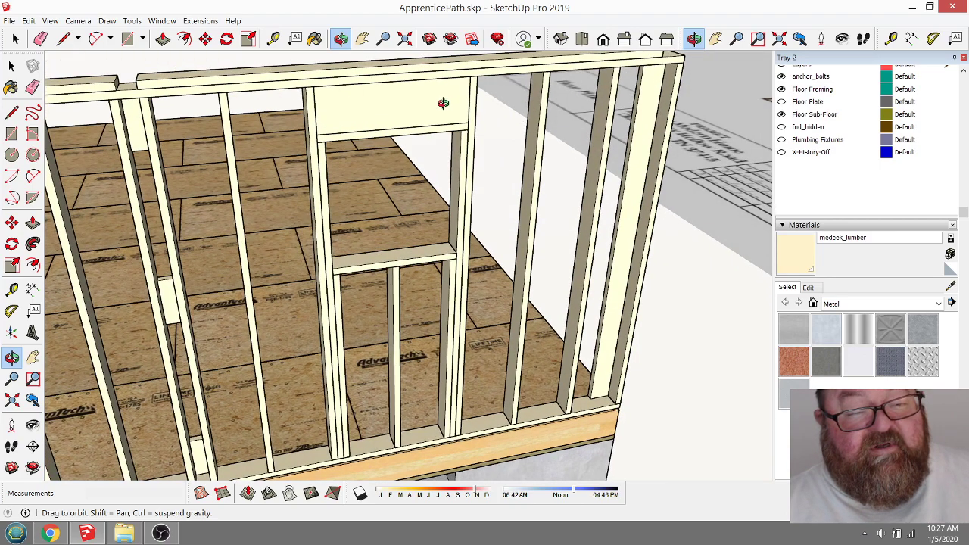
drag(443, 103, 312, 104)
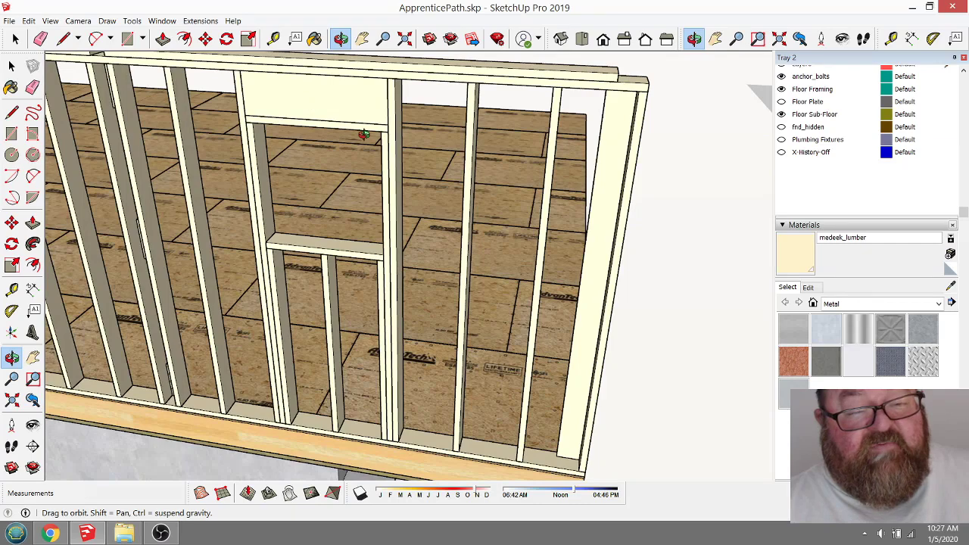
drag(364, 133, 348, 108)
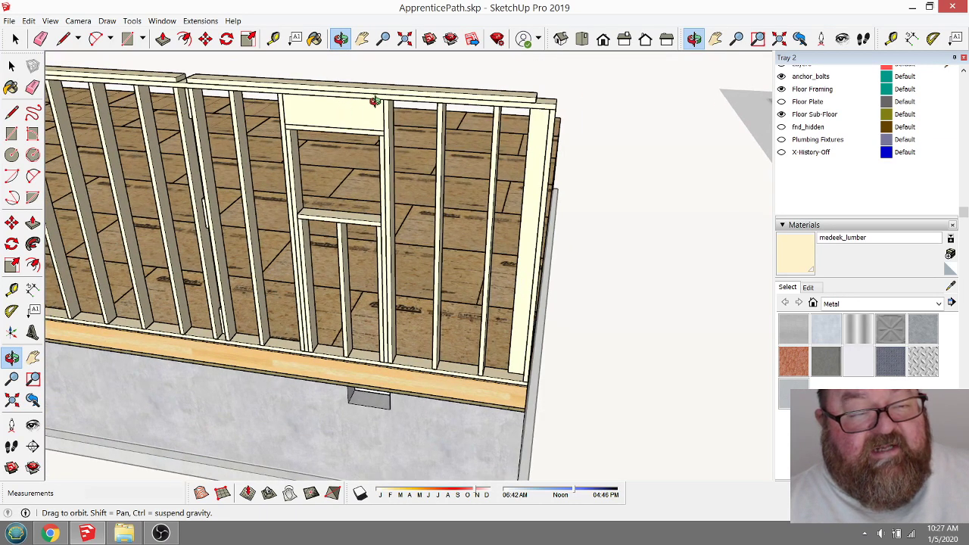
scroll(366, 126, up, 2)
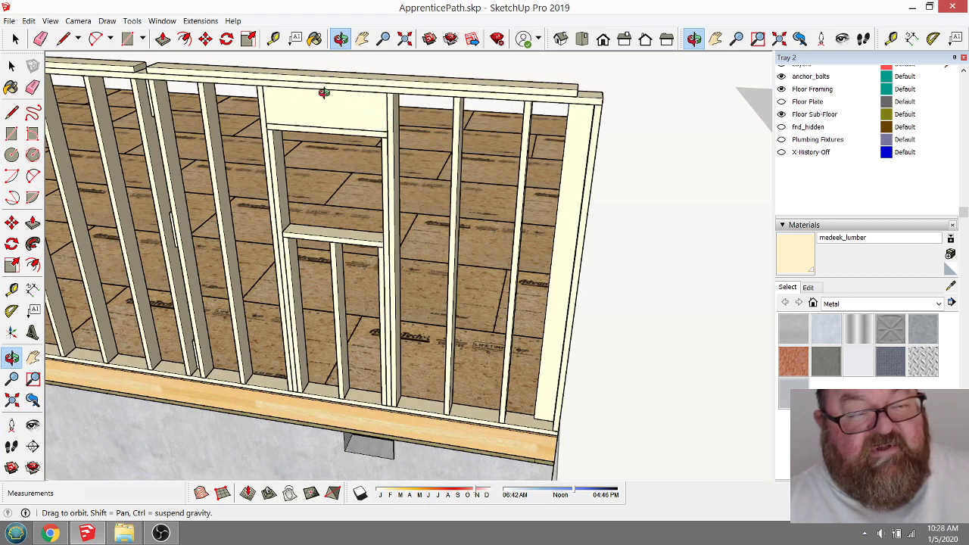
scroll(324, 93, up, 2)
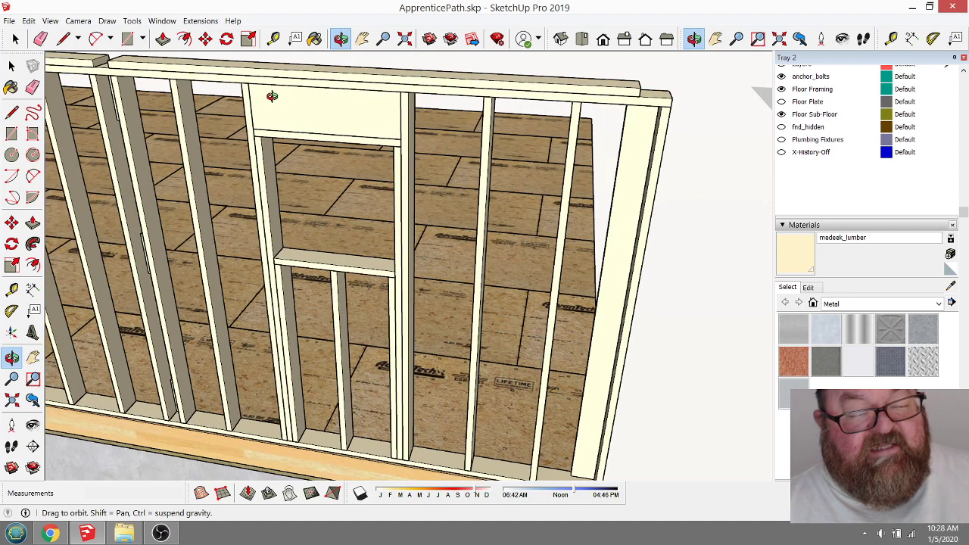
drag(250, 84, 497, 311)
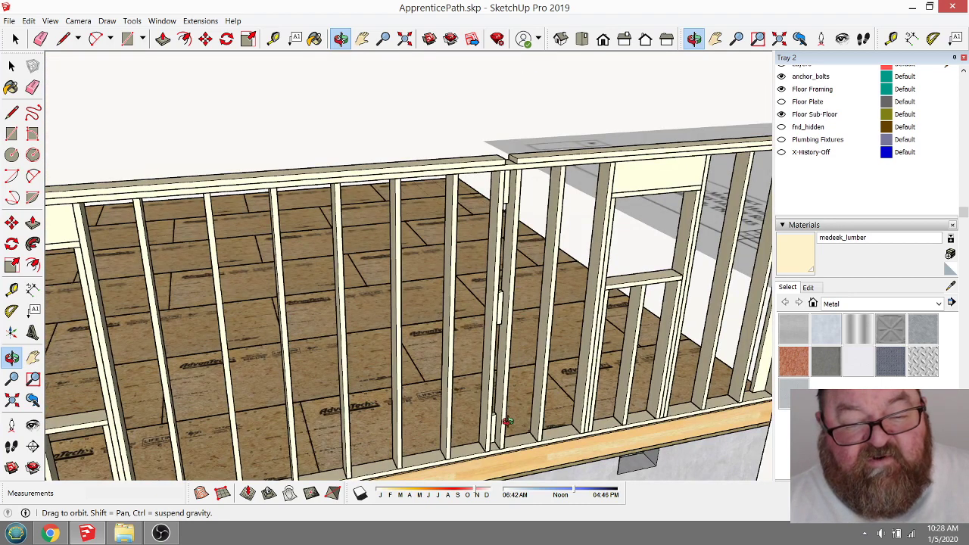
drag(507, 420, 459, 416)
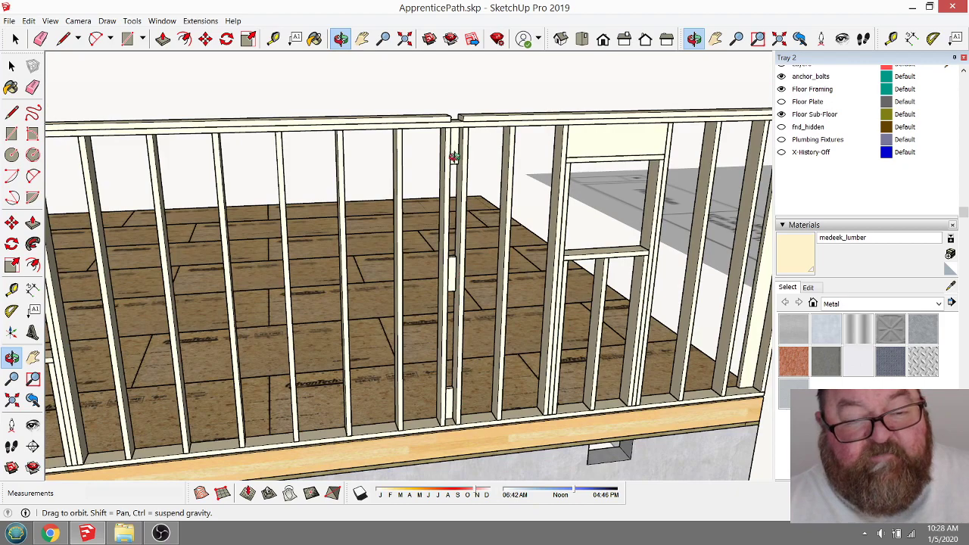
drag(453, 157, 534, 288)
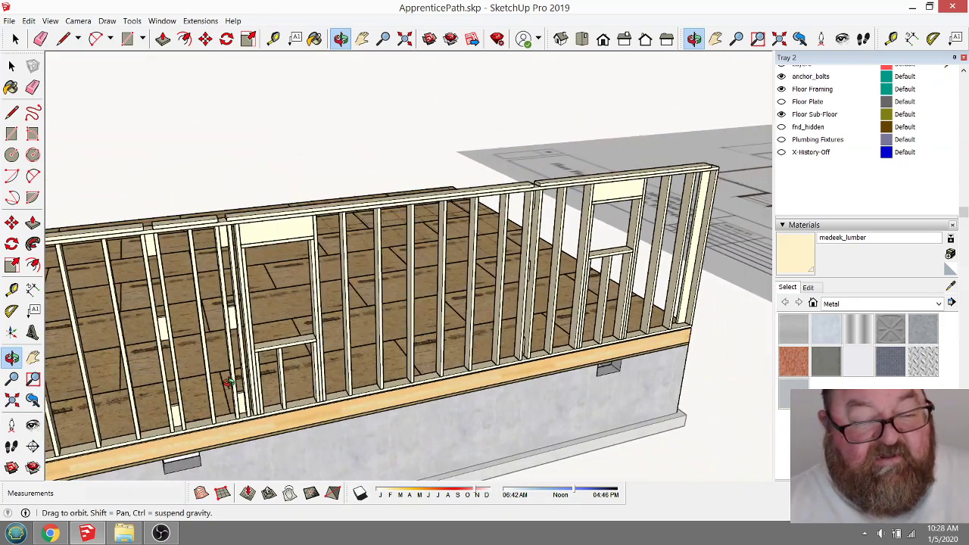
scroll(228, 382, up, 6)
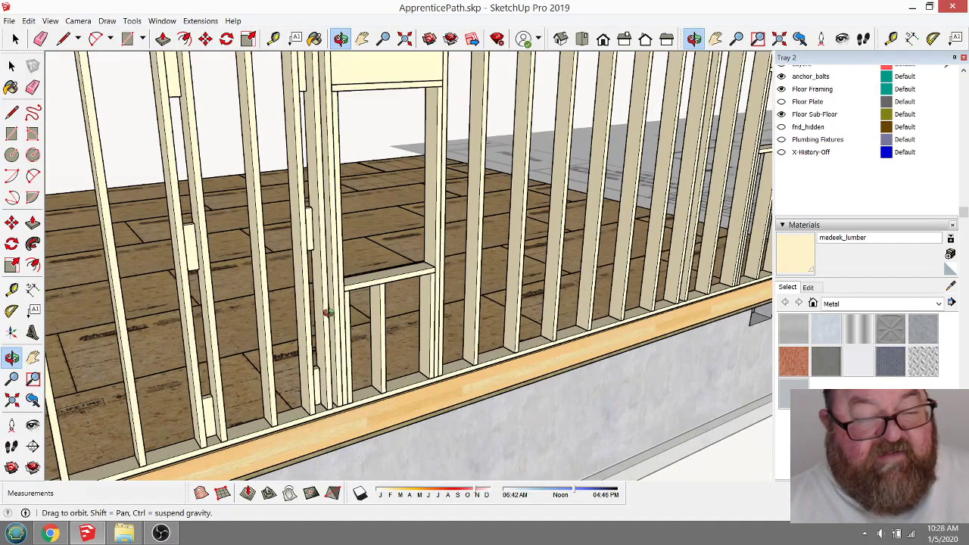
scroll(307, 244, down, 10)
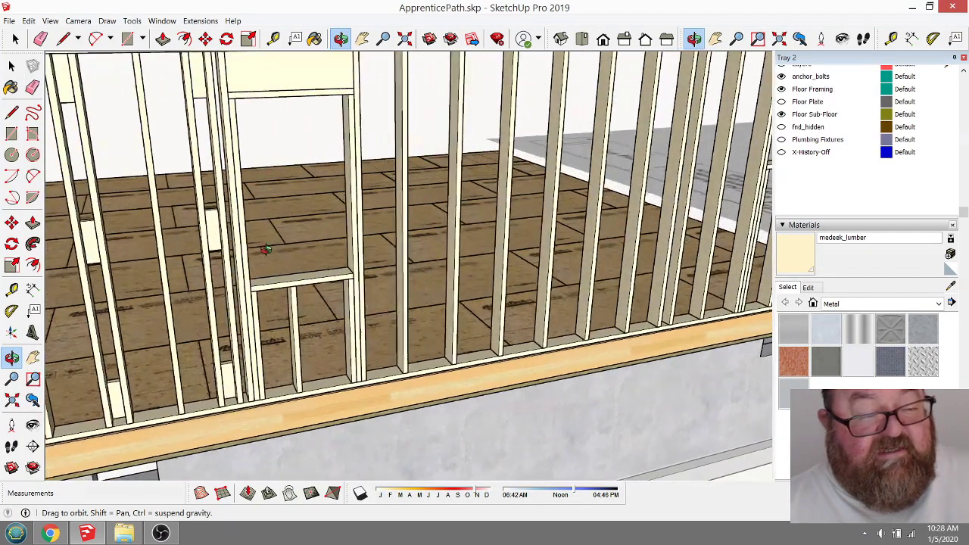
scroll(438, 315, down, 3)
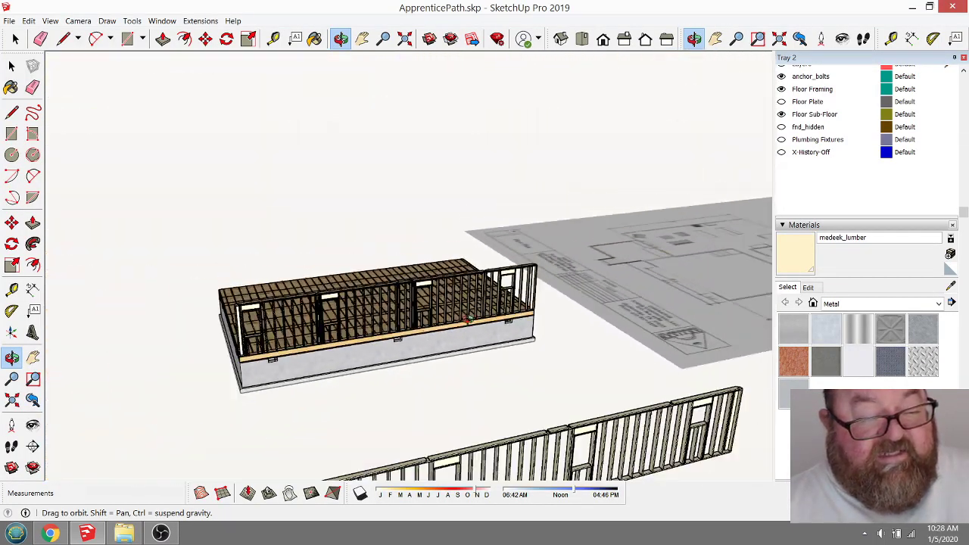
drag(438, 316, 128, 245)
scroll(426, 321, up, 6)
drag(239, 303, 218, 349)
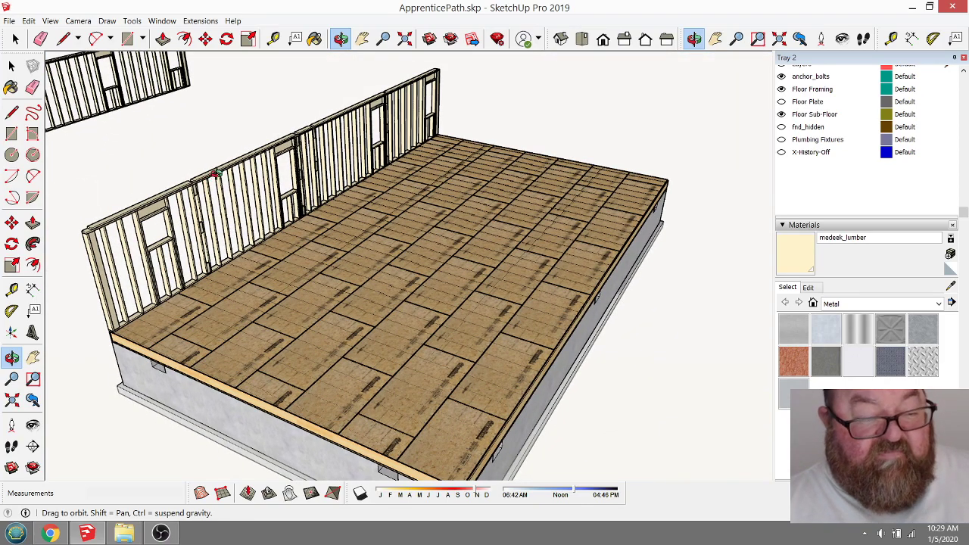
drag(215, 174, 280, 336)
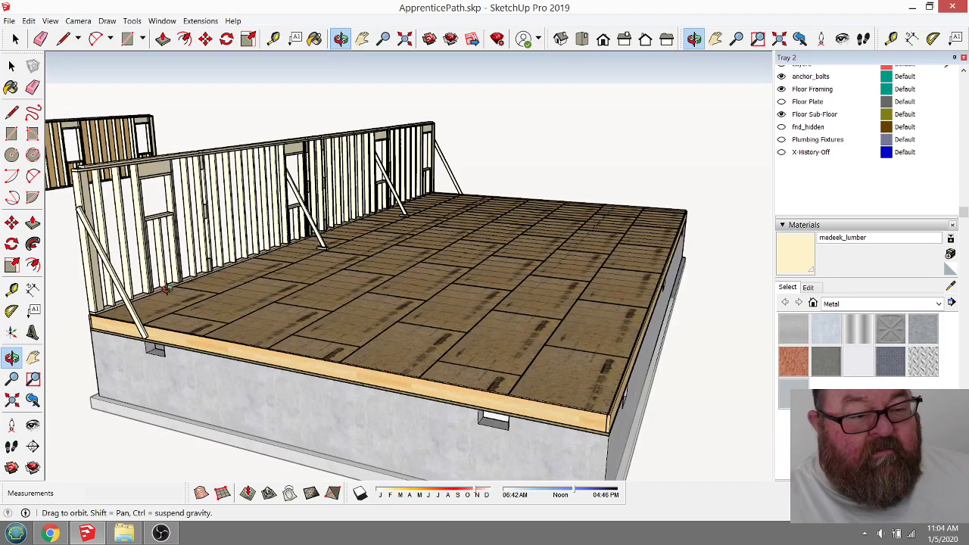
Step: Orbit around the deck to view the braced wall from both sides
drag(288, 318, 173, 321)
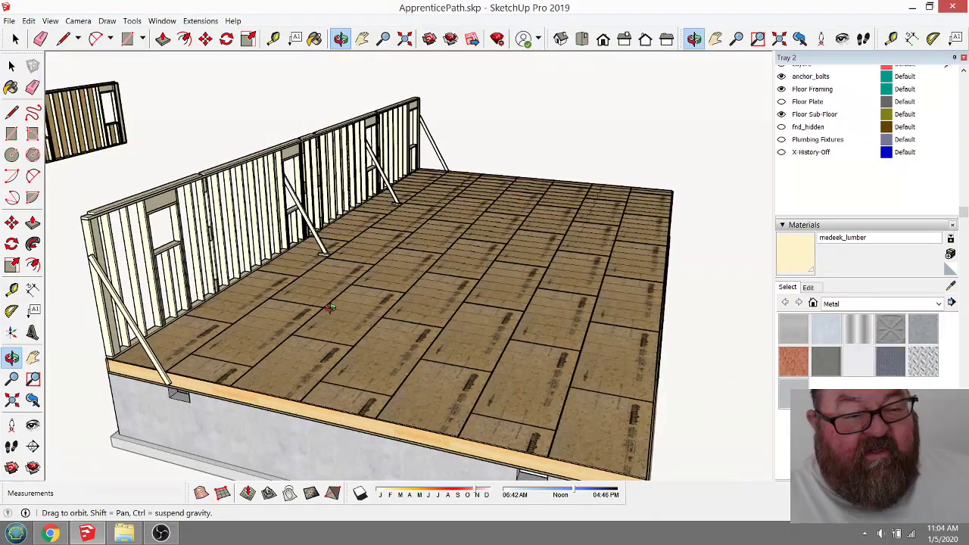
drag(330, 308, 394, 298)
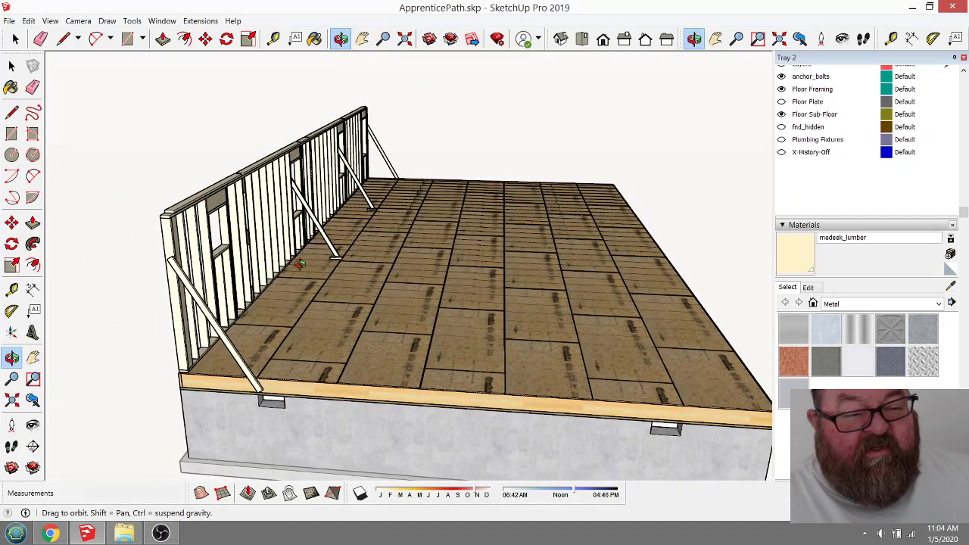
drag(351, 281, 271, 336)
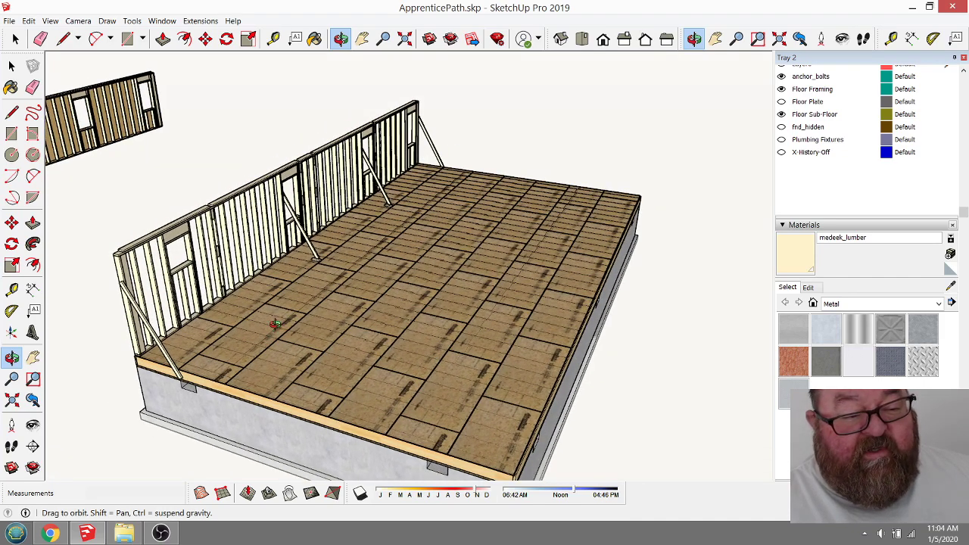
drag(275, 324, 232, 307)
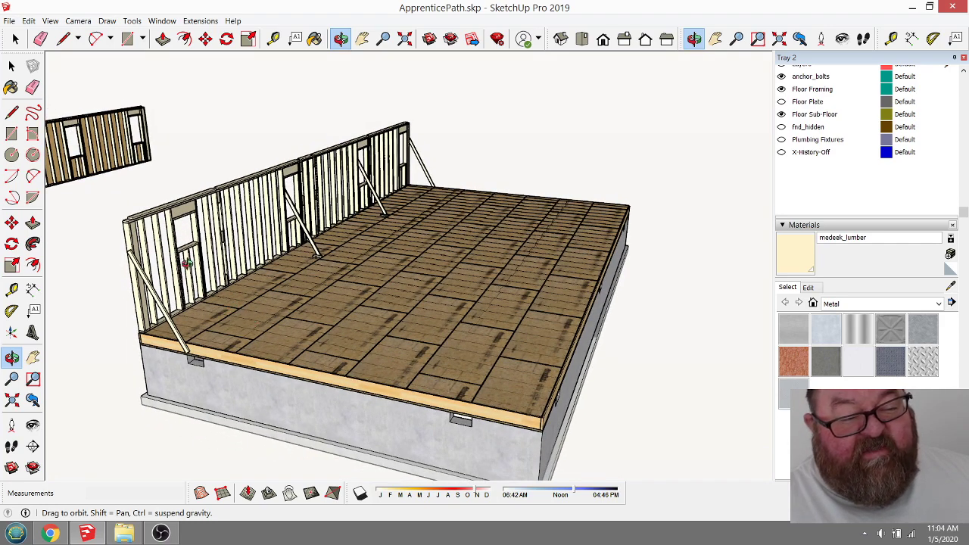
drag(186, 262, 224, 324)
drag(239, 364, 188, 300)
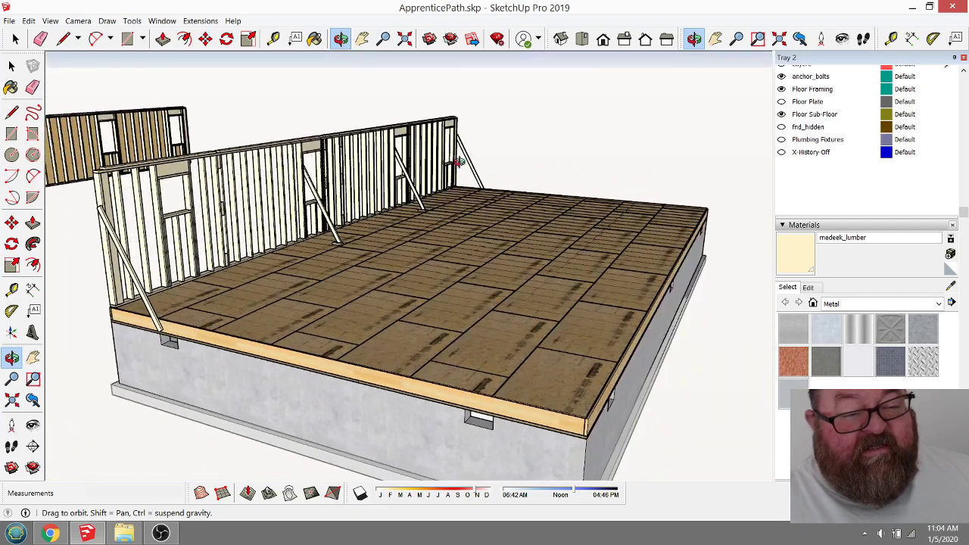
drag(374, 260, 164, 398)
scroll(196, 386, up, 5)
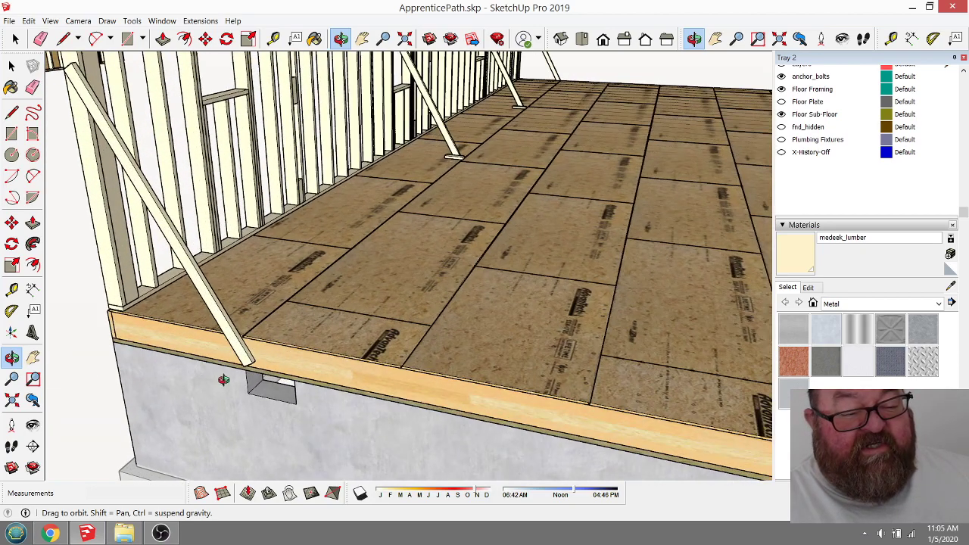
Step: Orbit and zoom to inspect the diagonal braces running down to the sub-floor
drag(223, 380, 323, 397)
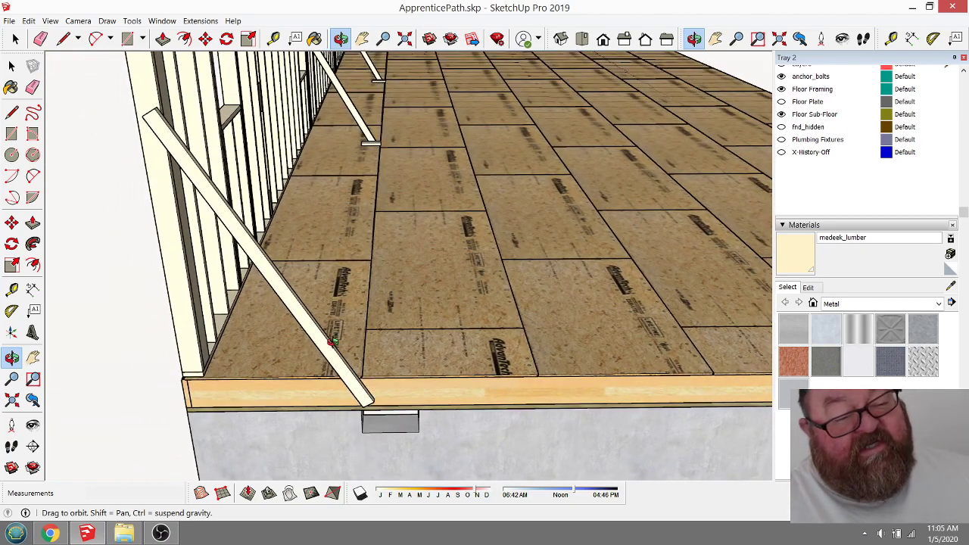
drag(187, 171, 216, 160)
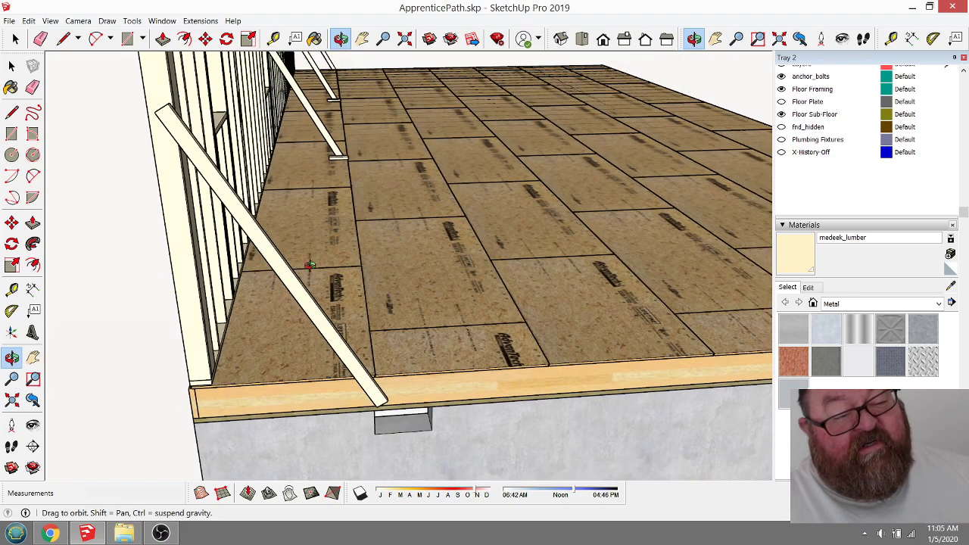
drag(312, 290, 159, 340)
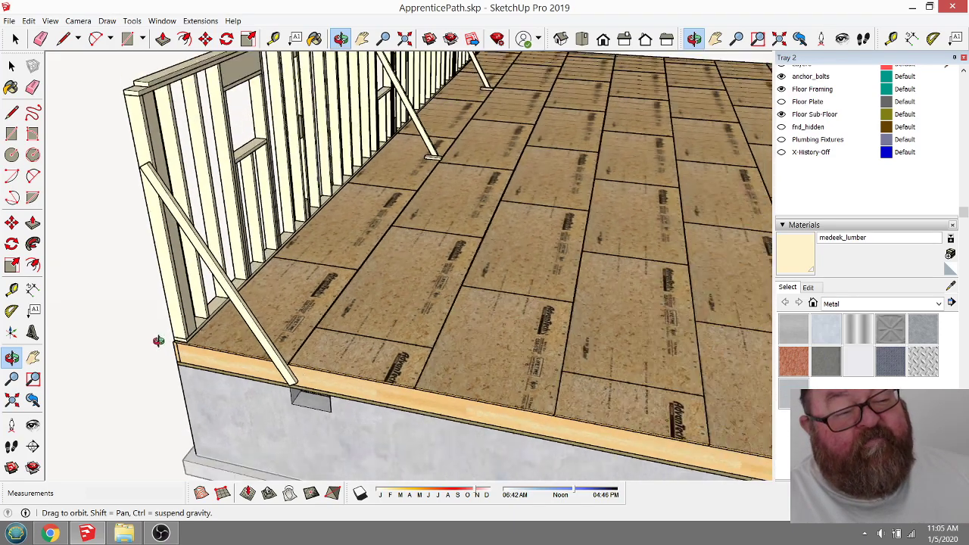
drag(214, 248, 198, 299)
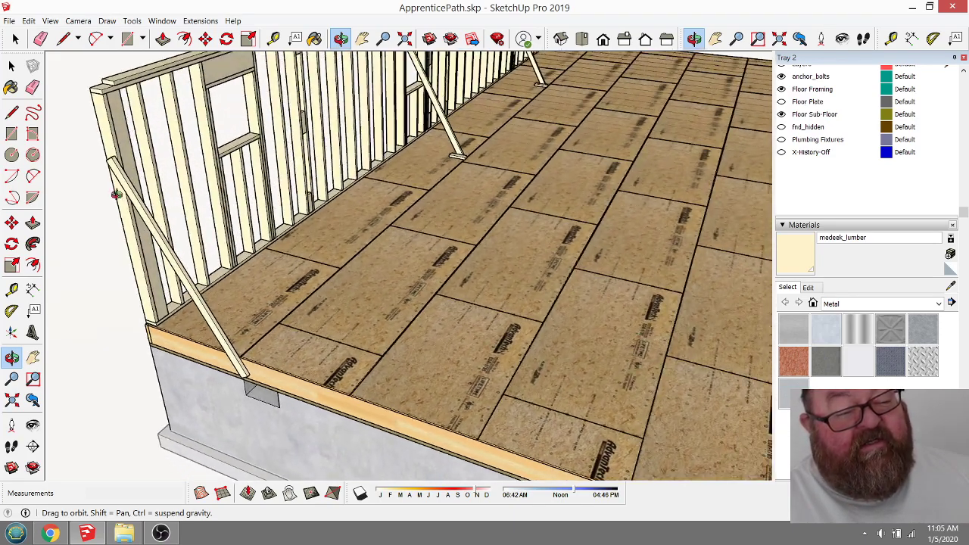
drag(176, 265, 187, 301)
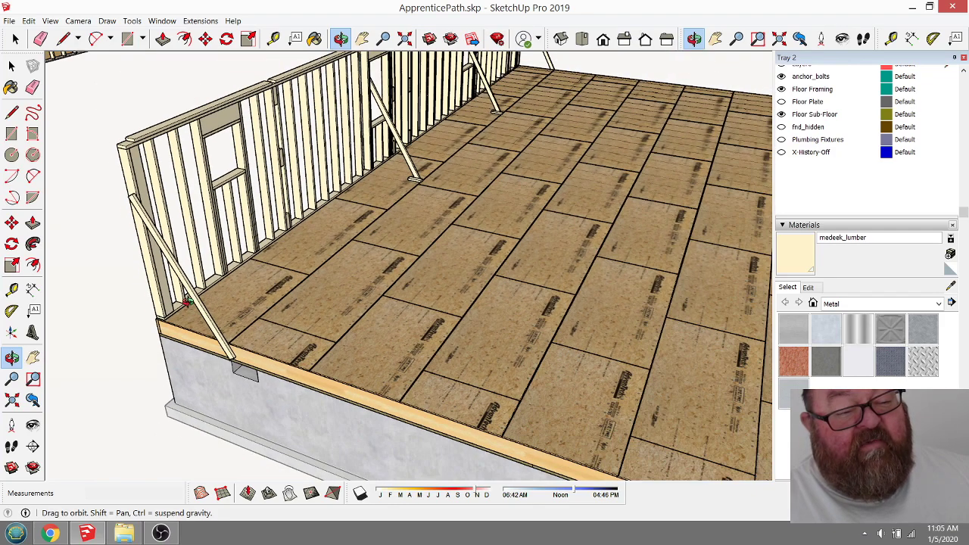
drag(256, 323, 477, 294)
drag(421, 342, 318, 354)
scroll(215, 239, up, 6)
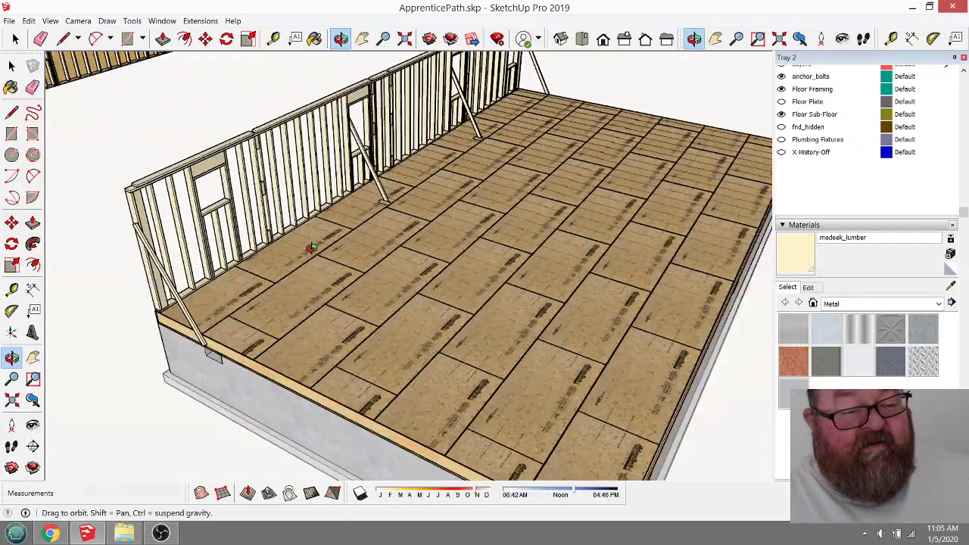
scroll(227, 174, up, 3)
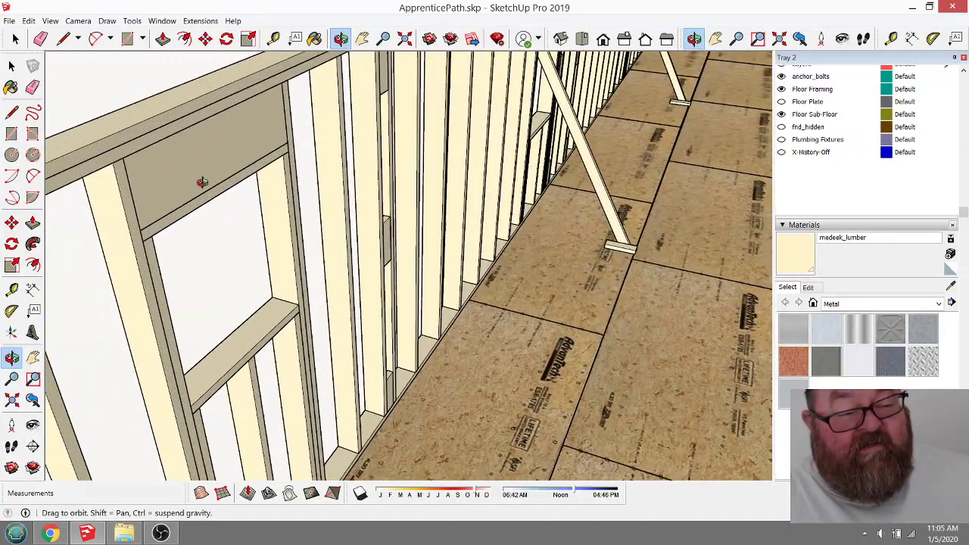
Step: Open the framed wall group, select the window header framing, and orbit in close to it
click(15, 38)
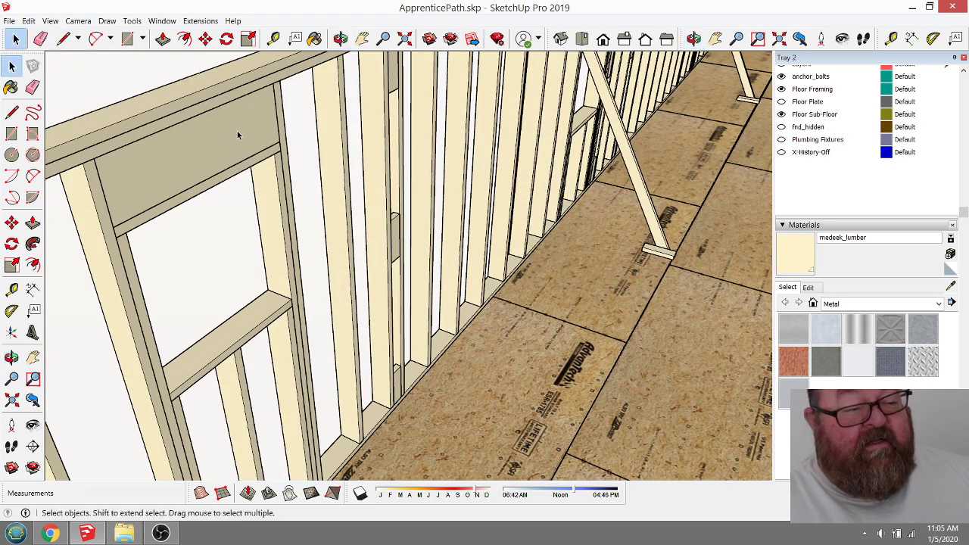
click(237, 147)
double_click(215, 153)
click(215, 153)
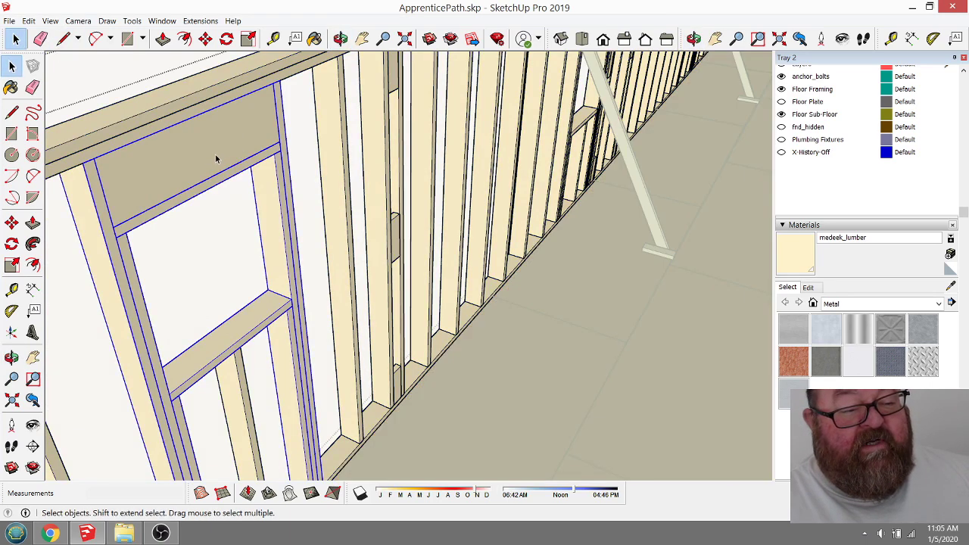
middle_drag(216, 156, 306, 229)
middle_drag(447, 236, 420, 270)
middle_drag(387, 183, 344, 256)
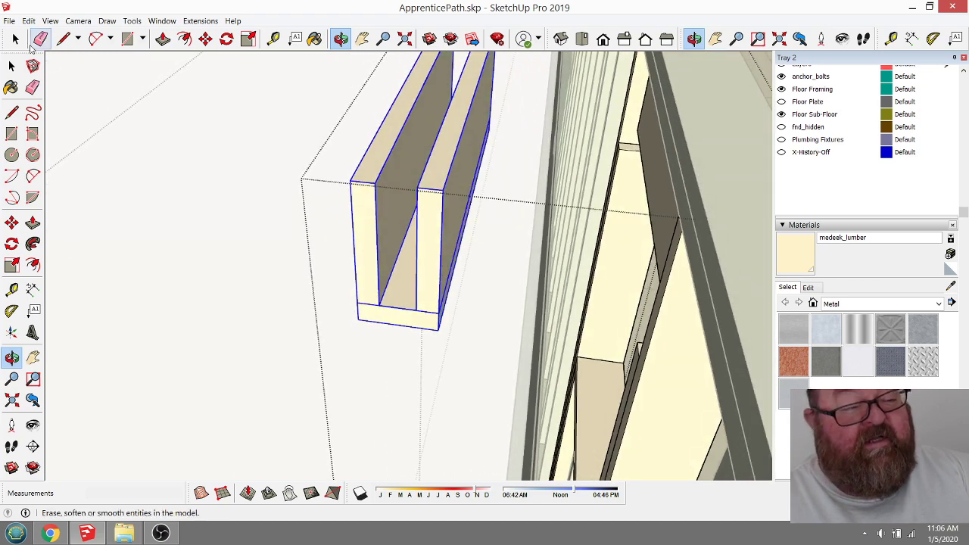
Step: Move the right-hand header board 2 1/2" left against its neighbour
click(15, 38)
click(430, 185)
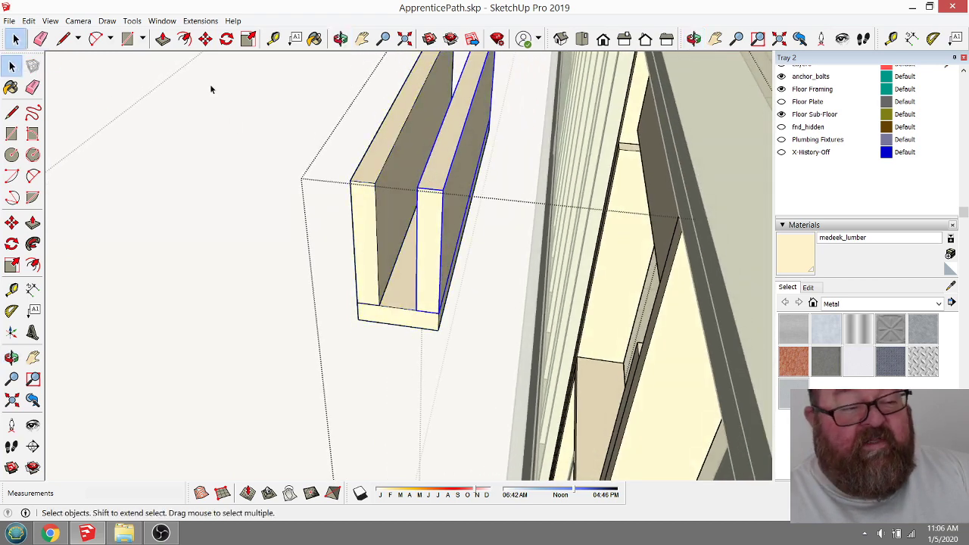
click(205, 39)
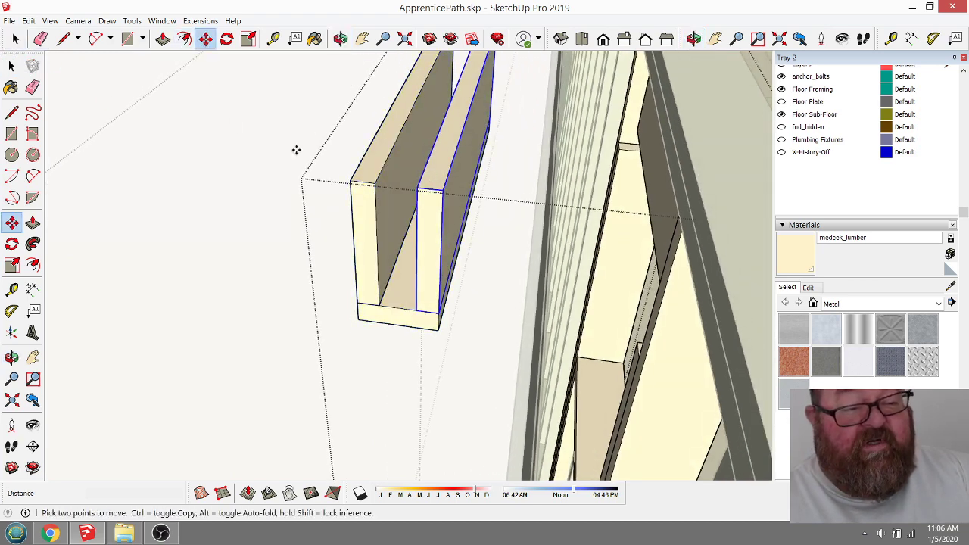
click(416, 306)
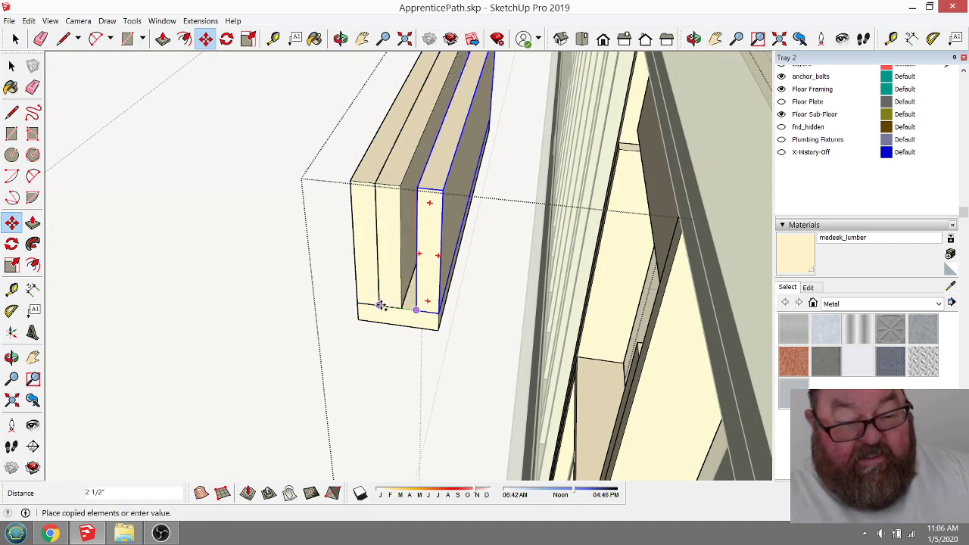
click(380, 305)
Step: Move the front header board 2 1/2" to the right and orbit to check the gap
click(15, 39)
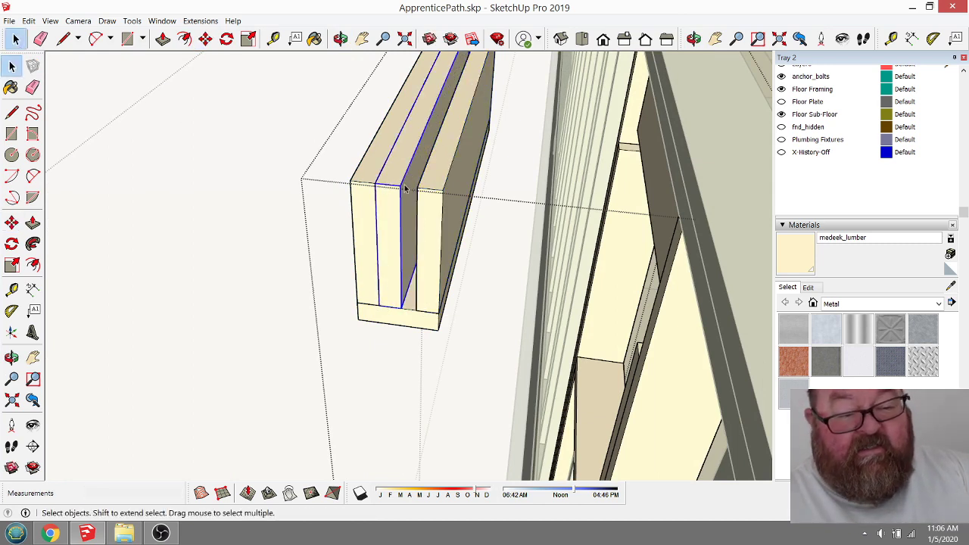
click(430, 184)
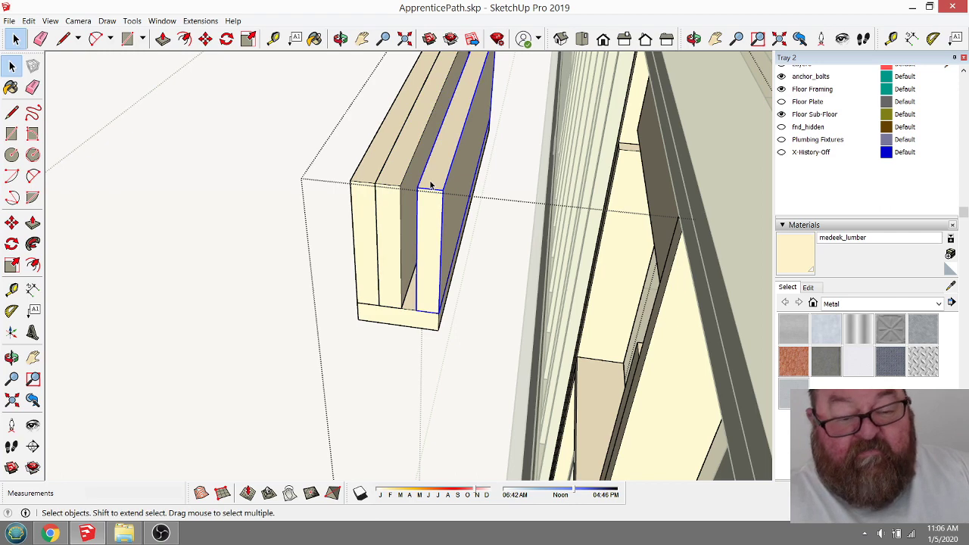
middle_drag(430, 185, 328, 227)
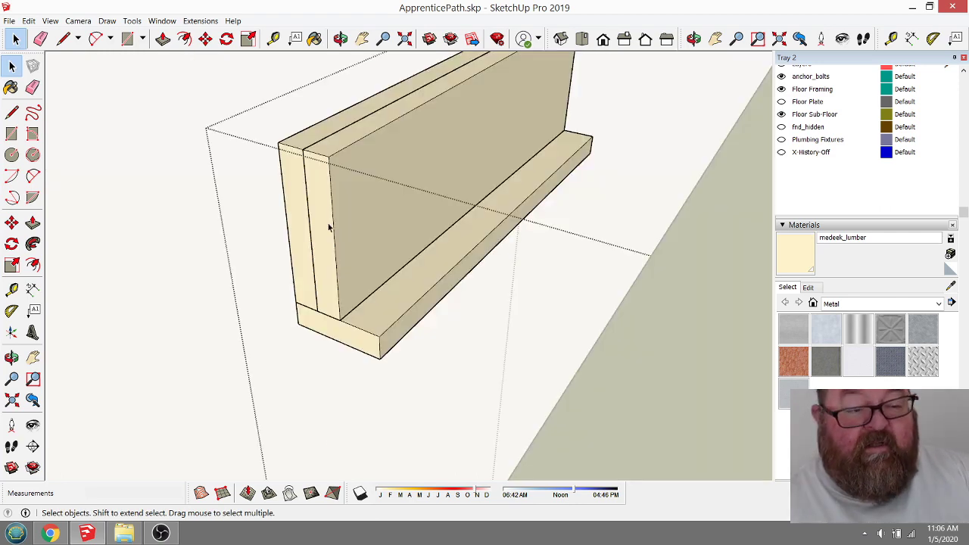
scroll(400, 297, down, 2)
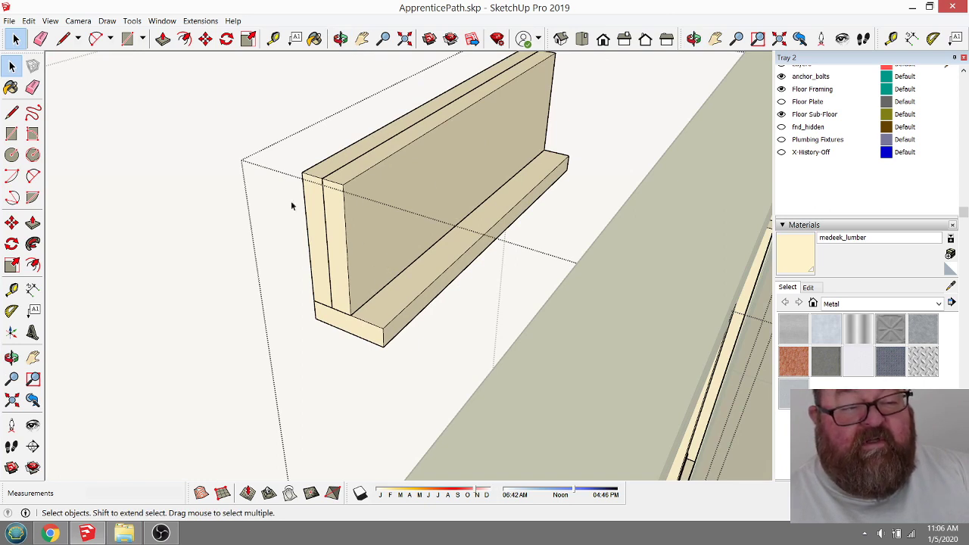
click(340, 217)
click(205, 38)
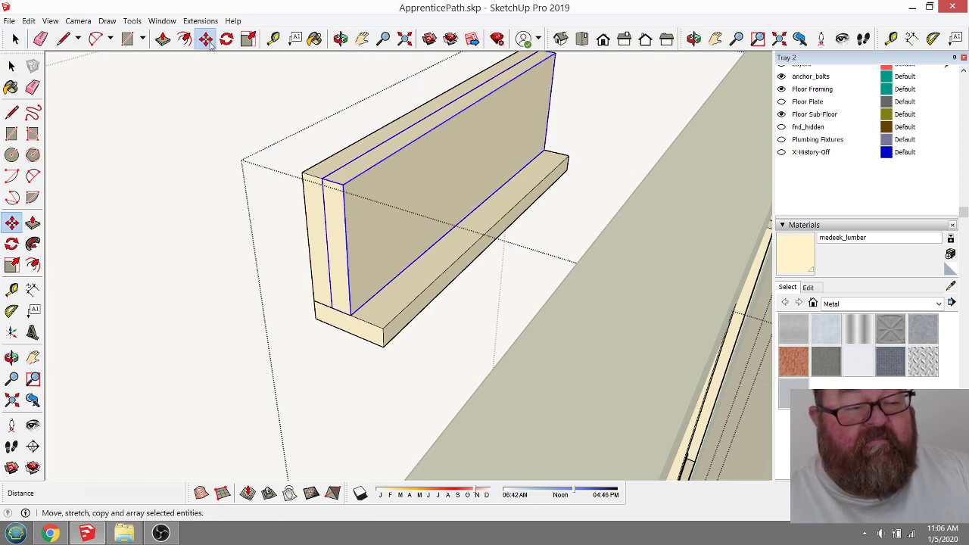
click(351, 309)
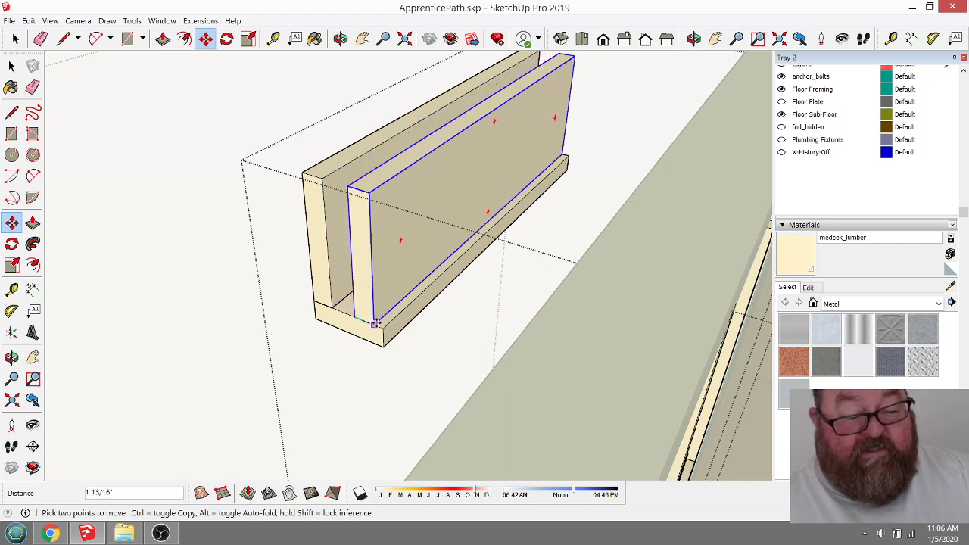
click(382, 327)
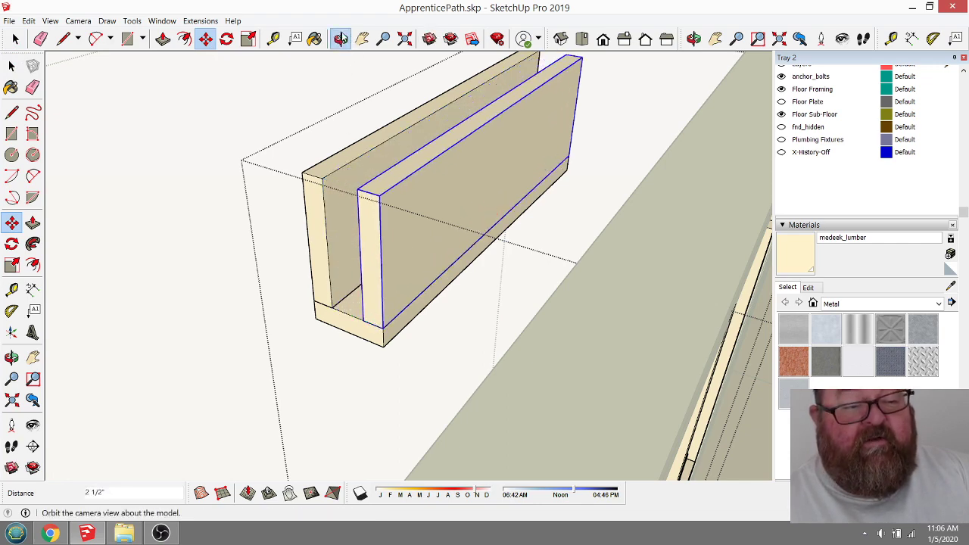
click(340, 38)
drag(413, 125, 417, 239)
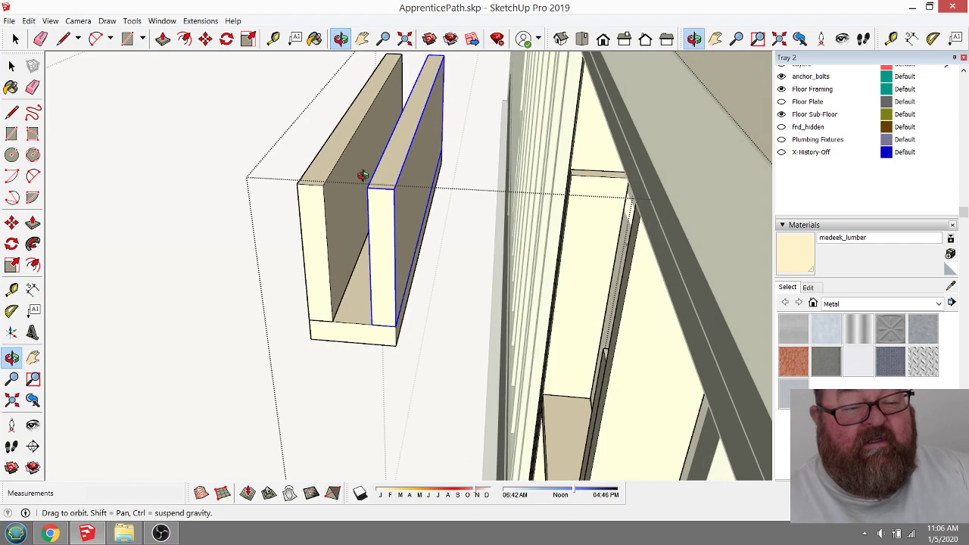
scroll(378, 200, up, 2)
scroll(499, 212, up, 2)
scroll(303, 250, up, 2)
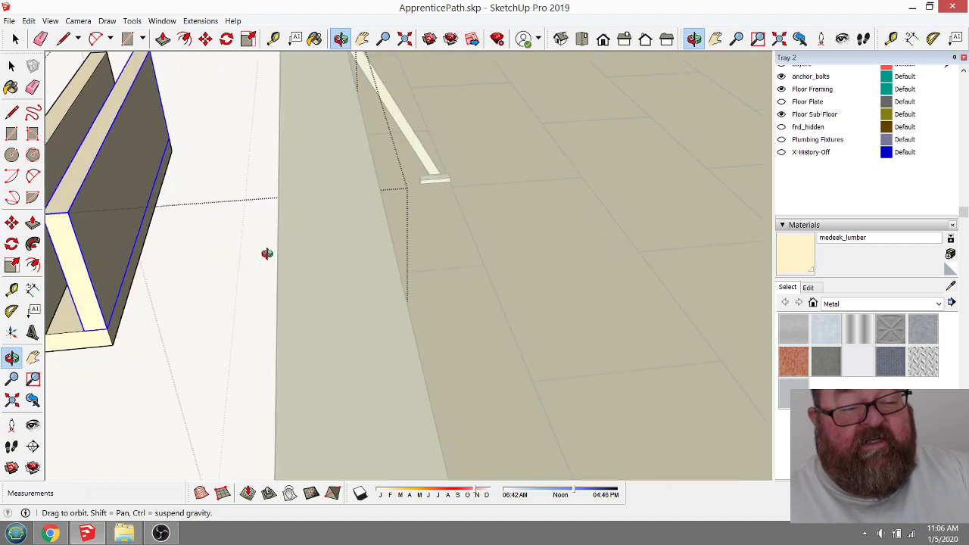
scroll(268, 253, up, 2)
scroll(440, 270, down, 4)
scroll(322, 249, up, 5)
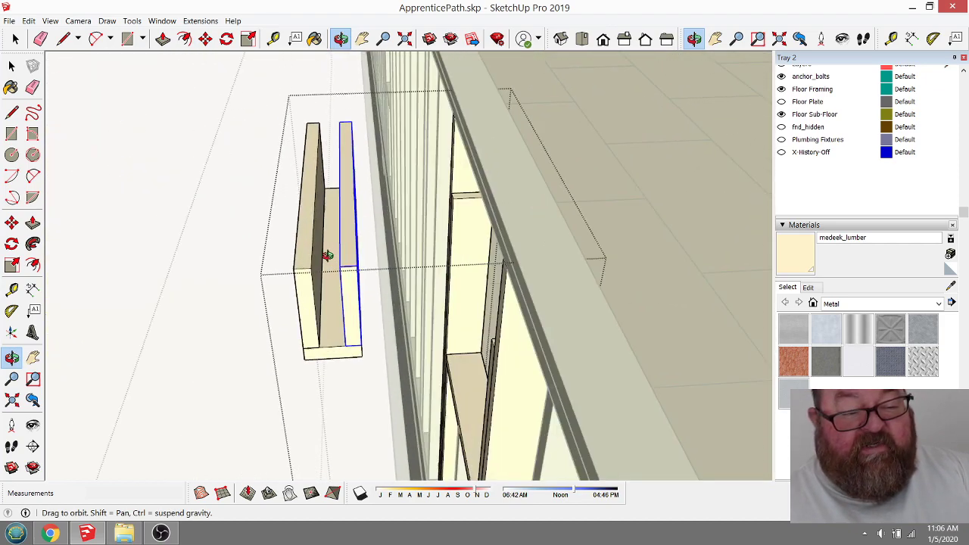
drag(345, 299, 253, 287)
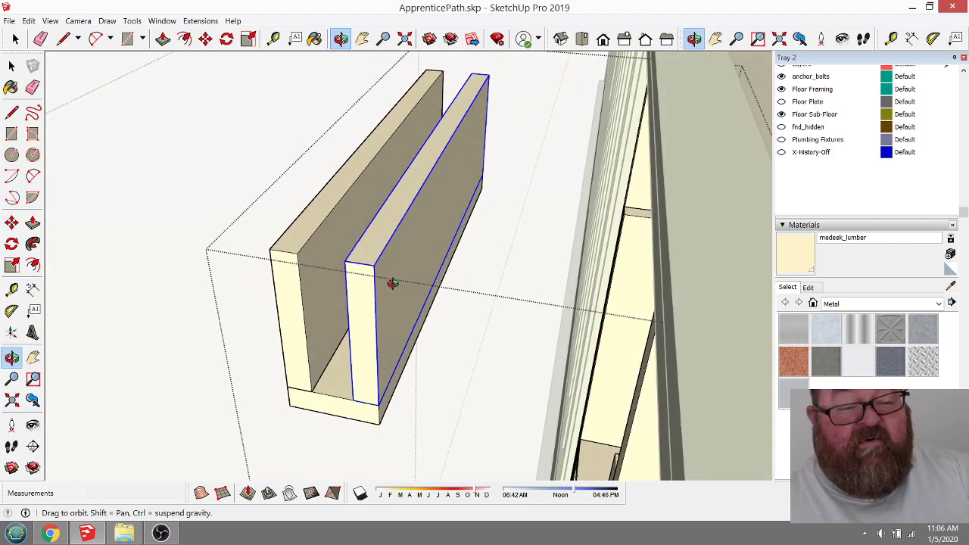
drag(393, 283, 315, 279)
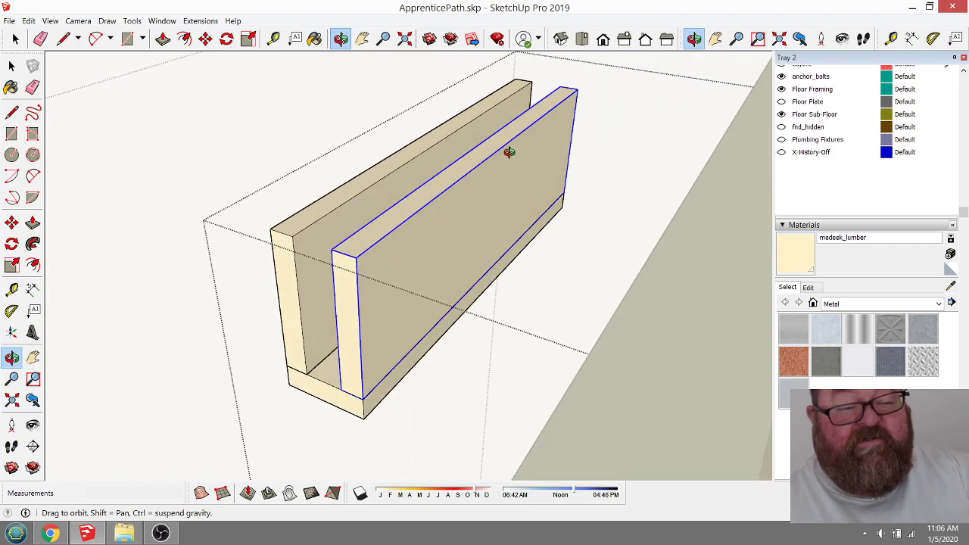
drag(418, 254, 393, 309)
drag(344, 279, 404, 312)
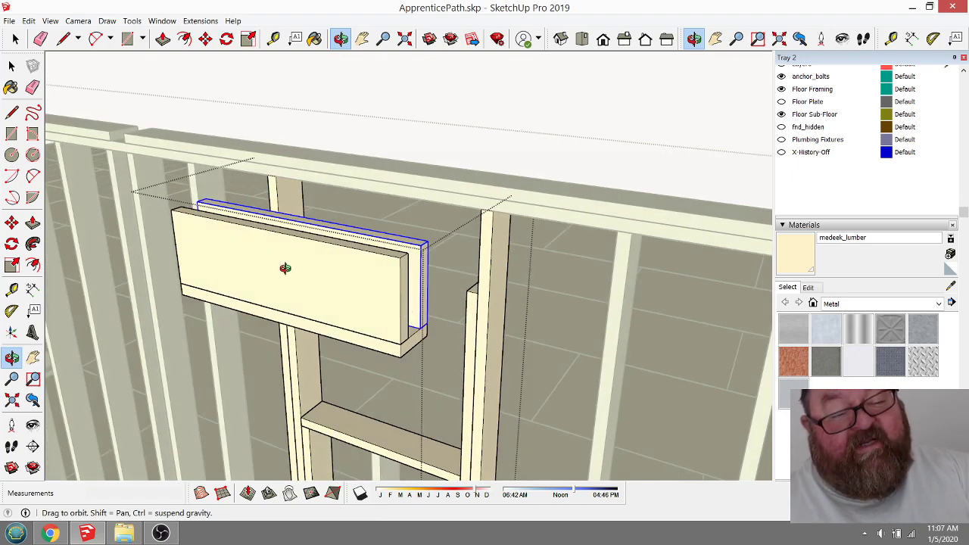
drag(284, 268, 329, 326)
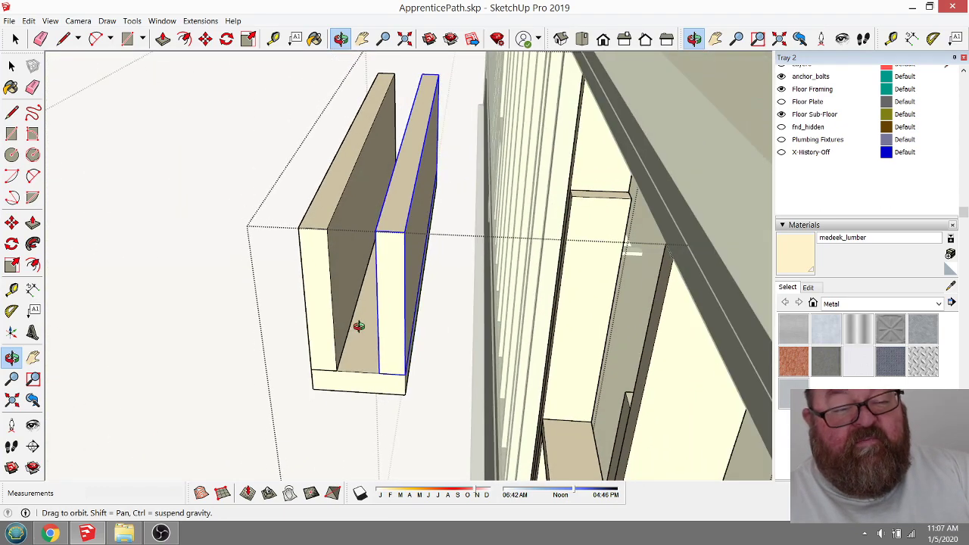
key(space)
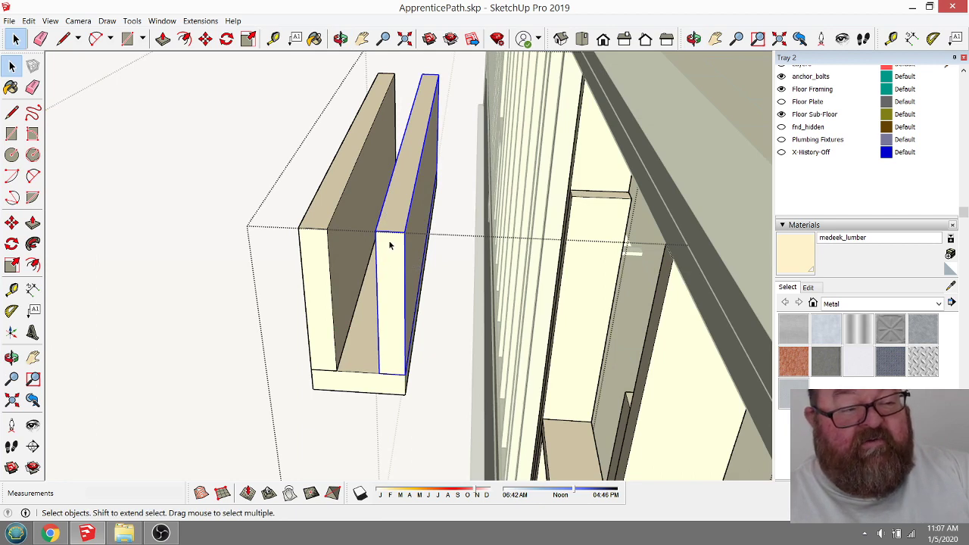
Step: Slide the front header board left against the back board and orbit to check
click(205, 38)
click(383, 367)
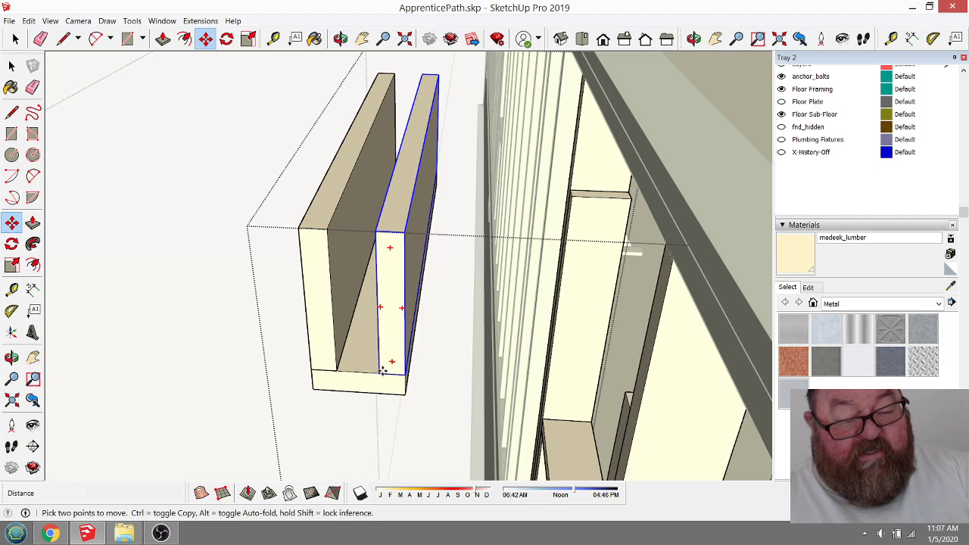
click(337, 371)
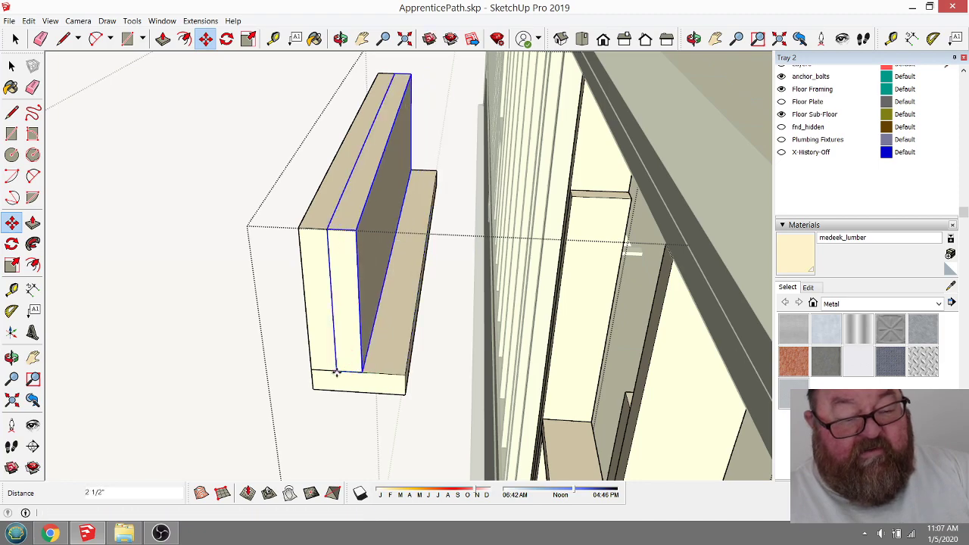
click(340, 38)
drag(402, 222, 270, 231)
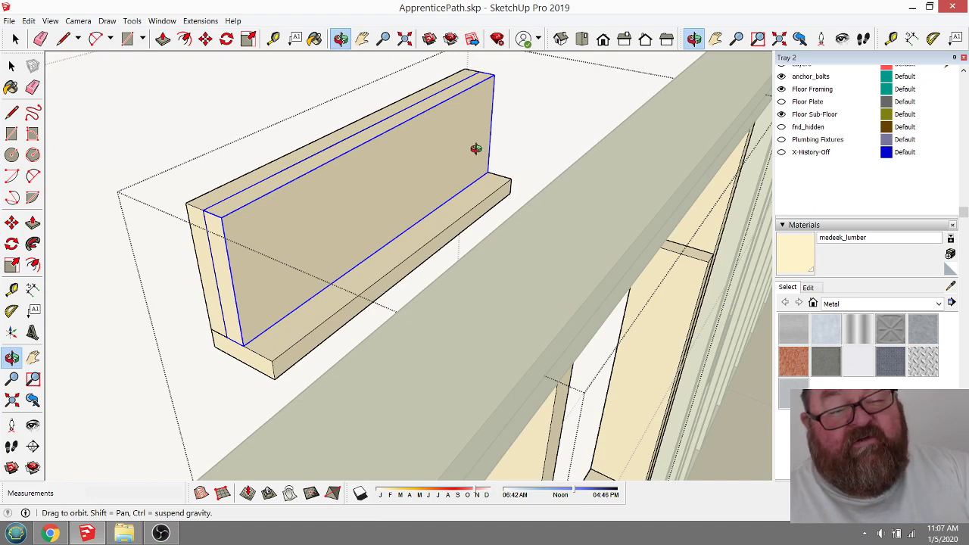
drag(286, 266, 328, 273)
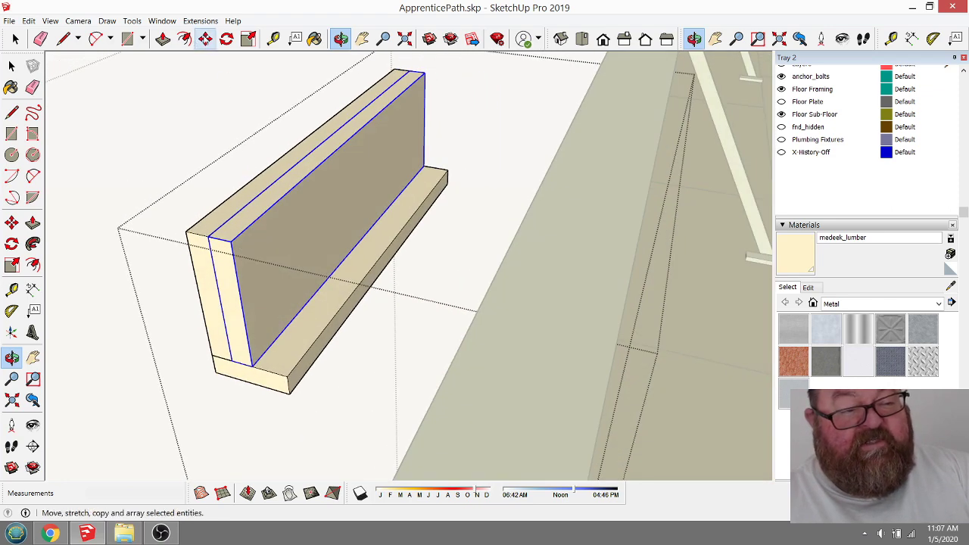
Step: Move the front board 2 1/2" right again and select the header's base board
click(205, 38)
click(249, 367)
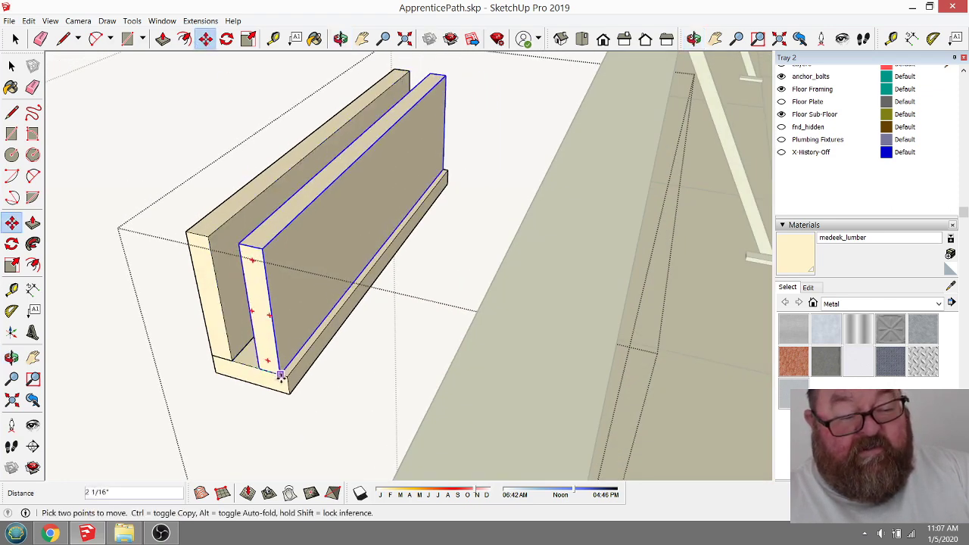
click(286, 378)
scroll(211, 241, down, 3)
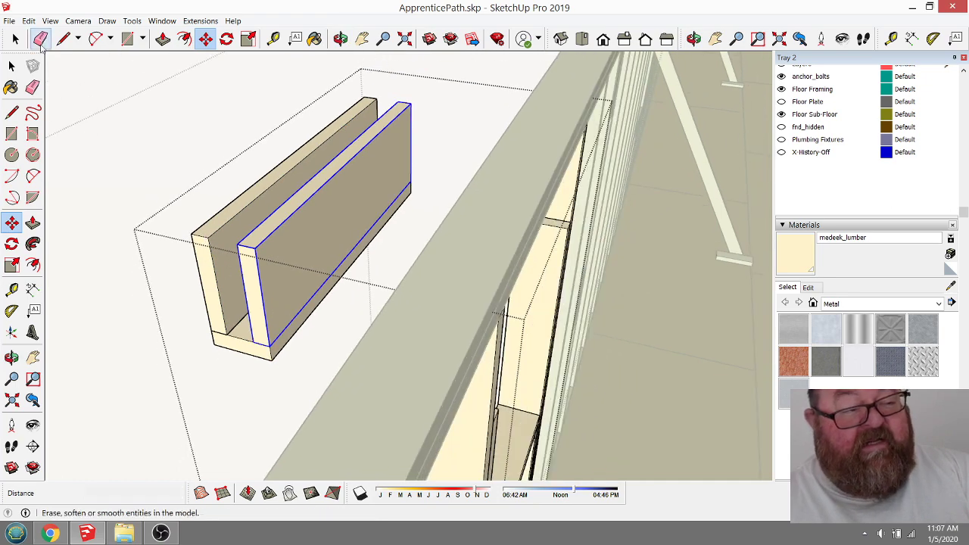
key(space)
click(241, 350)
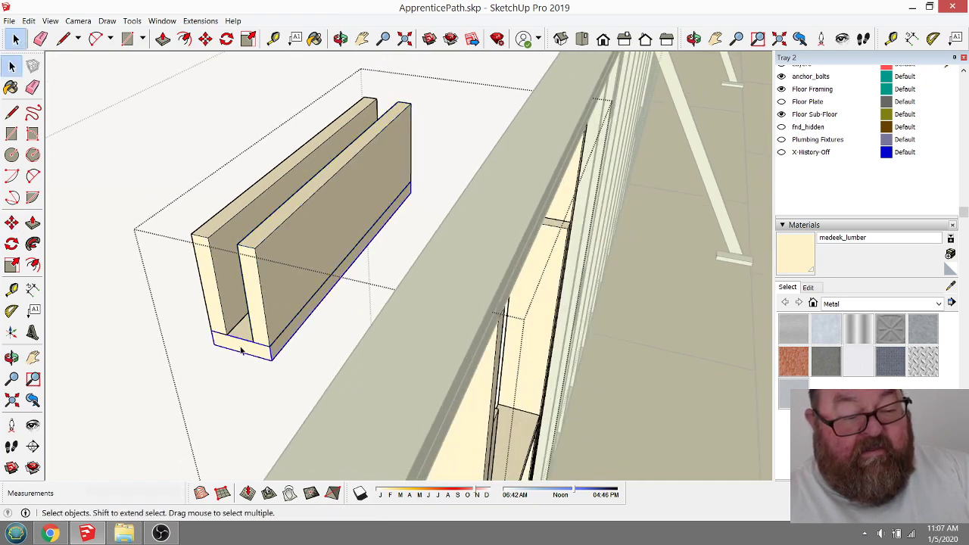
Step: Make the base board and both upright boards one group, then exit it
shift+click(266, 288)
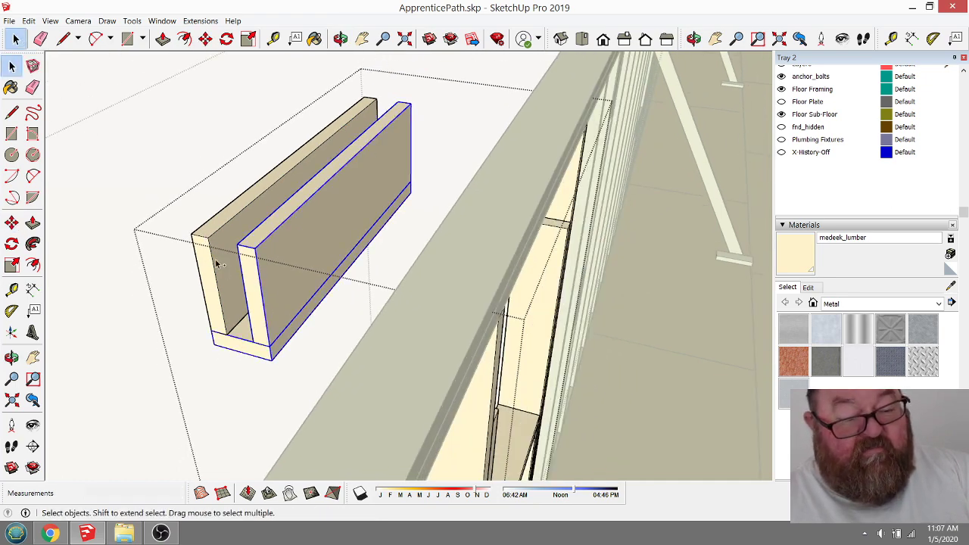
shift+click(214, 258)
right_click(214, 258)
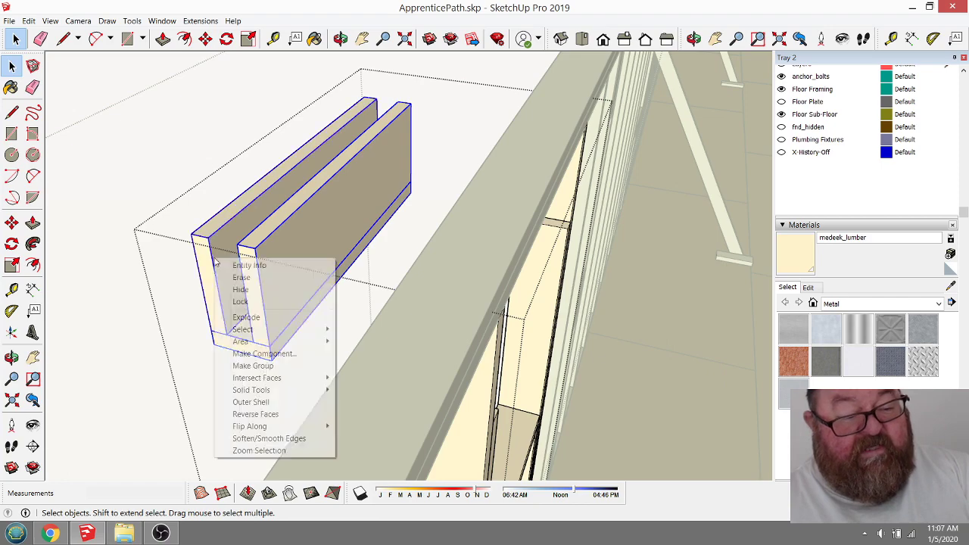
click(256, 365)
middle_drag(242, 197, 514, 163)
scroll(496, 189, down, 5)
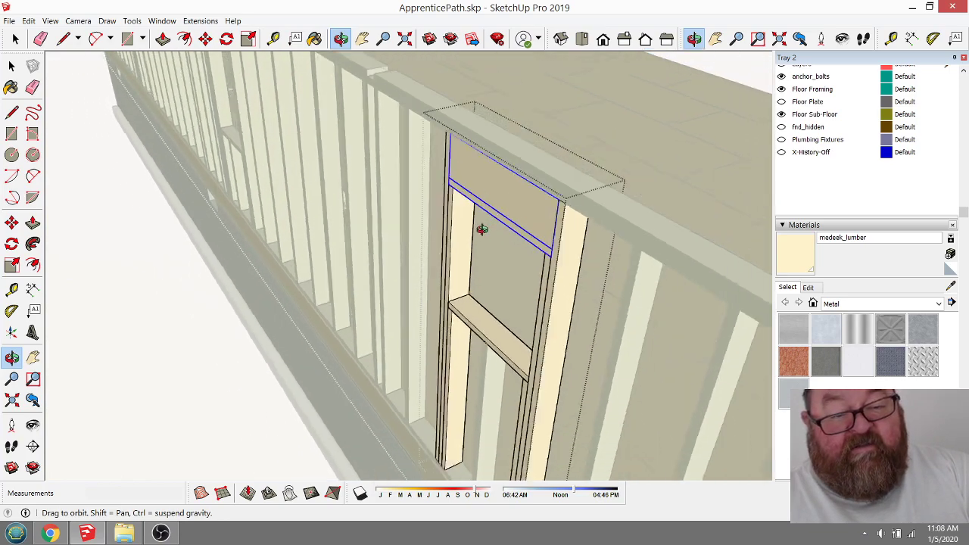
middle_drag(514, 220, 559, 236)
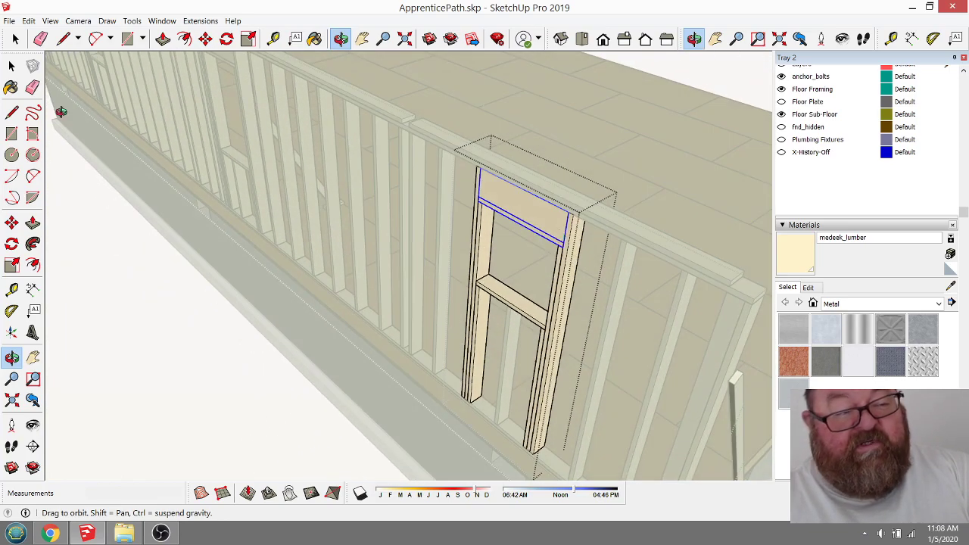
click(12, 66)
click(152, 280)
Step: Orbit and zoom to a frontal view of the wall framing and window header
scroll(151, 282, down, 2)
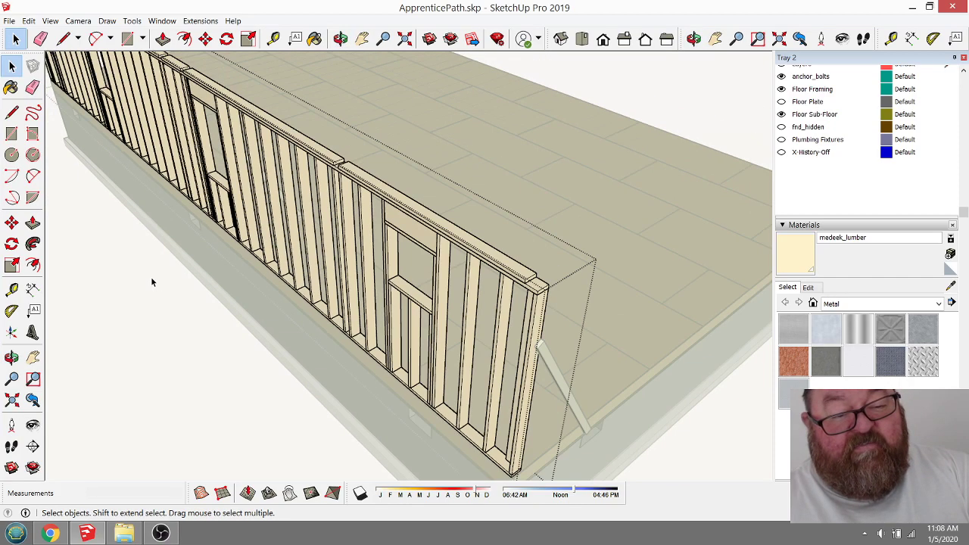
middle_drag(436, 314, 499, 173)
scroll(658, 222, up, 4)
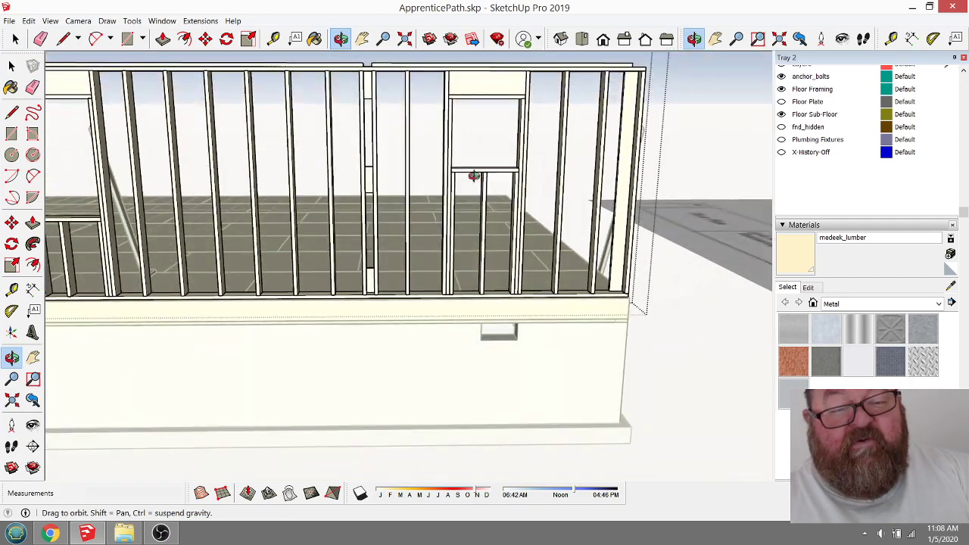
scroll(493, 189, down, 2)
scroll(535, 106, up, 3)
scroll(535, 107, up, 2)
middle_drag(533, 144, 594, 93)
middle_drag(550, 122, 567, 150)
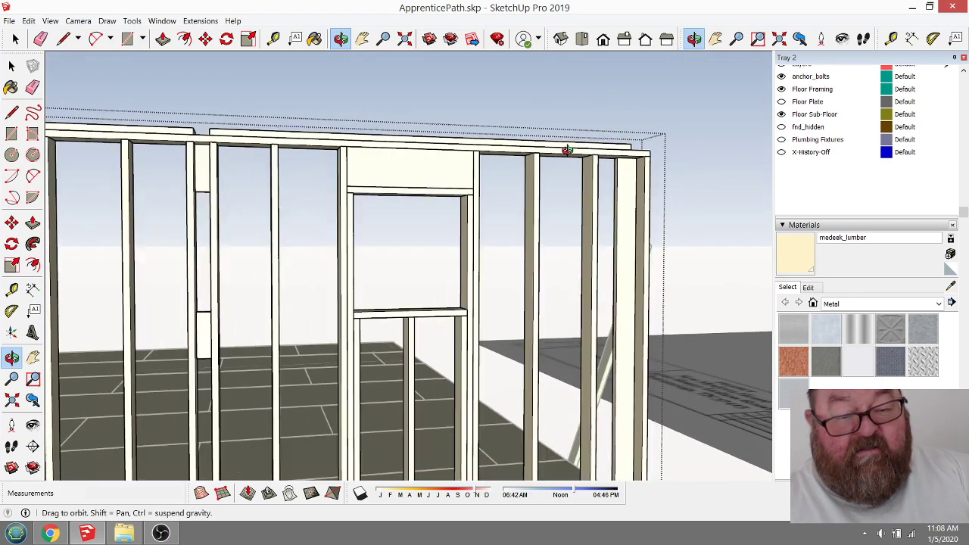
middle_drag(457, 163, 451, 166)
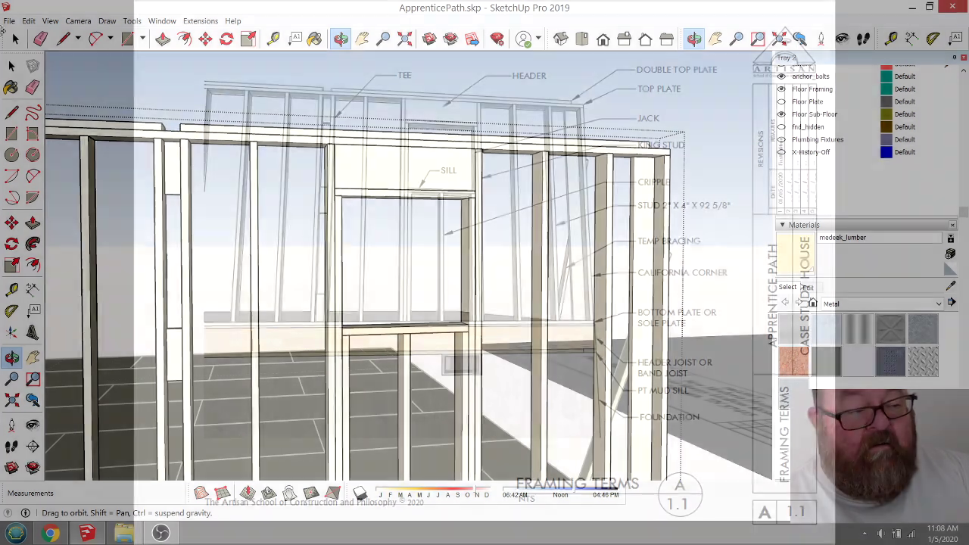